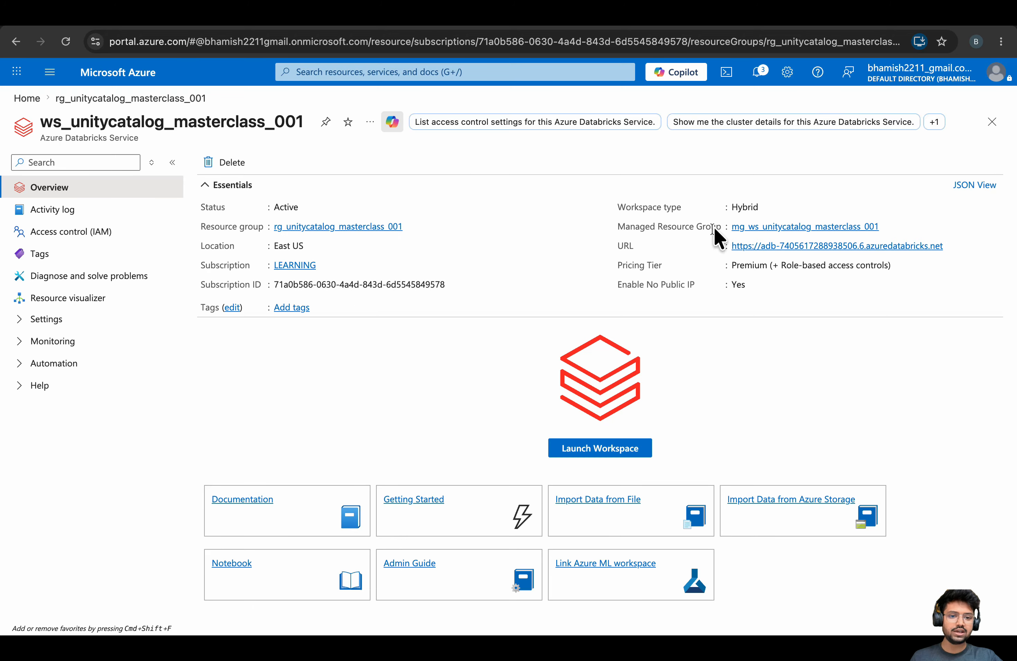
View the resources in the managed resource group mg_ws_unitycatalog_masterclass_001 and return to the resource group rg_unitycatalog_masterclass_001
left_click(776, 228)
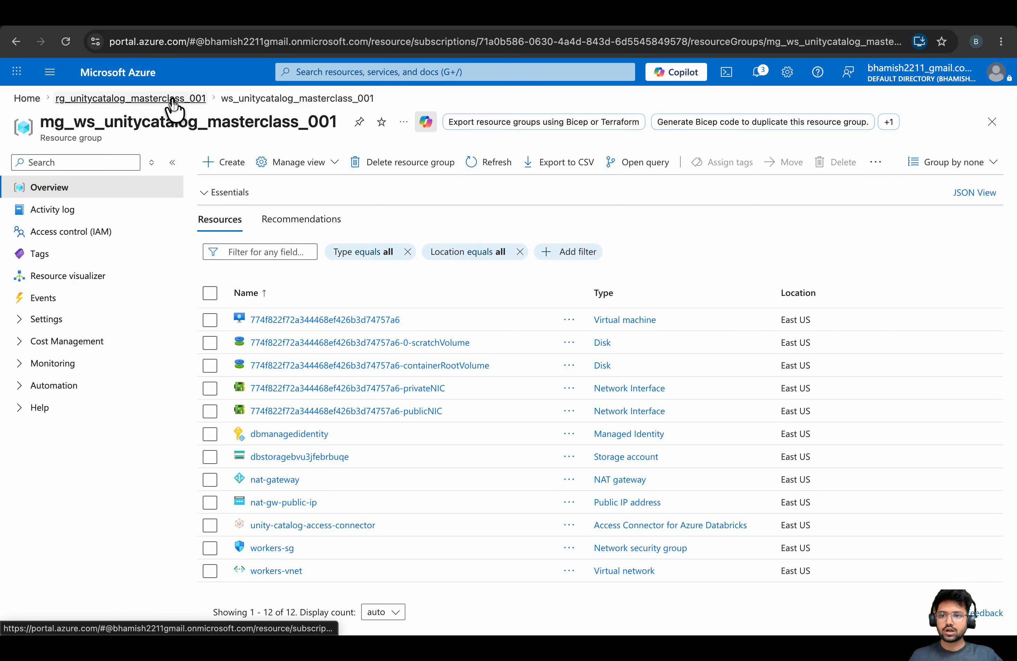
left_click(146, 99)
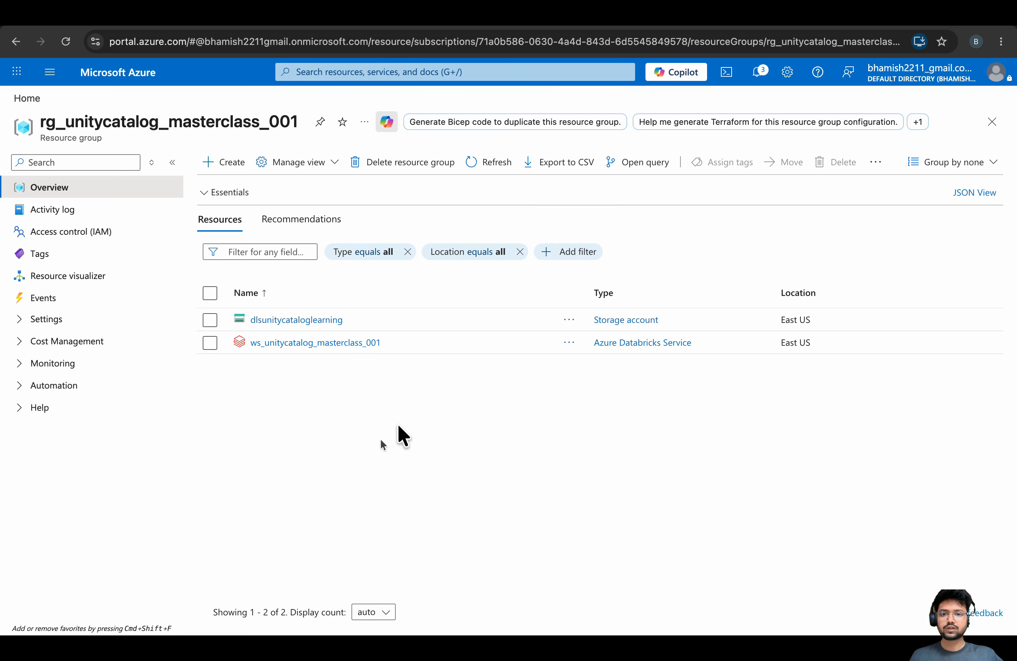
Switch to Excalidraw and write notes on a metastore without optional location, a catalog using the default location, and its storage account in the Databricks managed resource group
left_click(319, 9)
double_click(437, 183)
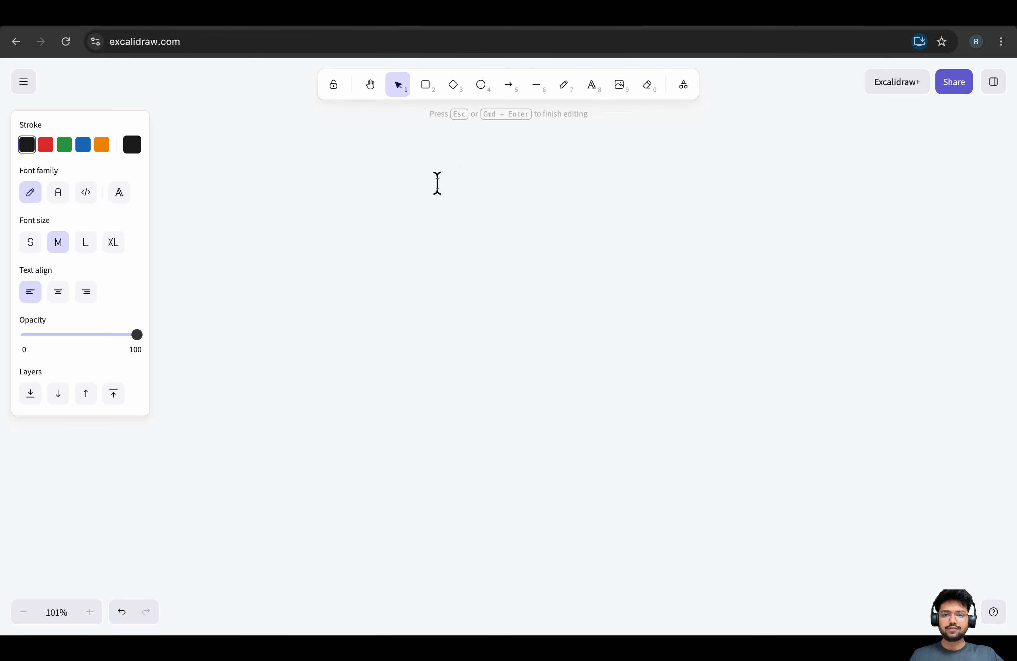
type("metastore without optiona")
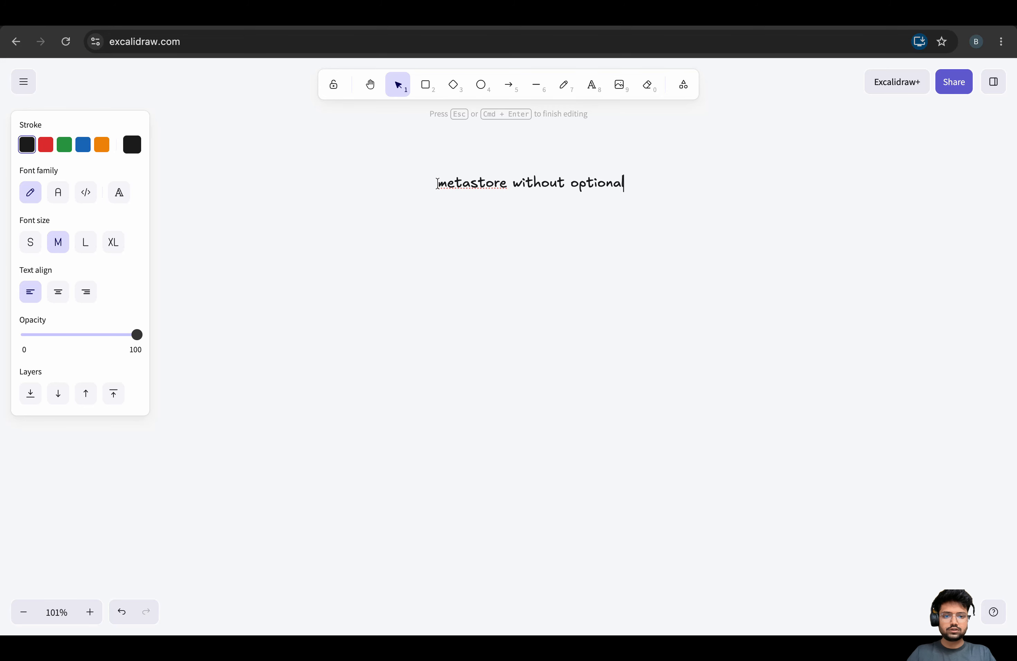
type(" location")
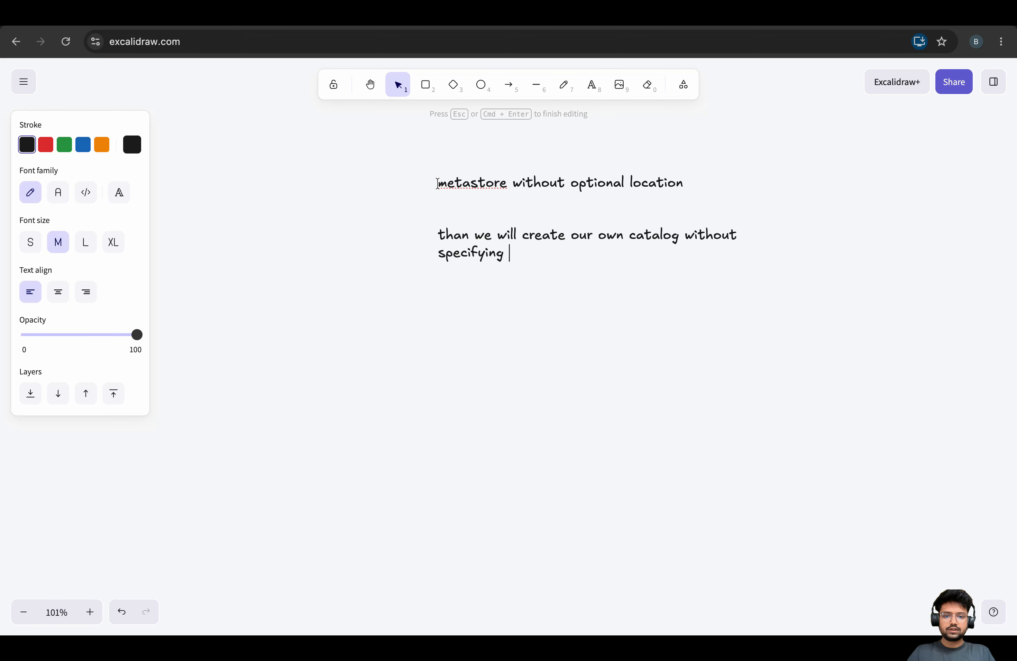
type("custom location - we will use the default location")
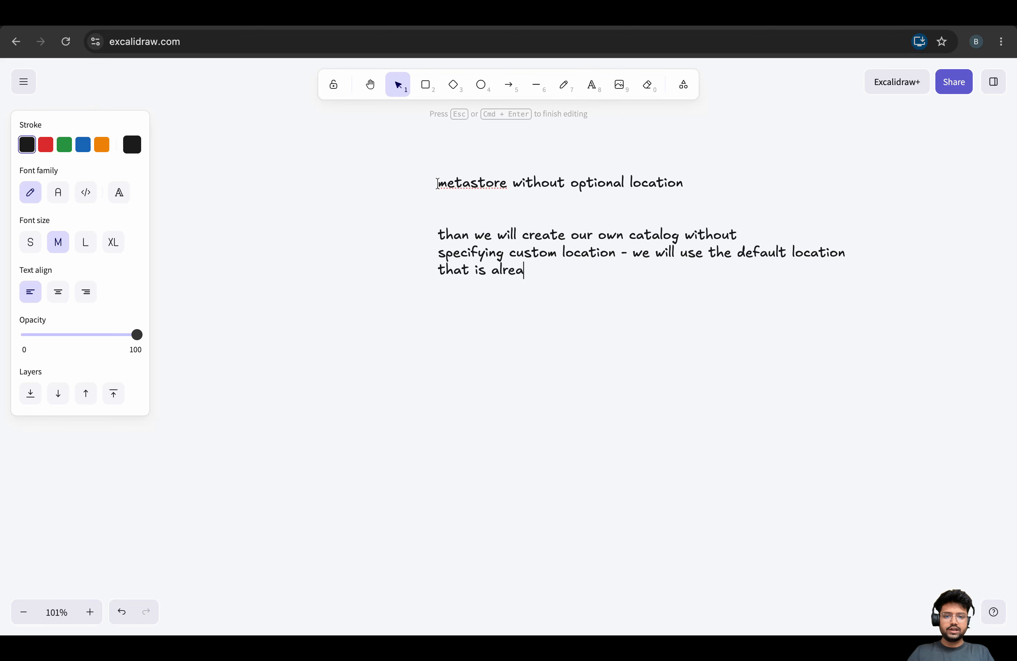
type("create")
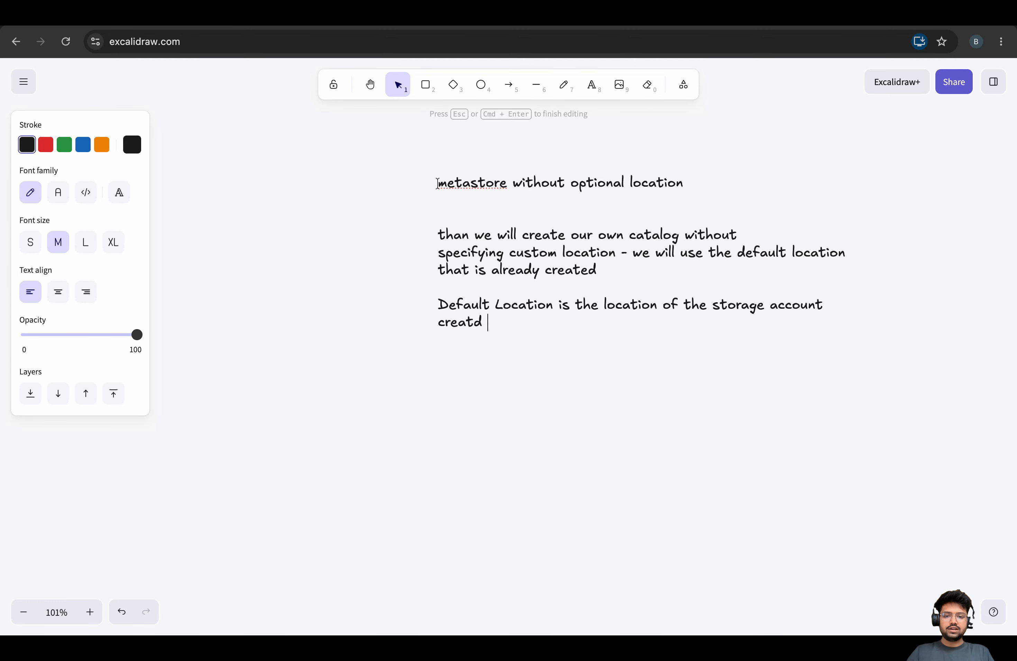
type("atabricks mand")
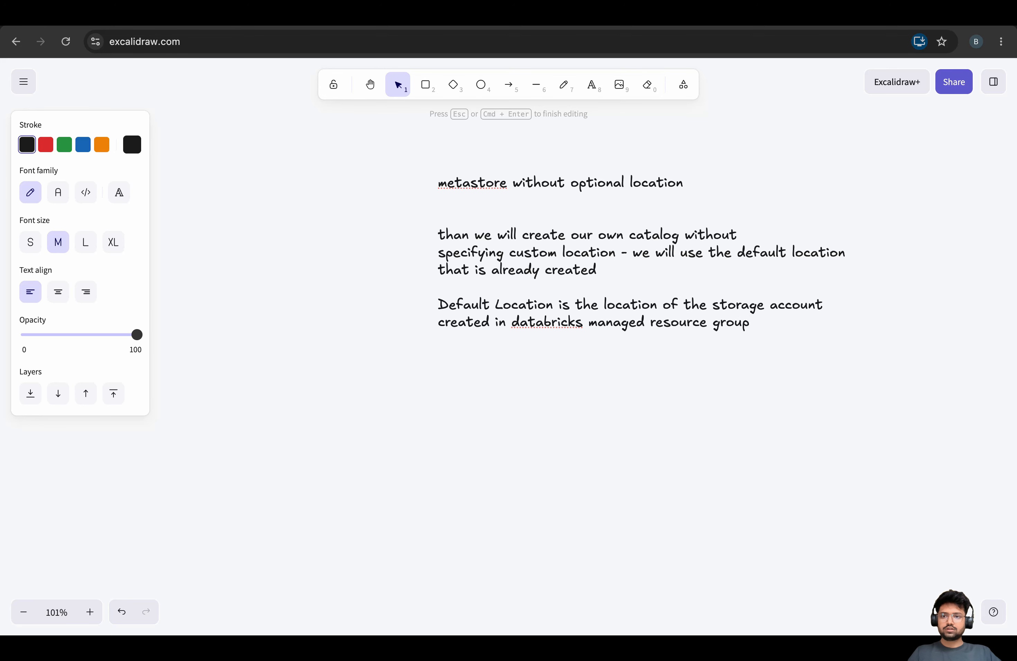
Switch to the Azure portal and view the managed resource group of the workspace ws_unitycatalog_masterclass_001
key("ctrl+Tab")
left_click(326, 344)
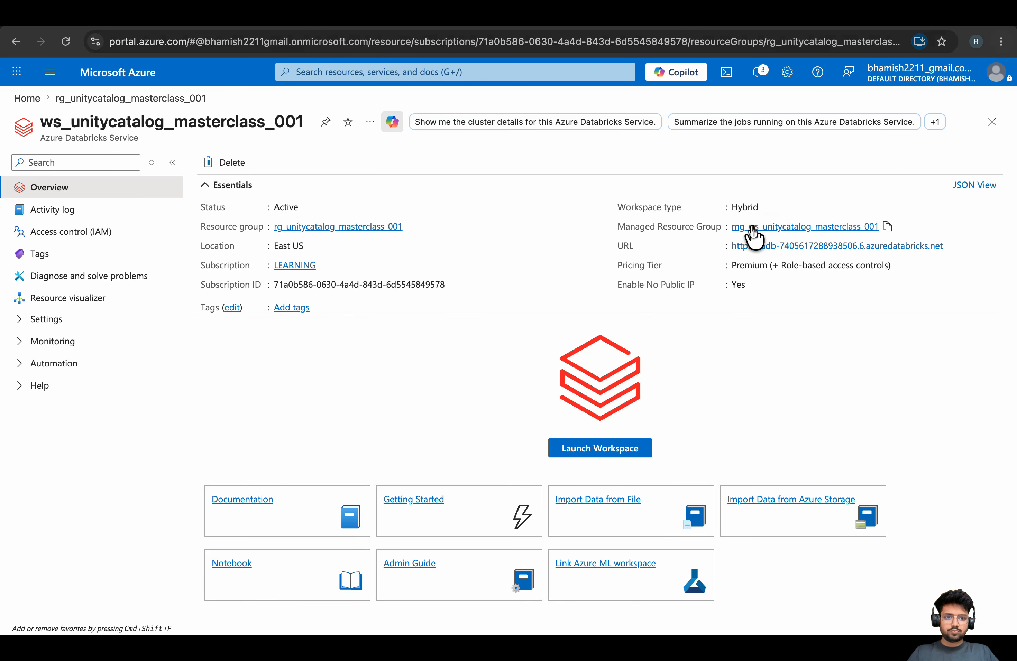
left_click(753, 226)
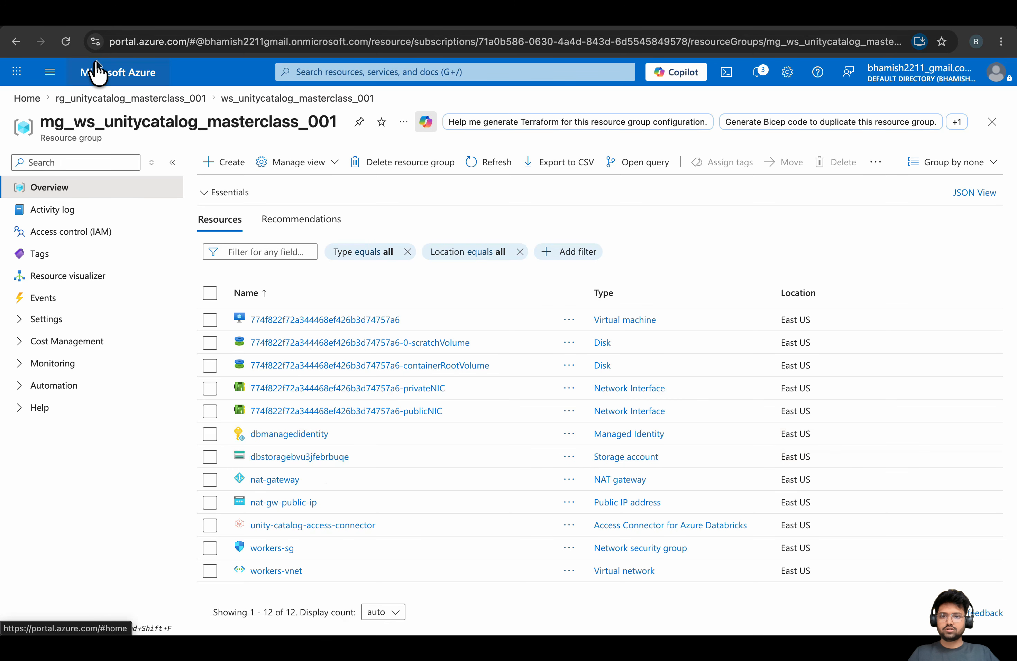
Switch back to Excalidraw and shift the whole notes text block to the left at the same height
left_click(270, 20)
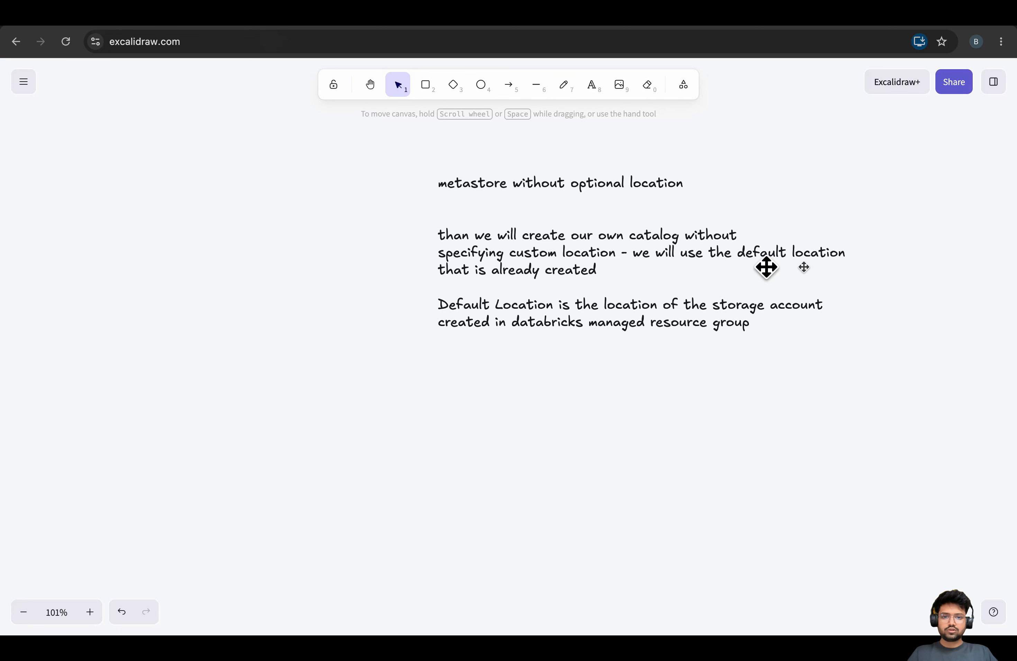
double_click(762, 329)
left_click(754, 289)
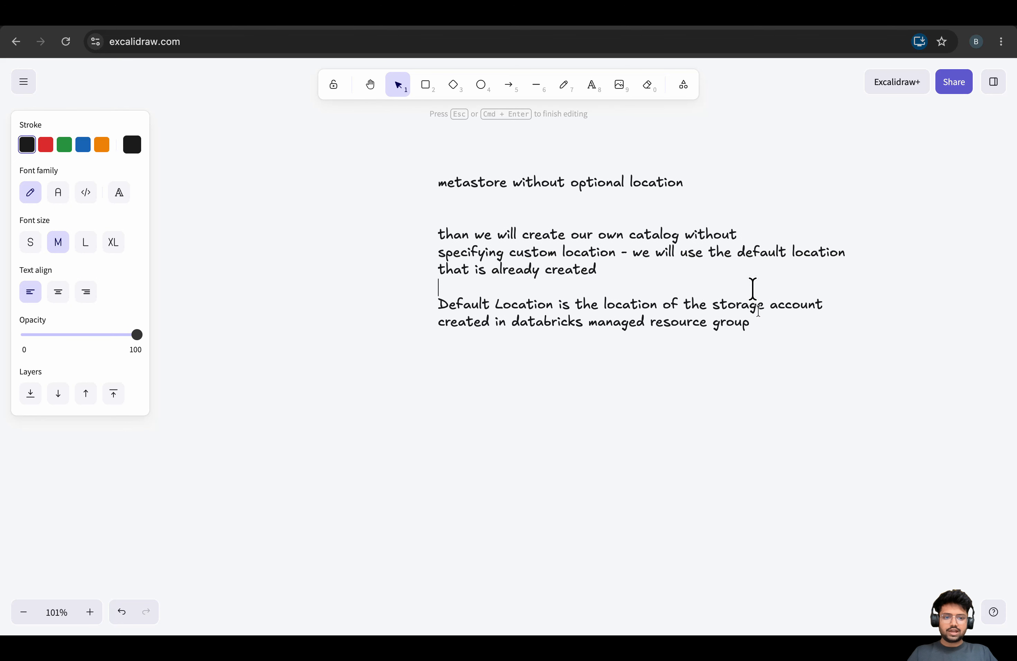
left_click(711, 361)
left_click_drag(757, 281, 611, 281)
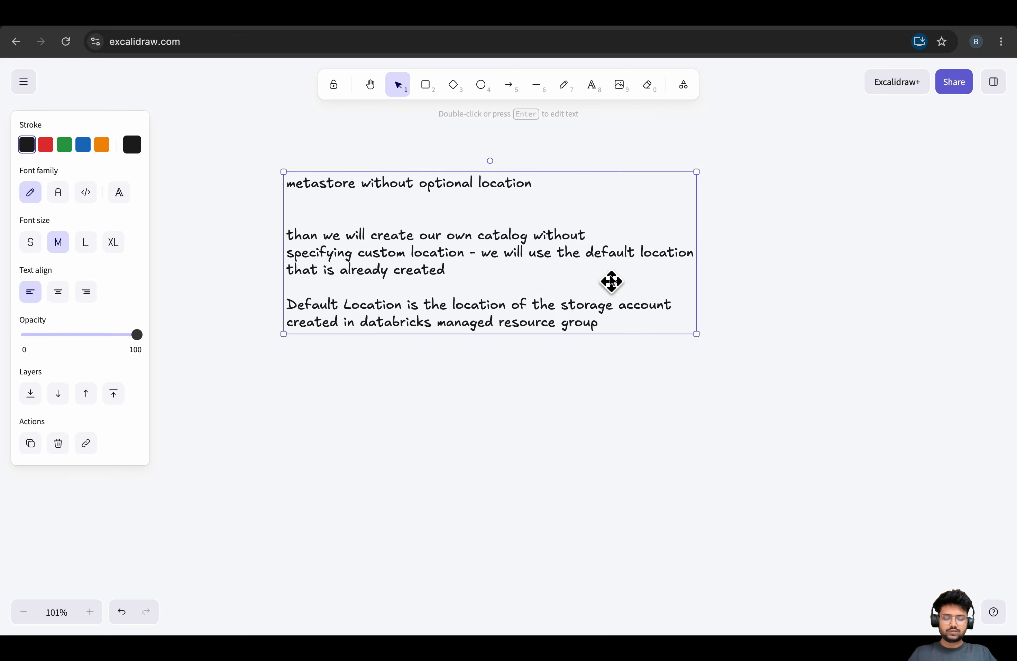
Below the notes, add the text "We will create one table and observe that the data will be stored in the default location"
double_click(497, 369)
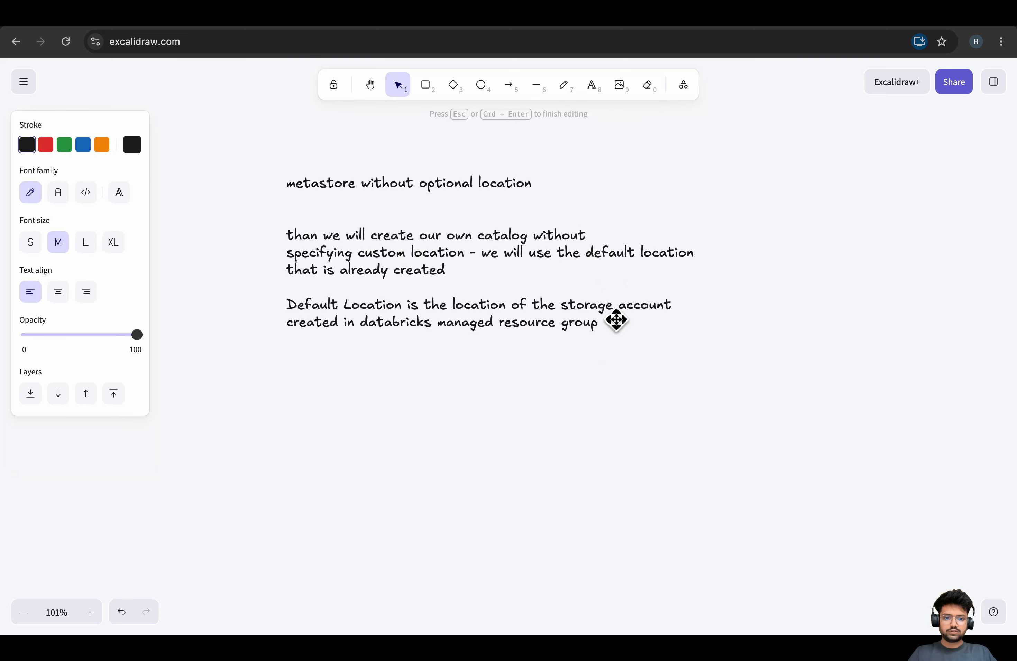
left_click(303, 377)
double_click(326, 370)
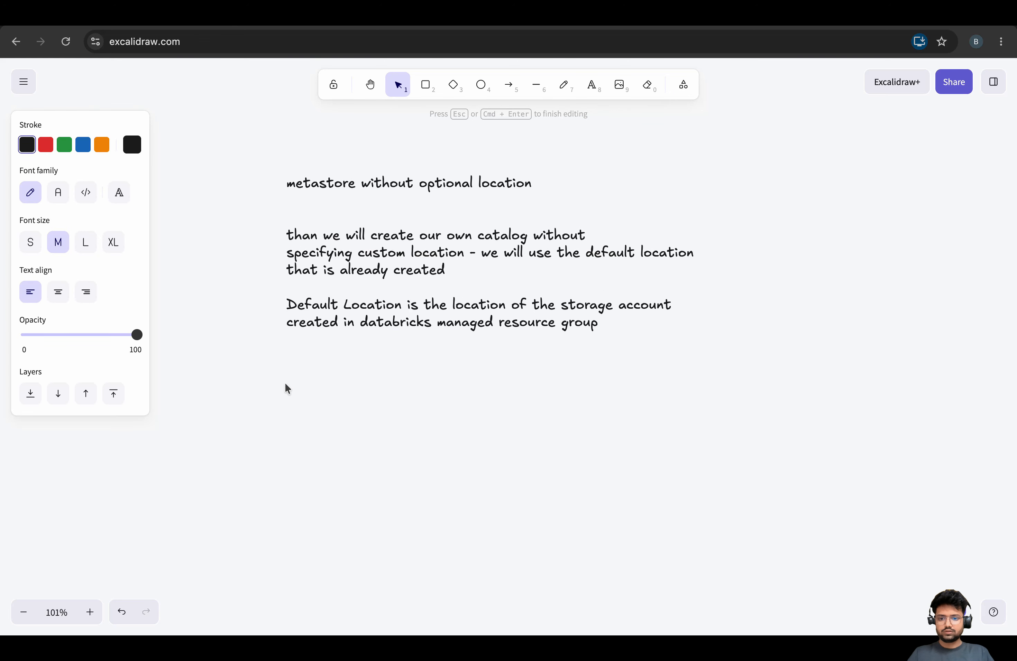
type("We wel")
key("BackSpace")
key("BackSpace")
type("il")
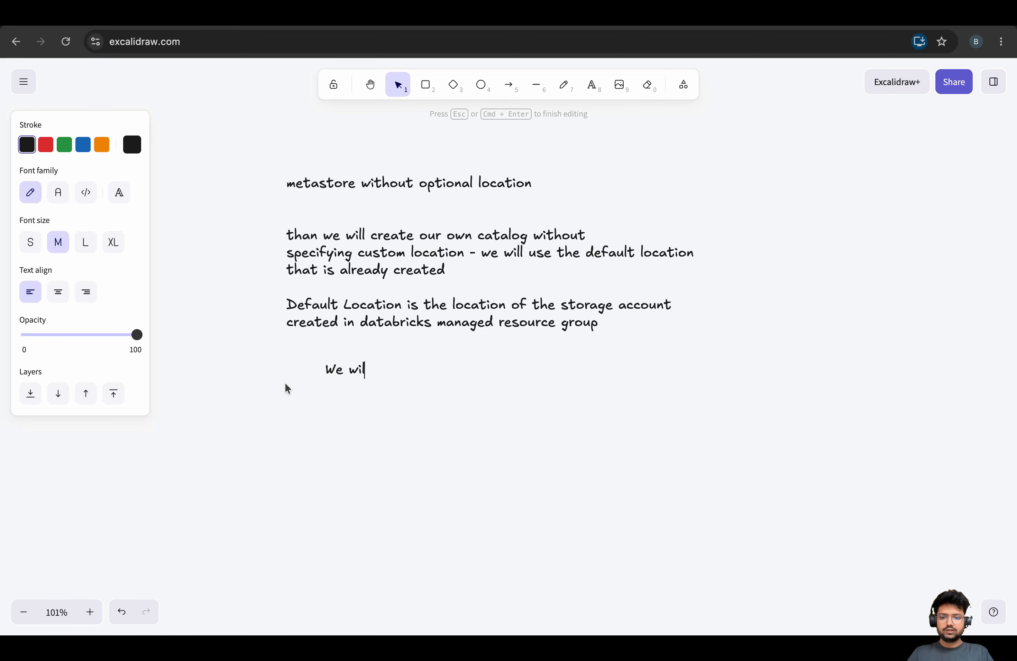
type("l create one table and observe that the data will be stored in the default location")
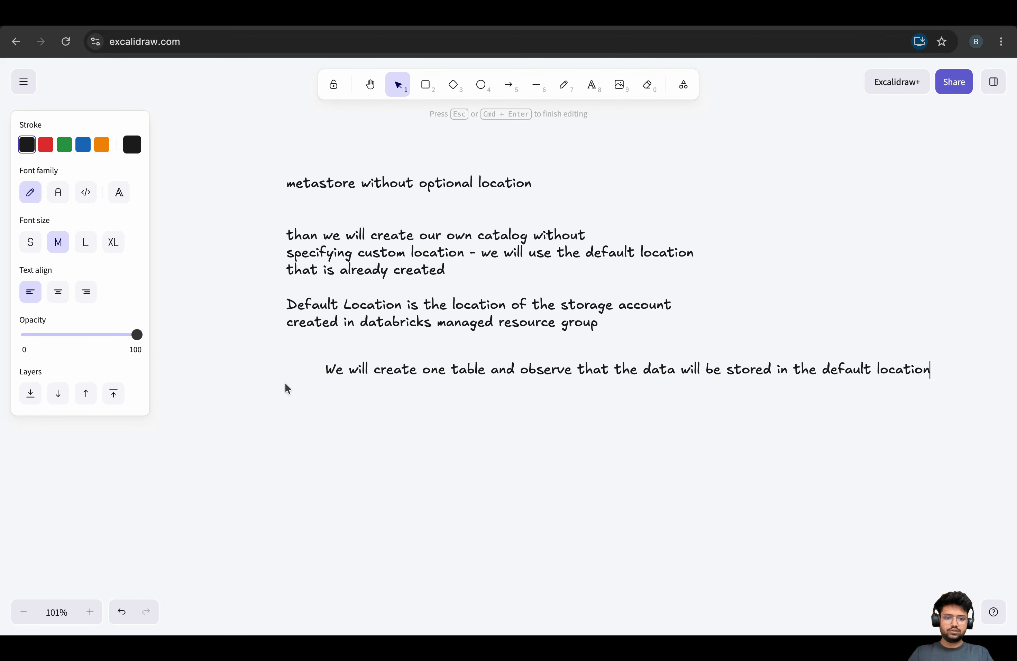
Move the new sentence about the table to the left so it sits beneath the notes block, and deselect it
left_click(868, 343)
double_click(782, 366)
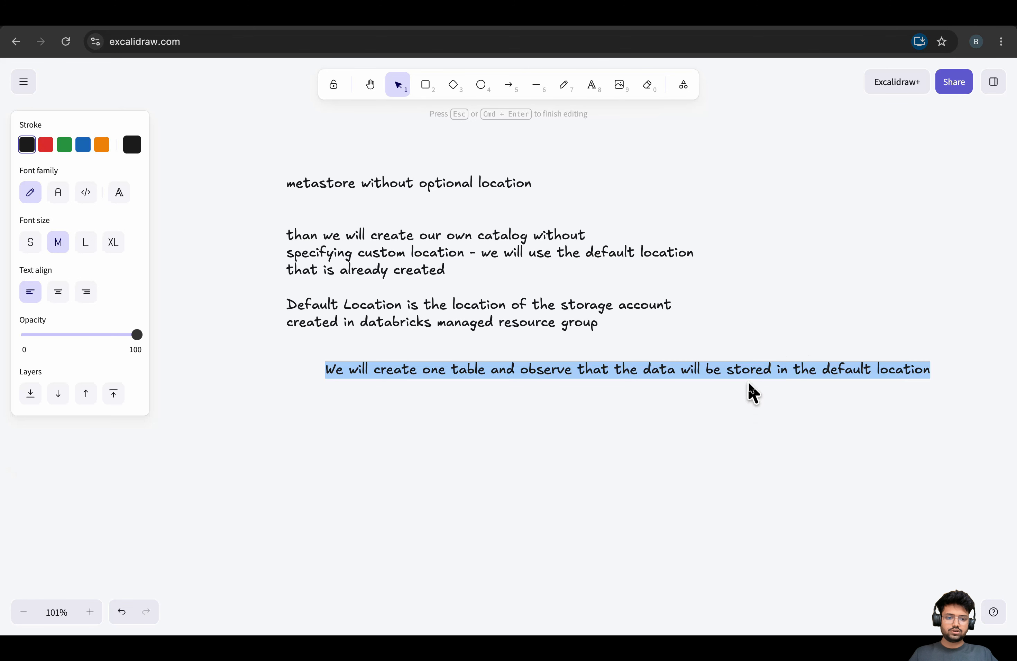
left_click(752, 393)
left_click_drag(736, 368, 650, 371)
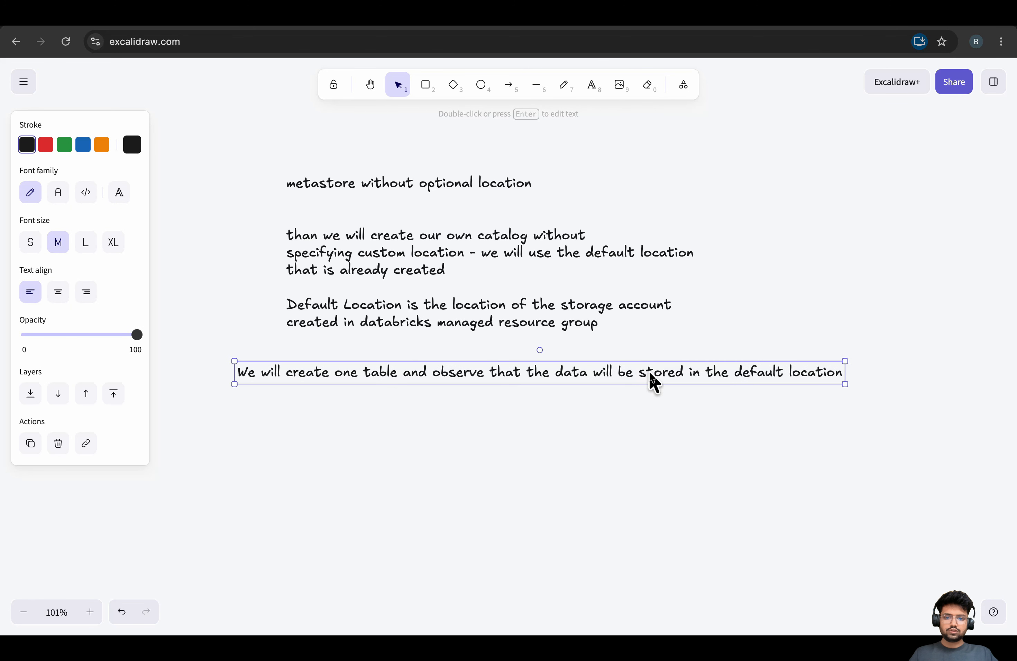
left_click(595, 449)
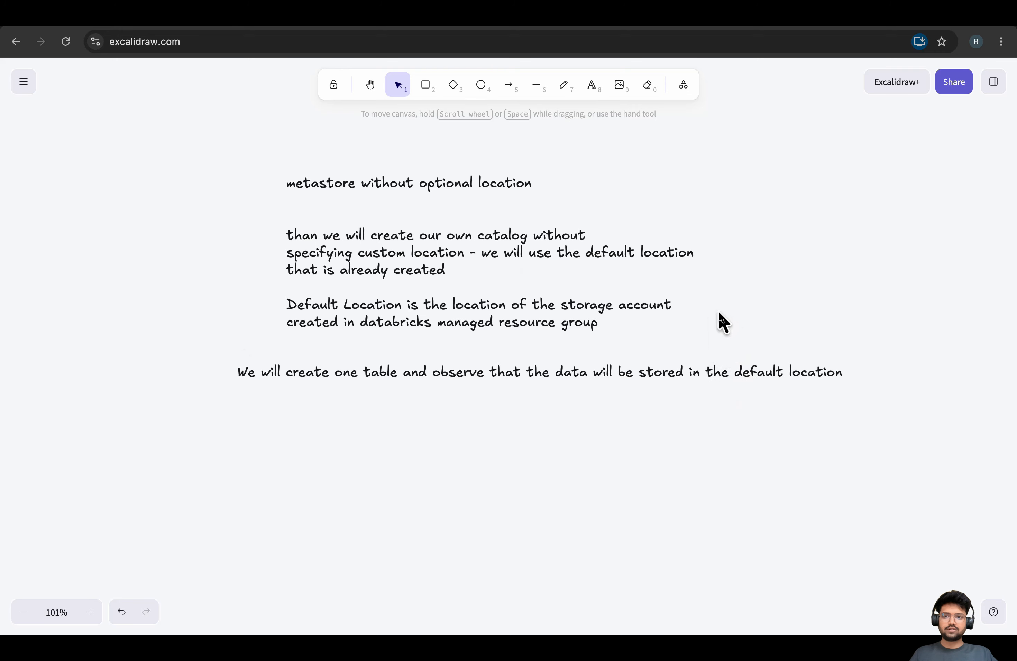
Switch to the Azure portal, open ws_unitycatalog_masterclass_001 from rg_unitycatalog_masterclass_001, and launch its Databricks workspace
key("ctrl+Tab")
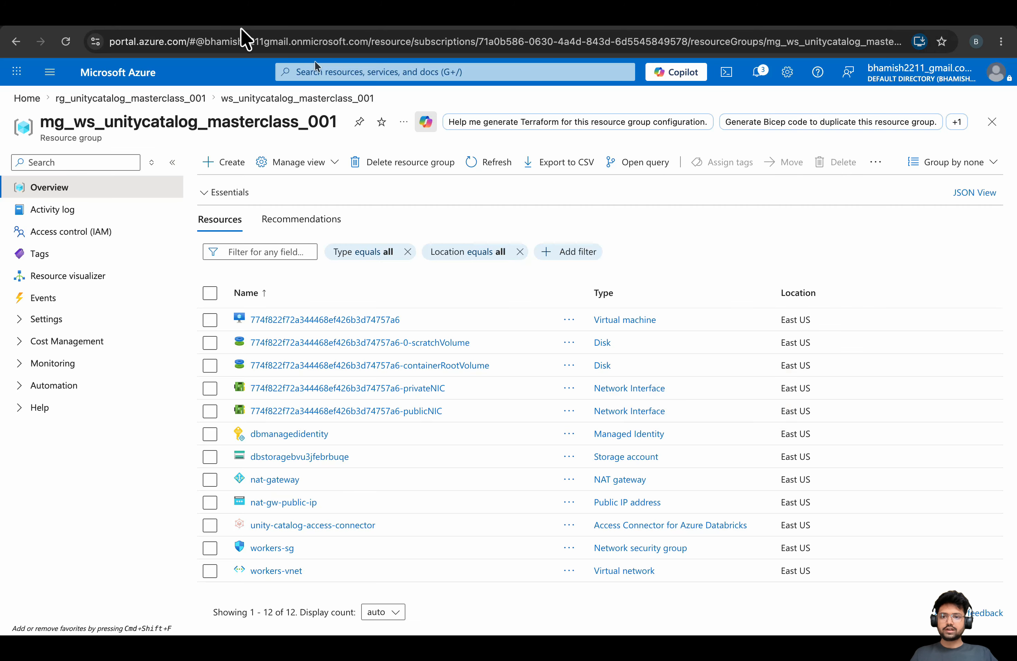
left_click(155, 99)
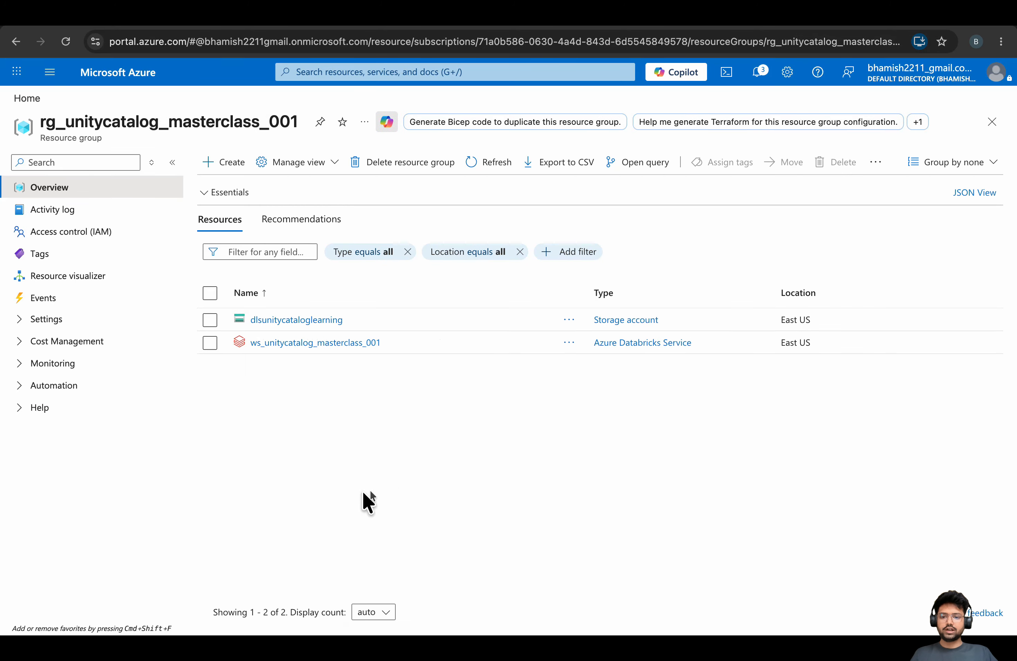
left_click(336, 344)
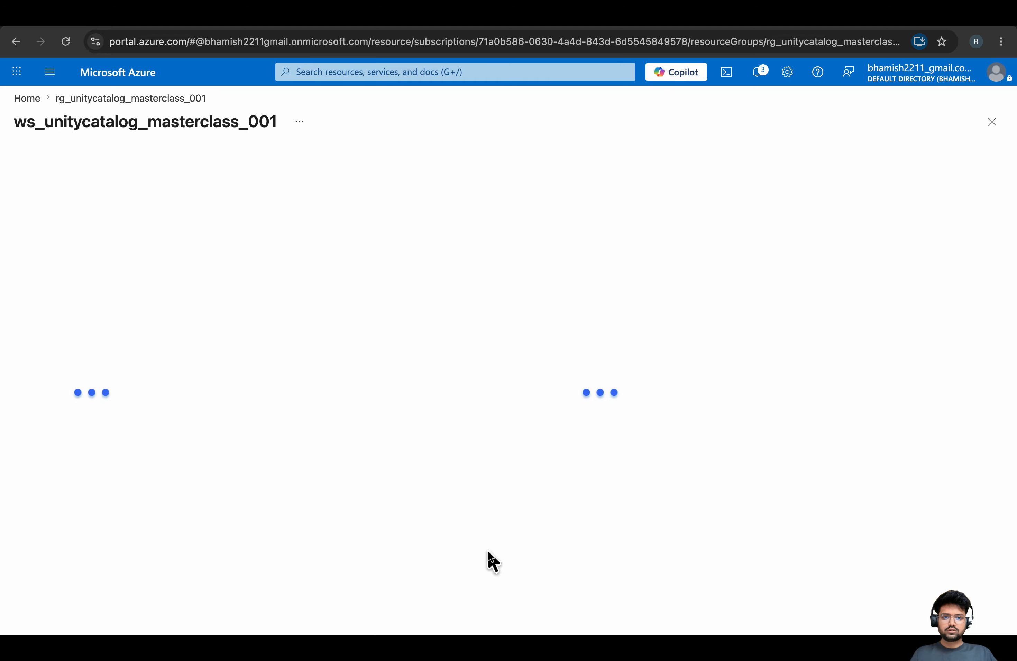
left_click(609, 452)
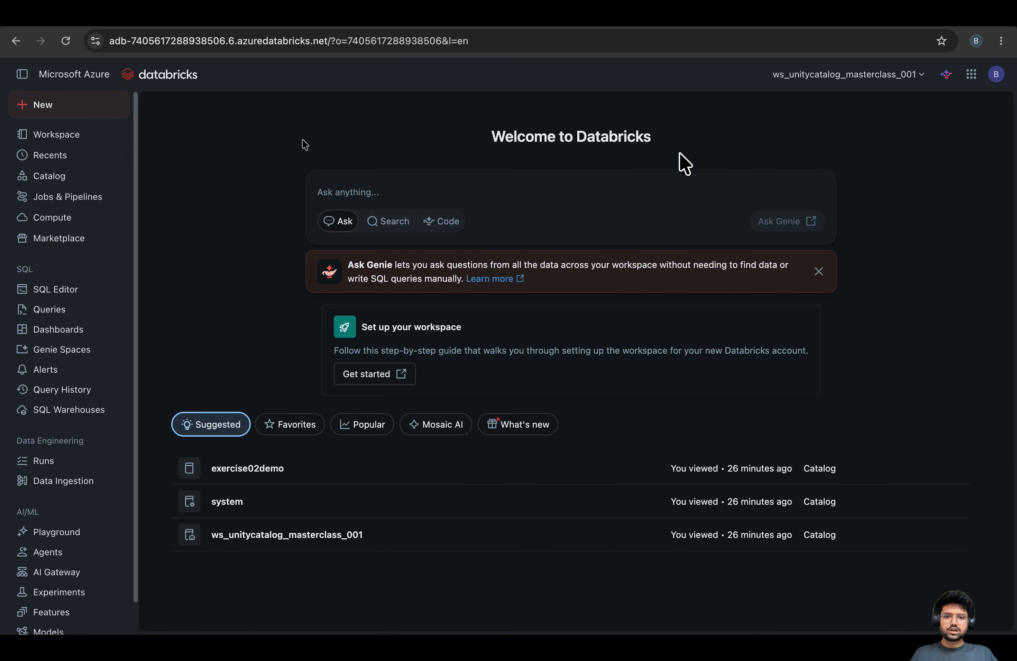
Examine the configuration of the uc_masterclass_compute cluster, and go to the workspace folder browser
left_click(60, 217)
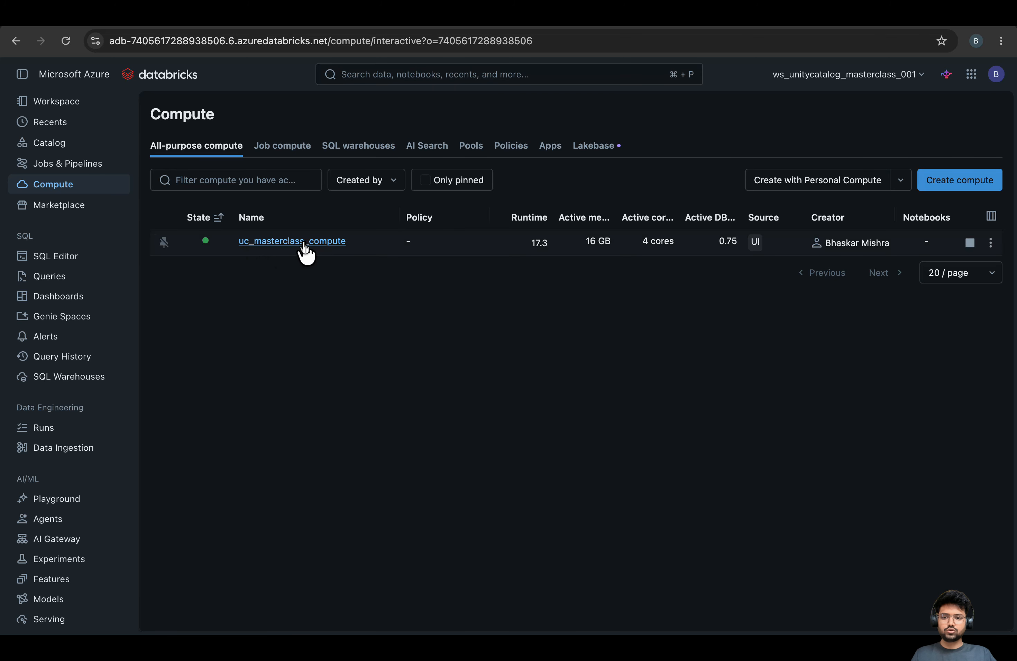
left_click(292, 242)
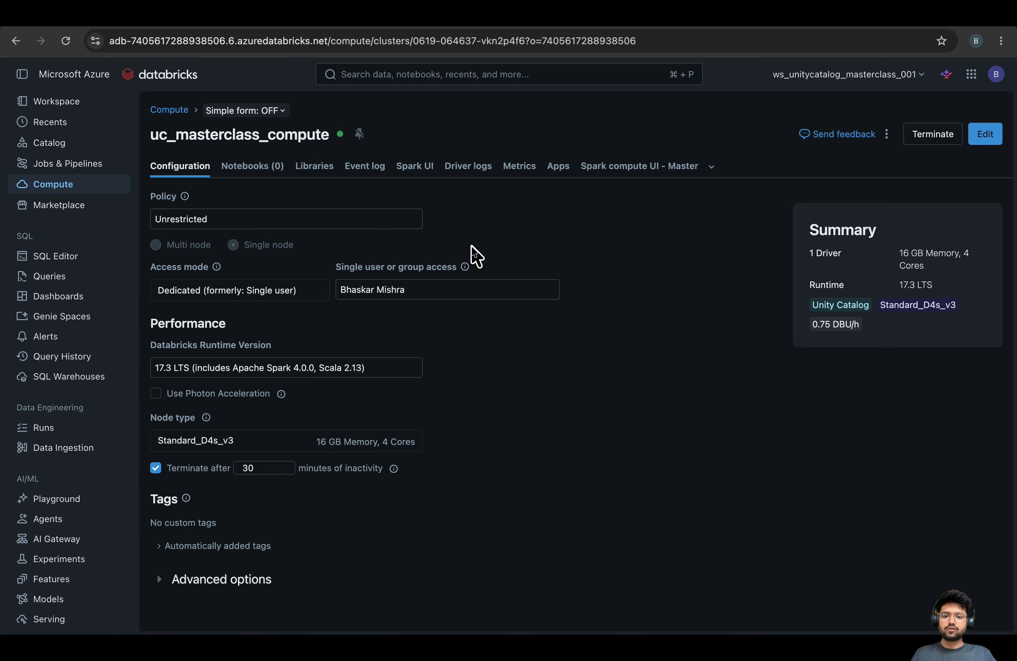
left_click(53, 101)
left_click(411, 104)
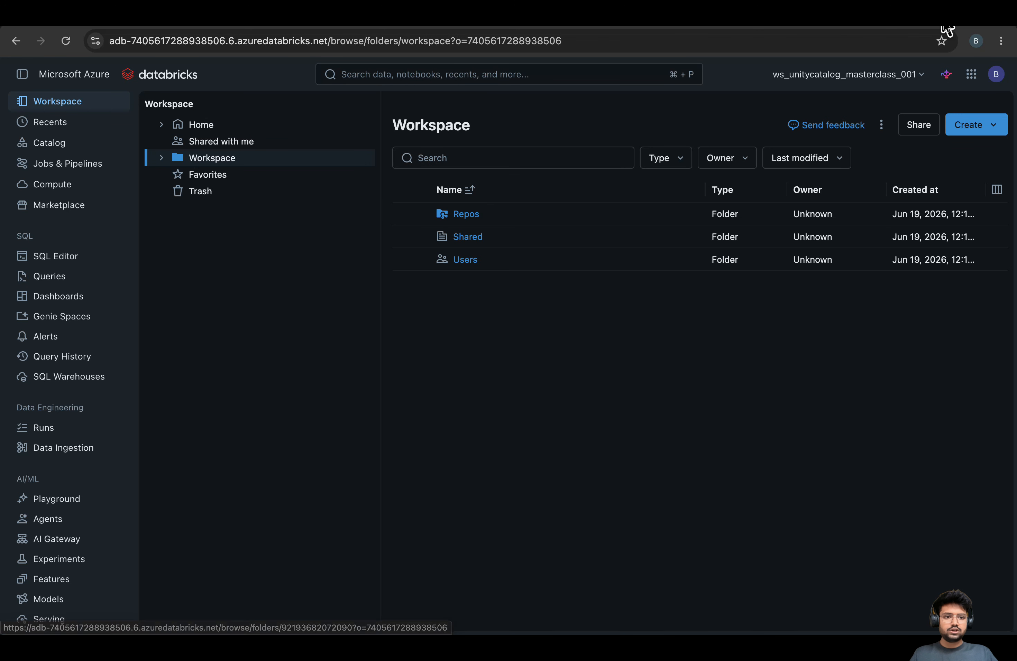
Open the Databricks account console and examine the configuration and assigned workspaces of metastore_azure_eastus
left_click(922, 74)
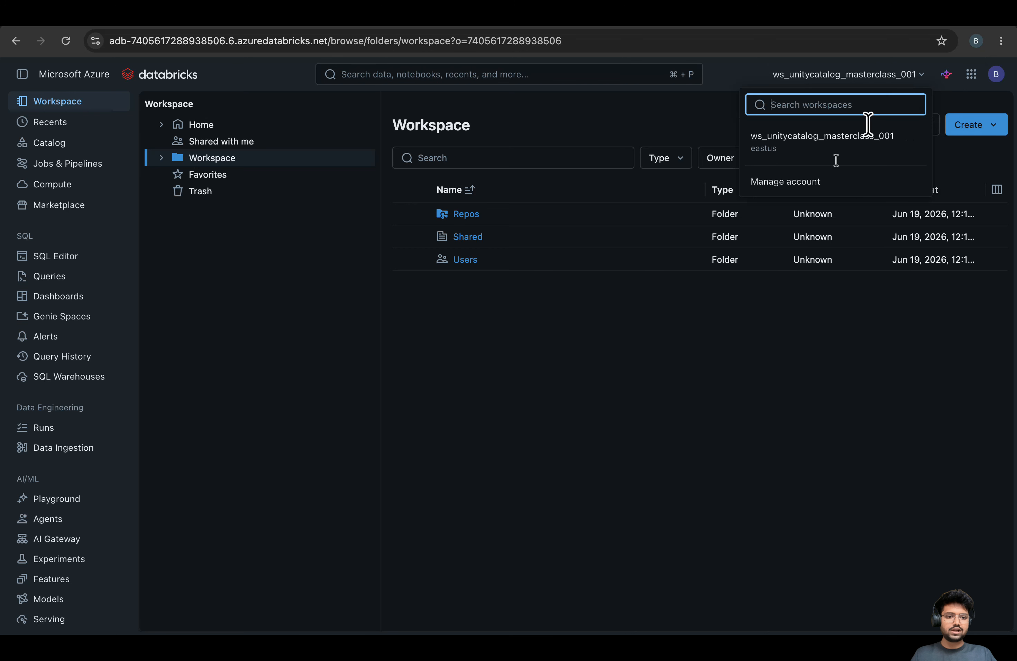
left_click(806, 188)
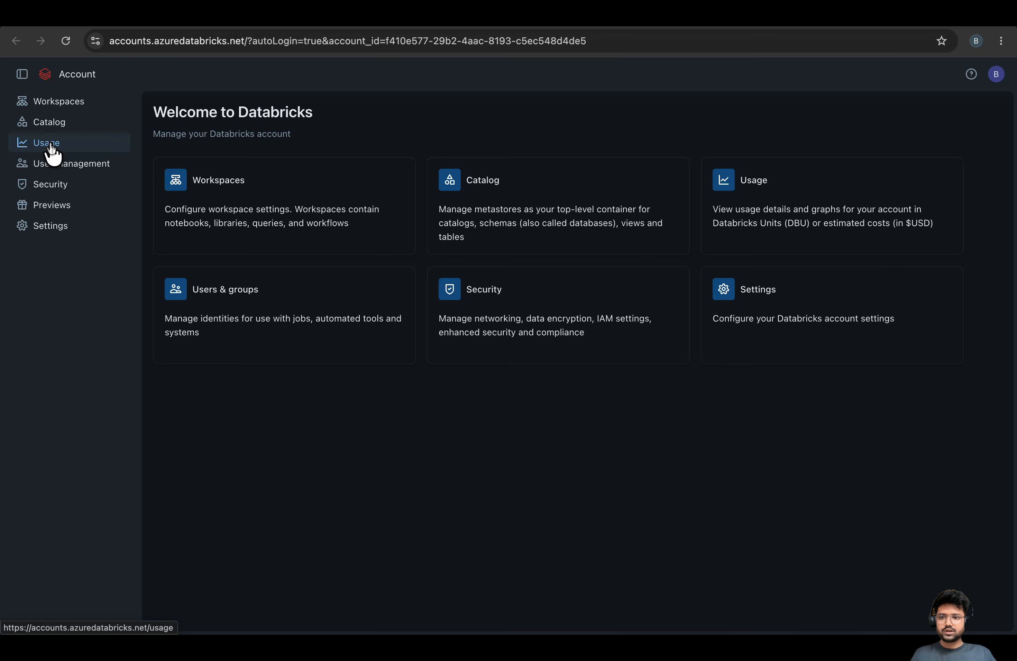
left_click(51, 125)
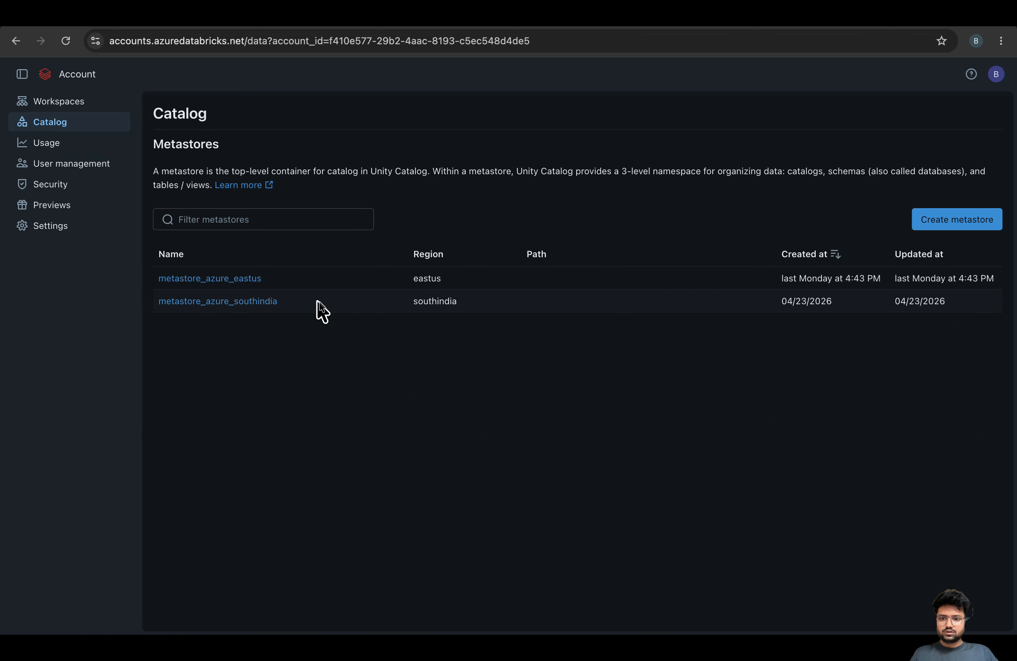
left_click(180, 280)
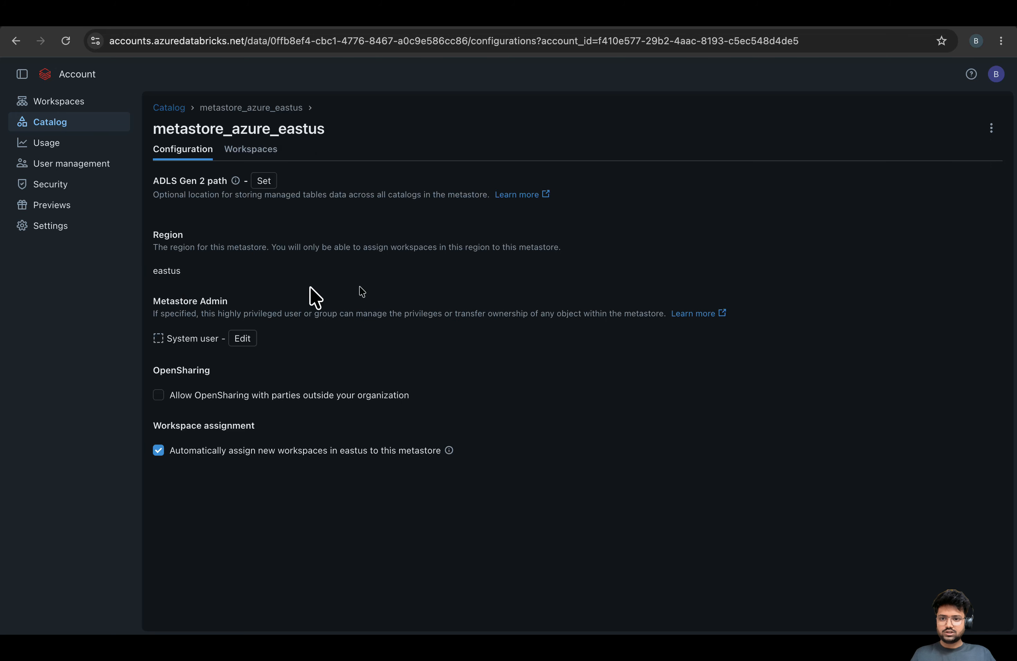
left_click(256, 155)
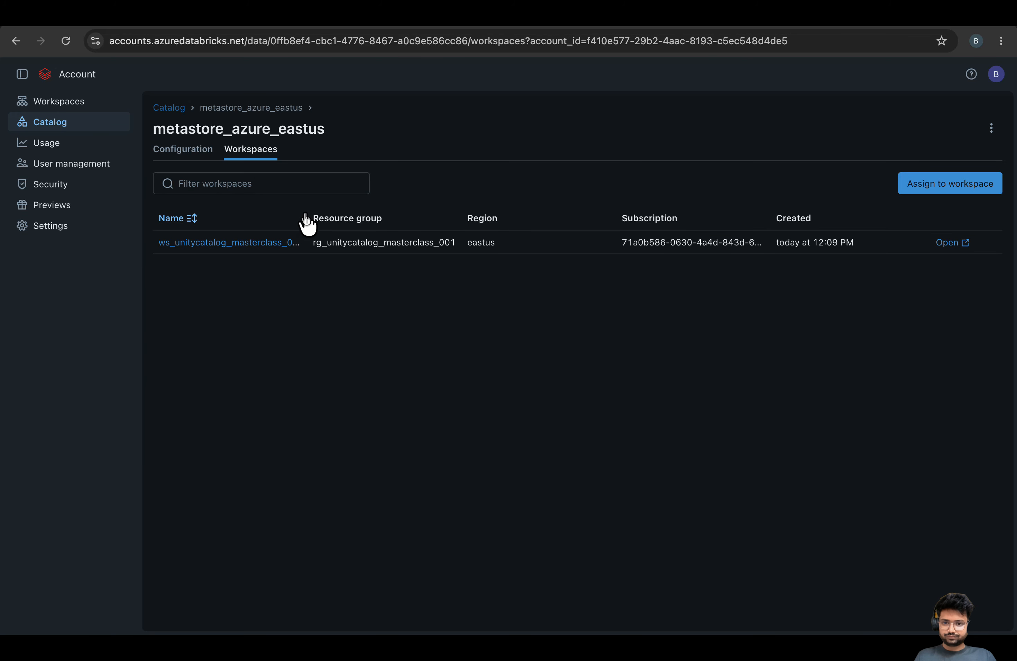
Return to the ws_unitycatalog_masterclass_001 workspace and check in its catalog explorer which metastore it is attached to
left_click(250, 243)
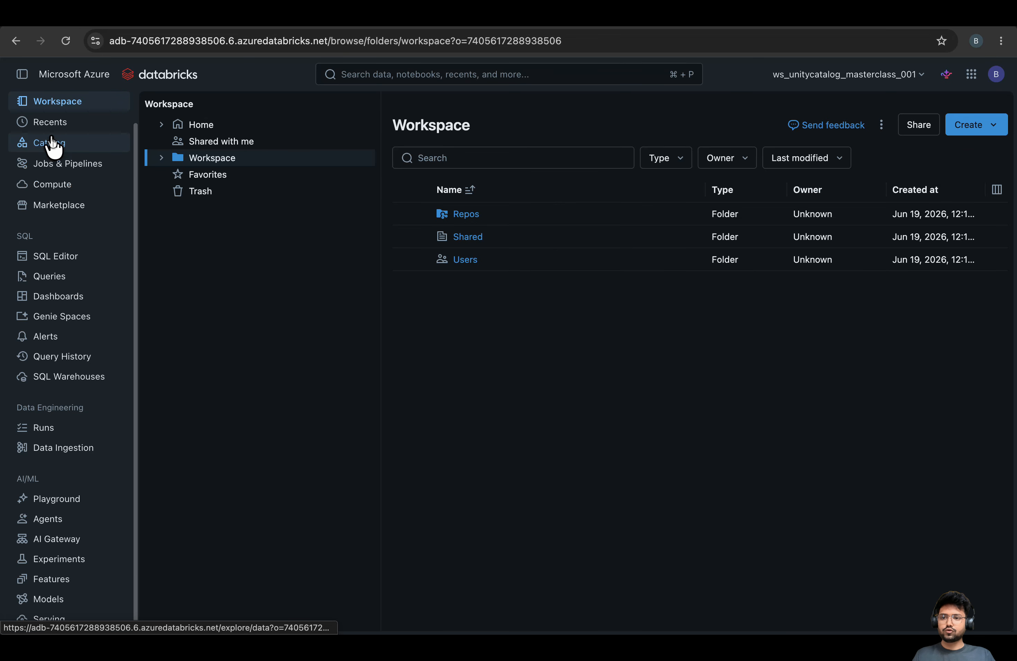
left_click(50, 143)
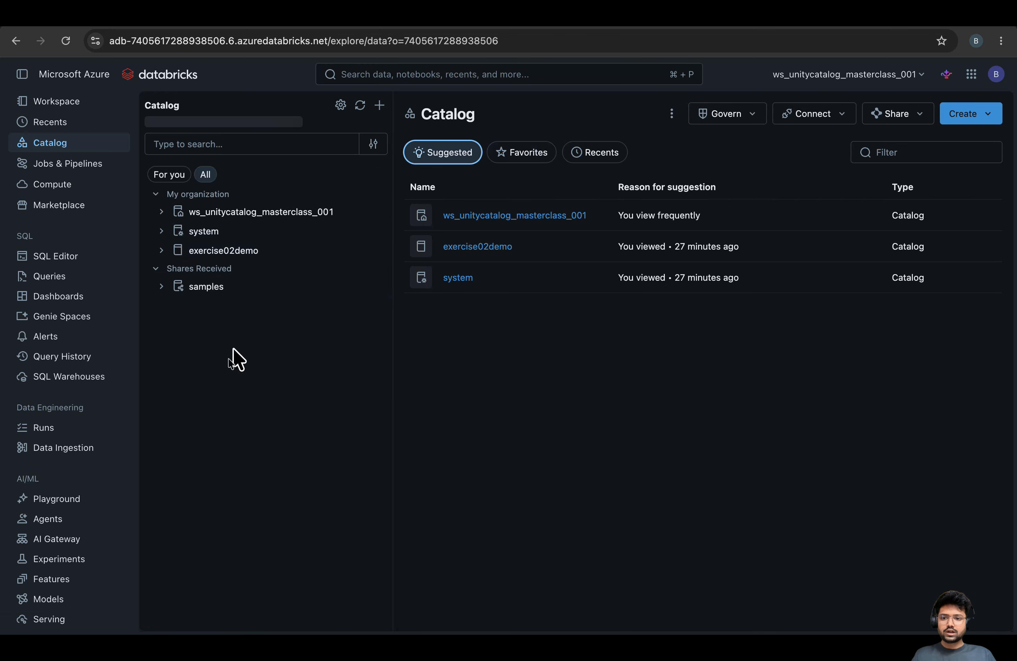
left_click(341, 105)
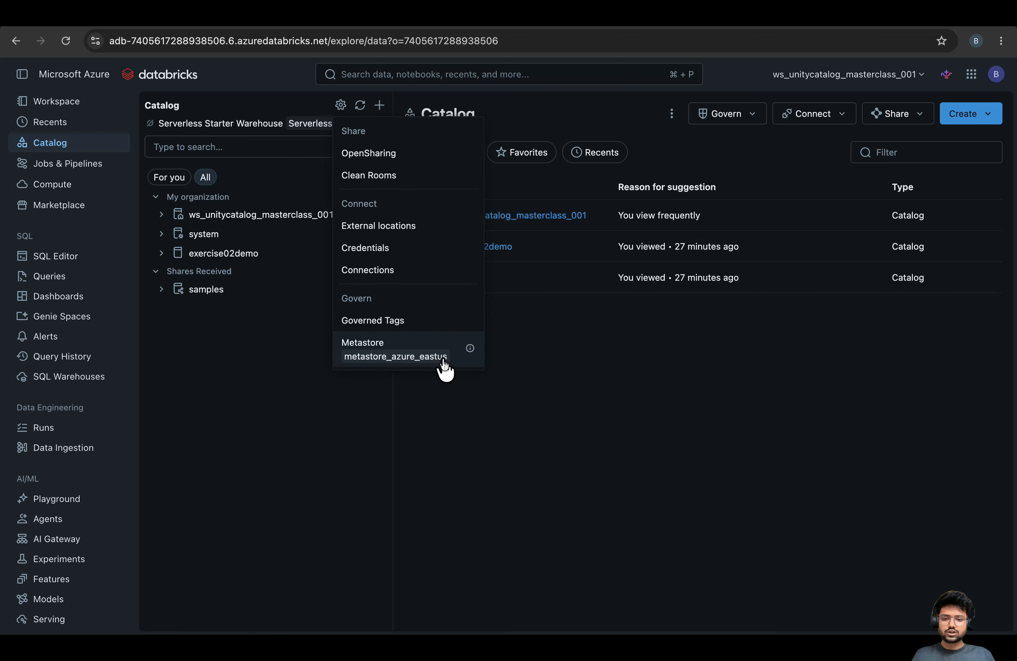
Check which schemas the ws_unitycatalog_masterclass_001 catalog contains, and collapse it again
left_click(594, 413)
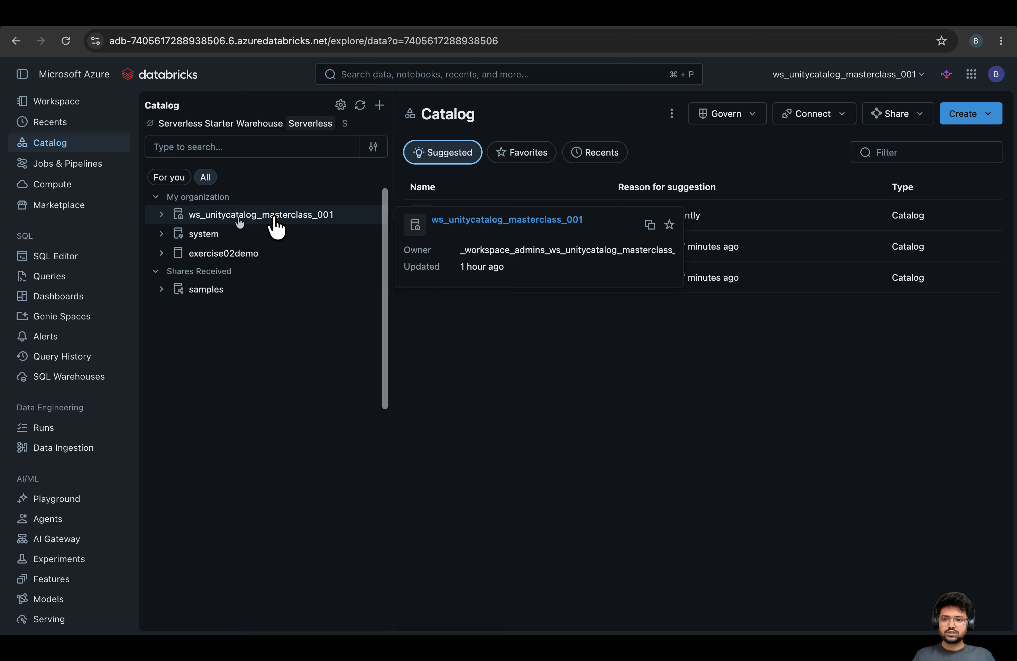
left_click(162, 214)
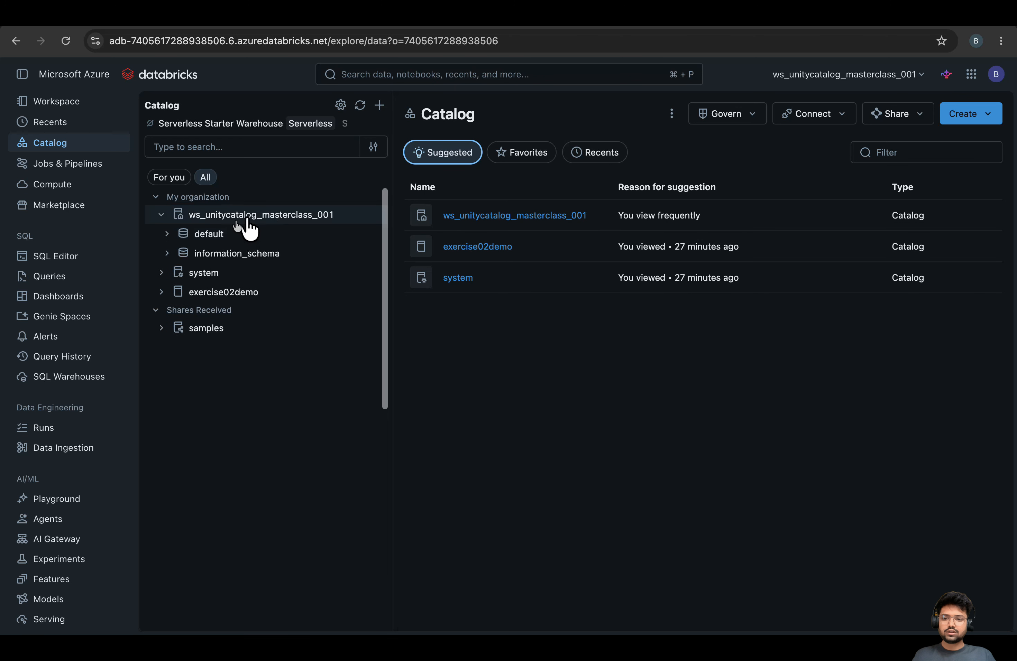
left_click(162, 215)
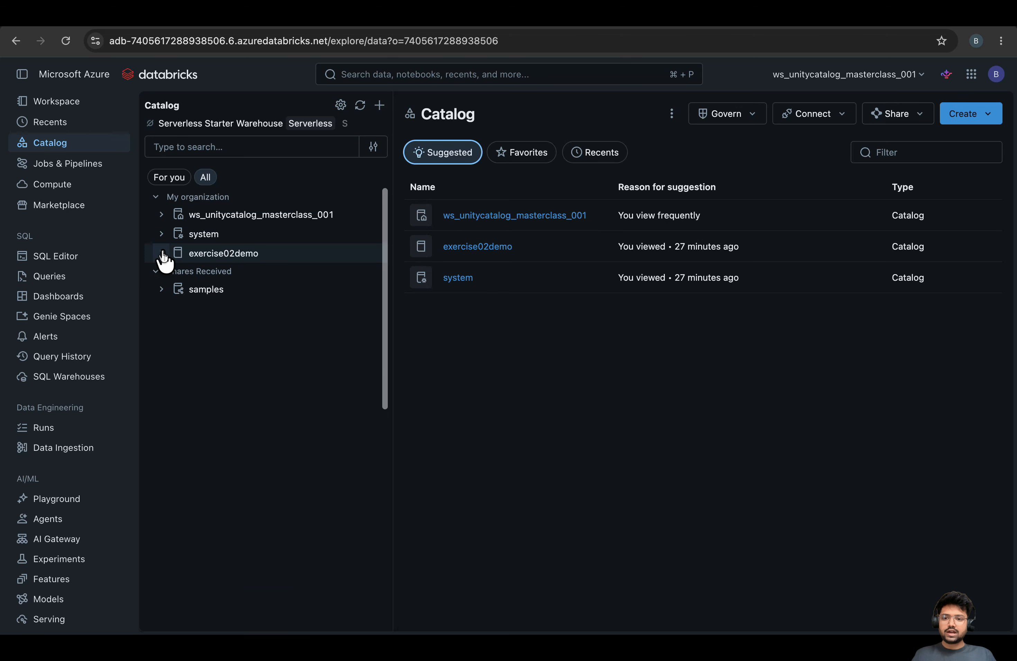
mouse_move(245, 264)
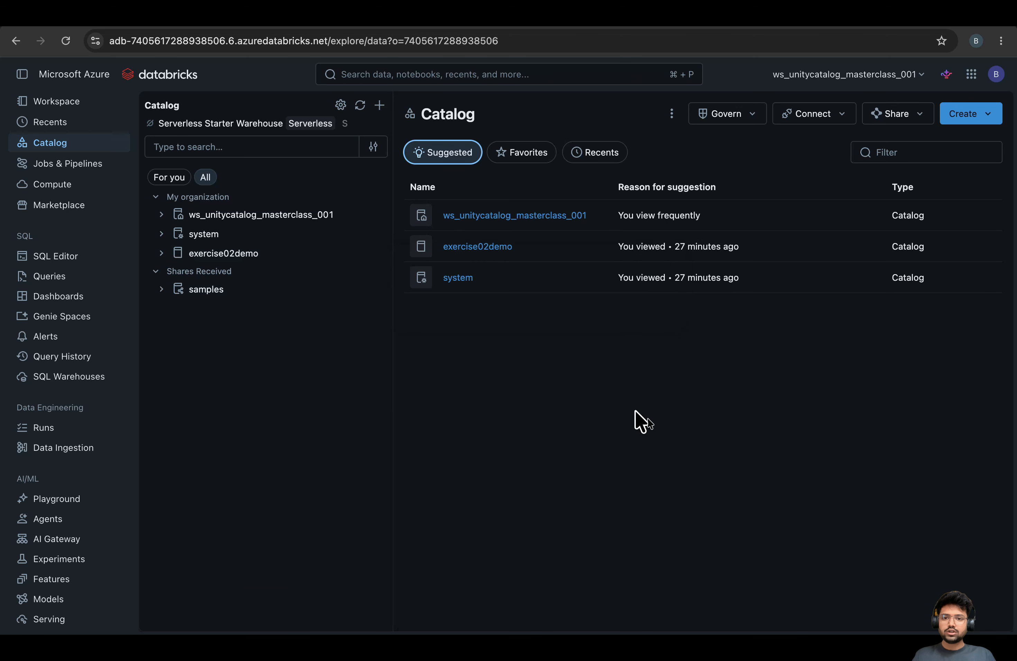
Create a Standard catalog named exerciseucdemo stored in the workspace's ws_unitycatalog_masterclass external location without a sub-path, and expand it in the catalog tree
left_click(379, 107)
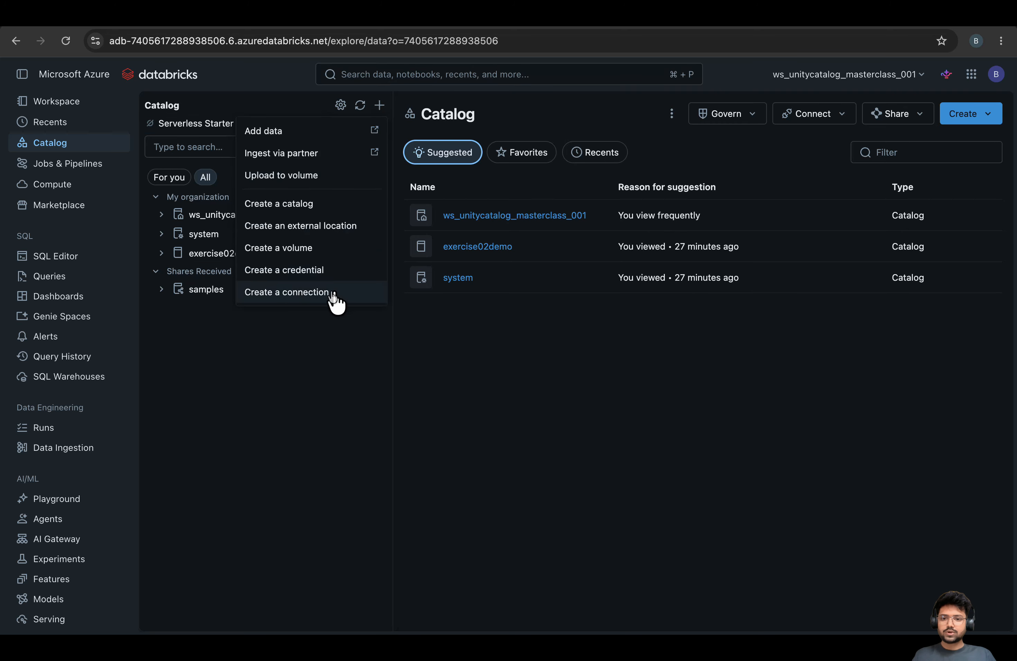
left_click(373, 289)
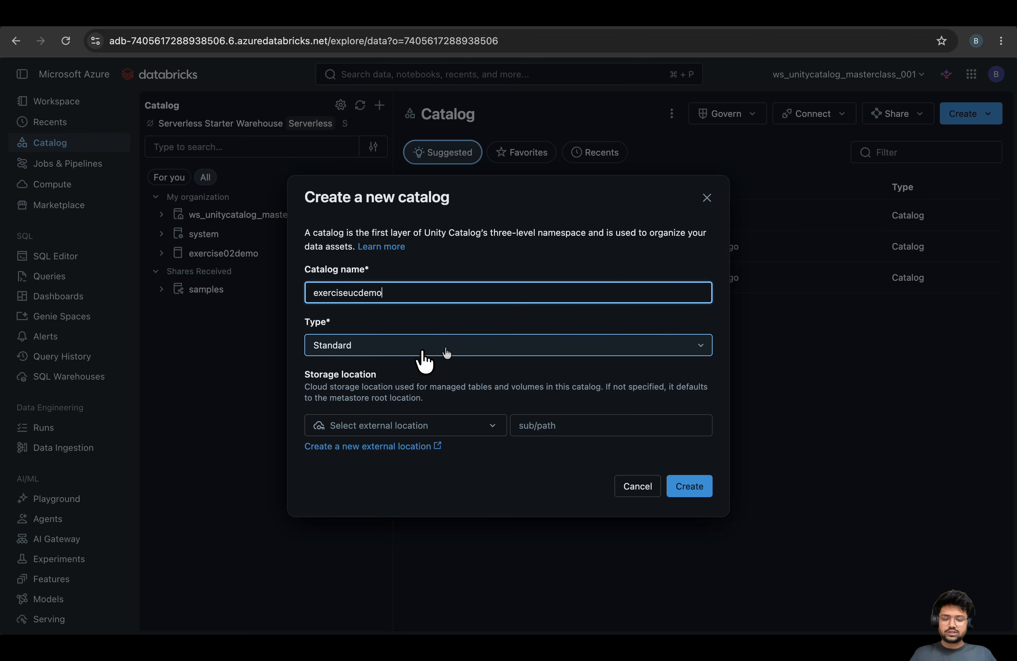
left_click(493, 429)
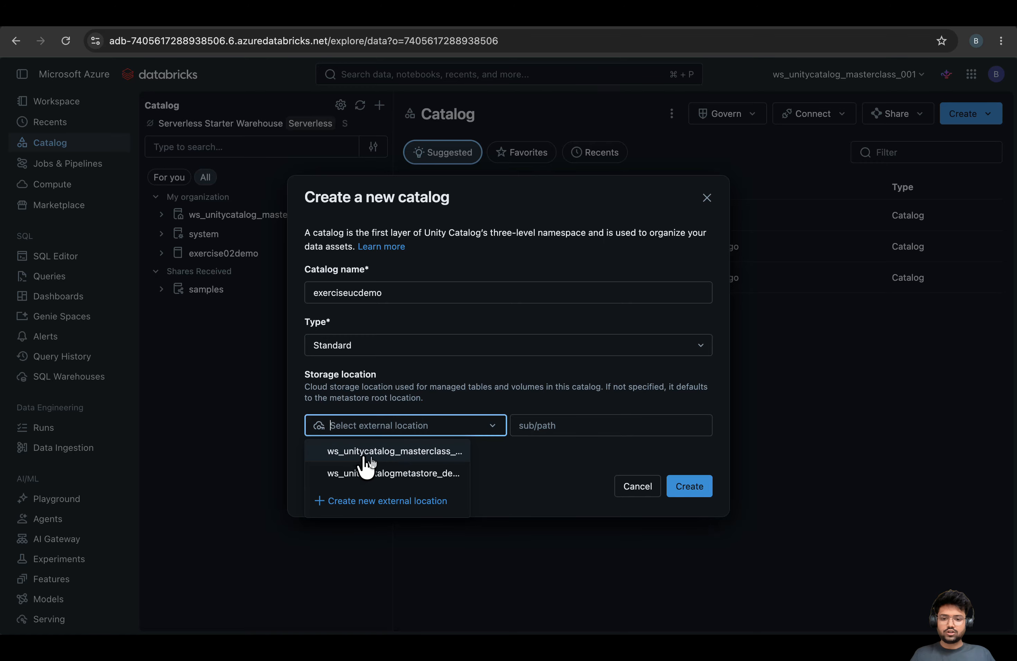
left_click(419, 455)
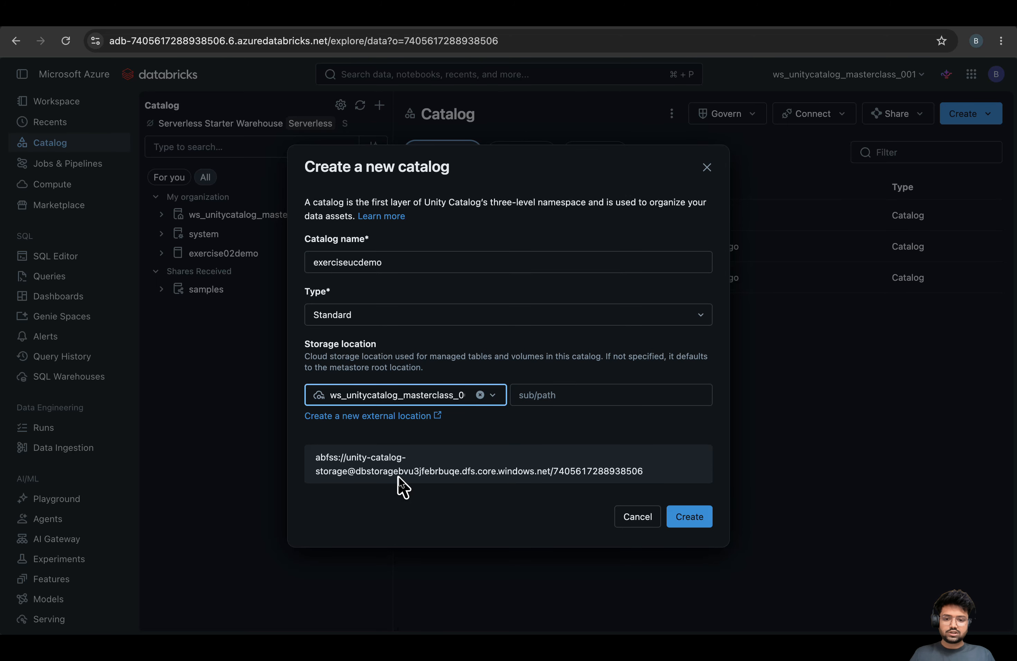
left_click_drag(644, 471, 295, 474)
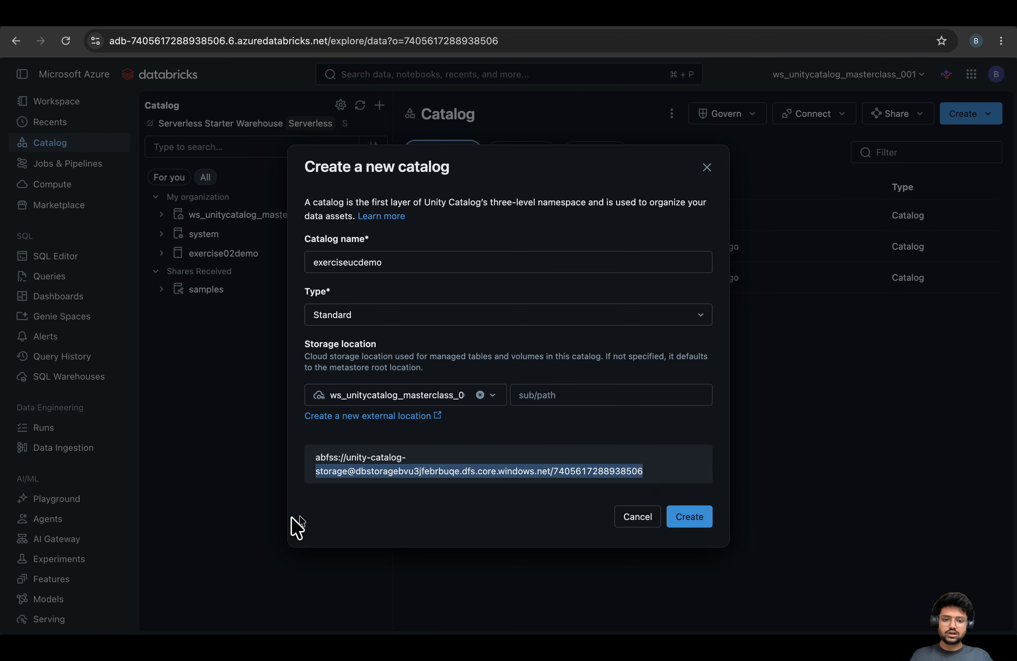
left_click(684, 521)
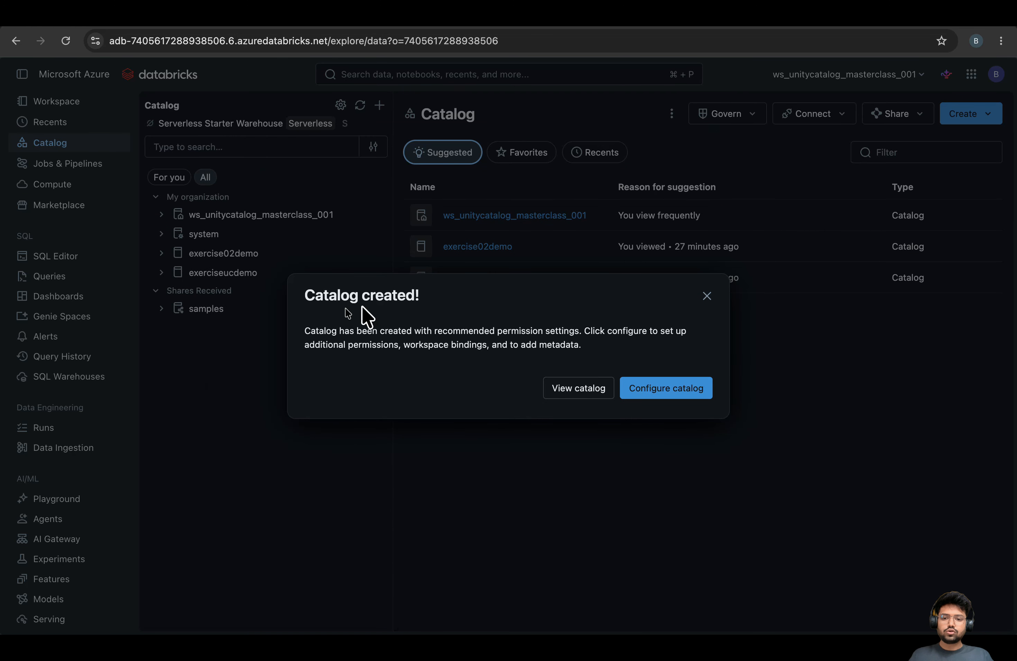
triple_click(421, 303)
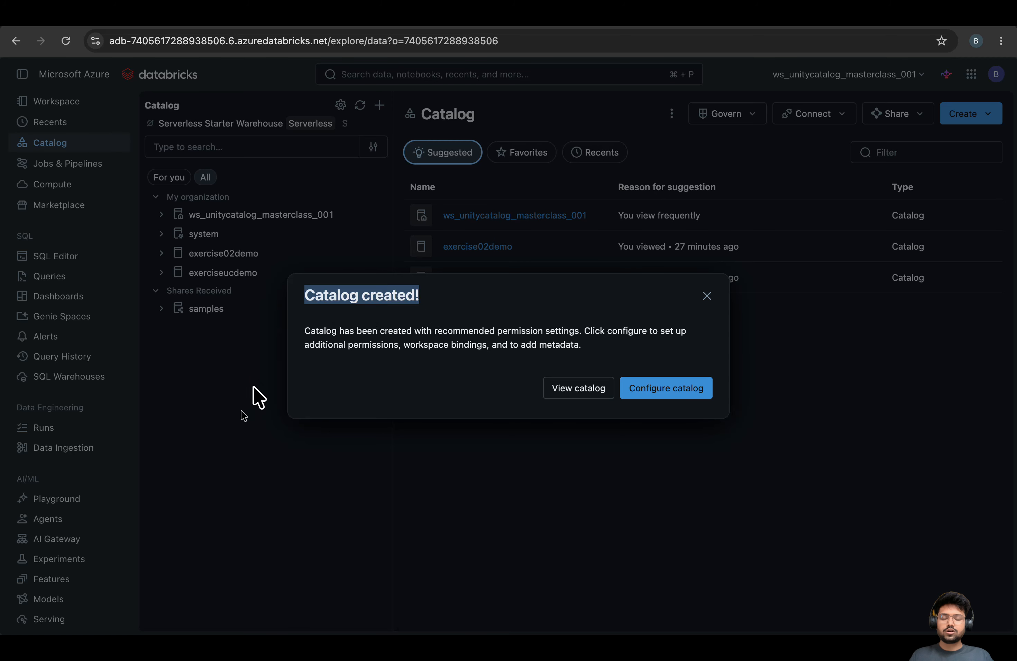
left_click(779, 501)
left_click(159, 273)
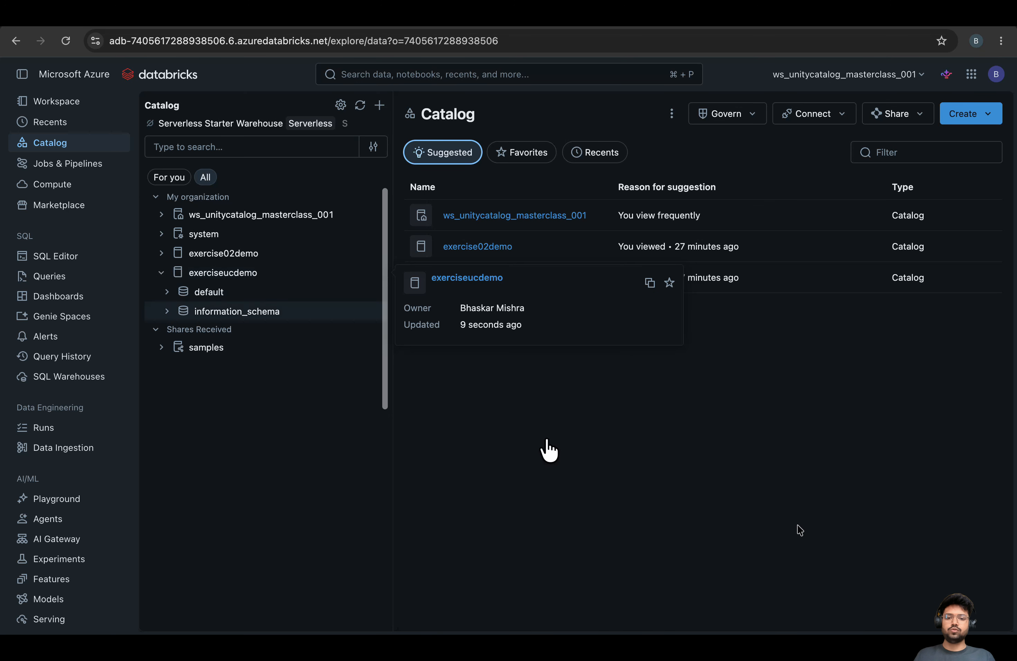
Create a new notebook in the root Workspace folder
left_click(77, 105)
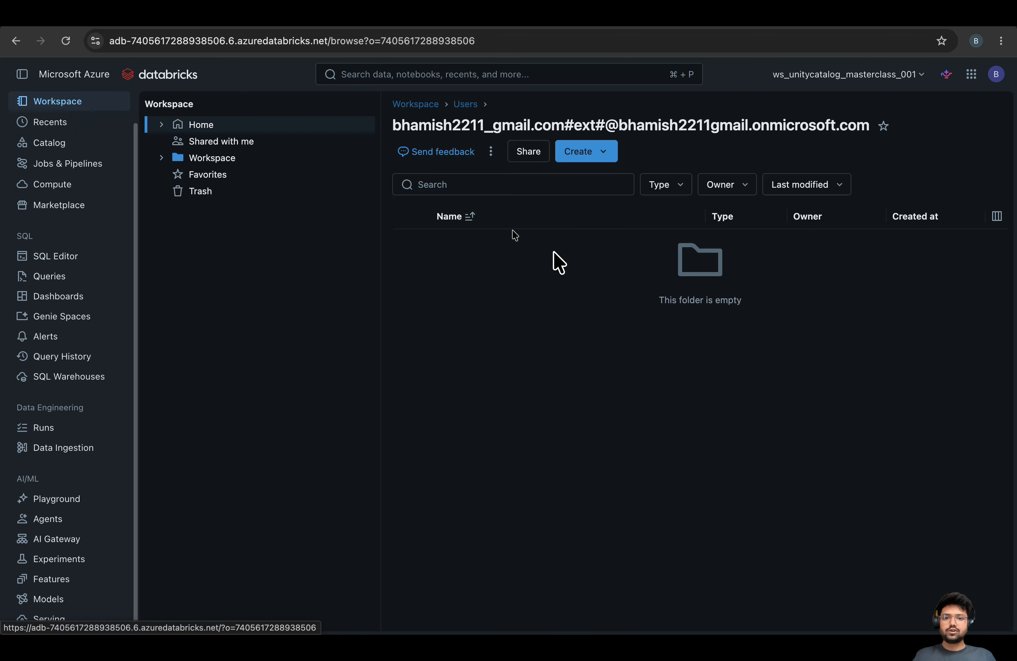
left_click(422, 104)
left_click(979, 125)
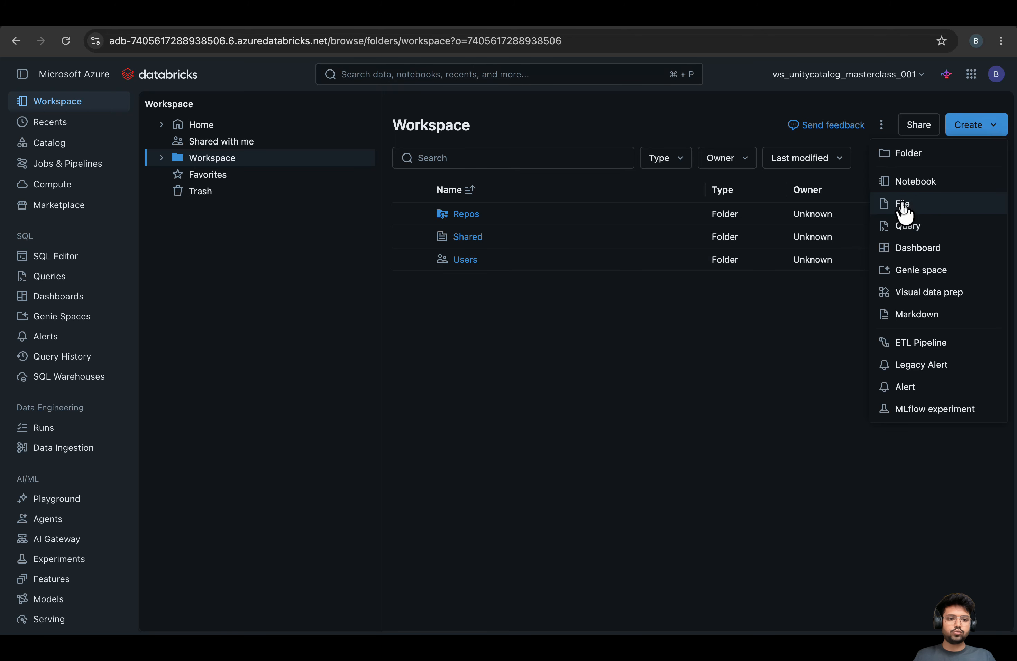
left_click(917, 182)
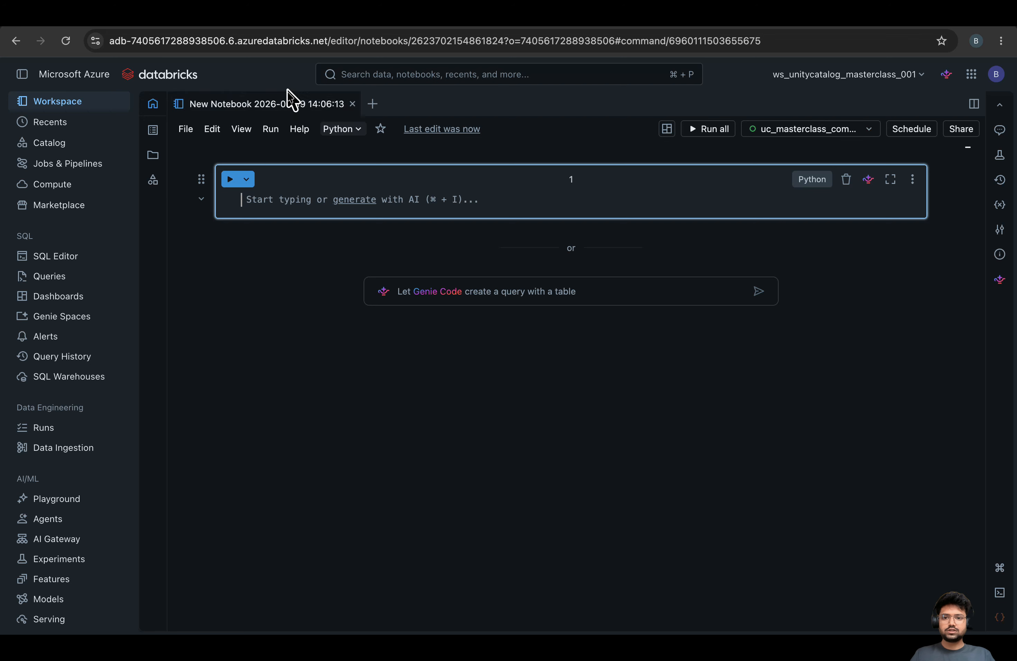
Rename the new notebook as Exercise
left_click(289, 105)
double_click(269, 105)
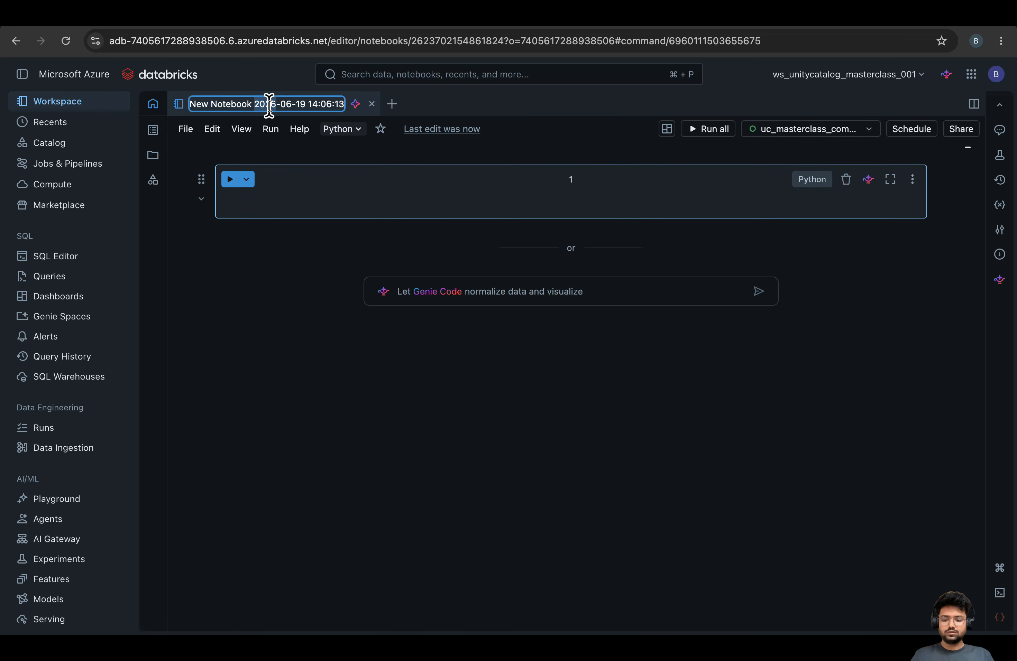
key("super+a")
key("BackSpace")
type("WE")
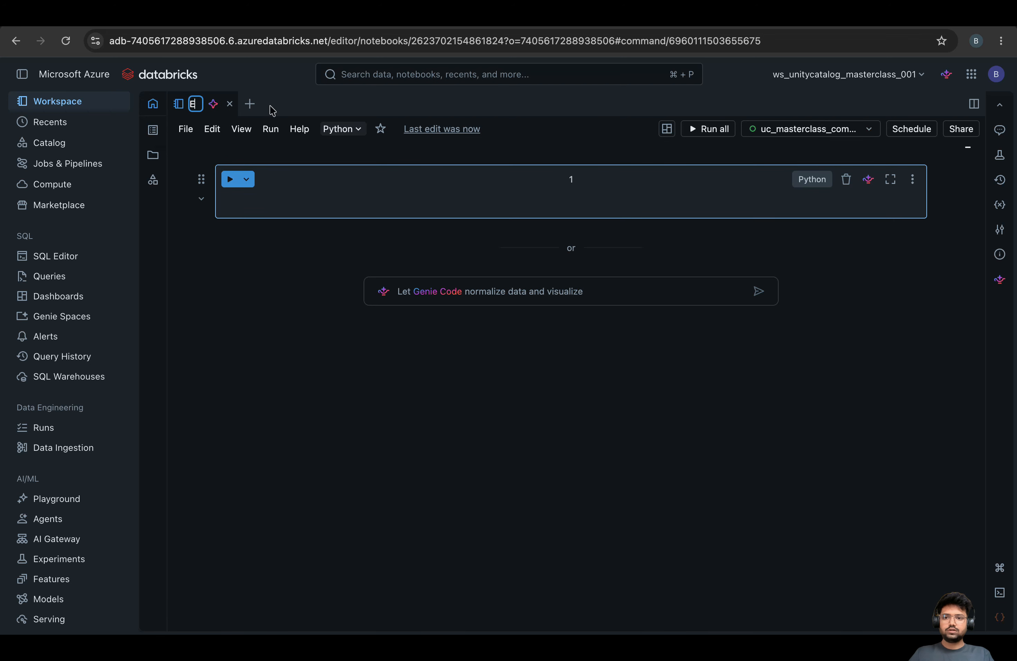
type("ercise")
key("Return")
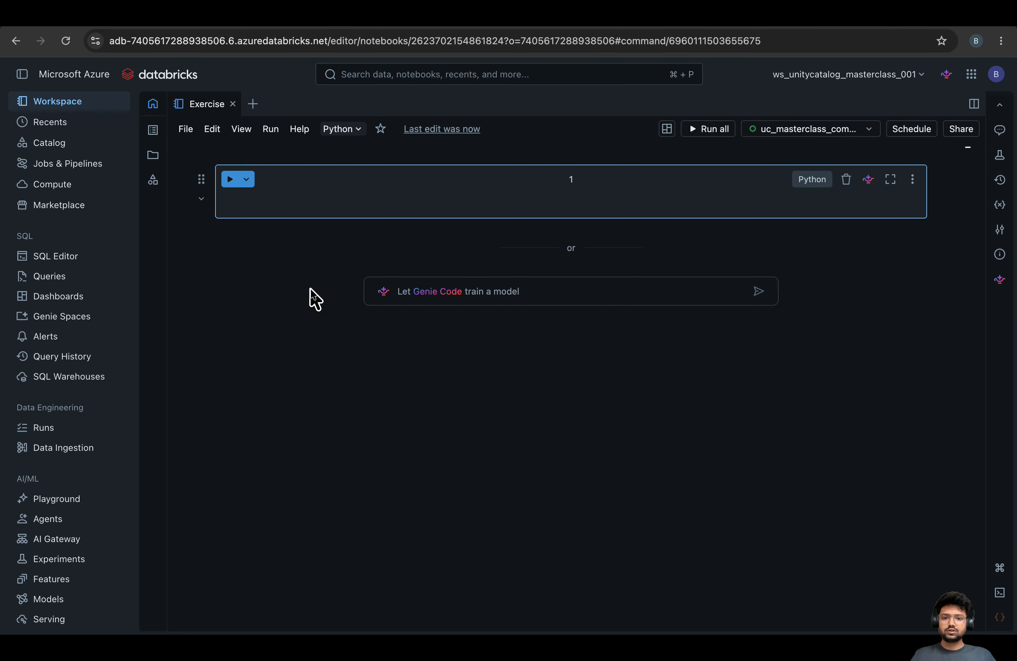
Write and run a %sql cell with "select current_catalog();" as the notebook's first cell, and examine its result
left_click(325, 199)
type("%sql")
key("Return")
type("select cu")
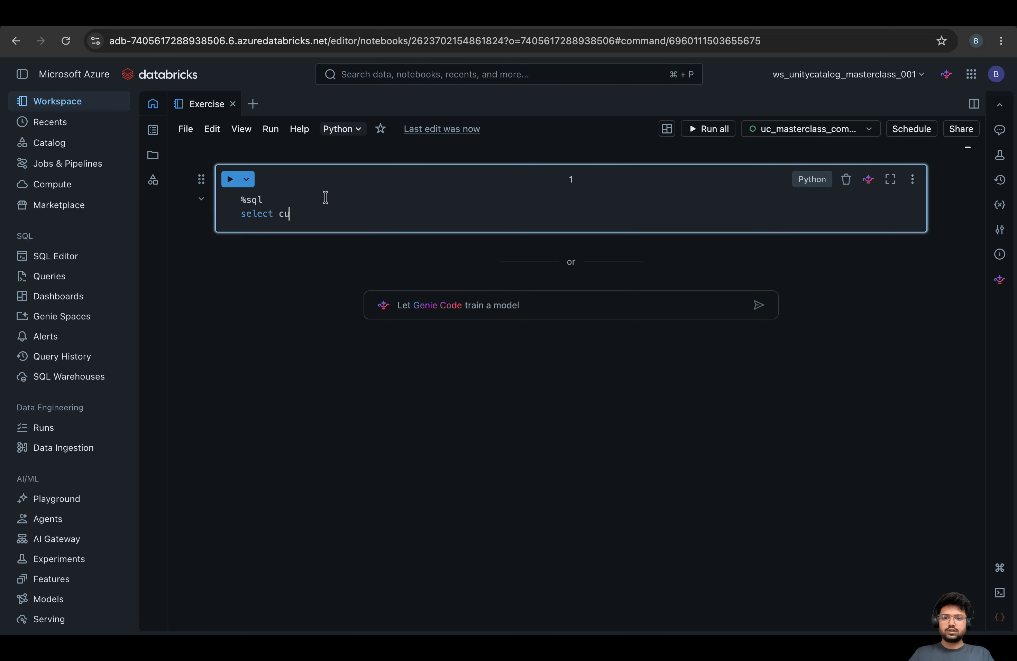
type("rrent_catalog();")
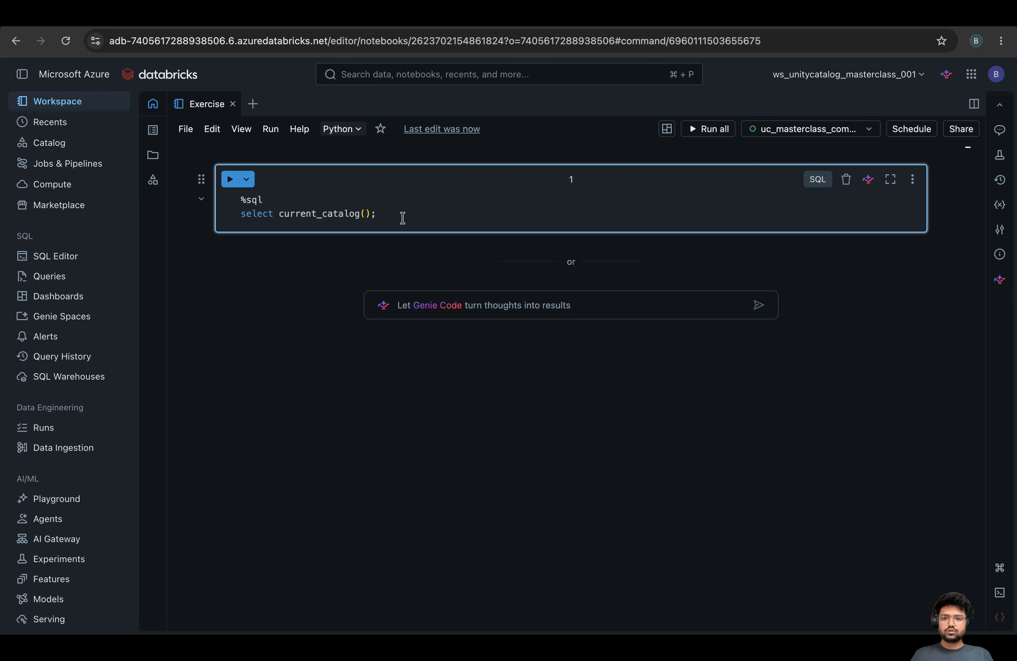
key("shift+Return")
mouse_move(495, 249)
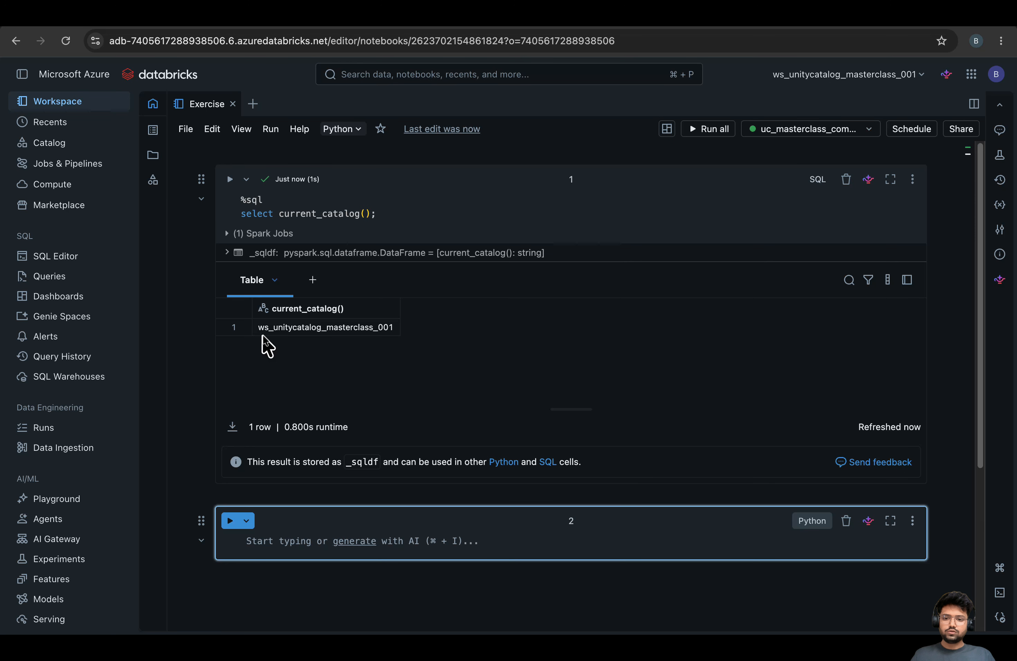
scroll(551, 381, "down", 3)
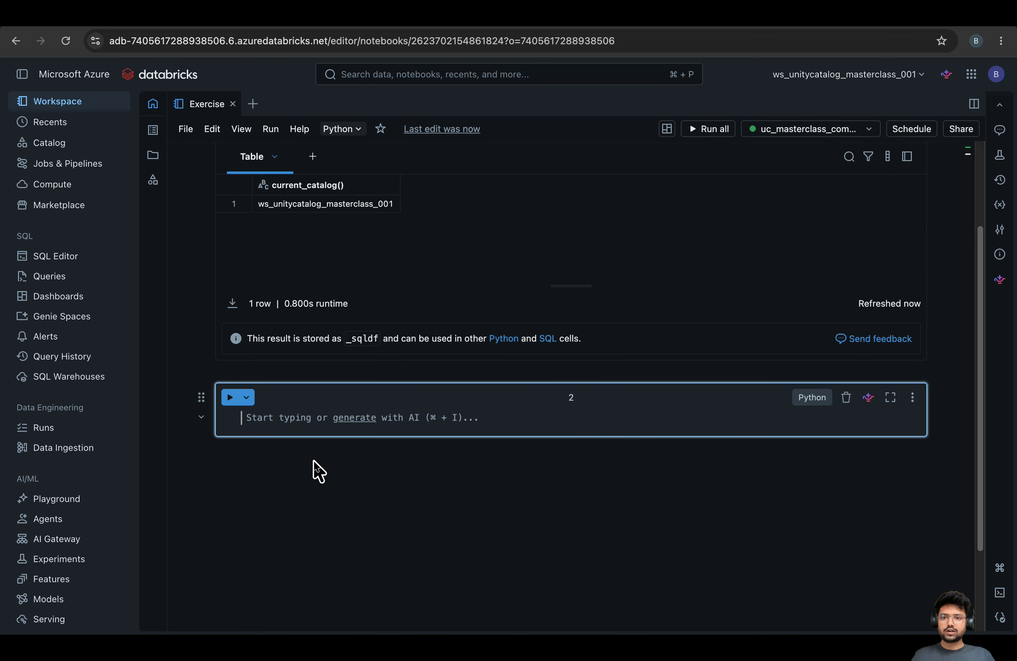
scroll(513, 390, "up", 3)
Check the list of catalogs in the catalog explorer, and reopen the Exercise notebook from the root Workspace folder
left_click(49, 144)
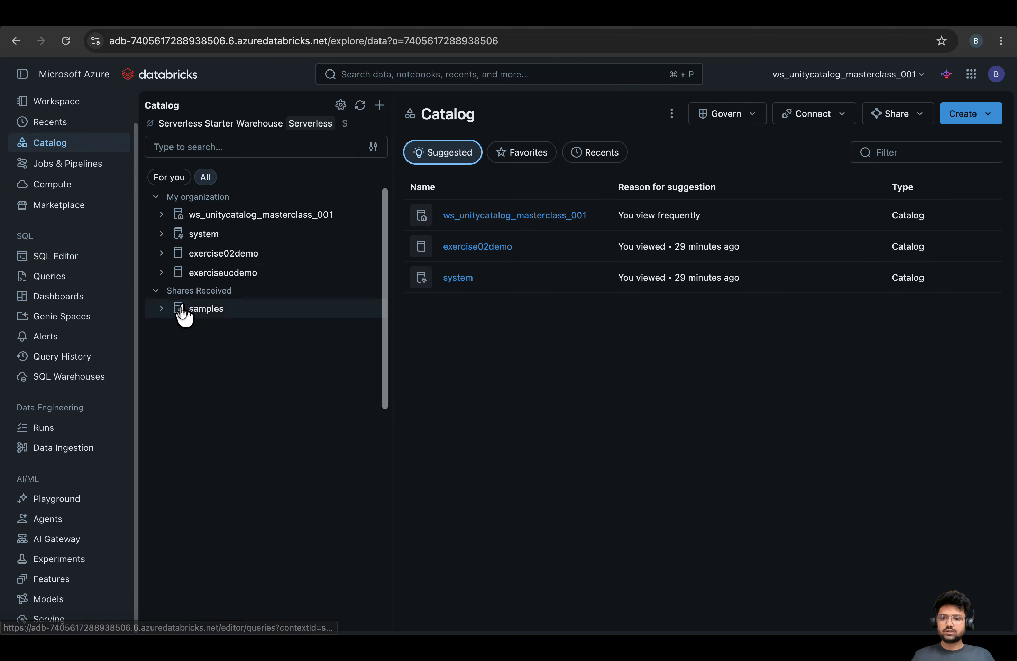
left_click(51, 102)
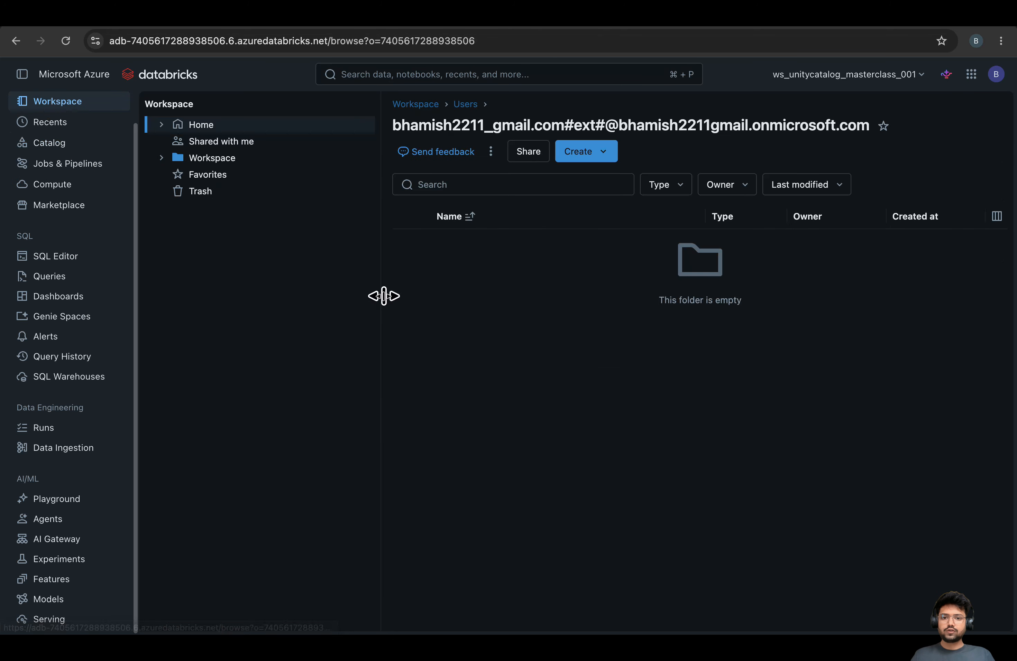
left_click(413, 105)
left_click(463, 285)
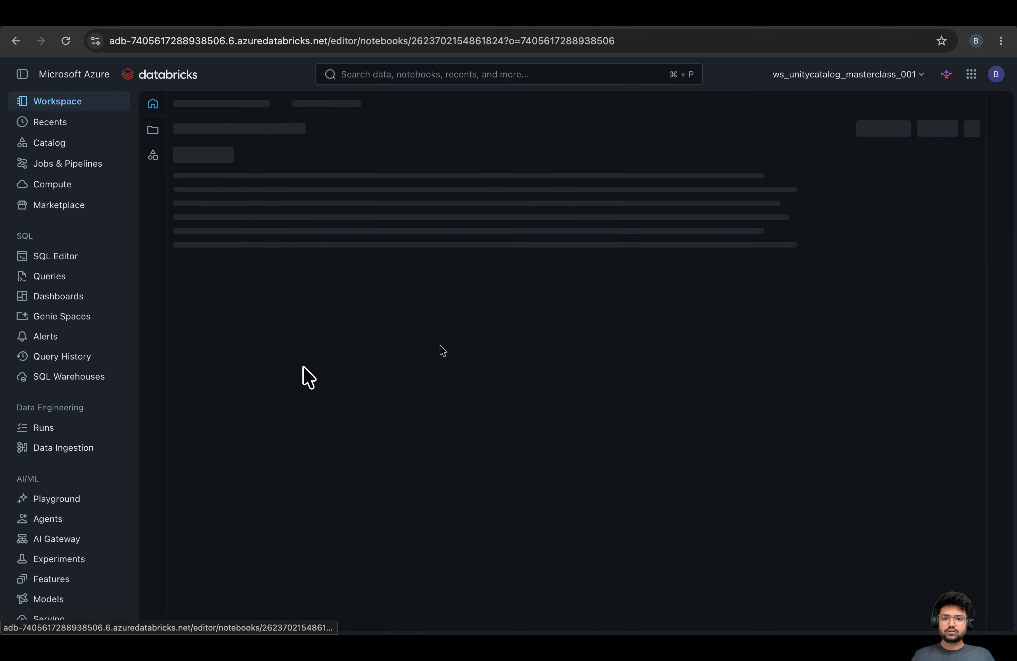
Switch the notebook to the new catalog by running a %sql cell with "use catalog exerciseucdemo;" in cell 2
scroll(597, 388, "down", 5)
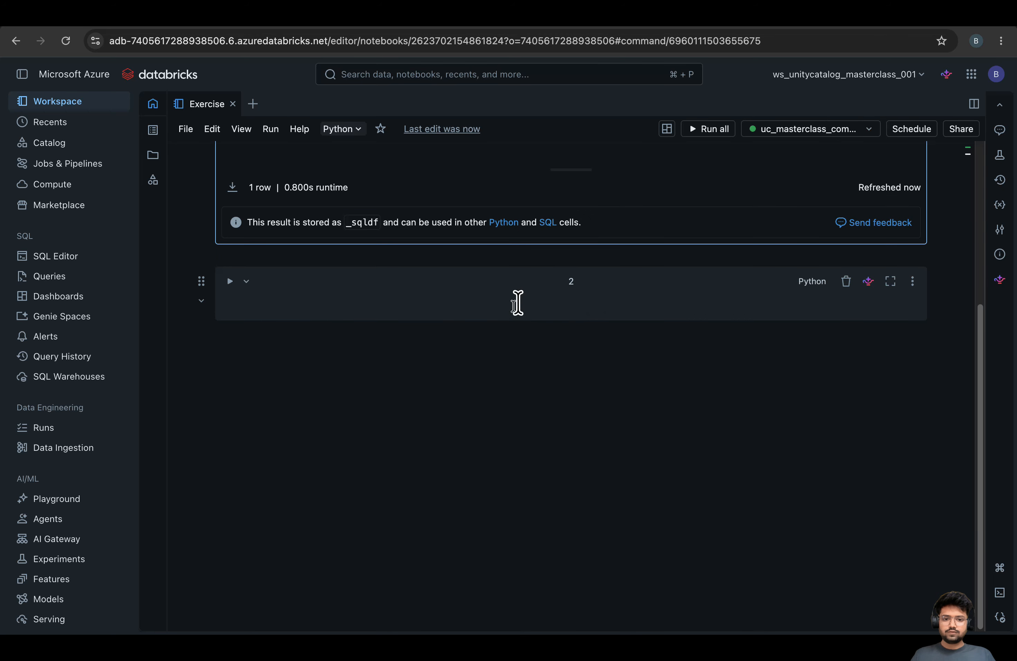
left_click(310, 301)
type("use")
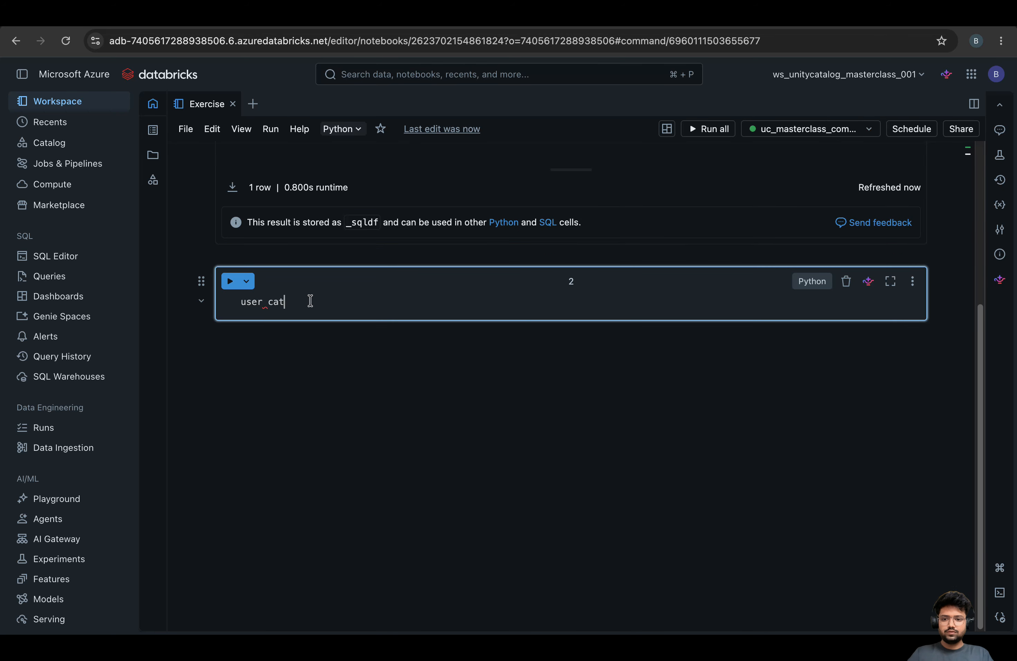
type(" catalog")
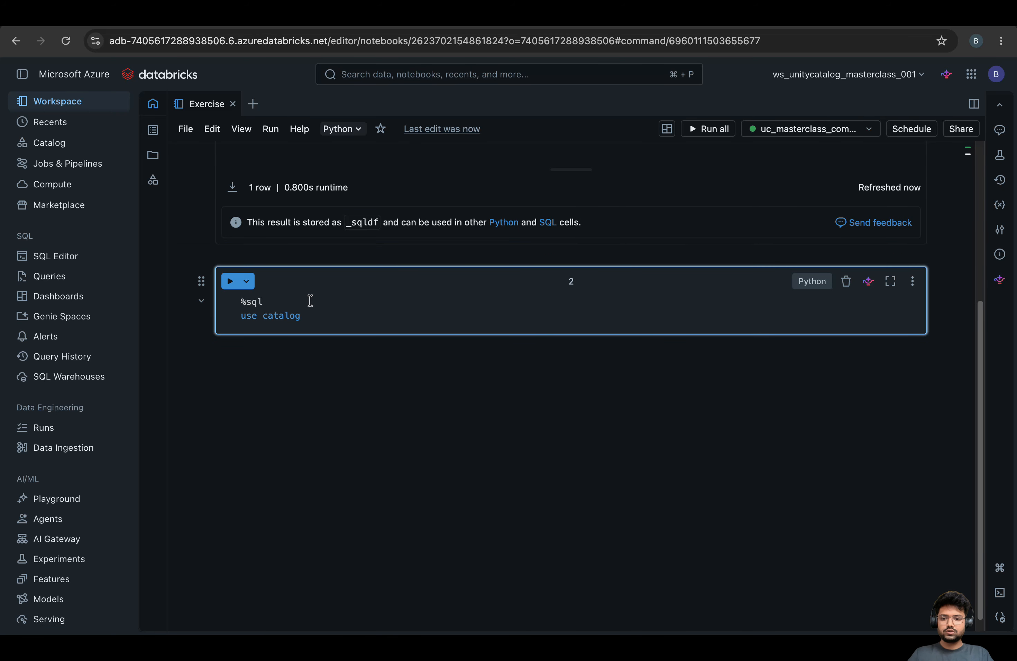
type(" exerciseucdemo;")
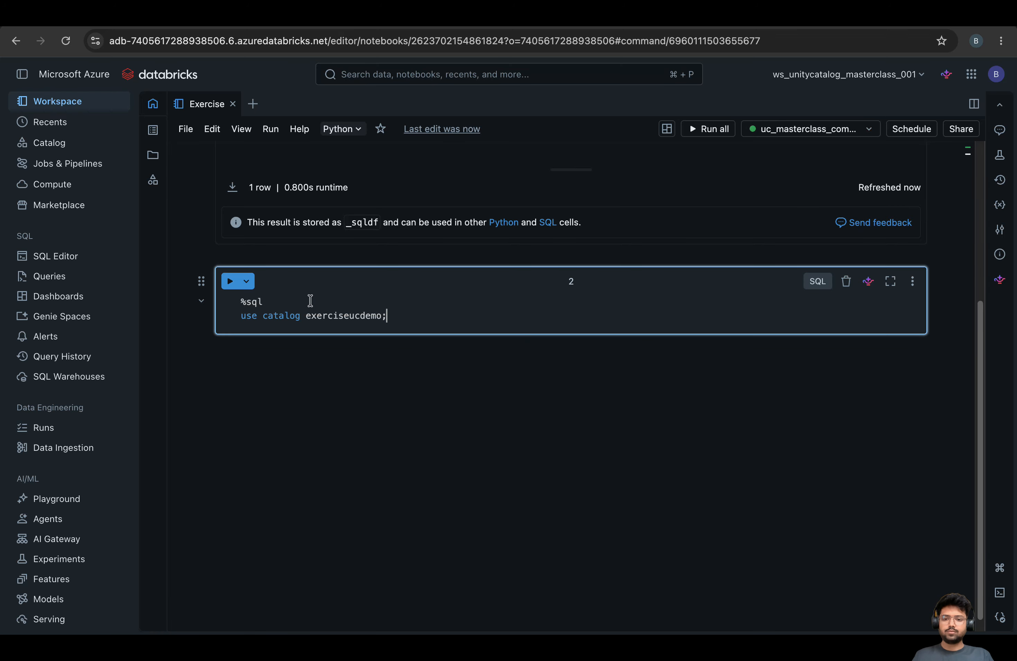
key("shift+Return")
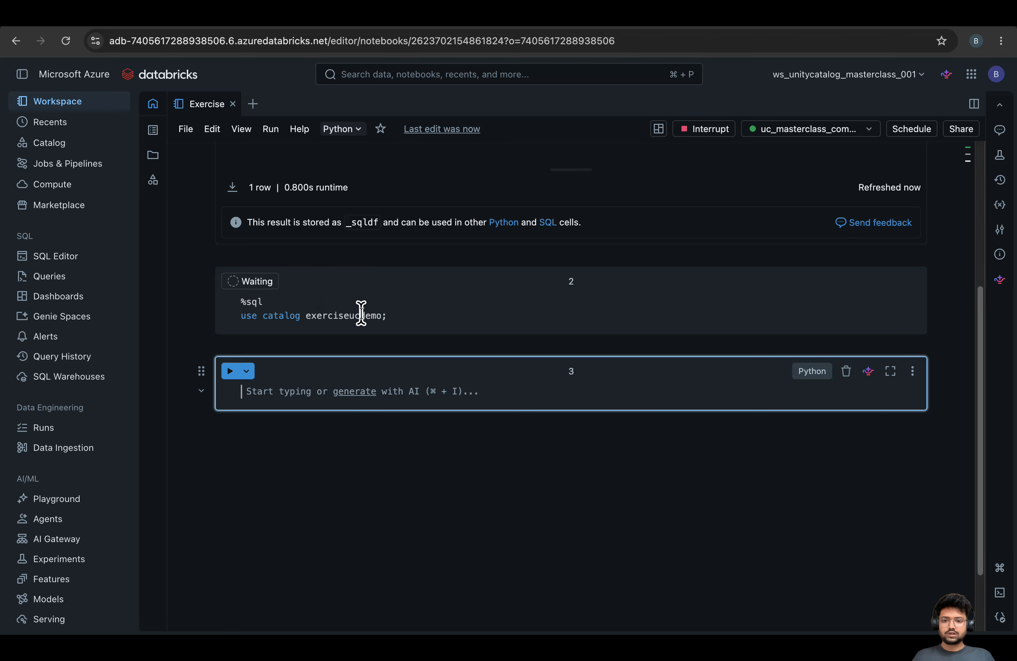
Verify the catalog switch by running a %sql cell with "select current_catalog();" in cell 3, and review the earlier cells
type("select current_catalog();")
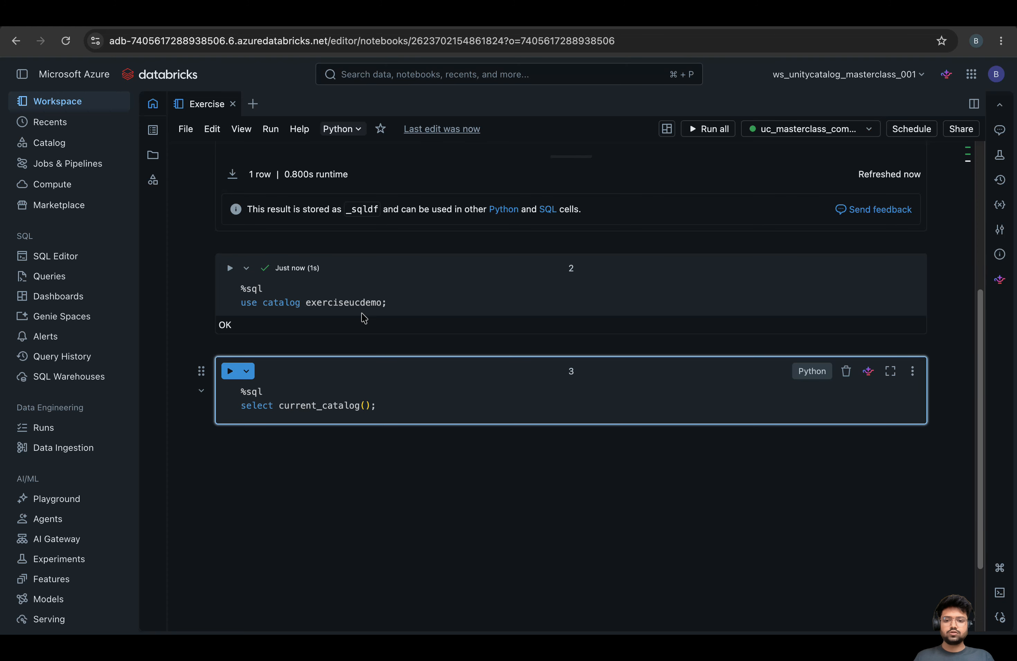
key("shift+Return")
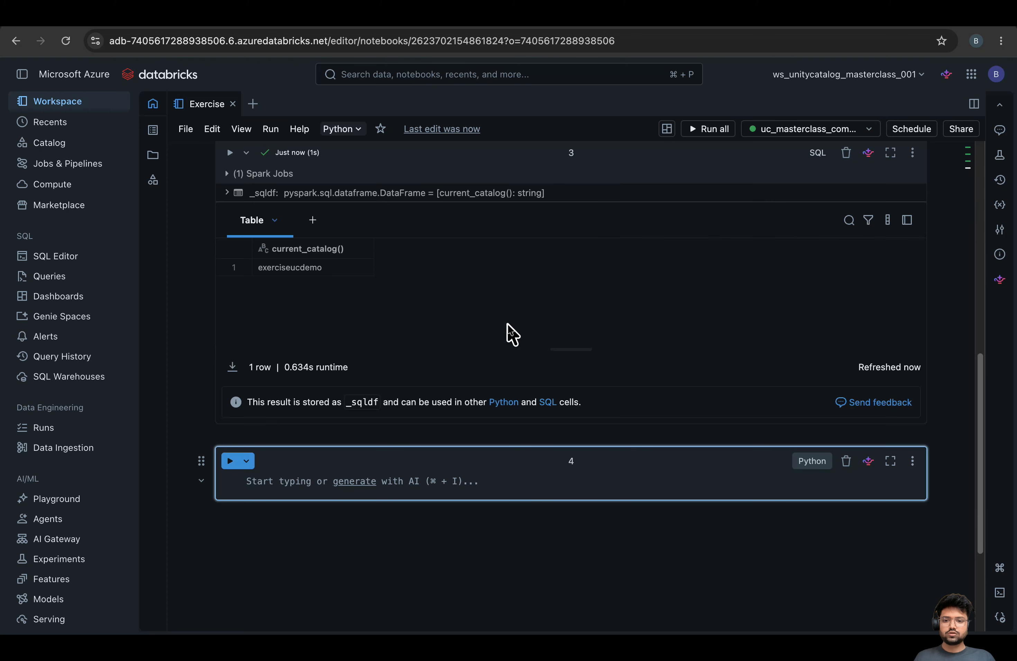
scroll(468, 416, "up", 6)
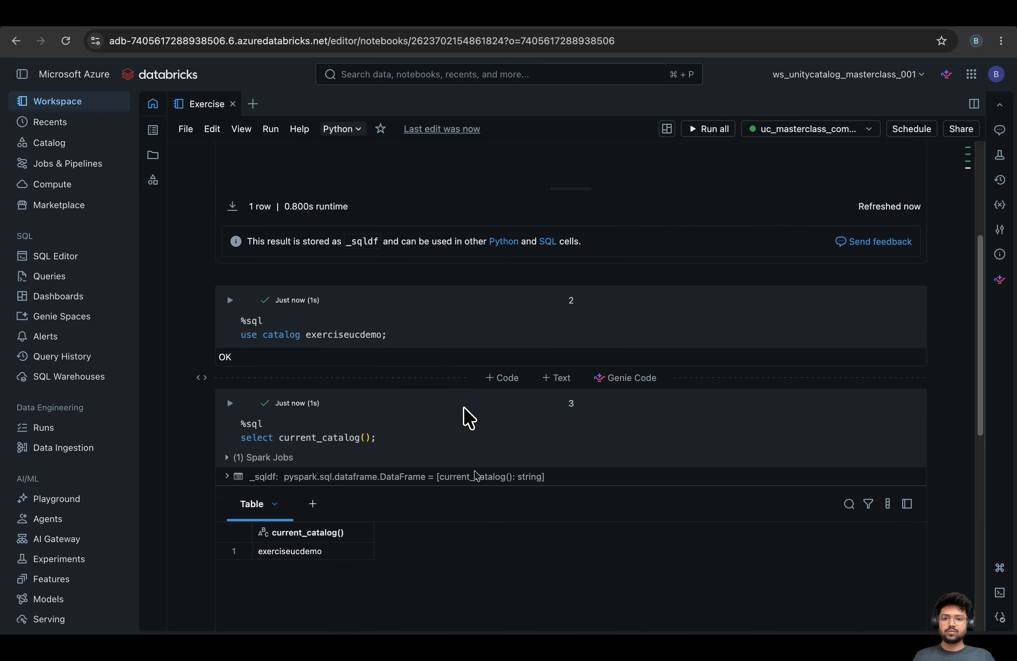
Create the bronze schema by running a %sql cell with "create schema bronze;" in cell 4
scroll(468, 416, "down", 7)
type("%sql")
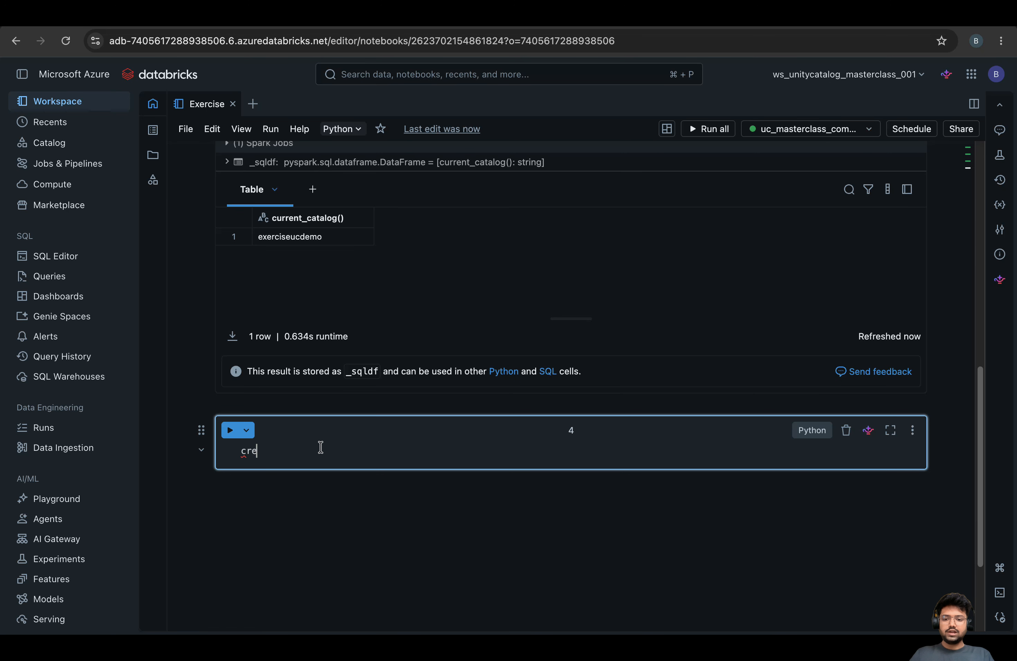
key("Return")
type("create schema")
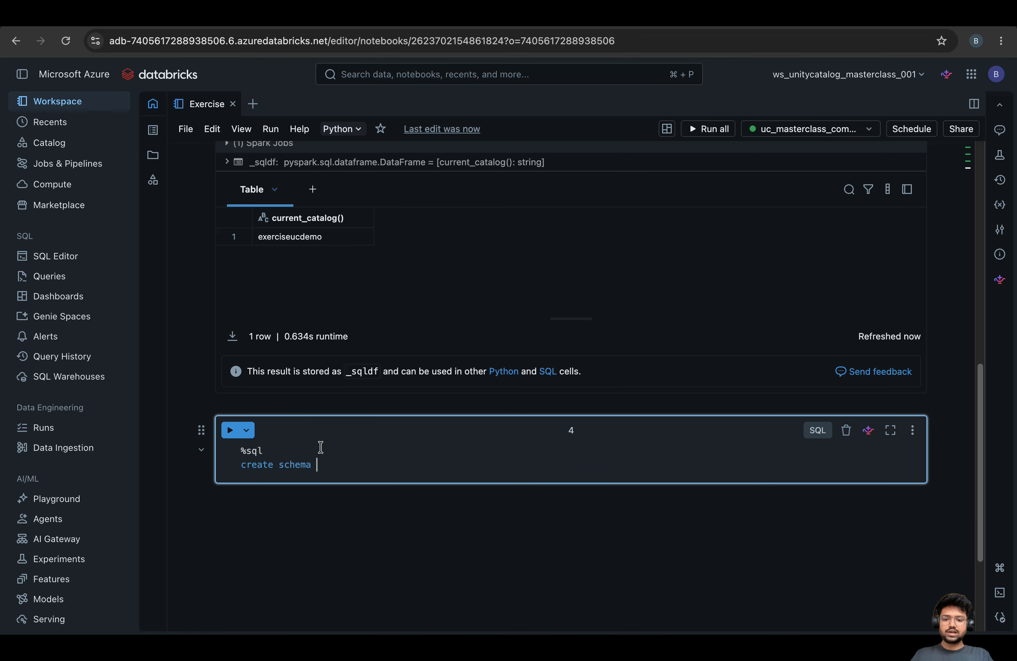
type(" bro")
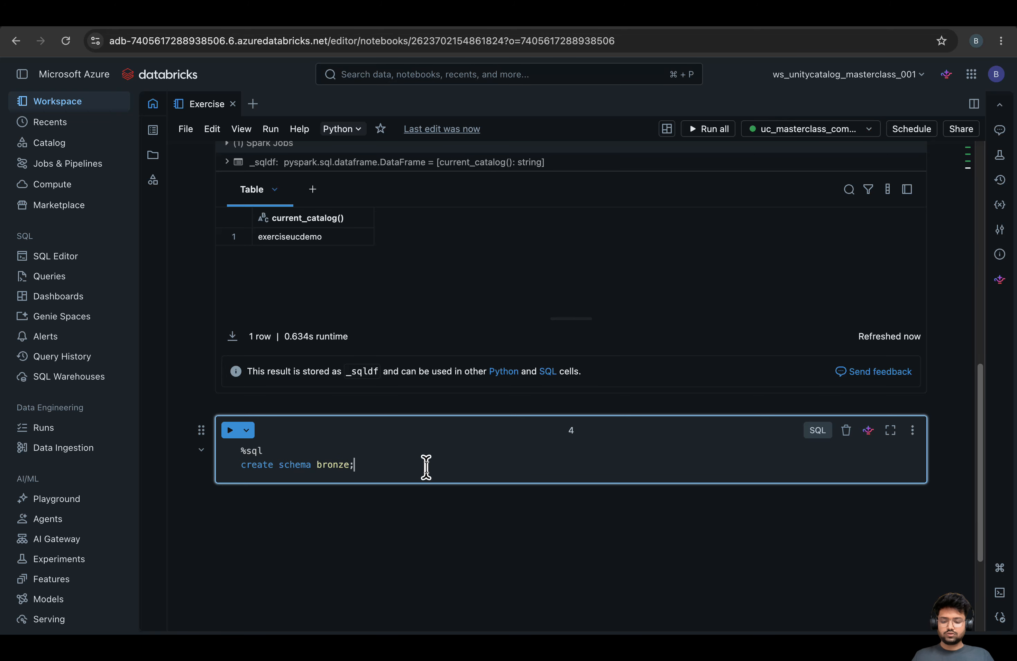
type("nze;")
key("shift+Return")
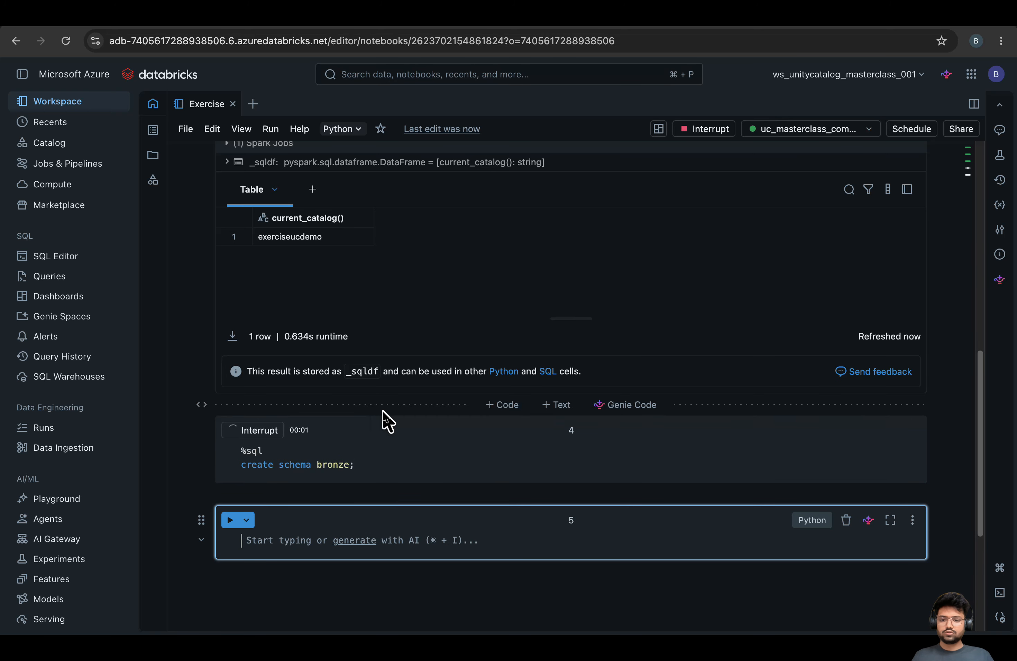
scroll(446, 430, "down", 5)
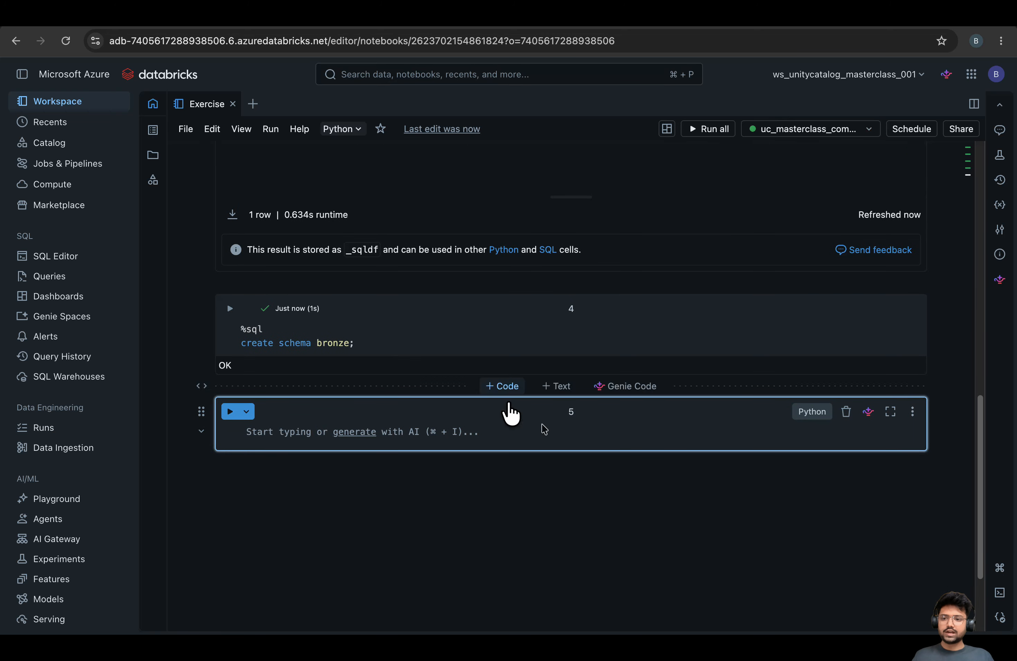
Inspect the bronze schema under exerciseucdemo in the catalog explorer, and return to the Exercise notebook
left_click(64, 144)
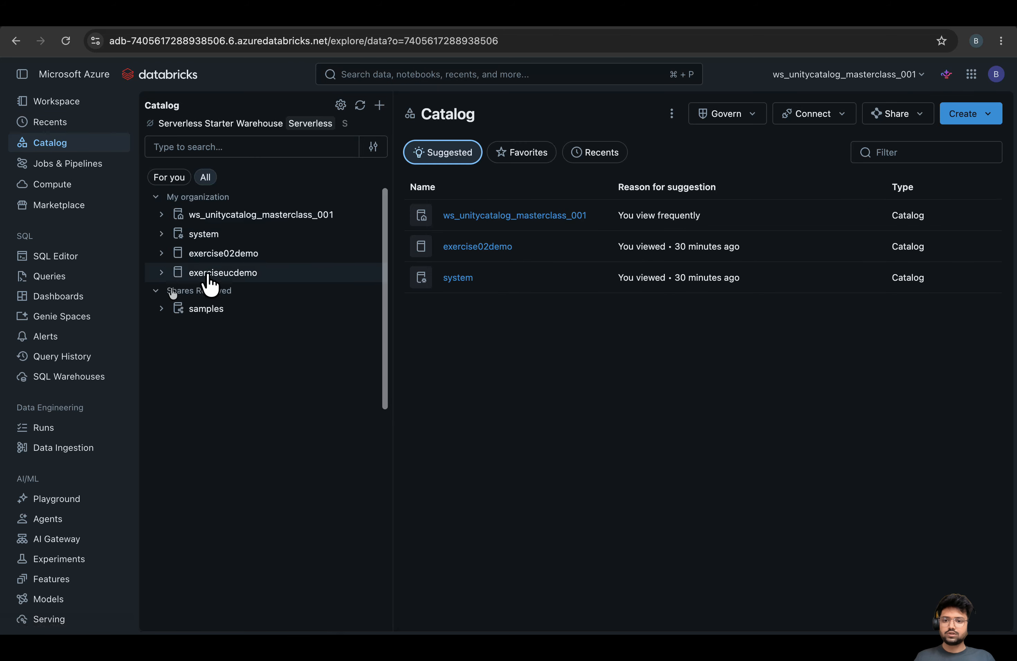
left_click(161, 273)
left_click(166, 292)
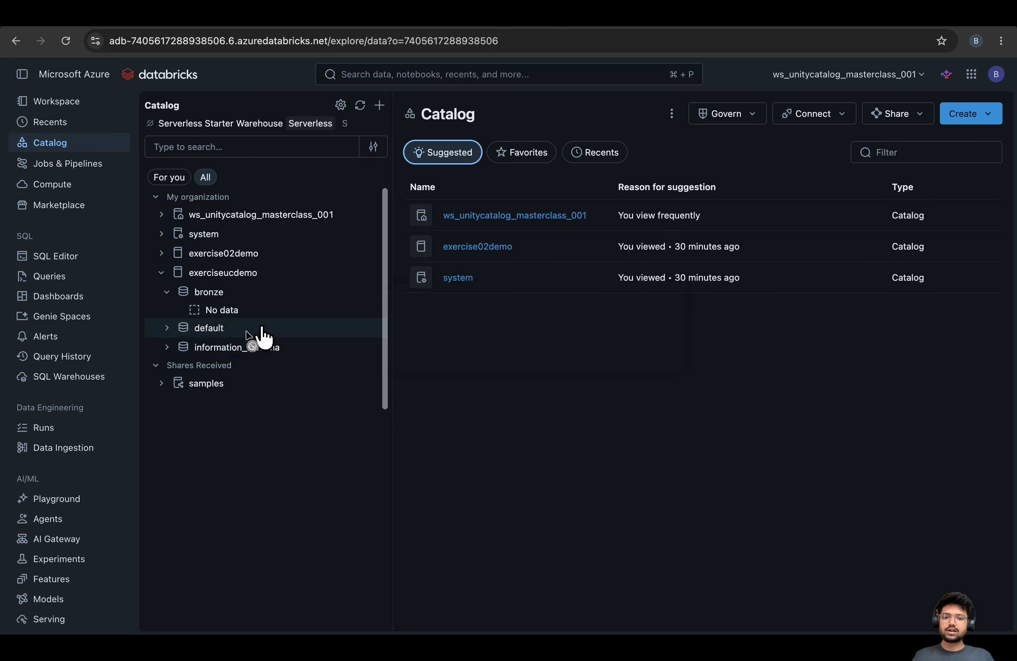
left_click(57, 101)
Write a %sql statement "create table bronze.customer(" in cell 5 with the first column "customer_id int"
left_click(276, 308)
type("%sql")
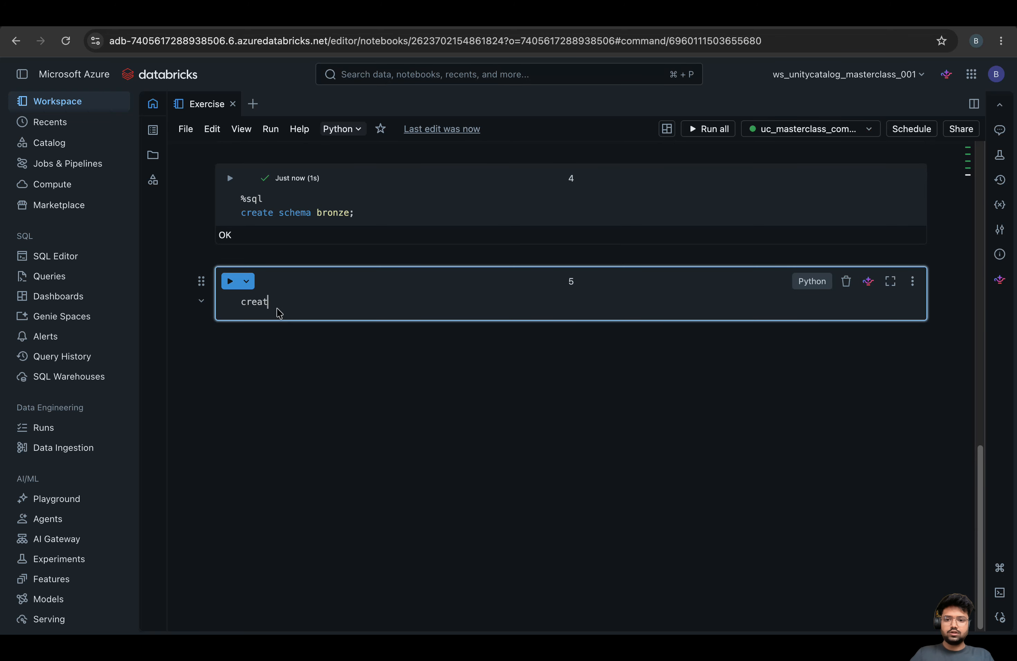
key("Return")
type("create table bronze.cus")
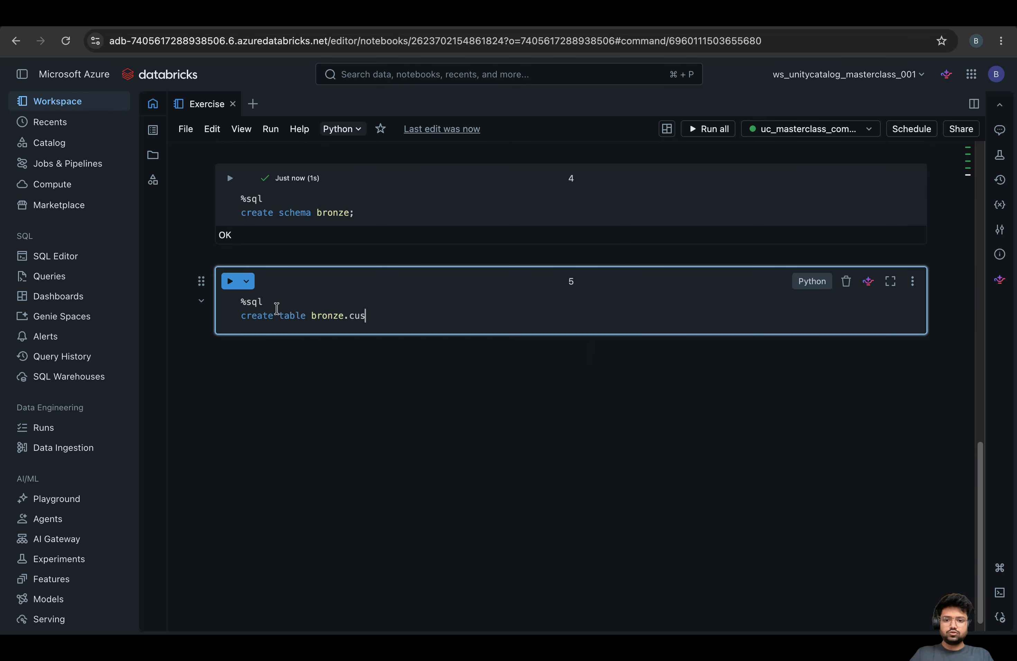
type("tomer(")
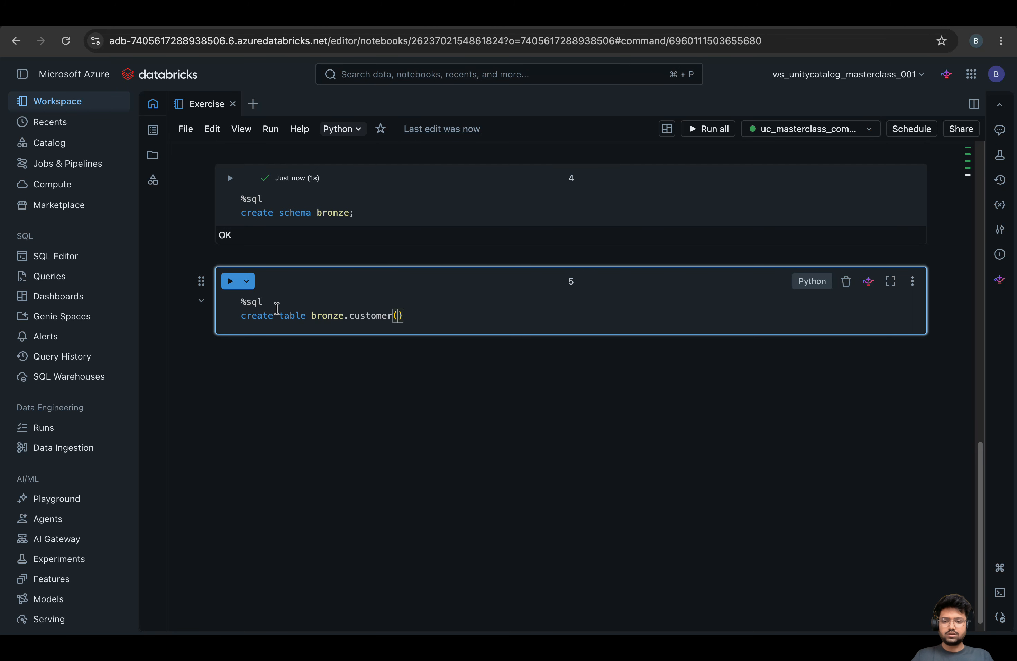
key("Return")
type("customer_id")
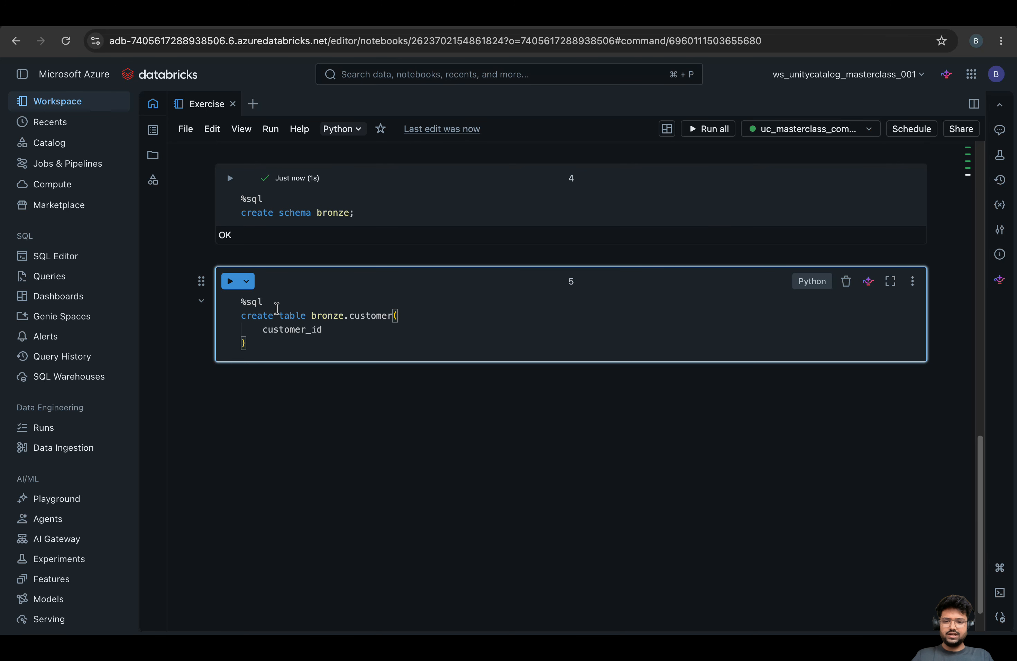
type(" int,")
Add the column "customer_name string" to the create table statement, and run cell 5
key("Return")
type("c")
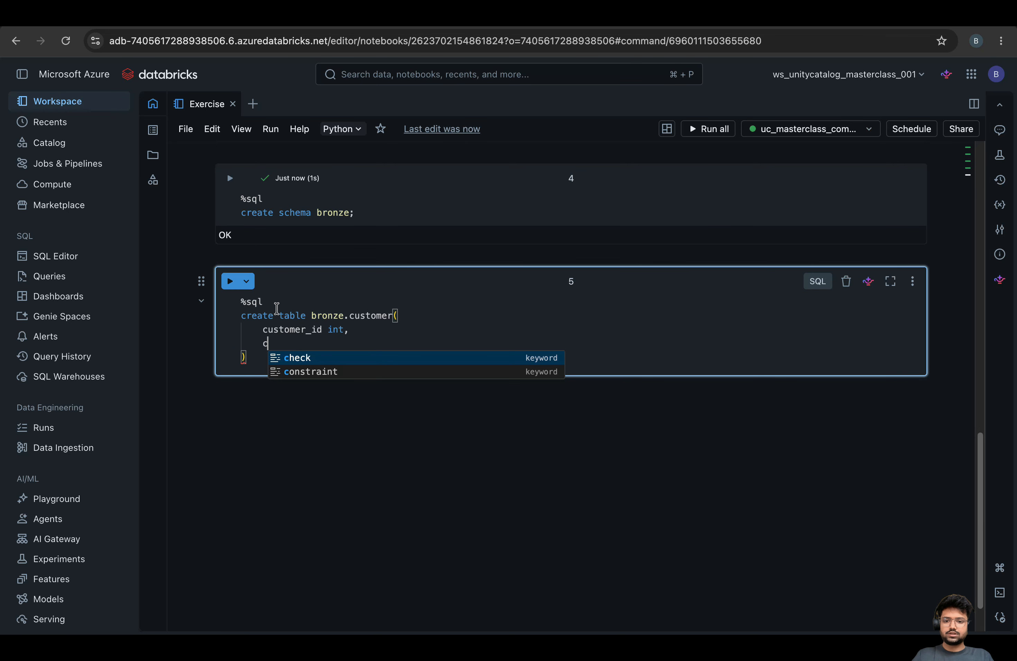
key("Tab")
type("u")
key("Tab")
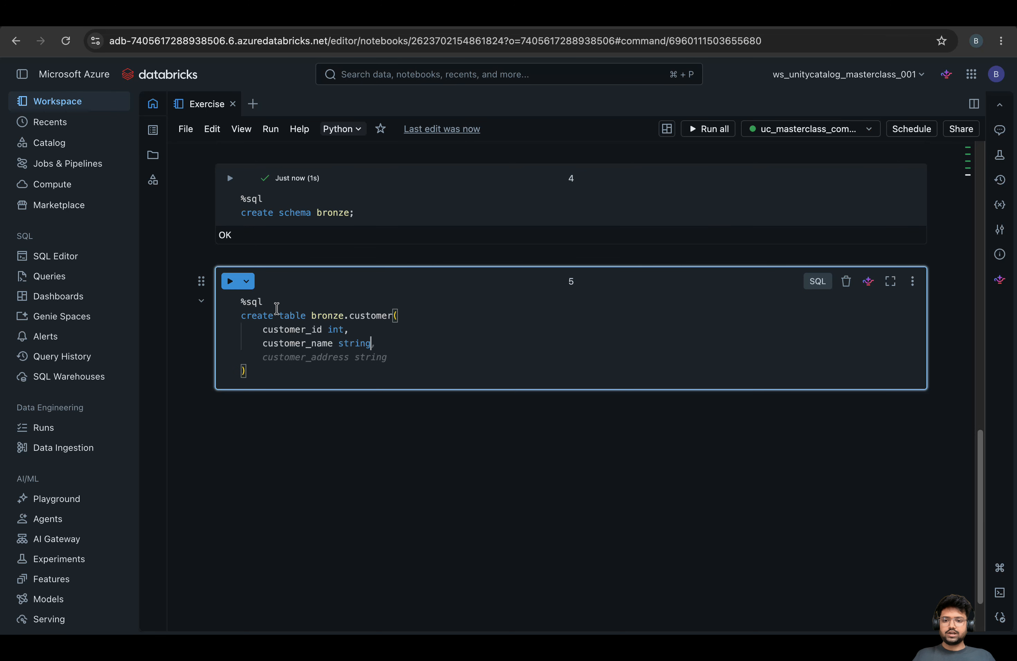
key("Escape")
left_click_drag(258, 360, 243, 302)
left_click(587, 359)
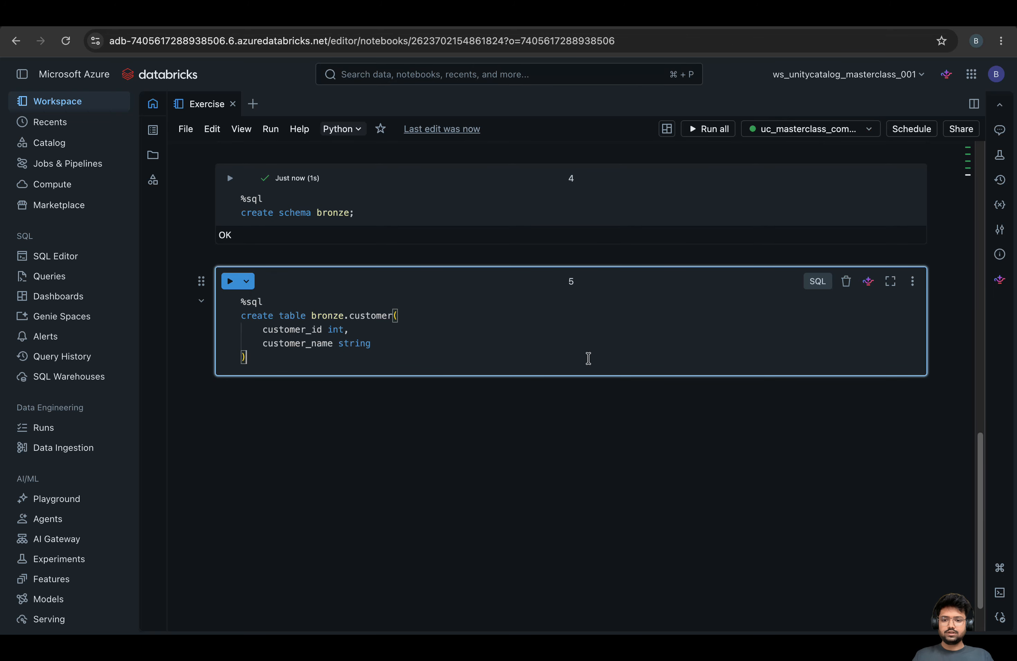
key("shift+Return")
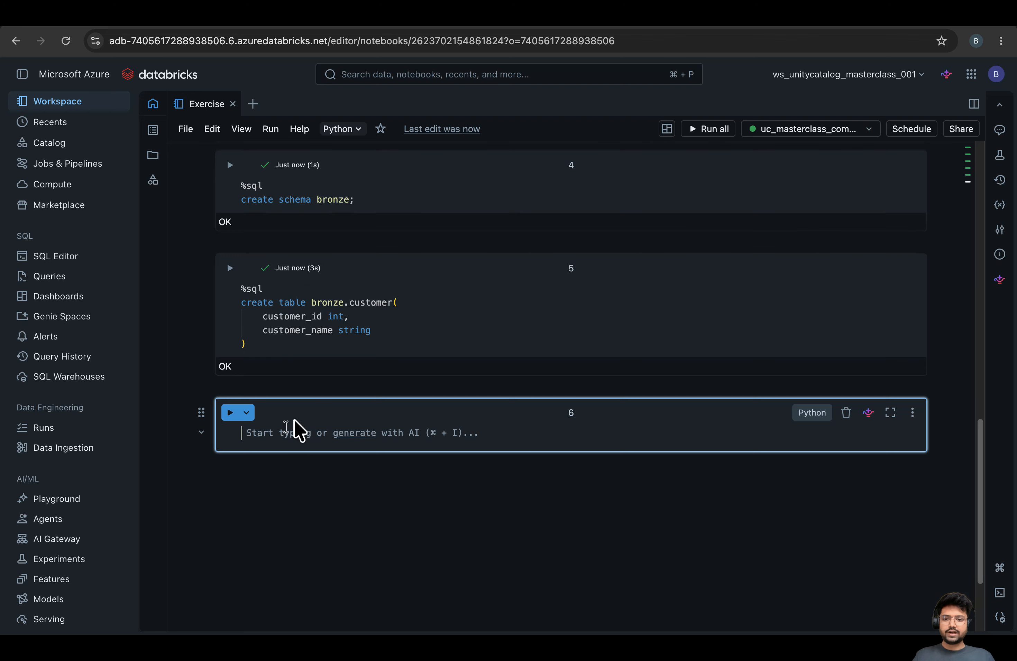
Insert three rows with IDs 1, 2 and 3 and sample first names into bronze.customer by running a %sql cell 6
type("%sql")
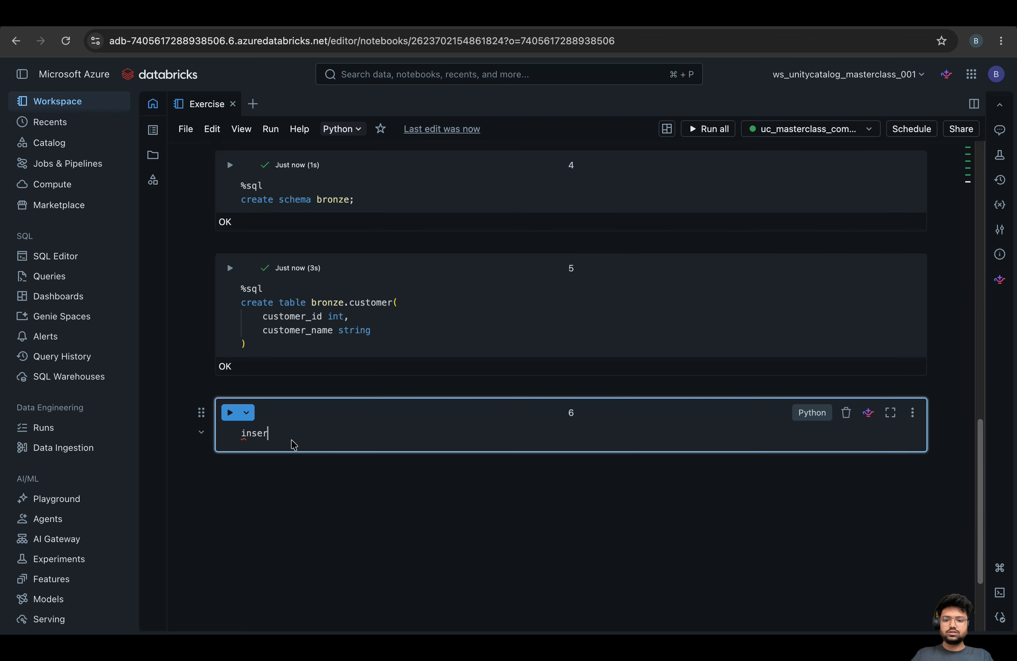
key("Return")
type("insert into bron")
key("Tab")
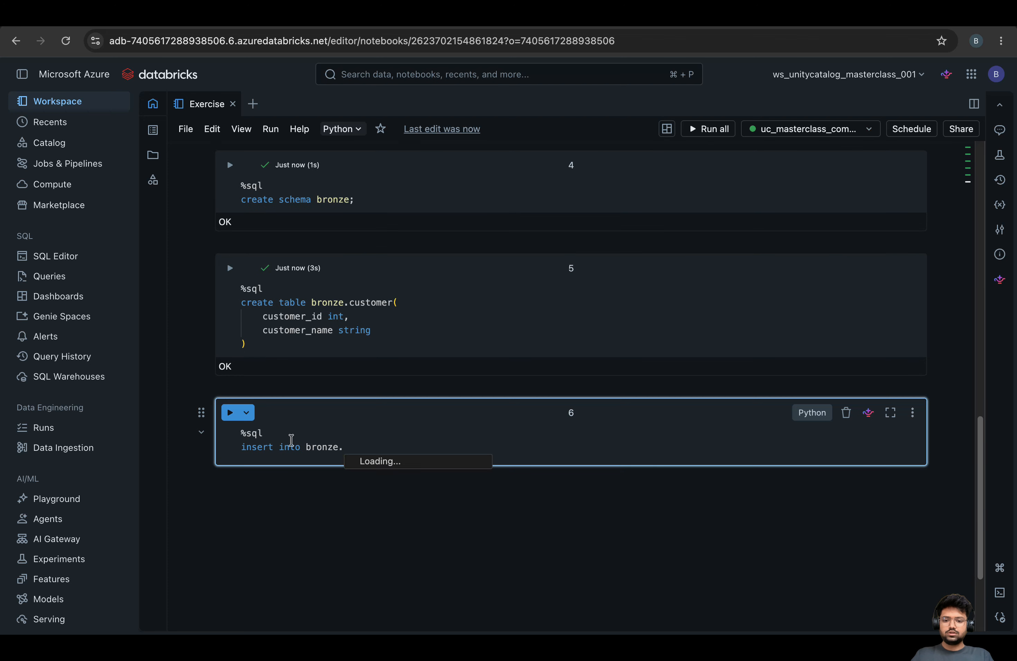
type("custo")
key("Tab")
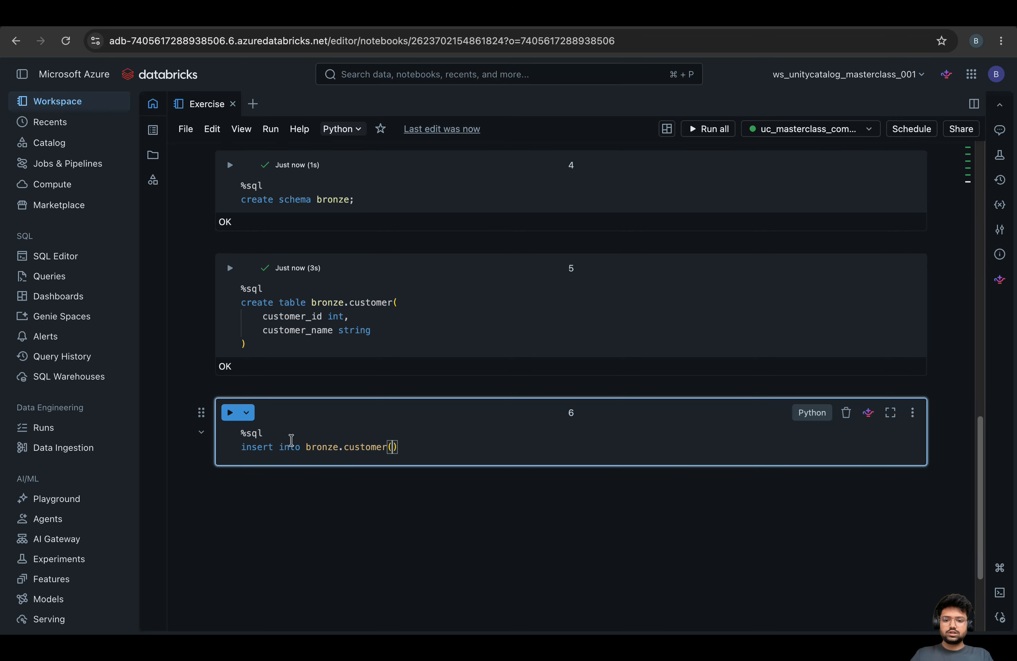
type("values( 1, \"Jane")
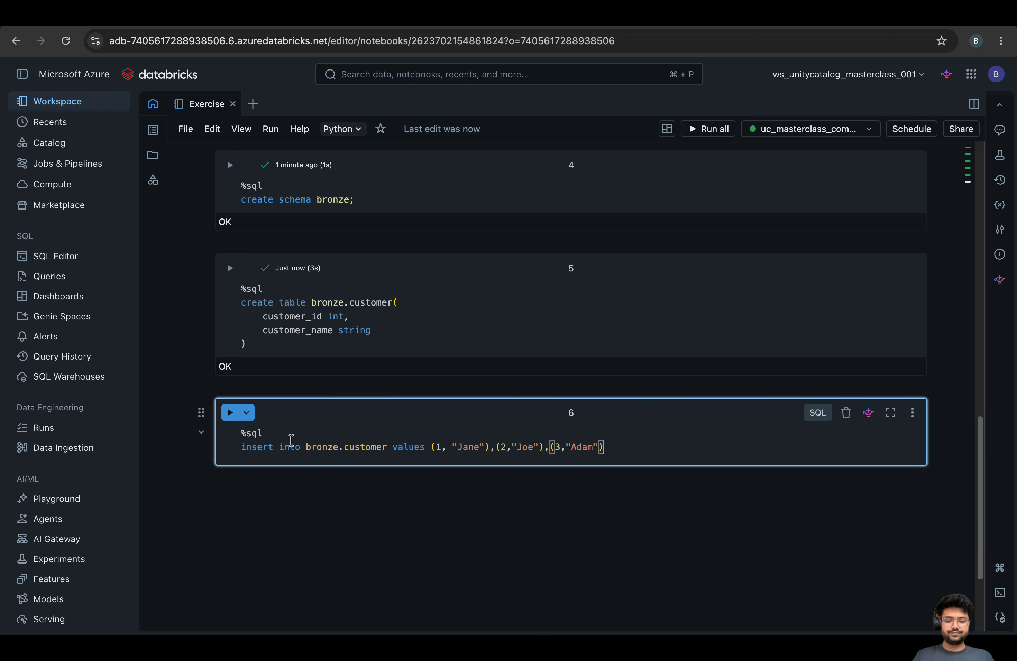
left_click(229, 414)
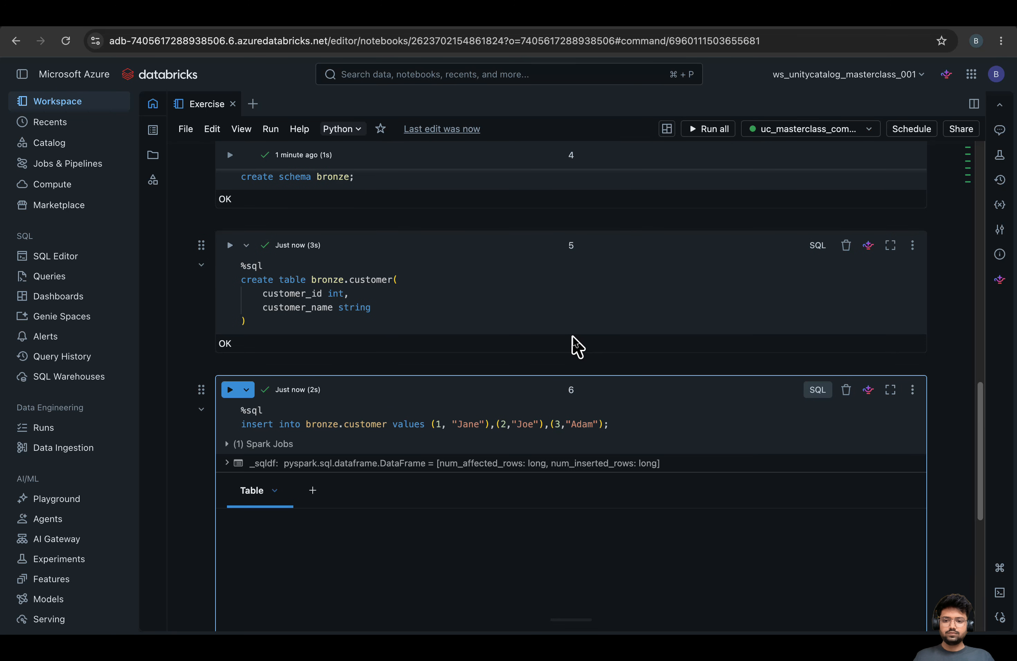
Query the table by running a %sql cell with "select * from bronze.customer;" in cell 7, and review the results
scroll(573, 345, "down", 10)
left_click(501, 335)
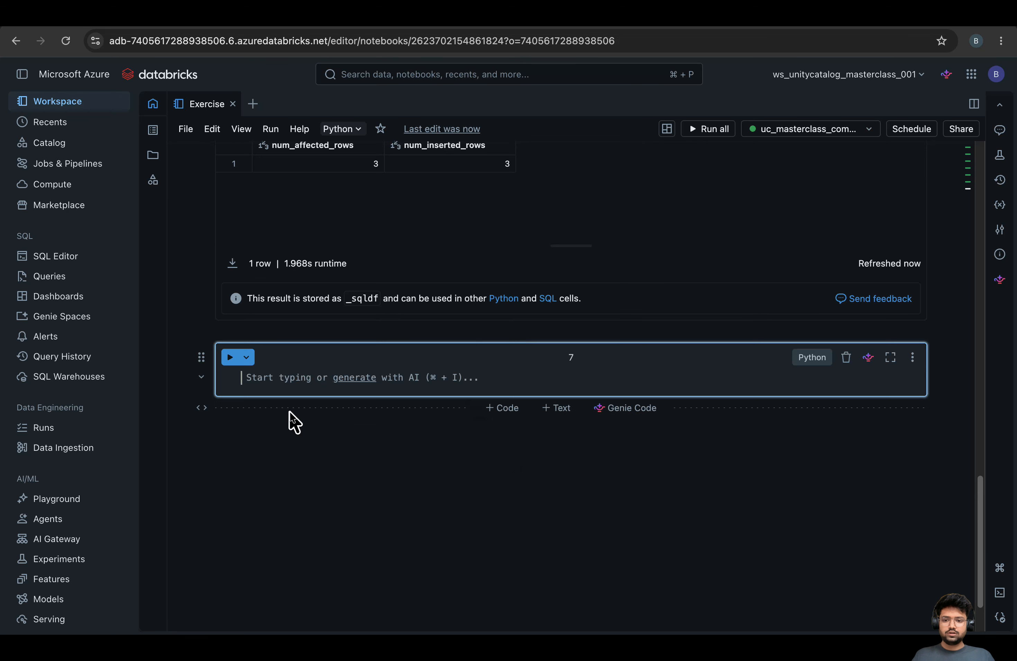
type("select * from")
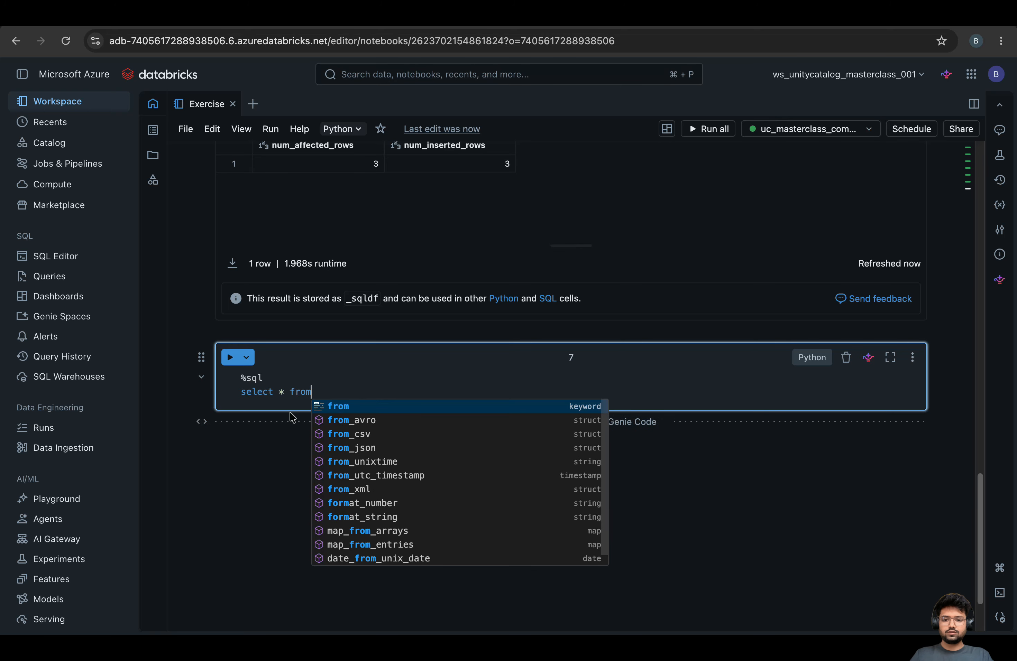
type(" bronze.customer;")
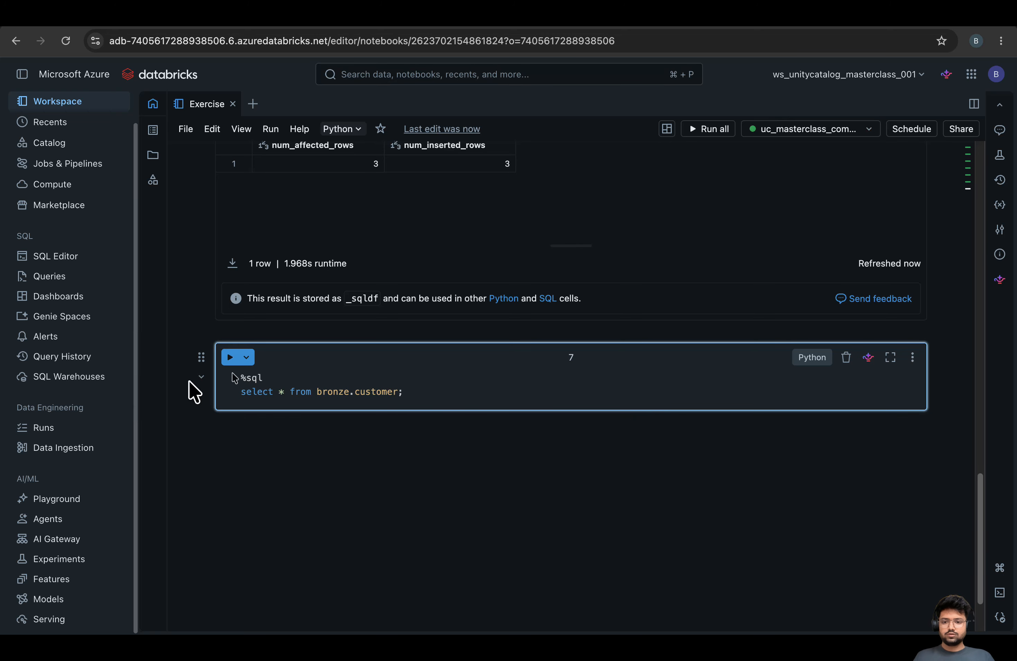
left_click(229, 358)
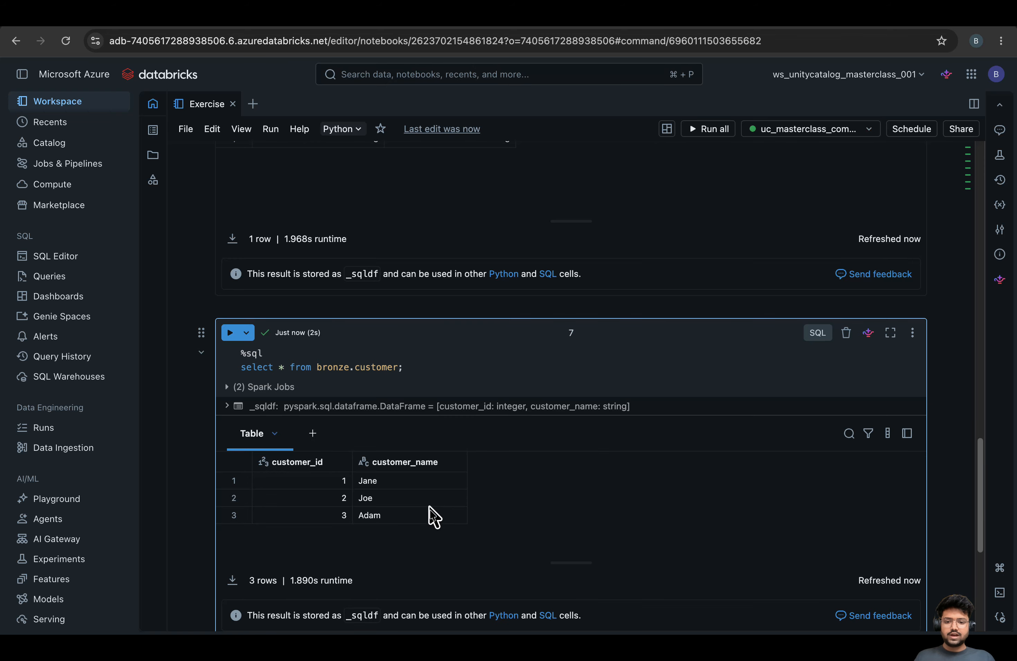
scroll(428, 506, "down", 3)
scroll(541, 503, "up", 5)
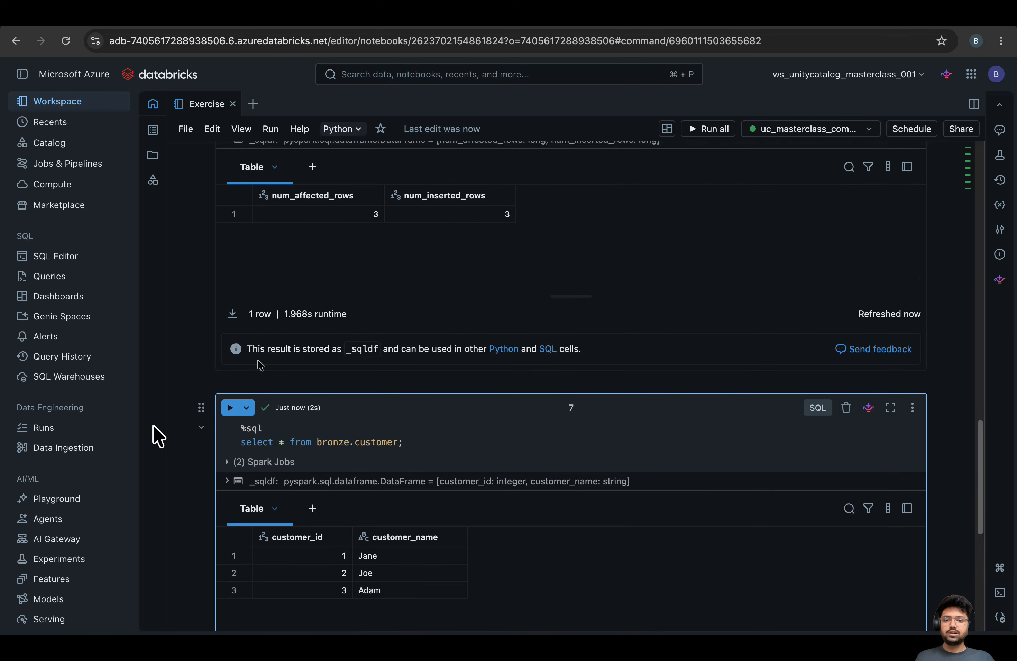
Open the customer table from the bronze schema of exerciseucdemo in the catalog explorer
left_click(64, 145)
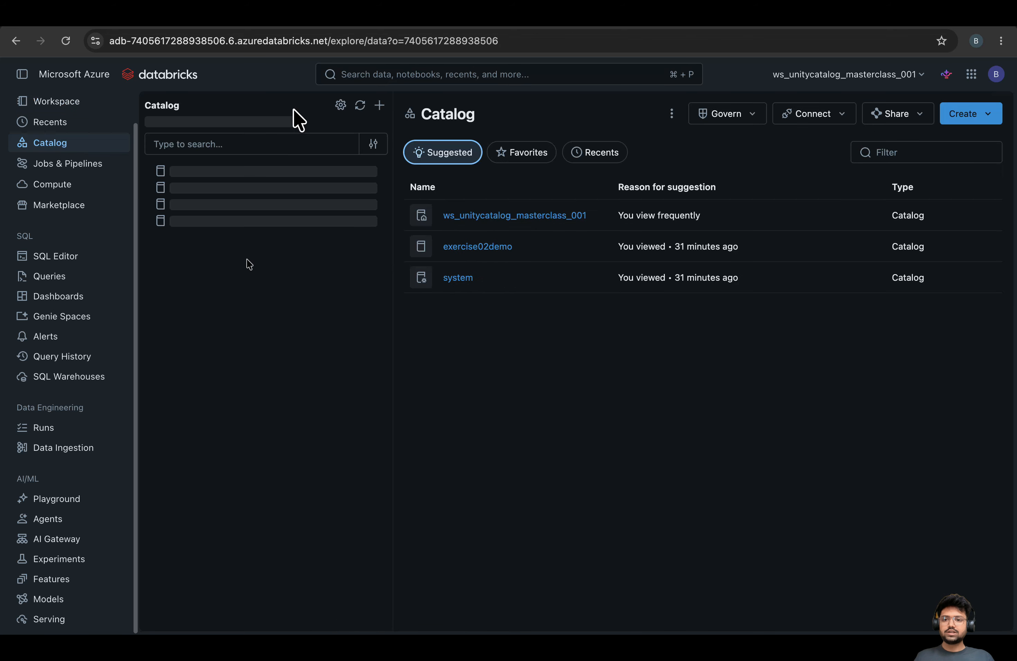
left_click(161, 274)
left_click(167, 292)
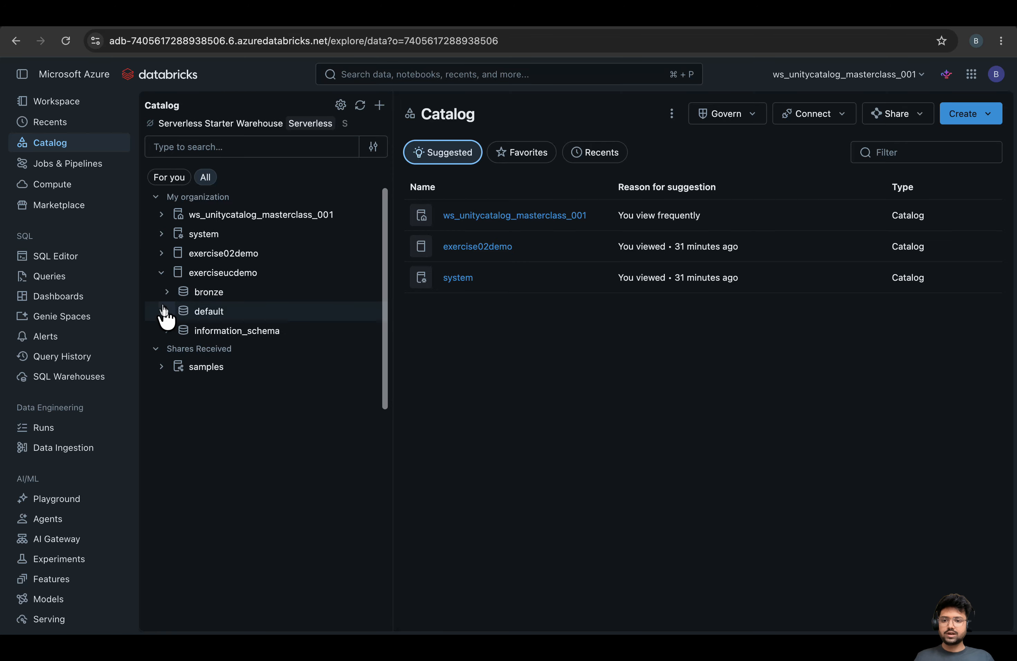
left_click(202, 312)
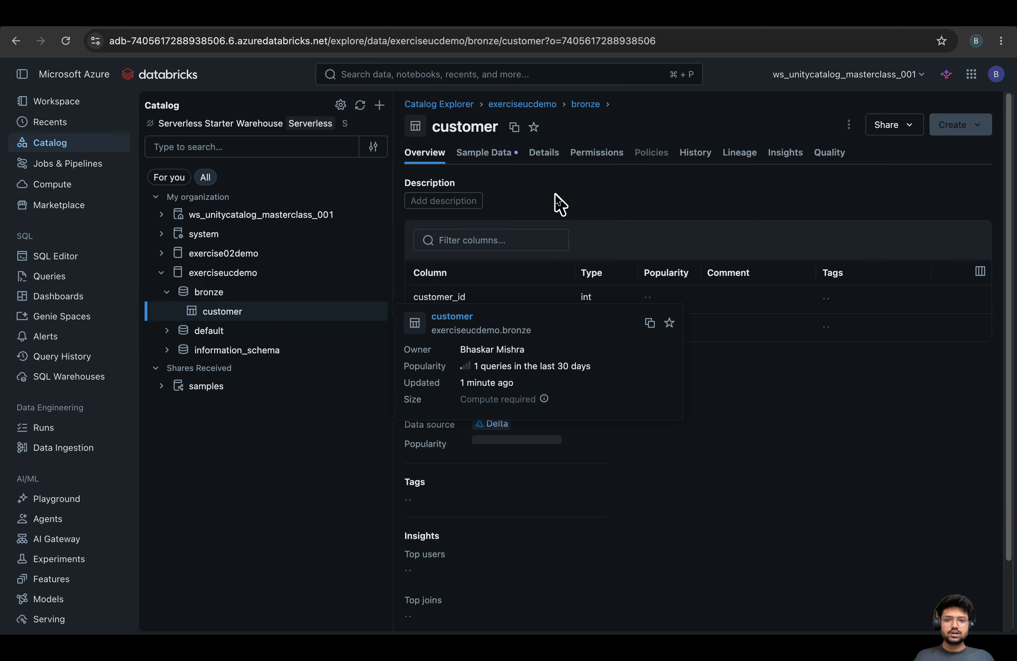
Show the customer table's sample data by attaching the uc_masterclass_compute resource
left_click(487, 154)
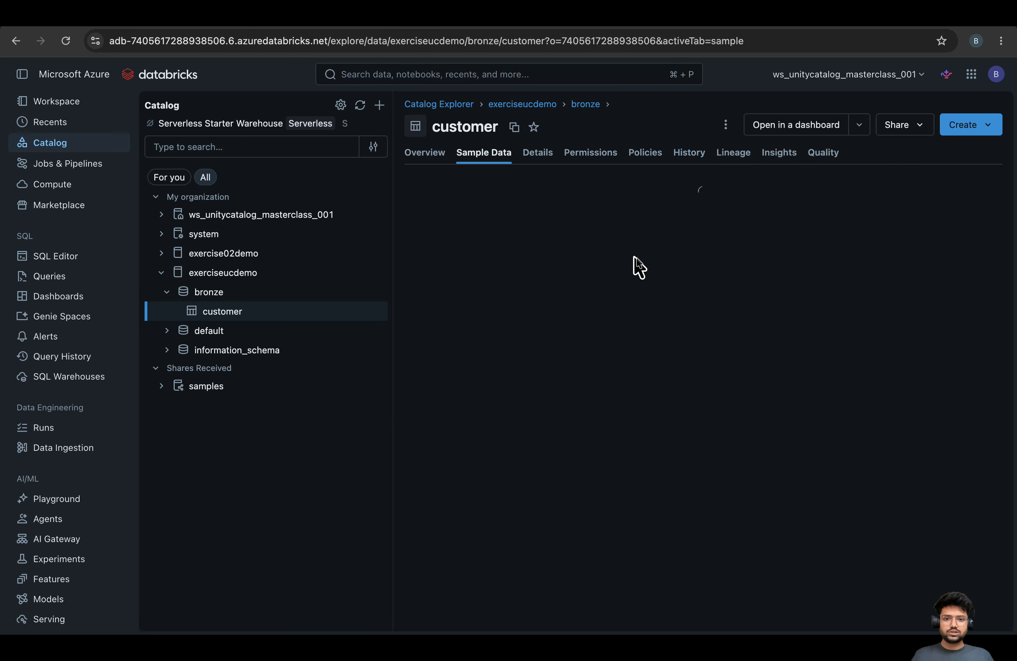
left_click(709, 374)
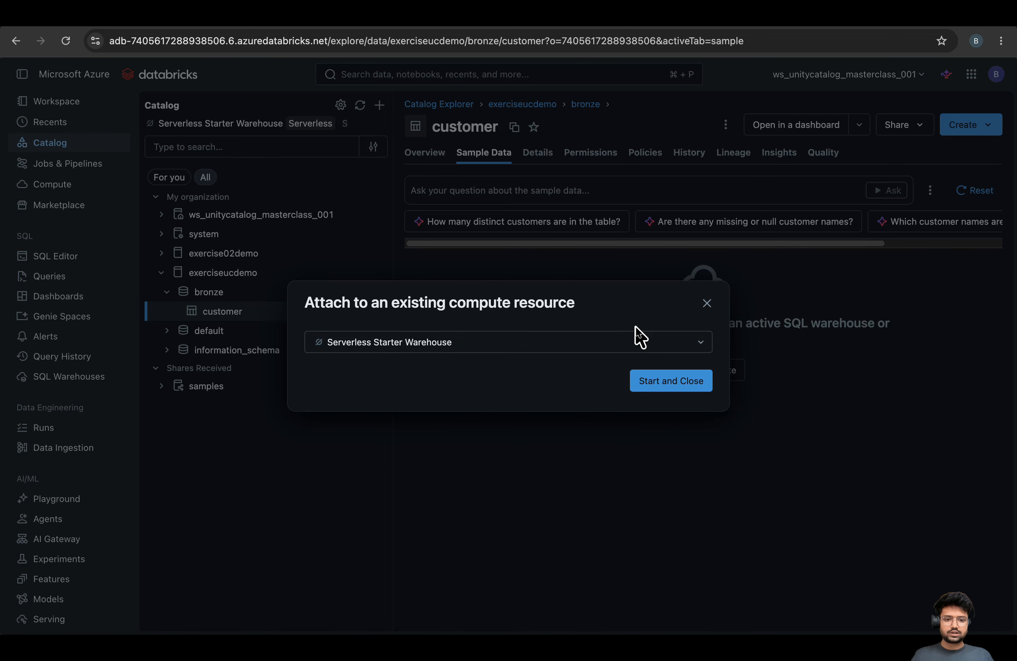
left_click(639, 339)
left_click(420, 459)
left_click(689, 381)
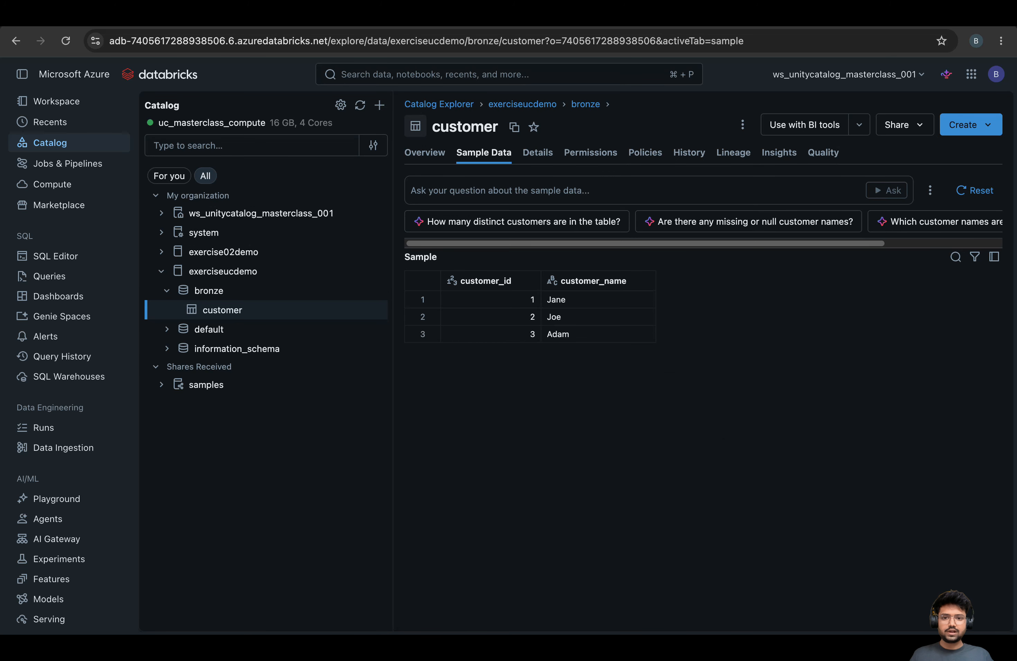
Check the table type in the customer table's overview, and read the information on managed table benefits
left_click(423, 148)
scroll(749, 436, "down", 3)
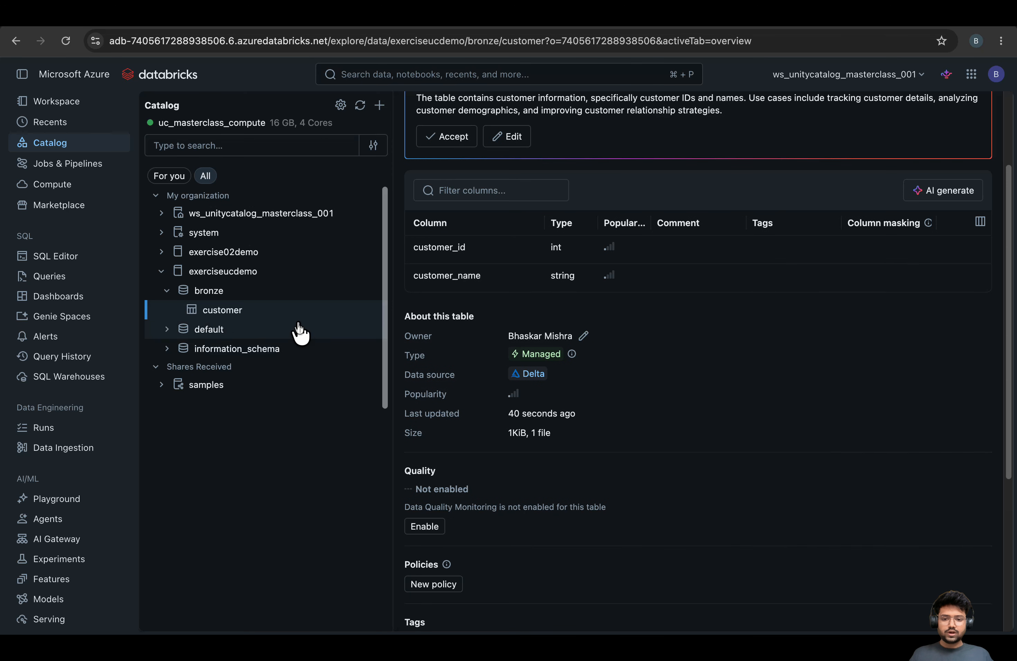
left_click_drag(407, 358, 579, 356)
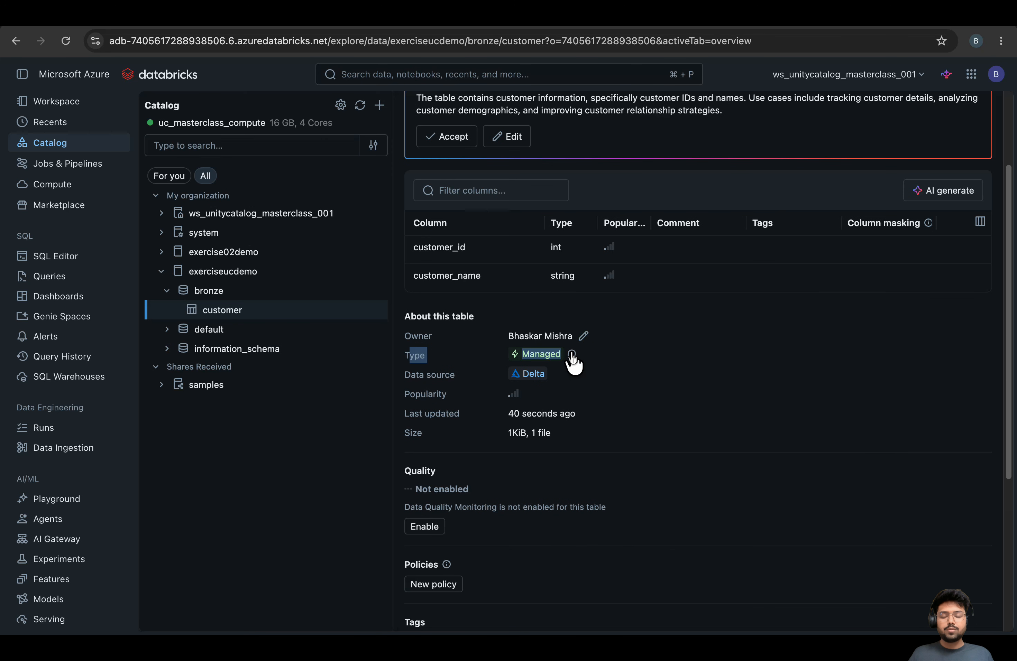
left_click(572, 354)
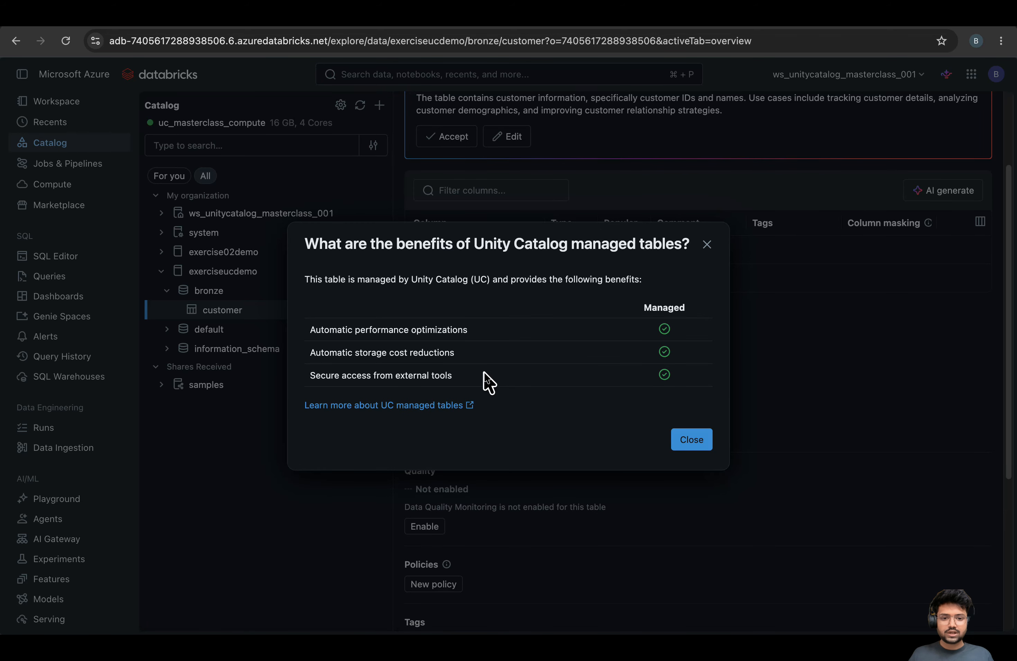
left_click(706, 245)
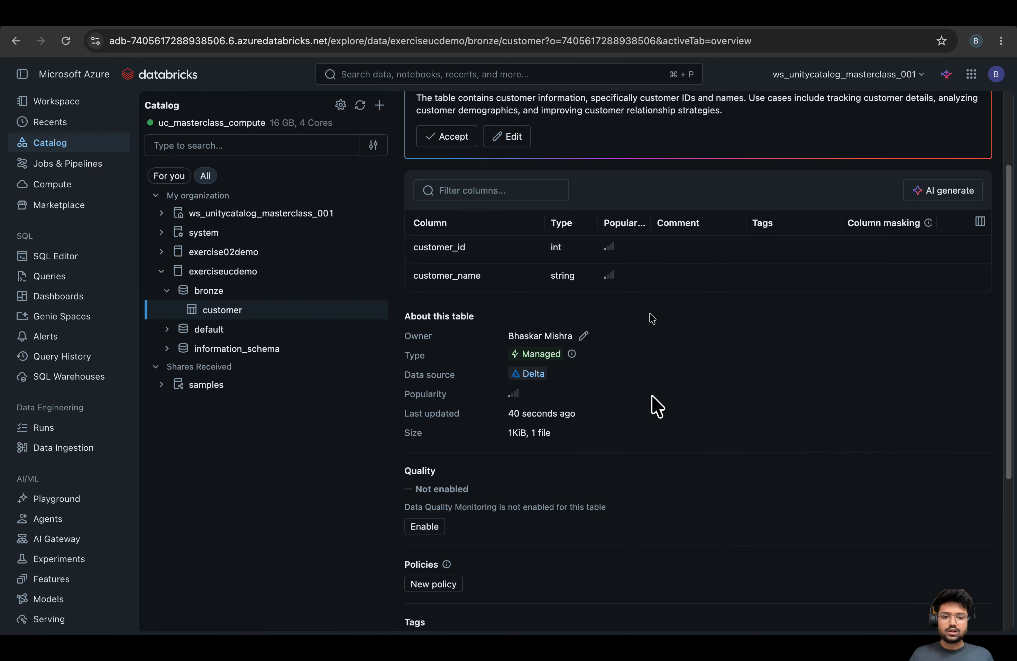
Look over the customer table's overview, open its details, and examine the storage location path, including the storage account name
scroll(651, 396, "down", 6)
scroll(597, 386, "up", 9)
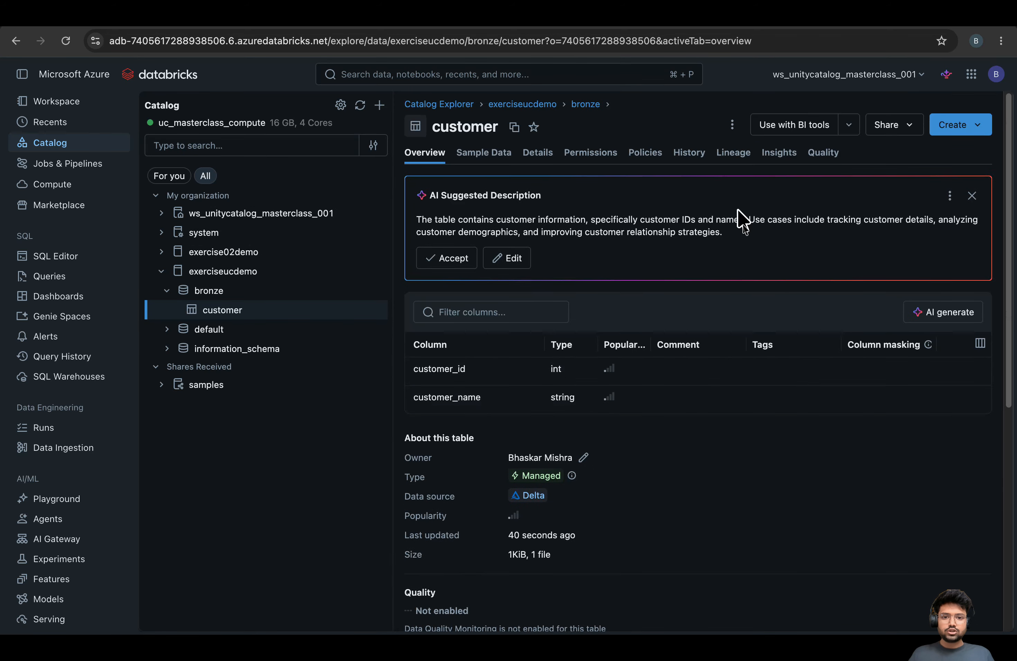
scroll(545, 243, "down", 6)
scroll(601, 252, "up", 6)
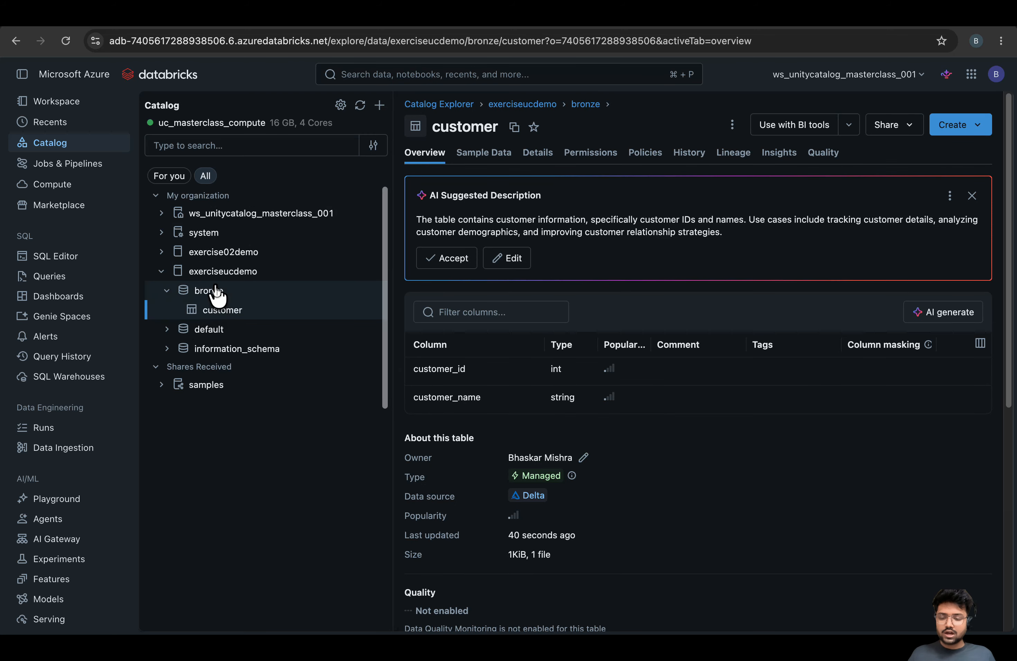
scroll(696, 343, "down", 5)
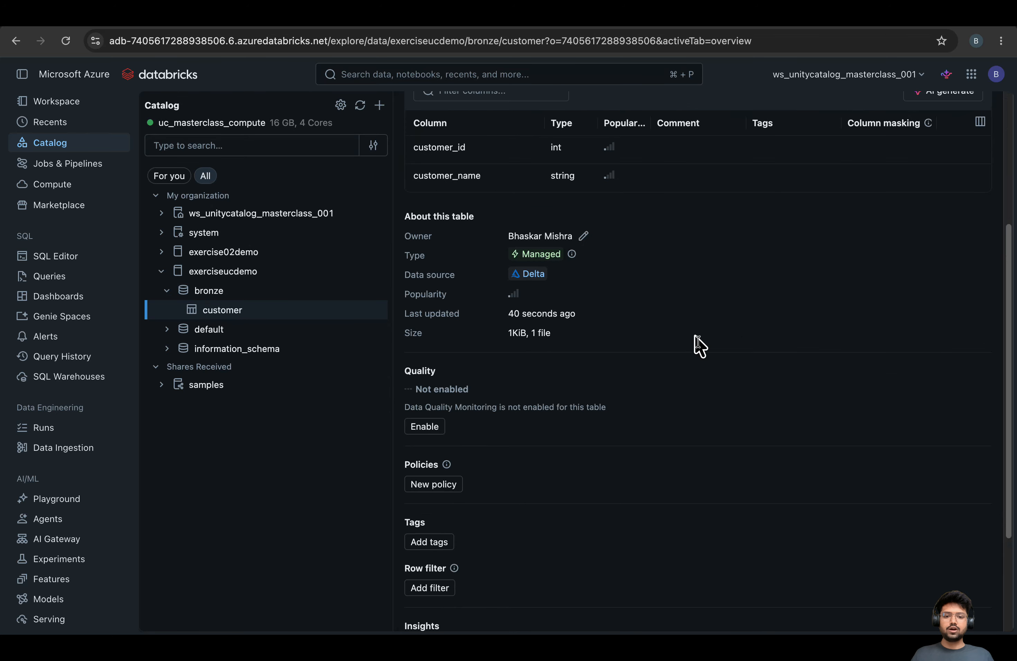
scroll(696, 344, "up", 5)
left_click(537, 153)
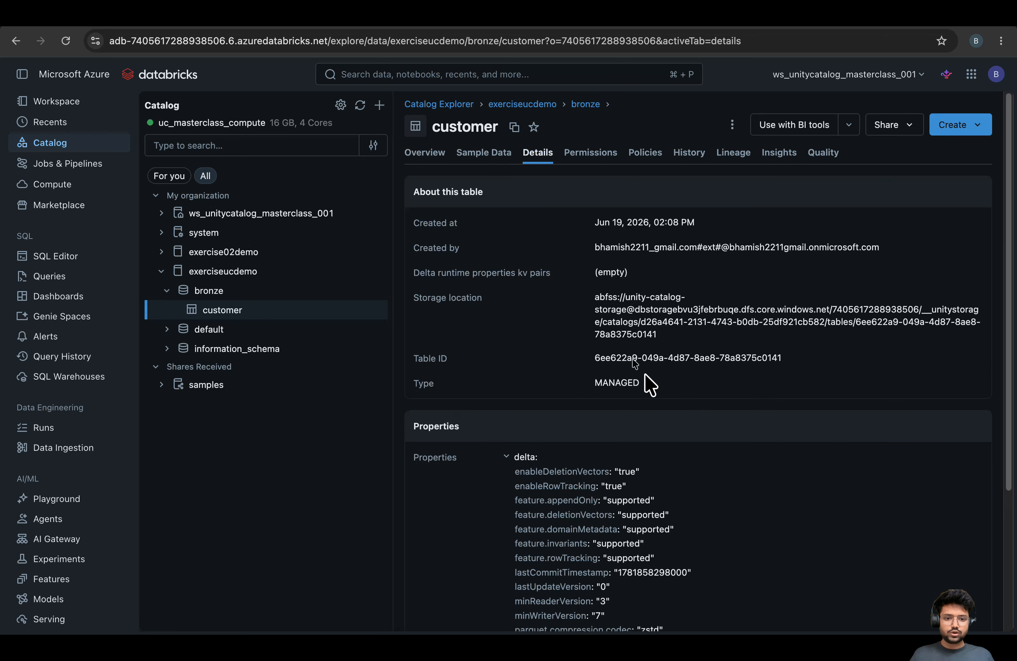
left_click_drag(687, 337, 597, 295)
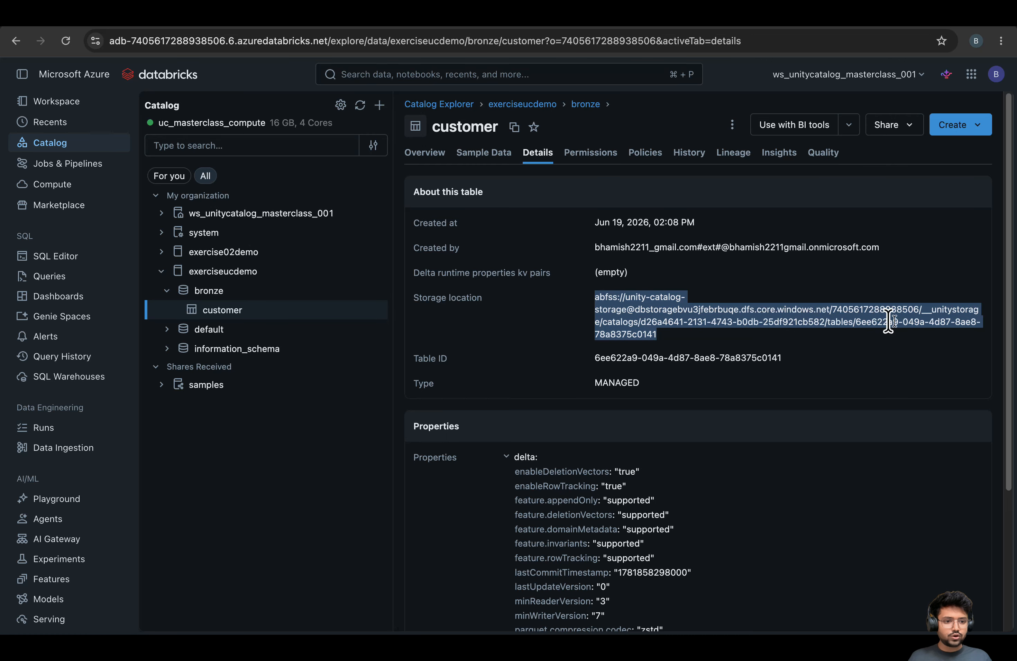
left_click(687, 341)
double_click(664, 309)
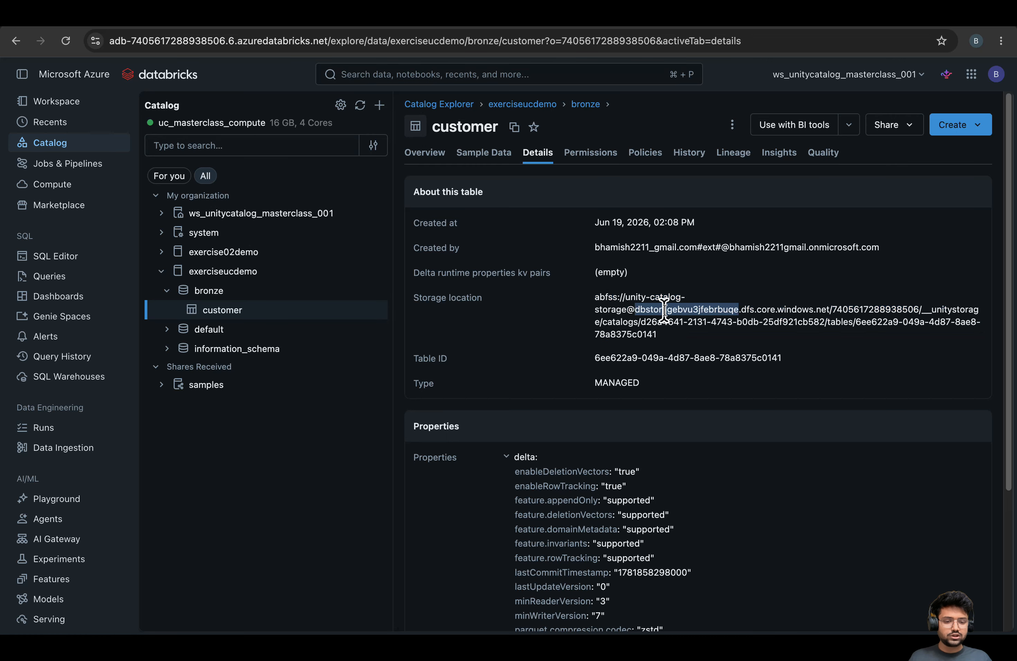
scroll(769, 404, "up", 5)
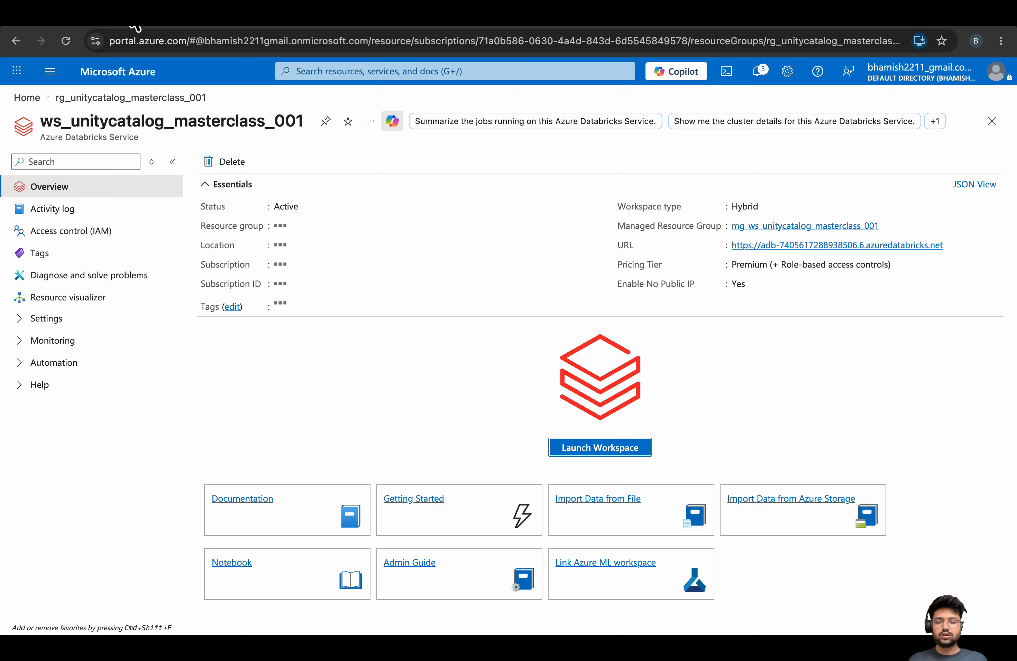
Switch to the Azure portal and show the containers of dbstoragebvu3jfebrbuqe in the managed resource group mg_ws_unitycatalog_masterclass_001
left_click(92, 17)
left_click(781, 227)
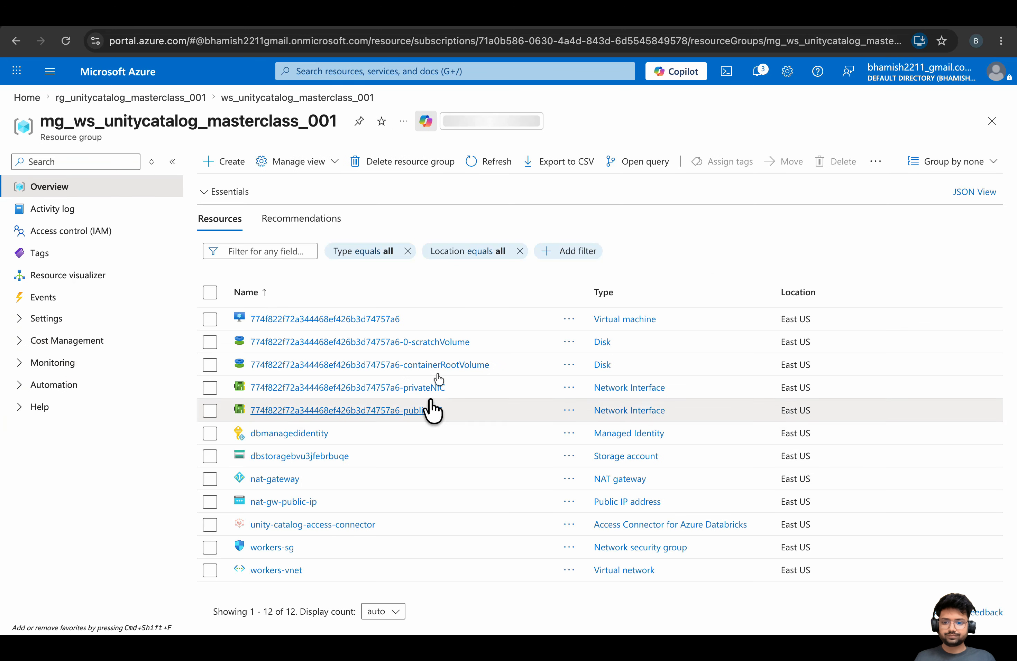
left_click(302, 456)
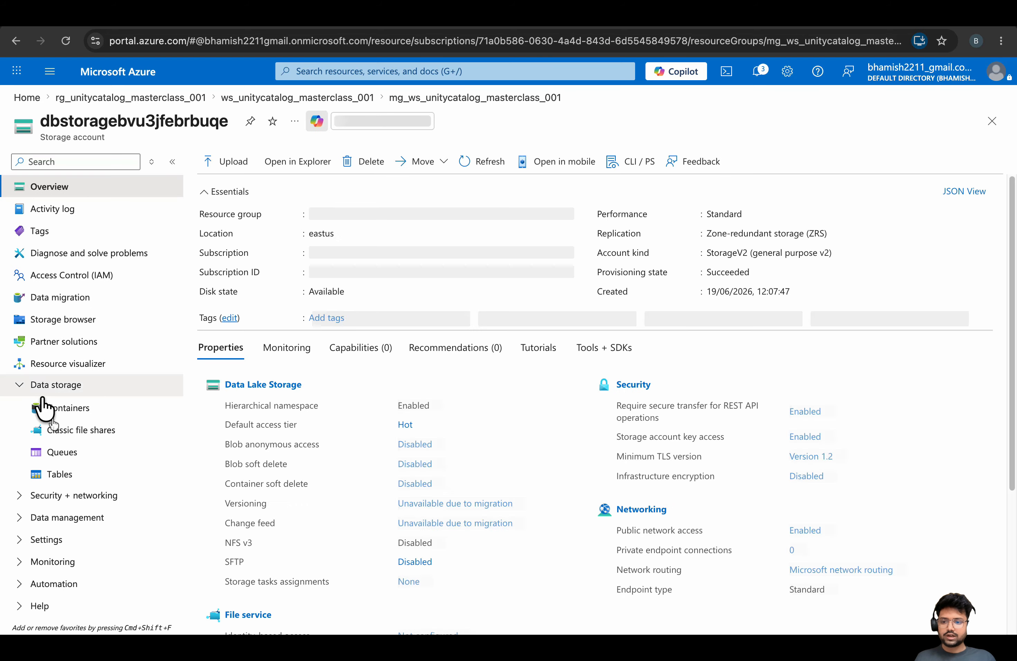
left_click(43, 405)
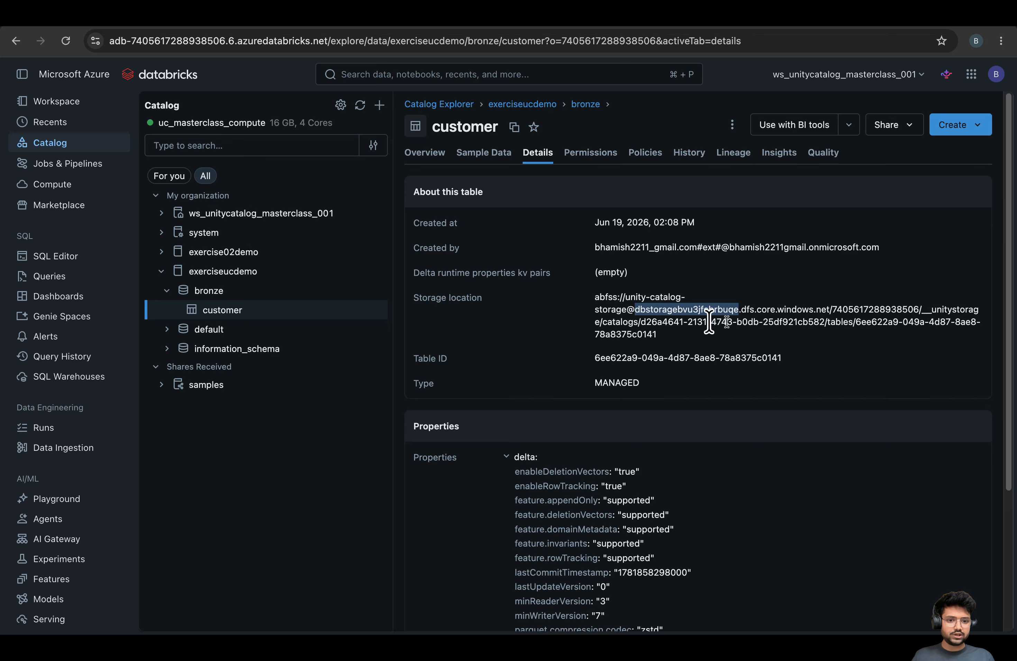
Compare the container name in the table's storage location, try to view the unity-catalog-storage container's contents, and return to rg_unitycatalog_masterclass_001
left_click_drag(625, 295, 621, 308)
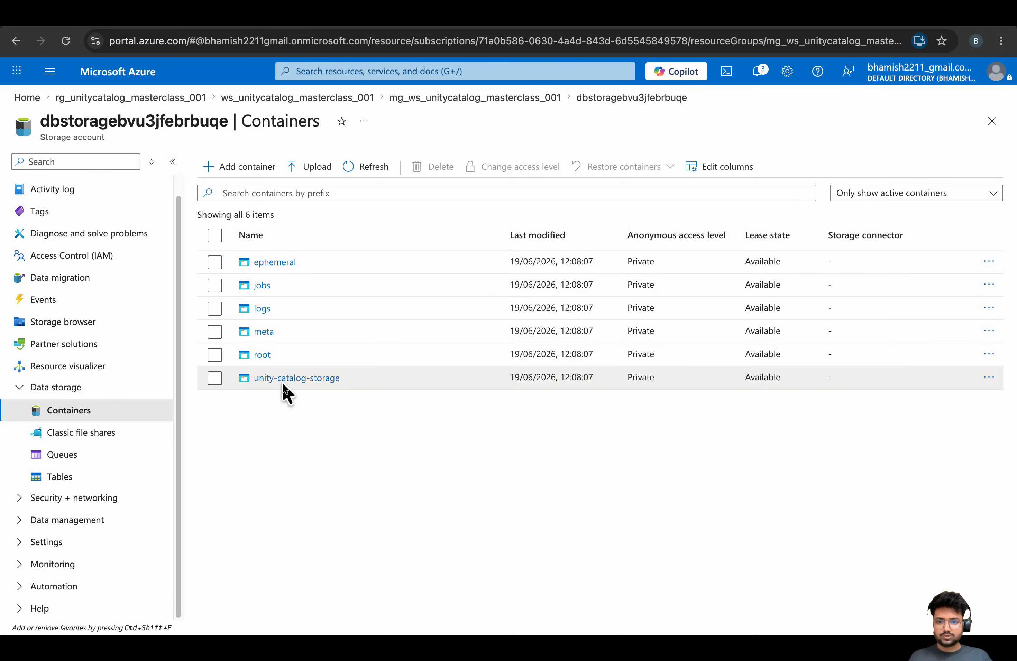
left_click(284, 378)
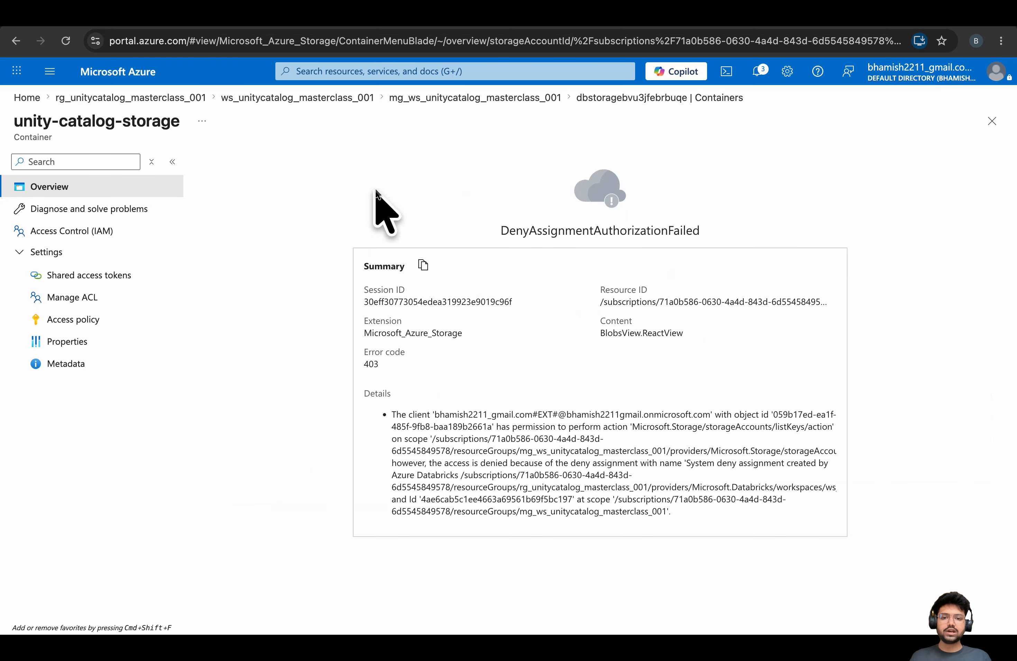
left_click_drag(916, 528, 302, 278)
left_click(447, 186)
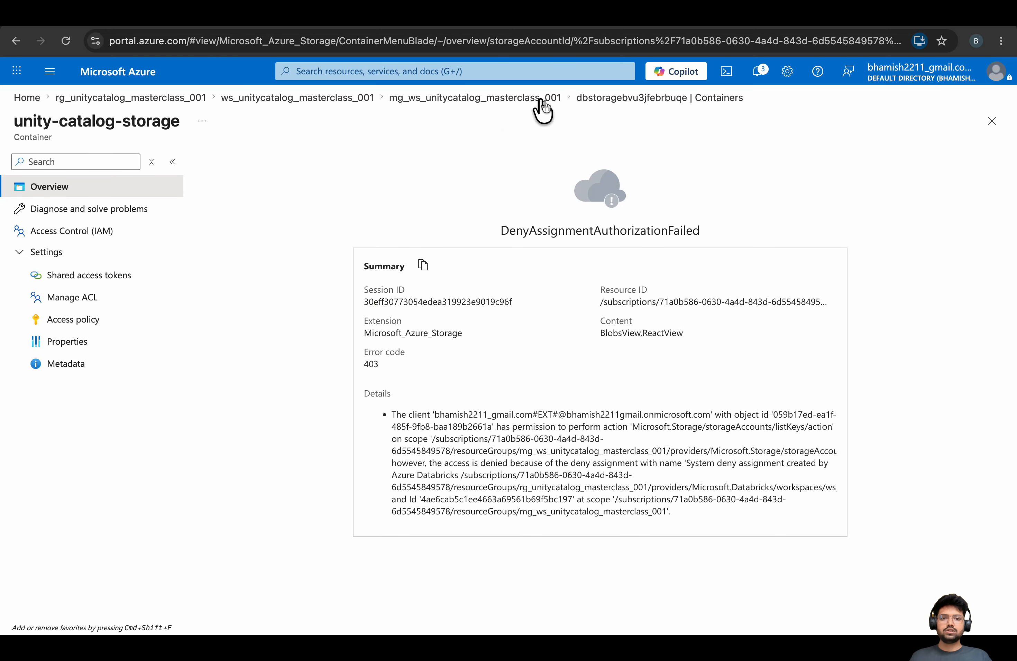
left_click(501, 100)
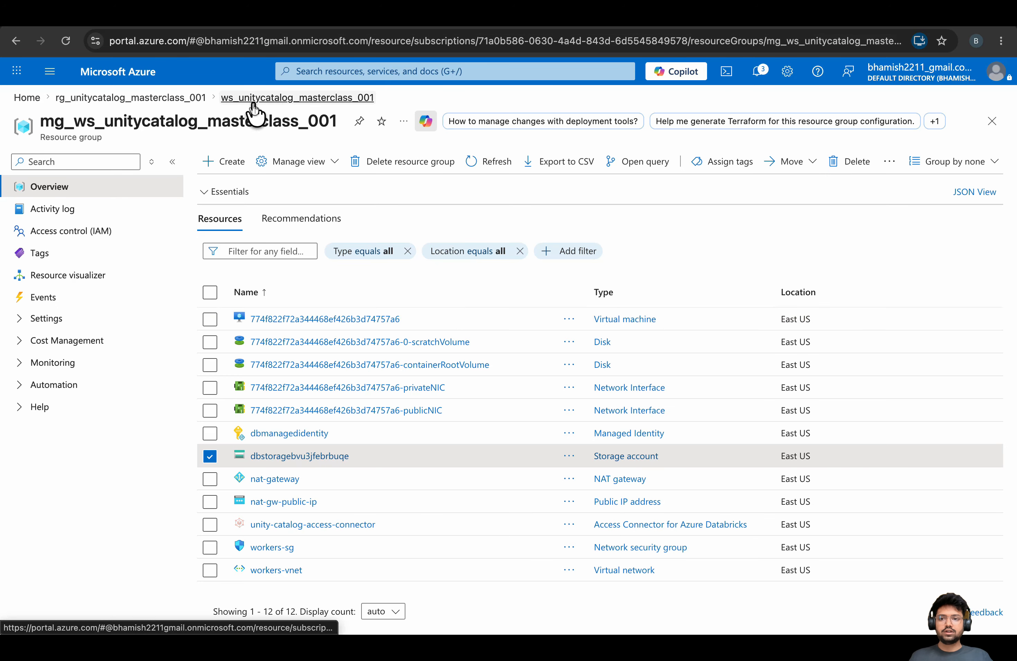
left_click(178, 102)
Switch to the Databricks account console and check the ADLS Gen 2 path setting of metastore_azure_eastus
left_click(483, 17)
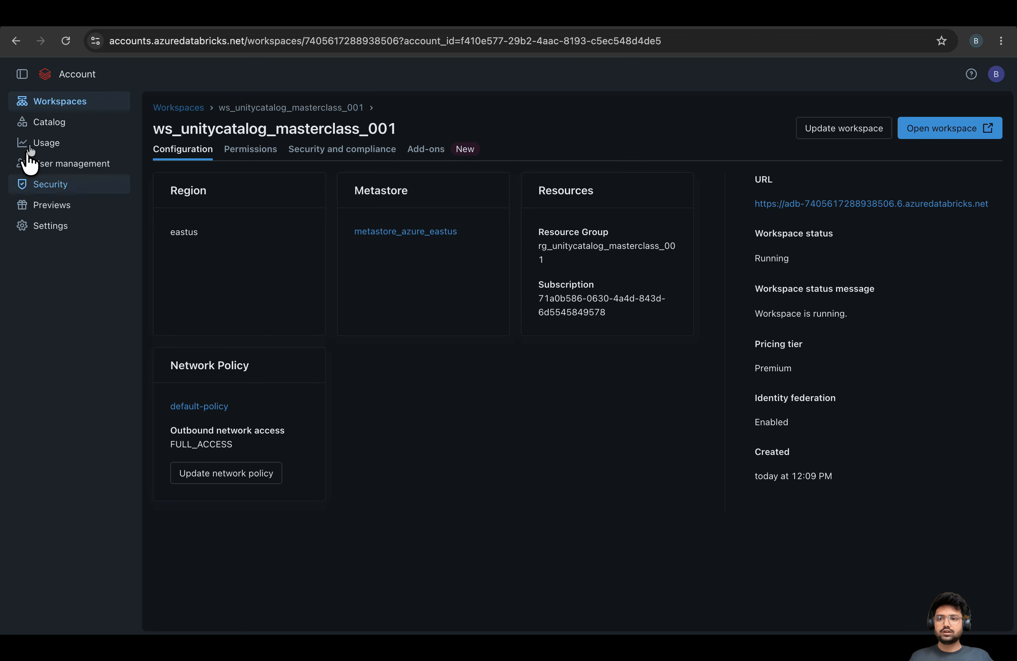
left_click(49, 128)
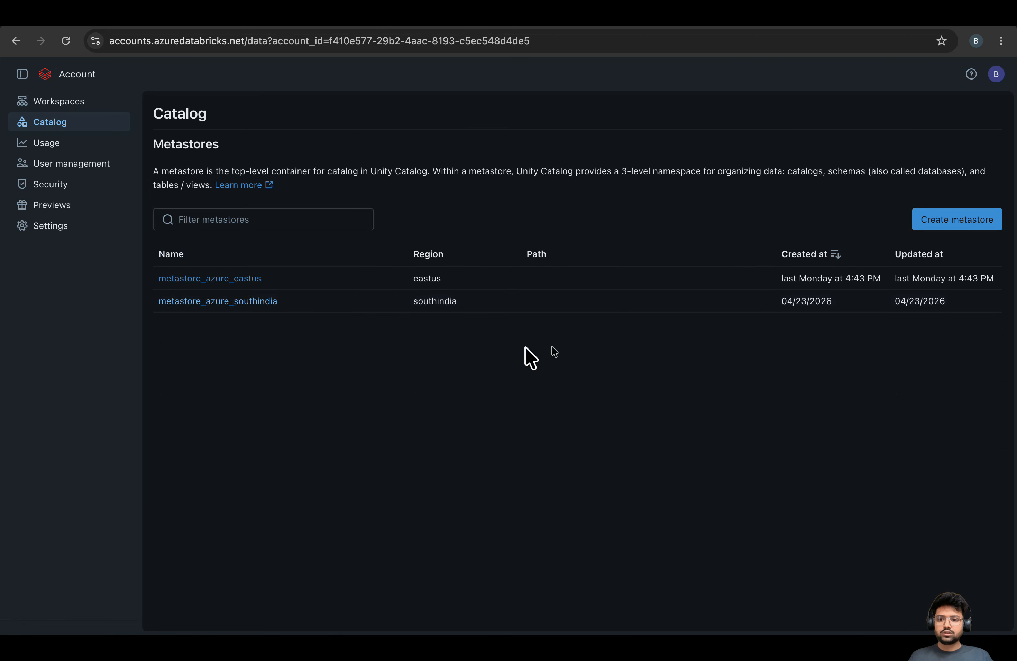
left_click(223, 280)
left_click_drag(156, 180, 250, 220)
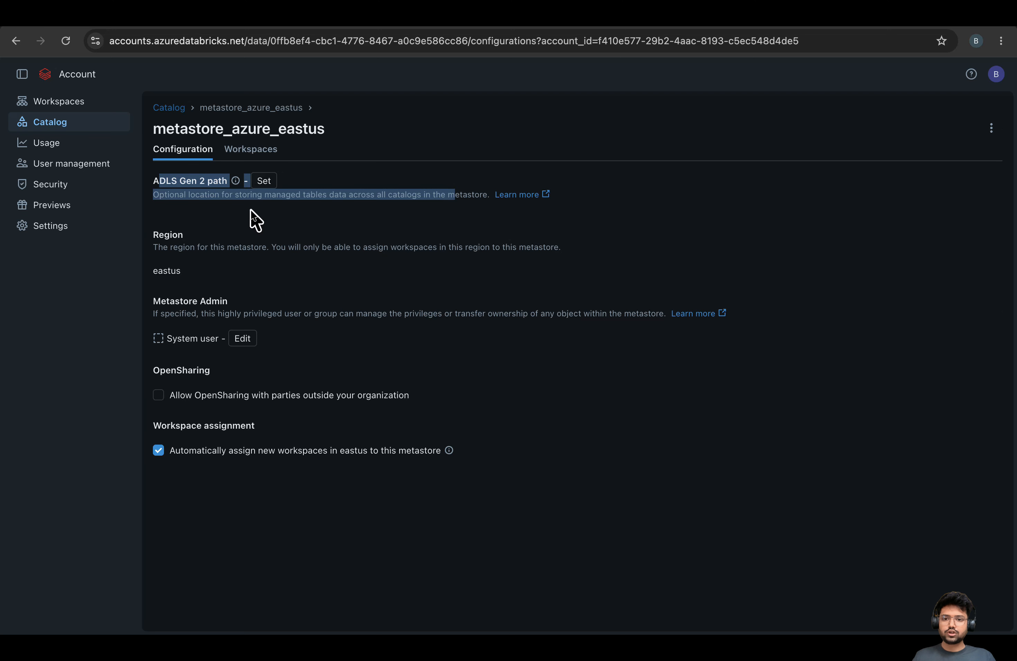
left_click(344, 215)
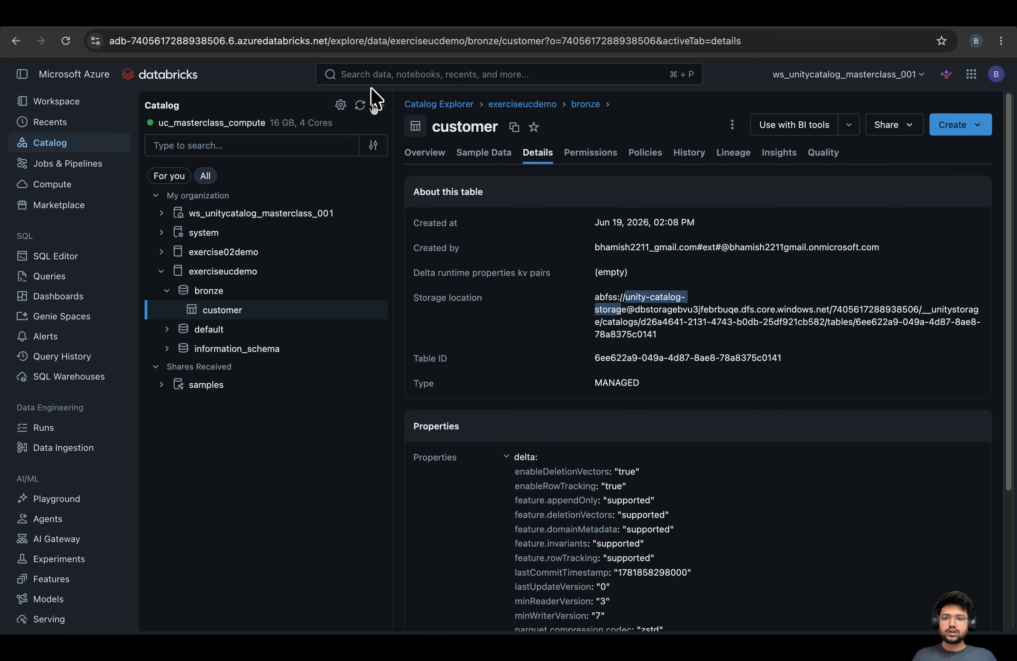
In the Databricks workspace, check which external locations are offered as storage for a new catalog, without creating one
left_click(379, 104)
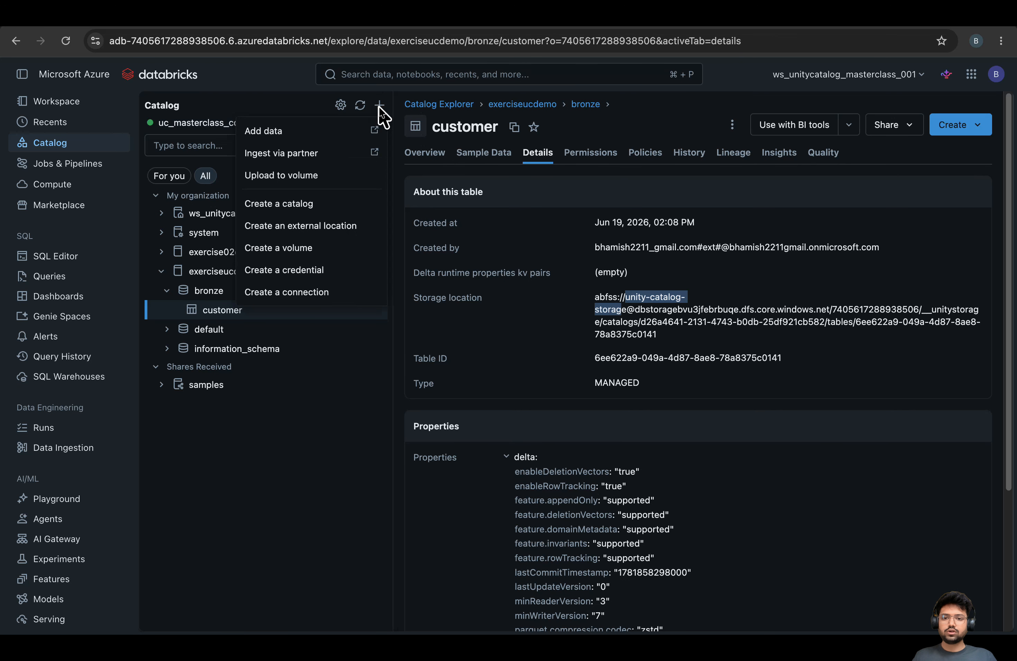
left_click(275, 203)
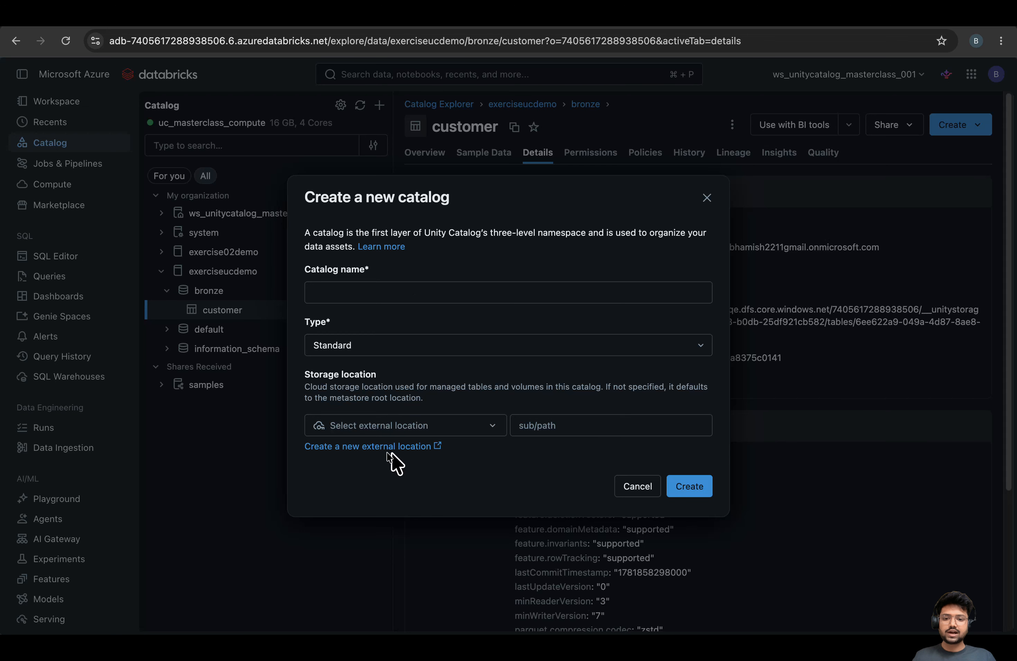
left_click(462, 426)
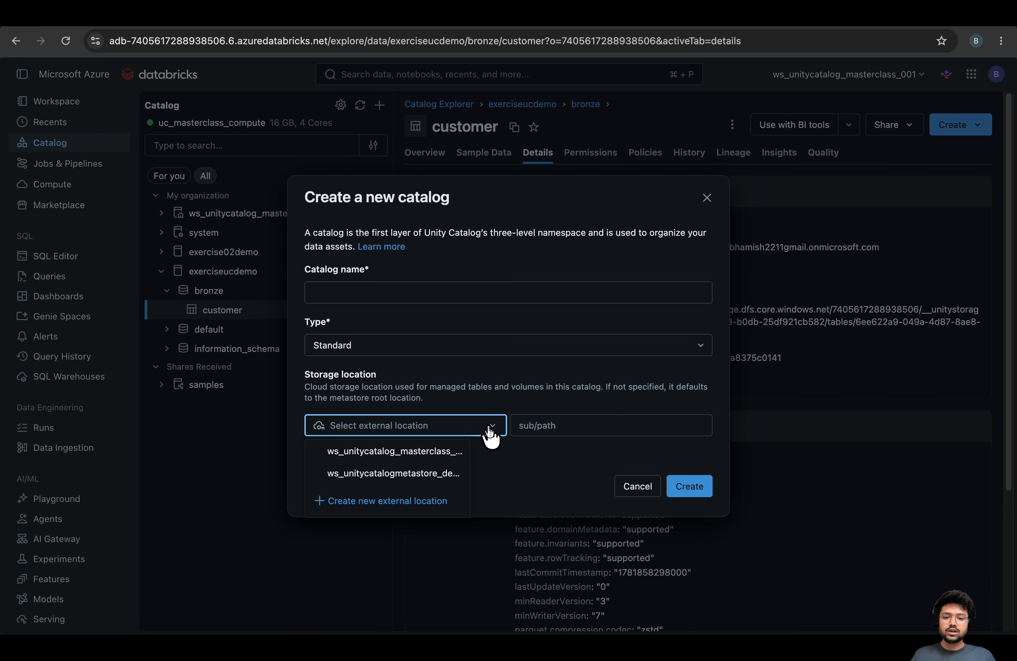
key("Escape")
key("Escape")
Try to create a Standard catalog named demo without a storage location, and read the response about default storage
left_click(384, 108)
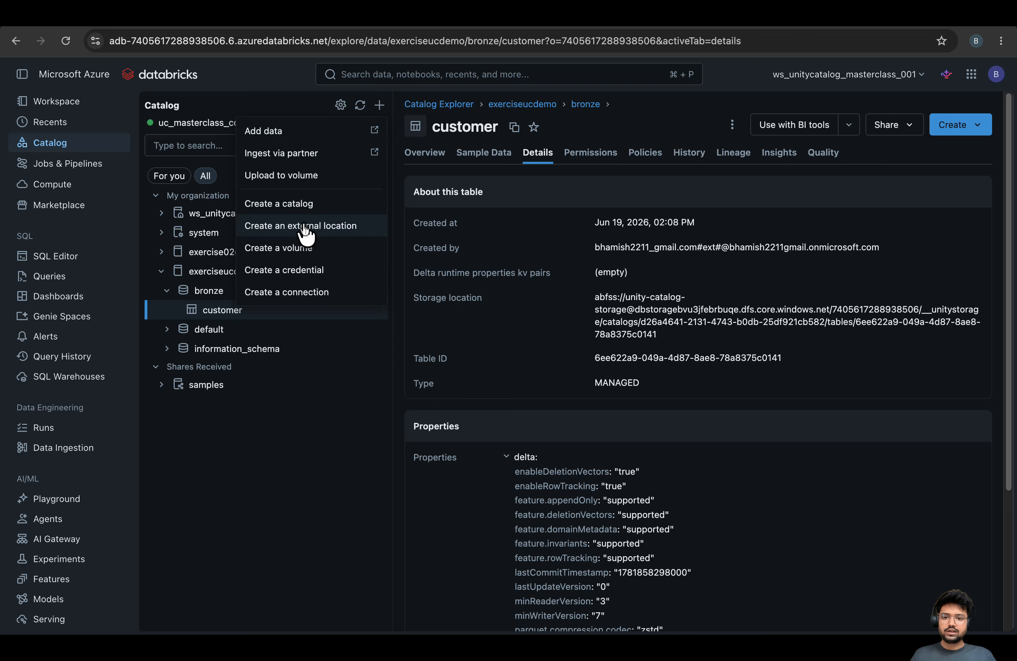
left_click(300, 204)
left_click(375, 293)
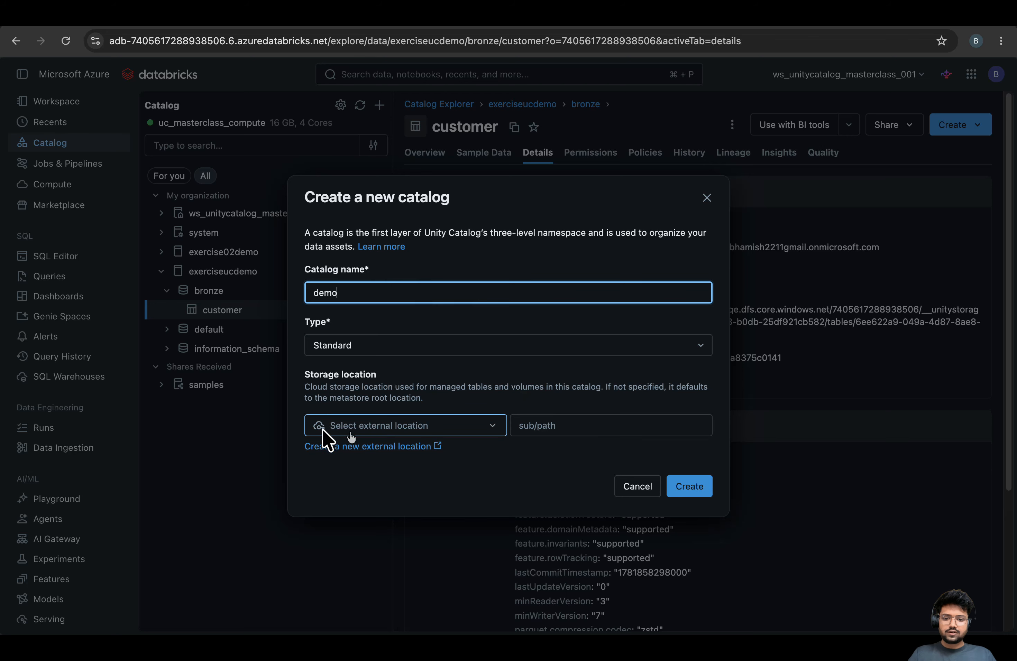
left_click(687, 486)
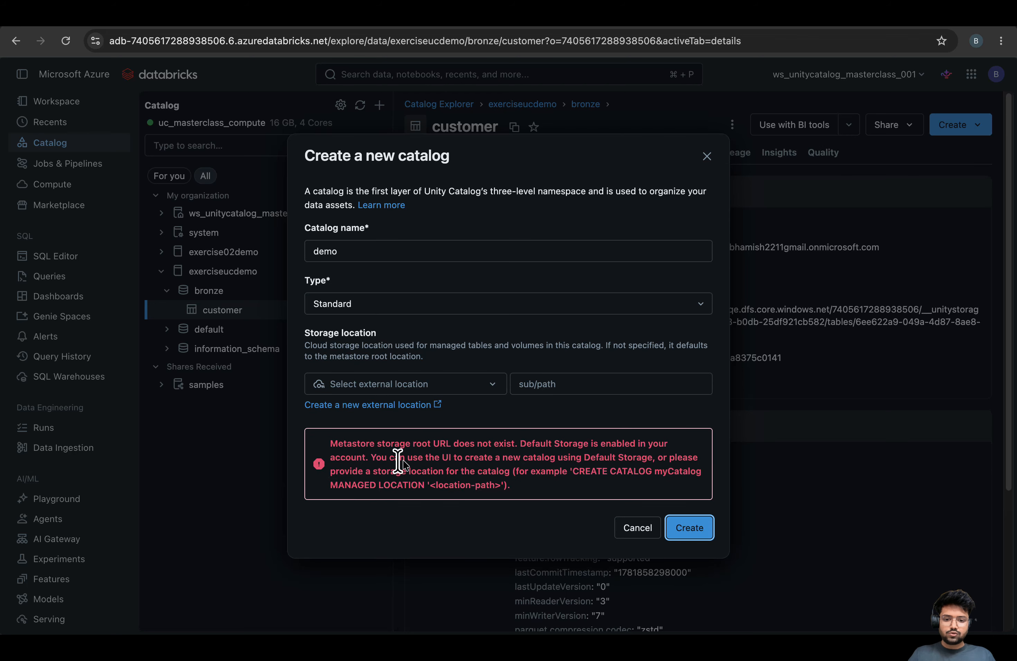
left_click_drag(589, 456, 670, 456)
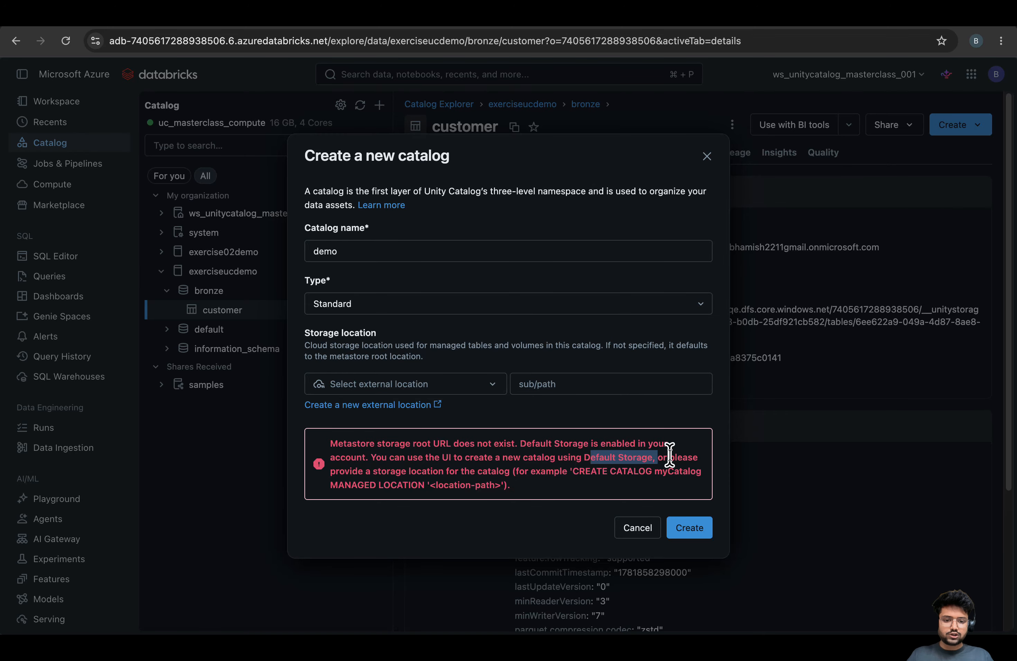
left_click(656, 460)
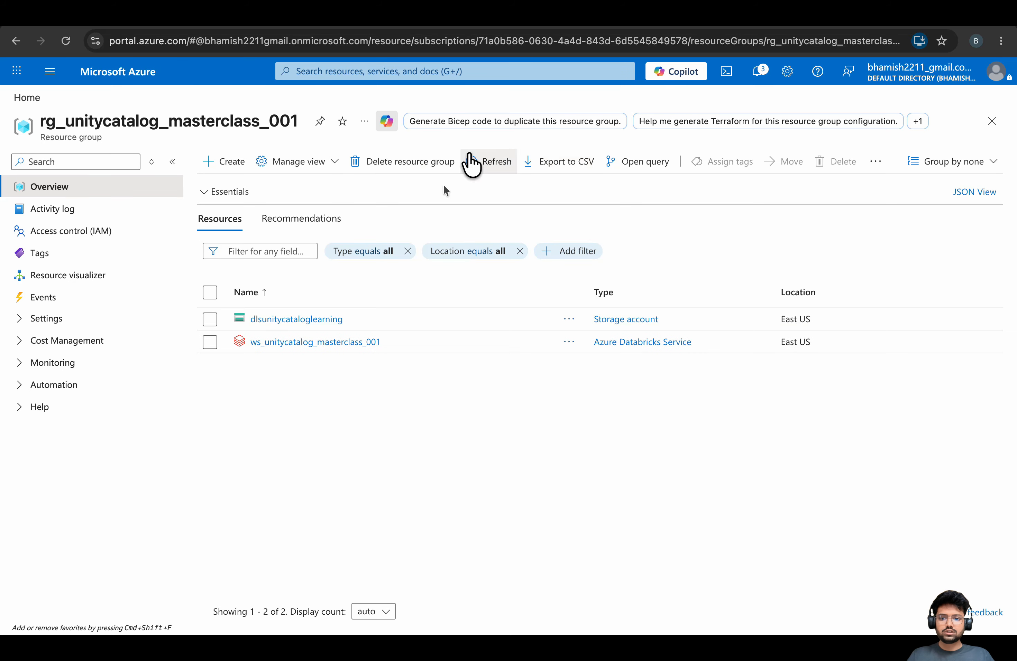
In the Azure portal, go from ws_unitycatalog_masterclass_001 to its managed resource group and view the containers of storage account dbstoragebvu3jfebrbuqe
left_click(326, 341)
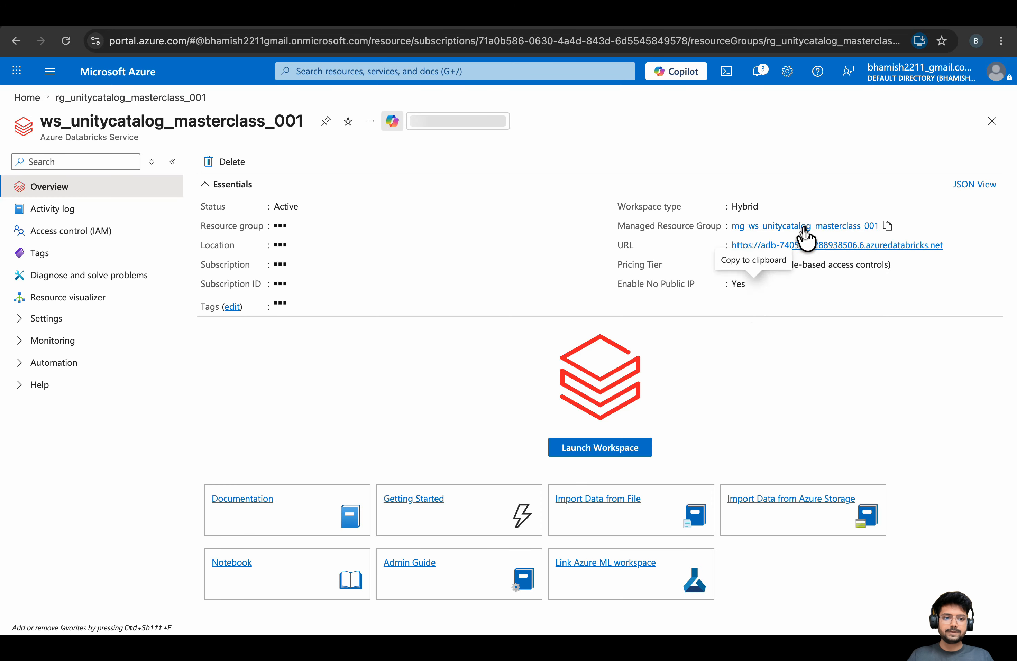
left_click(804, 227)
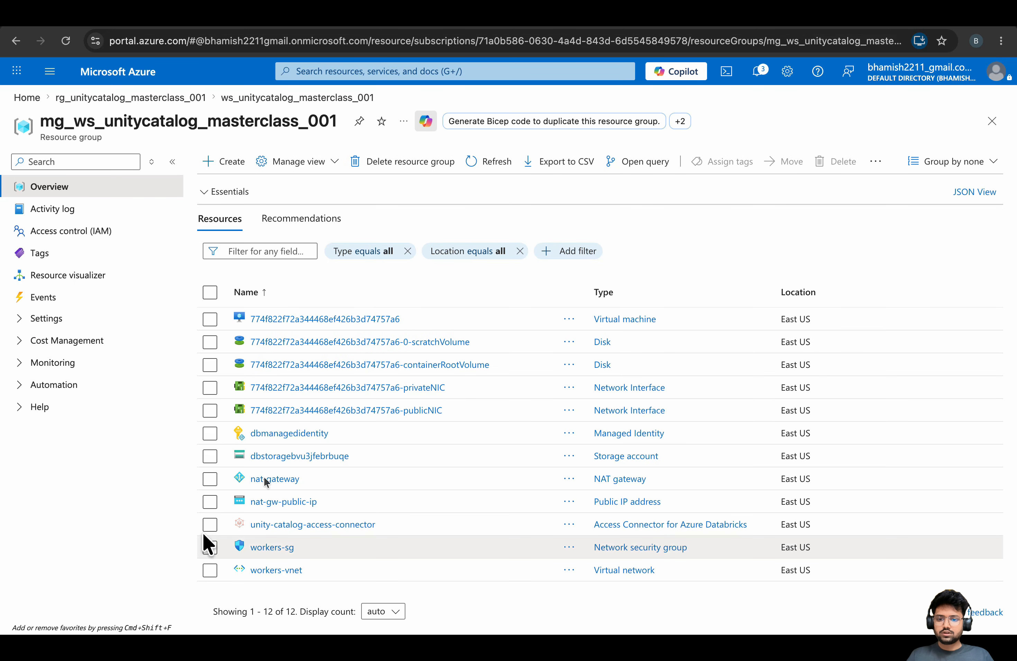
left_click(281, 458)
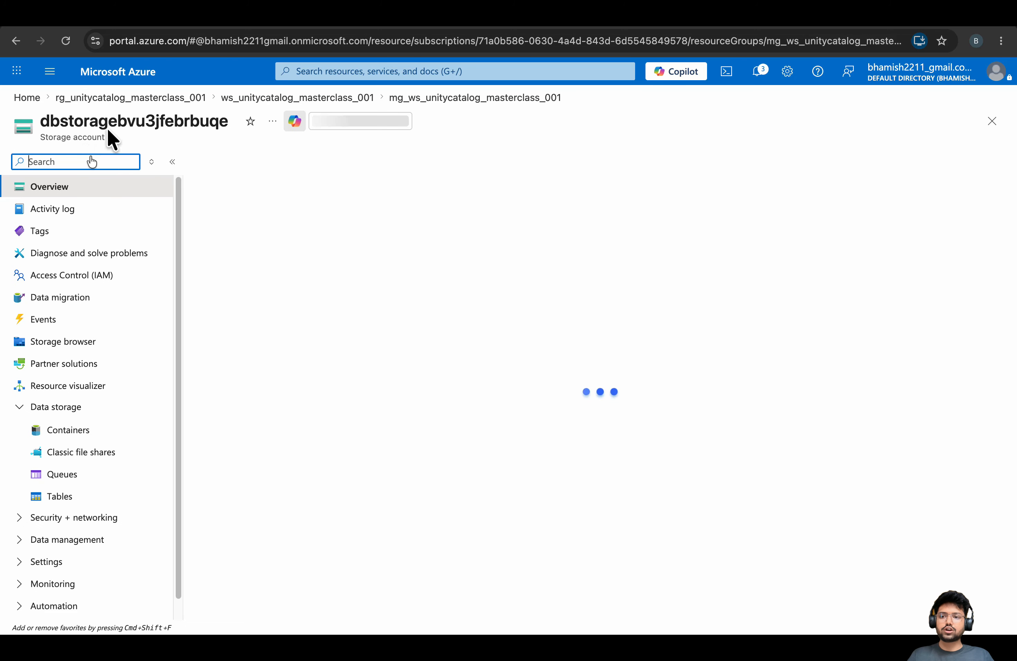
left_click(80, 430)
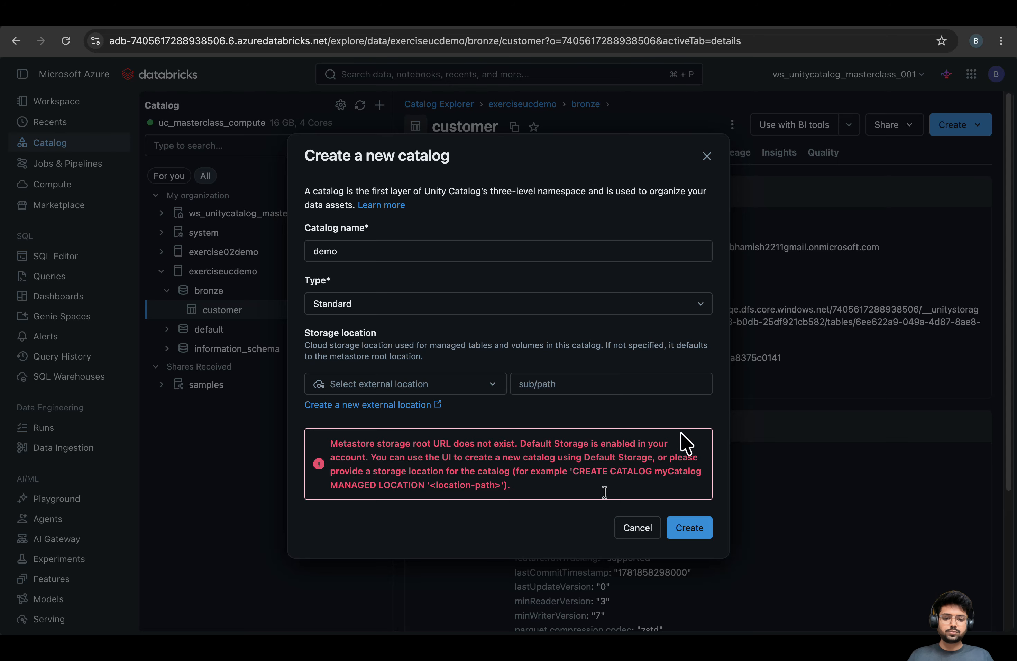
Cancel the creation of the demo catalog in Databricks and return to the Catalog landing page
left_click(639, 528)
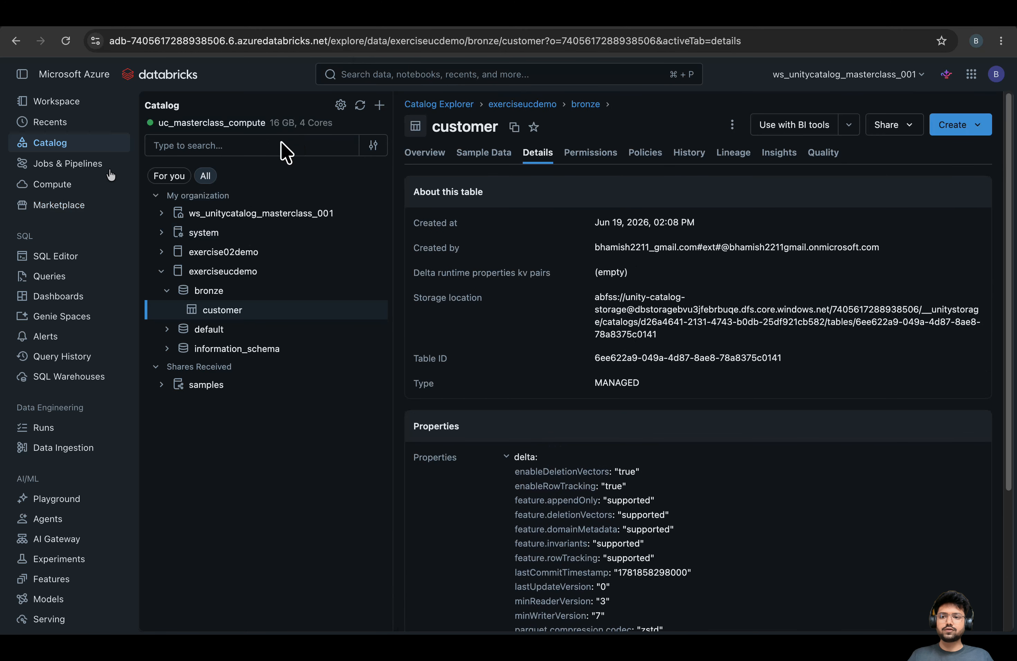
left_click(55, 144)
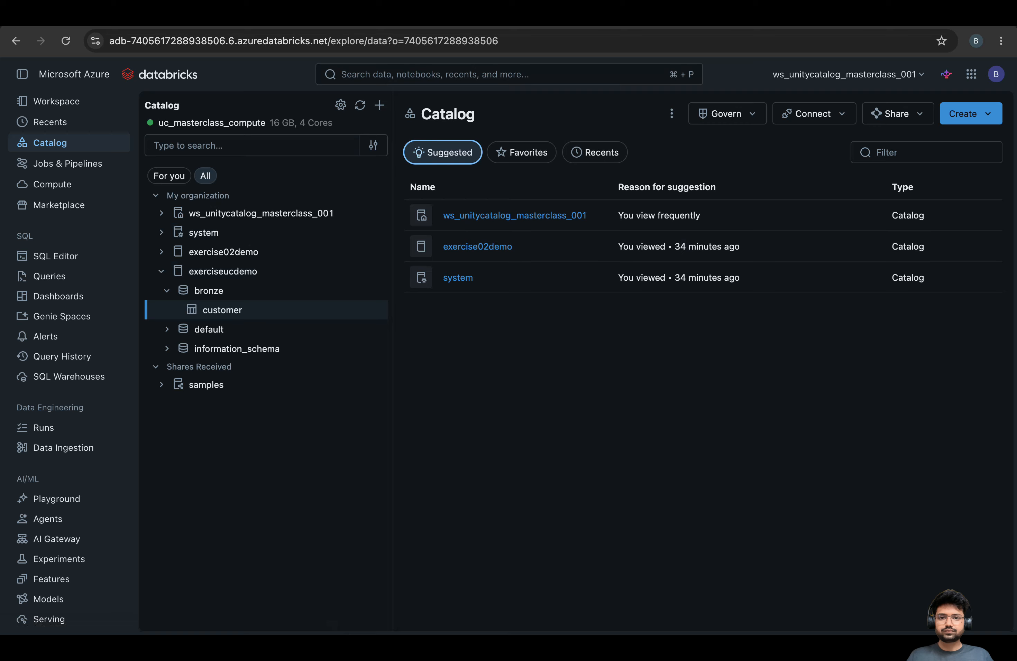
In the Azure portal, go to rg_unitycatalog_masterclass_001 and view the containers of storage account dlsunitycataloglearning
left_click(142, 9)
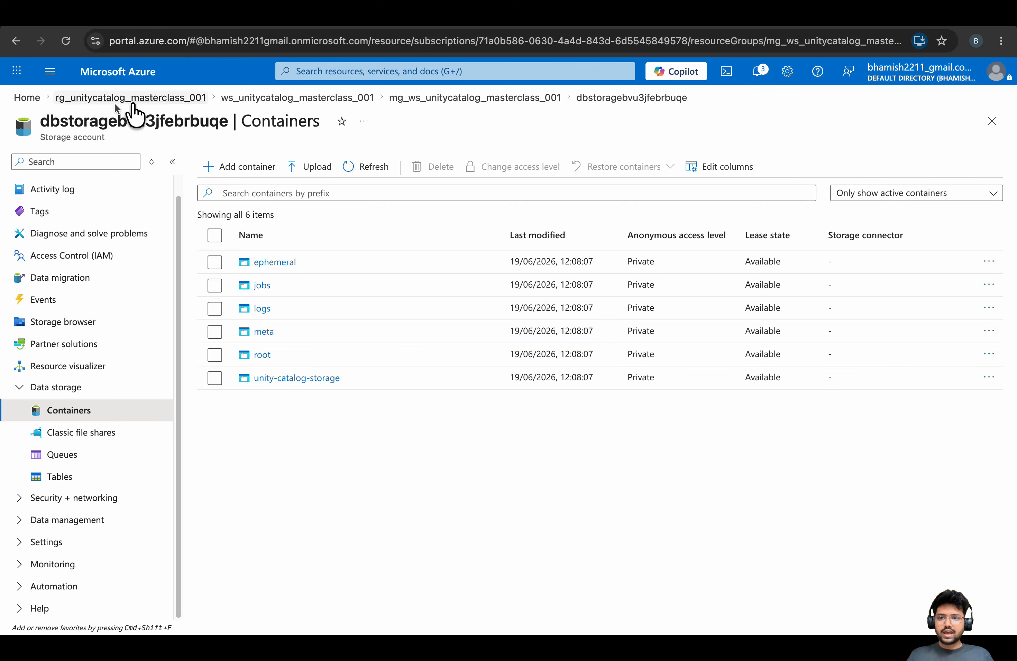
left_click(110, 98)
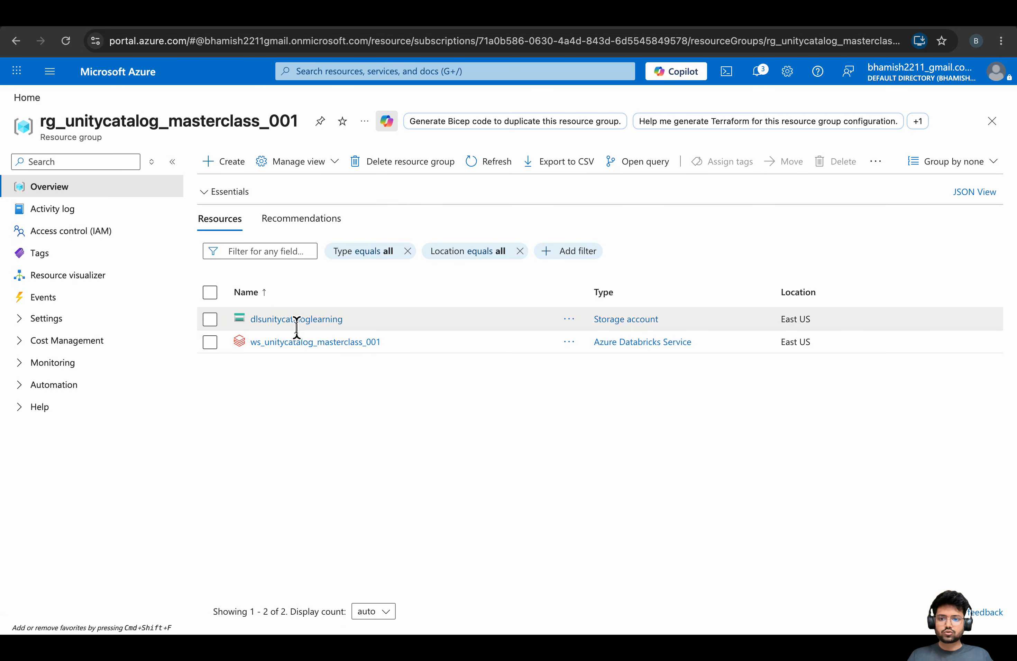
left_click(288, 323)
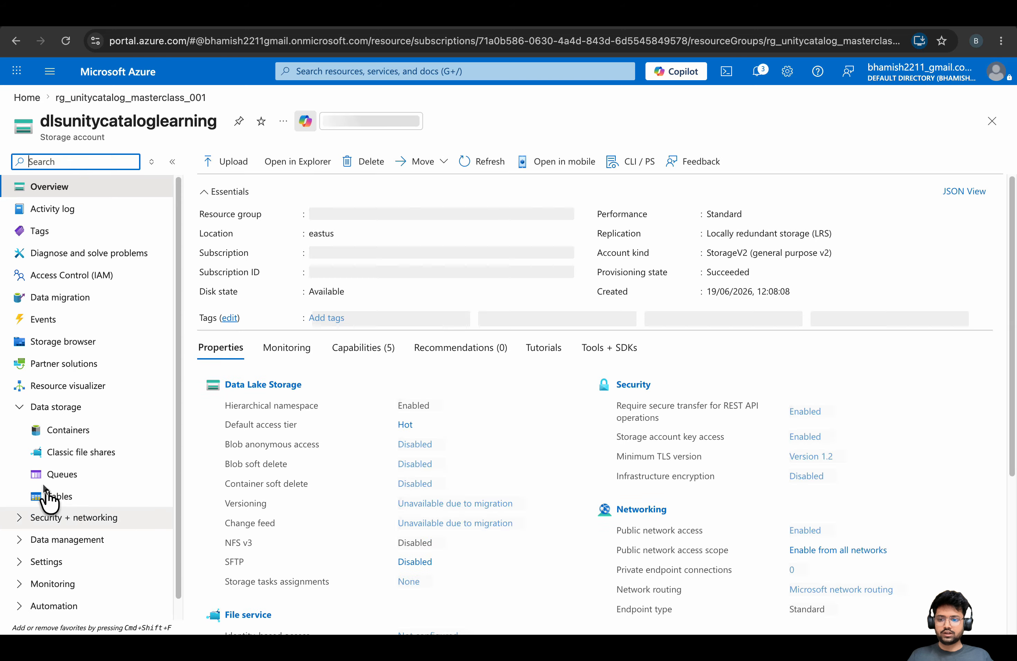
left_click(71, 431)
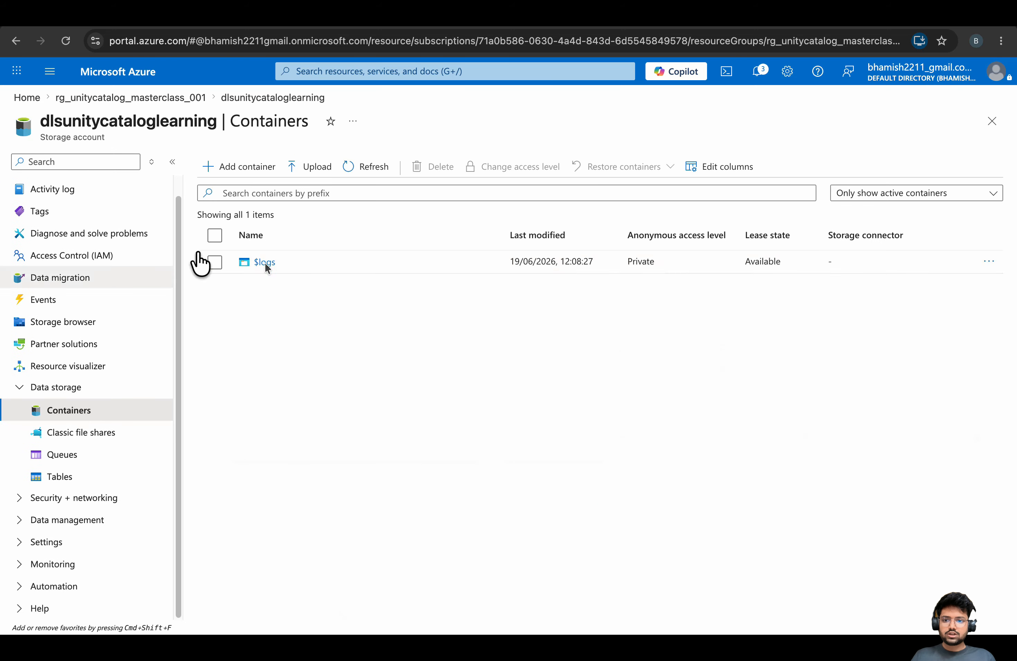
Create a container named unitymetadata in storage account dlsunitycataloglearning
left_click(239, 167)
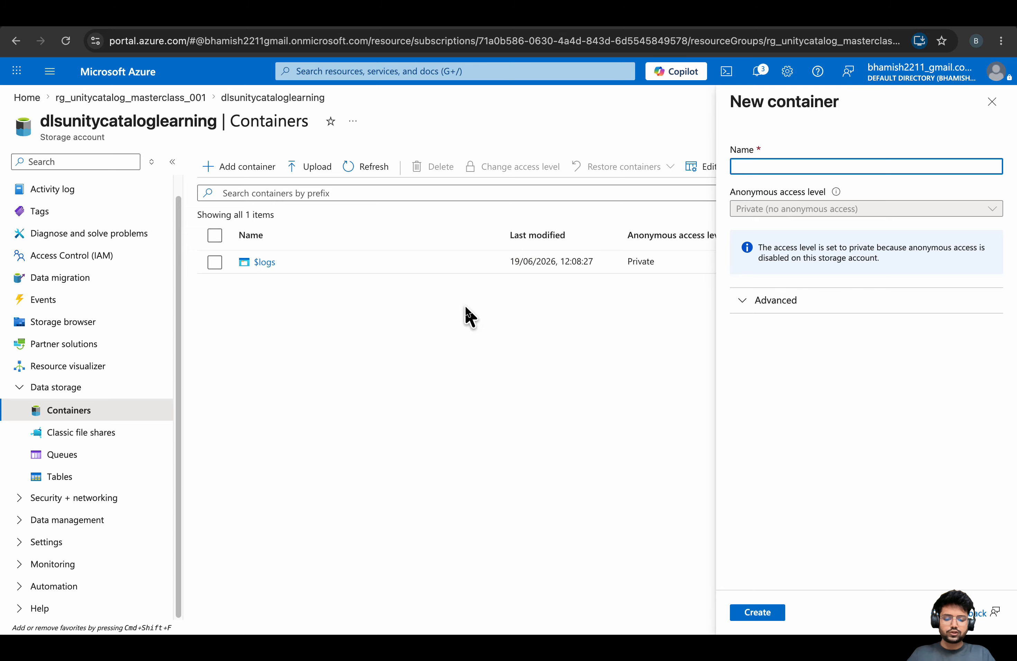
type("unitymetad")
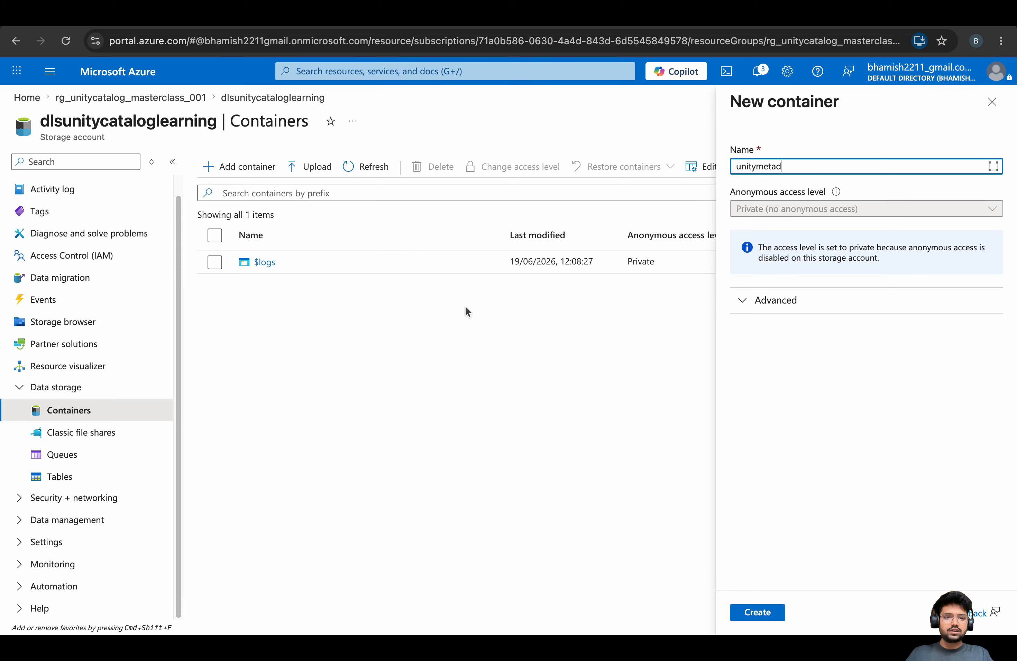
type("ata")
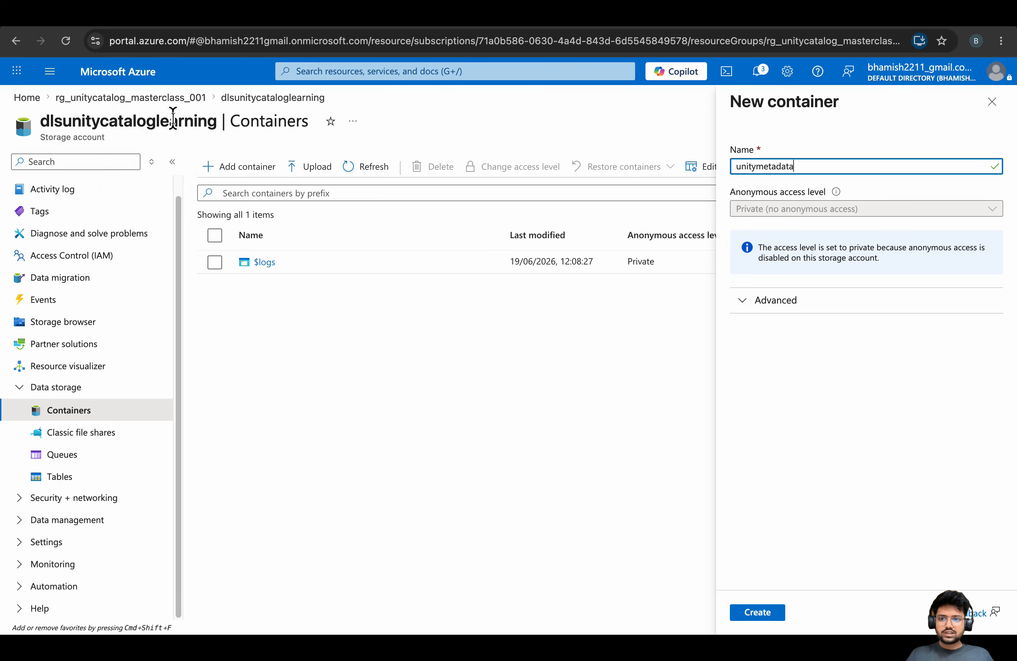
left_click_drag(43, 122, 200, 122)
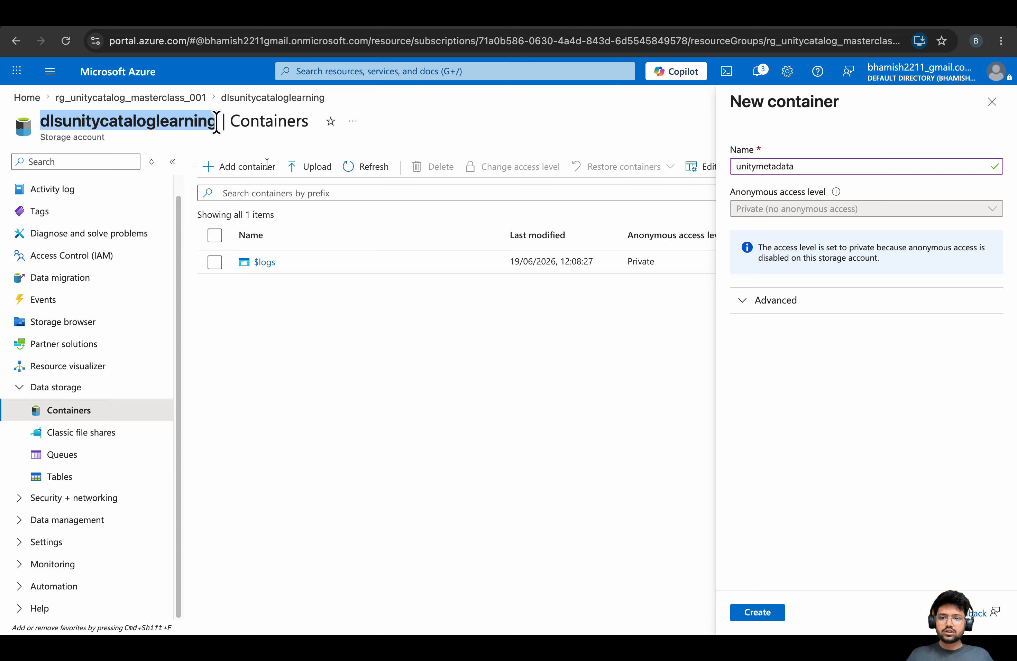
left_click(773, 614)
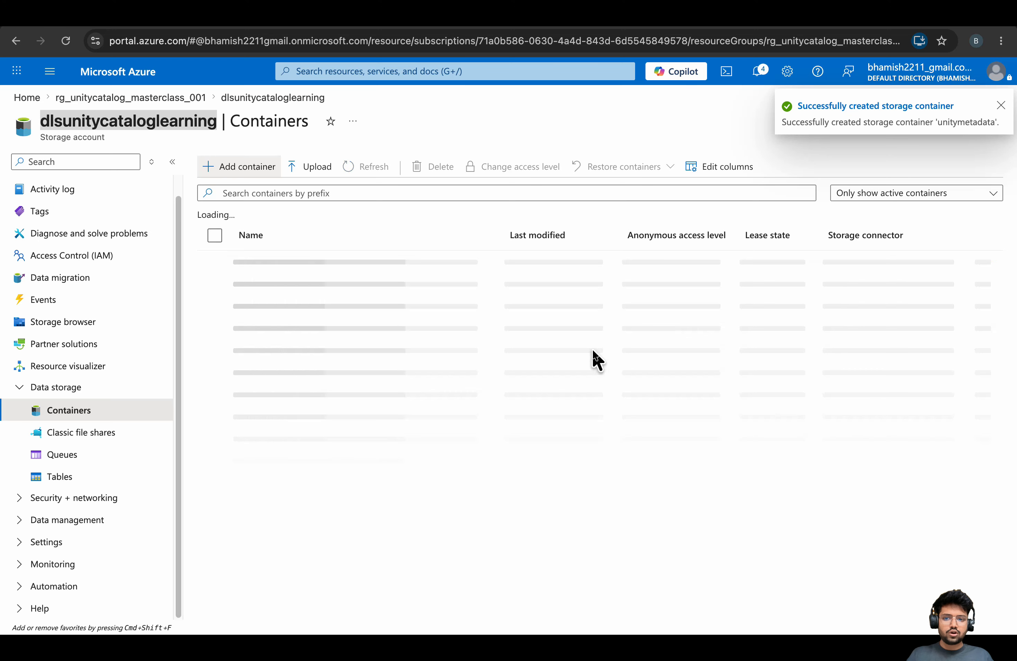
In the Databricks account console, start setting metastore_azure_eastus's ADLS Gen 2 path, entering abfss://unitymetadata@
key("ctrl+Tab")
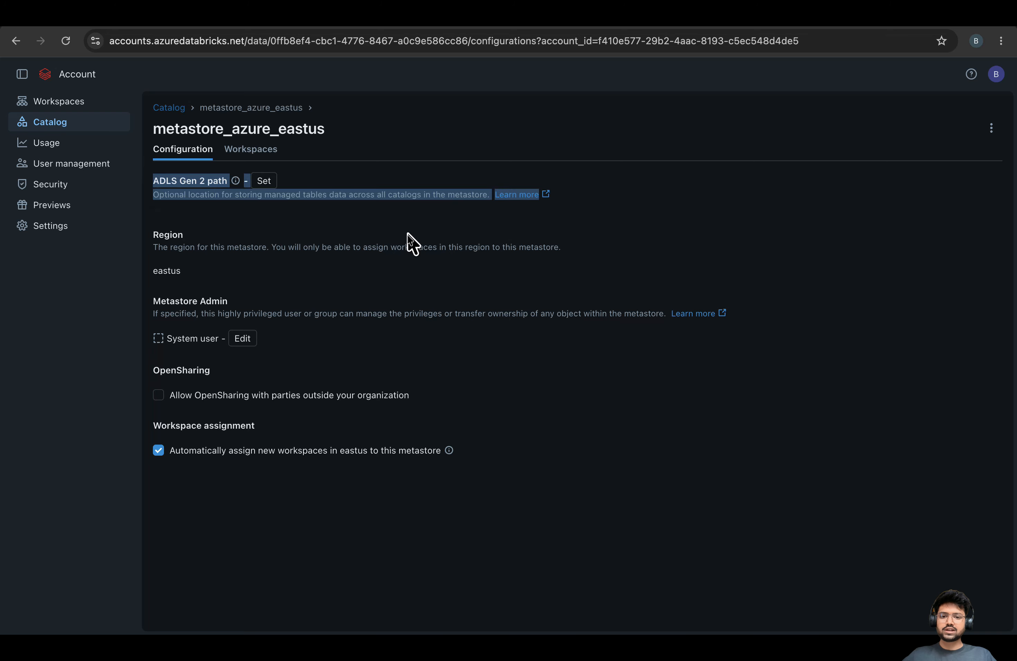
left_click(336, 269)
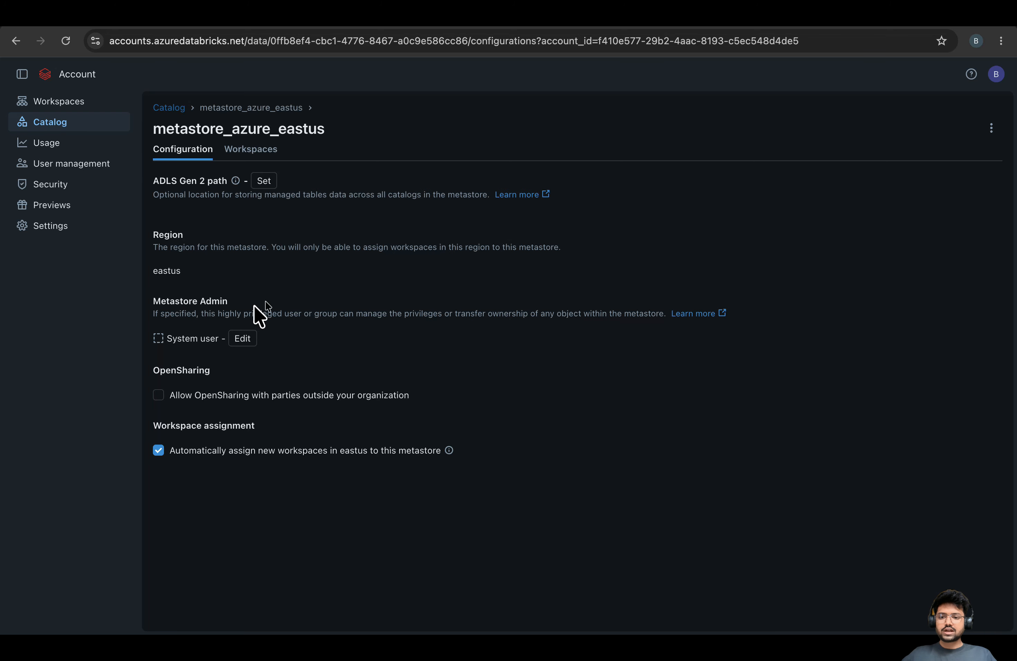
left_click(263, 181)
left_click(377, 413)
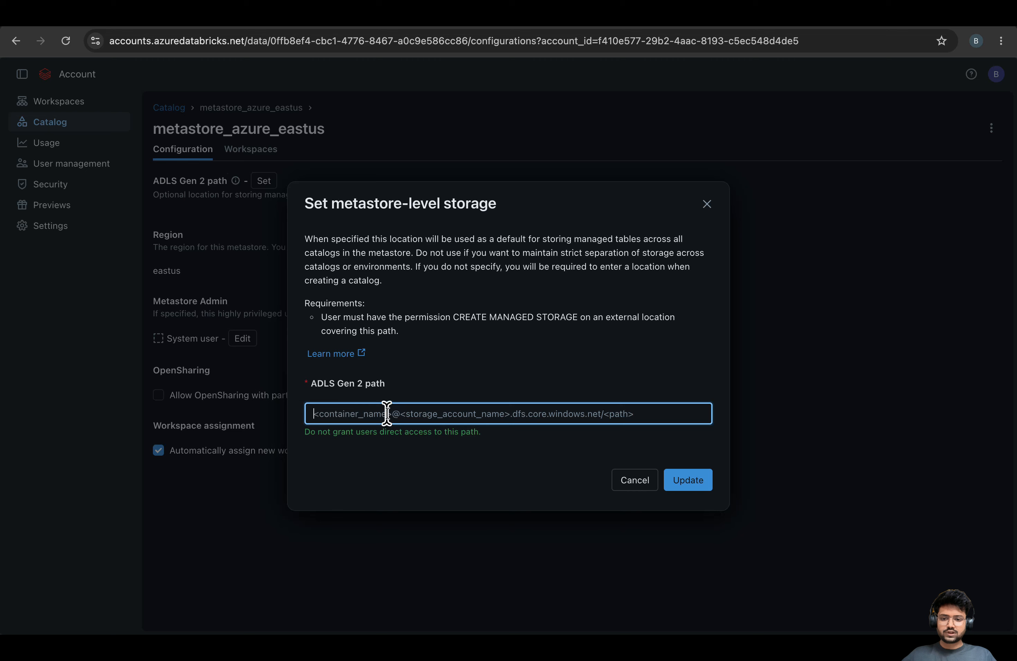
type("abfss://")
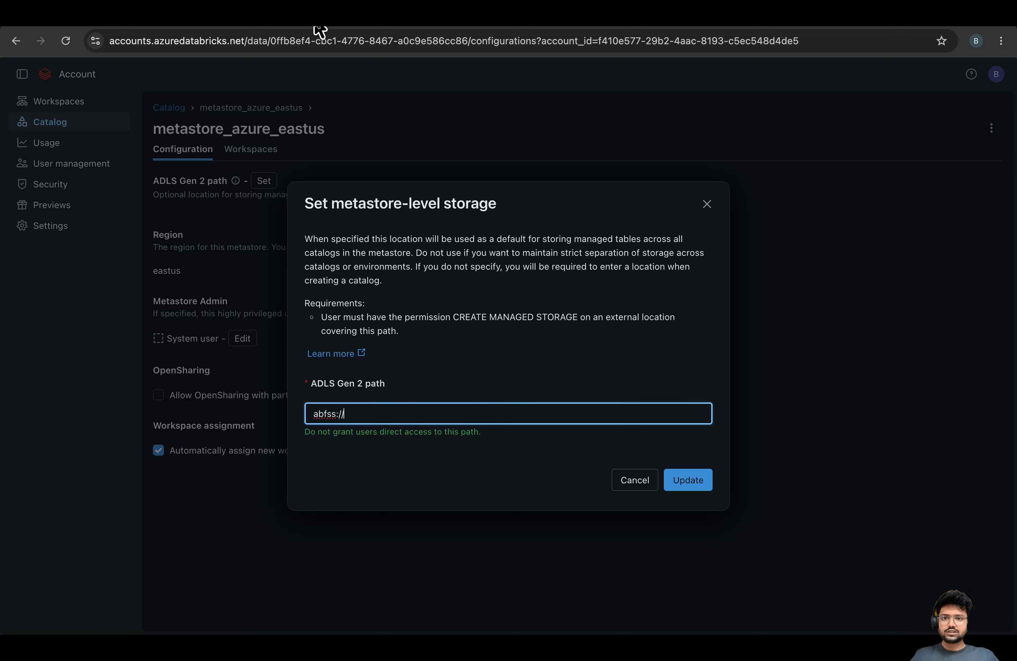
left_click(313, 20)
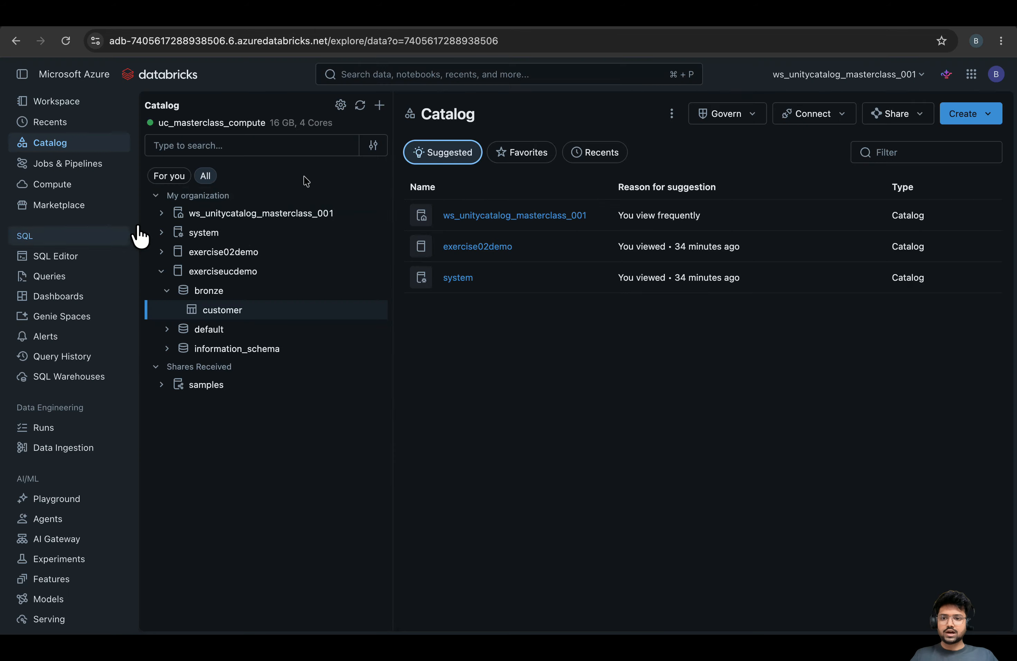
left_click(137, 21)
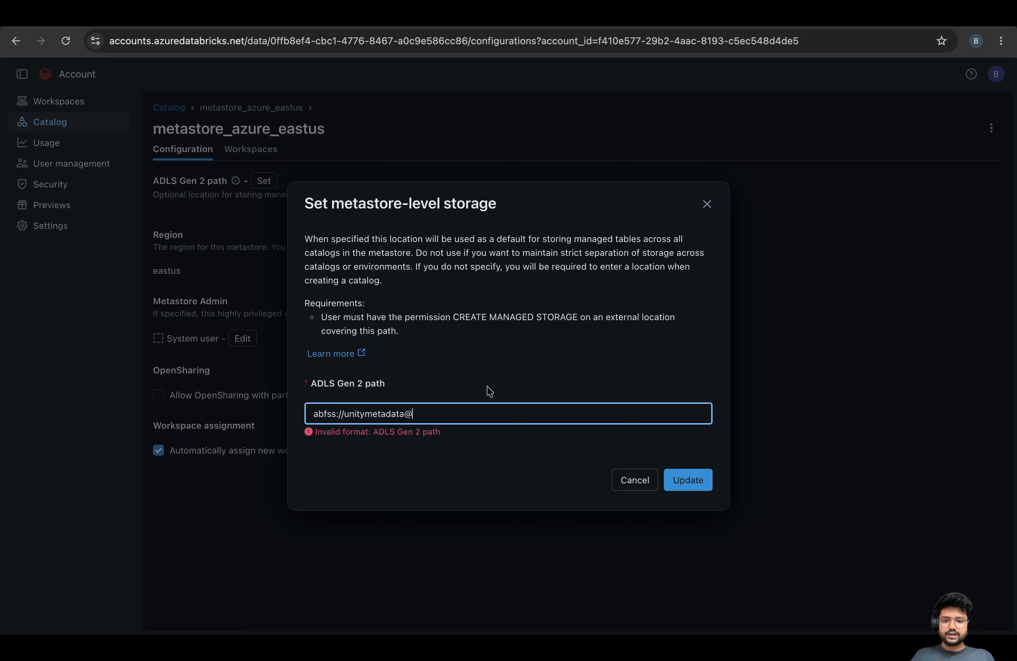
left_click(190, 20)
left_click(216, 133)
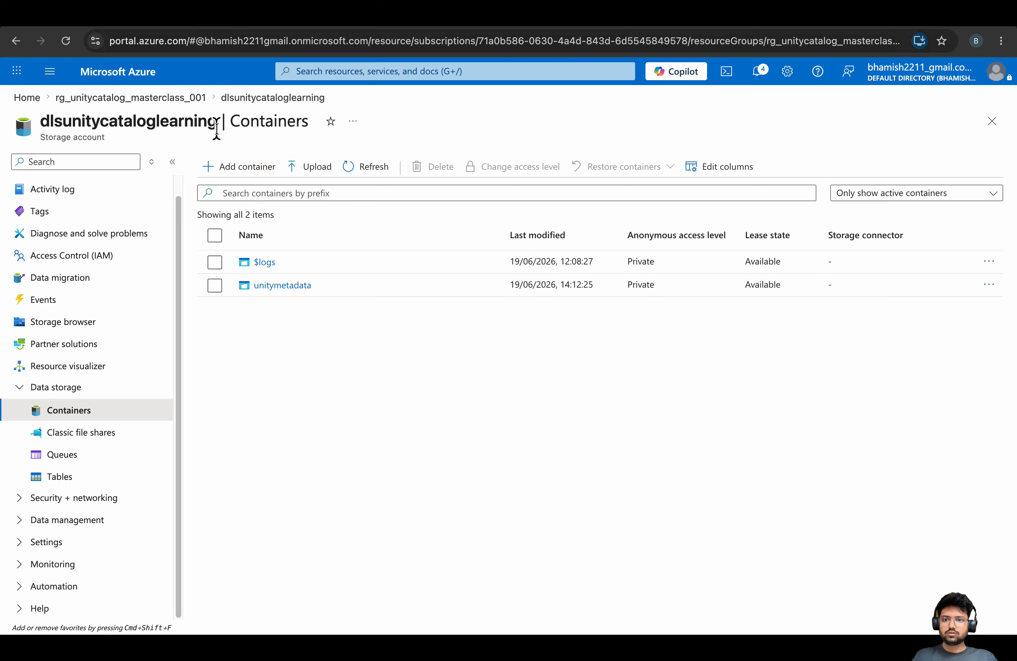
left_click_drag(217, 129, 70, 107)
key("super+c")
left_click(483, 18)
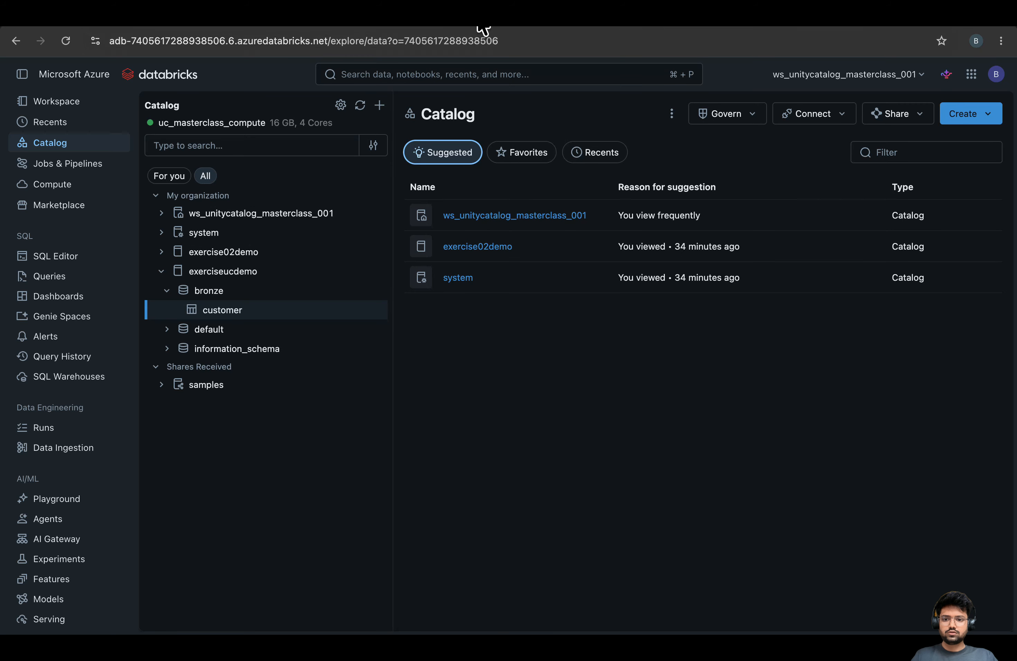
key("ctrl+Tab")
key("super+v")
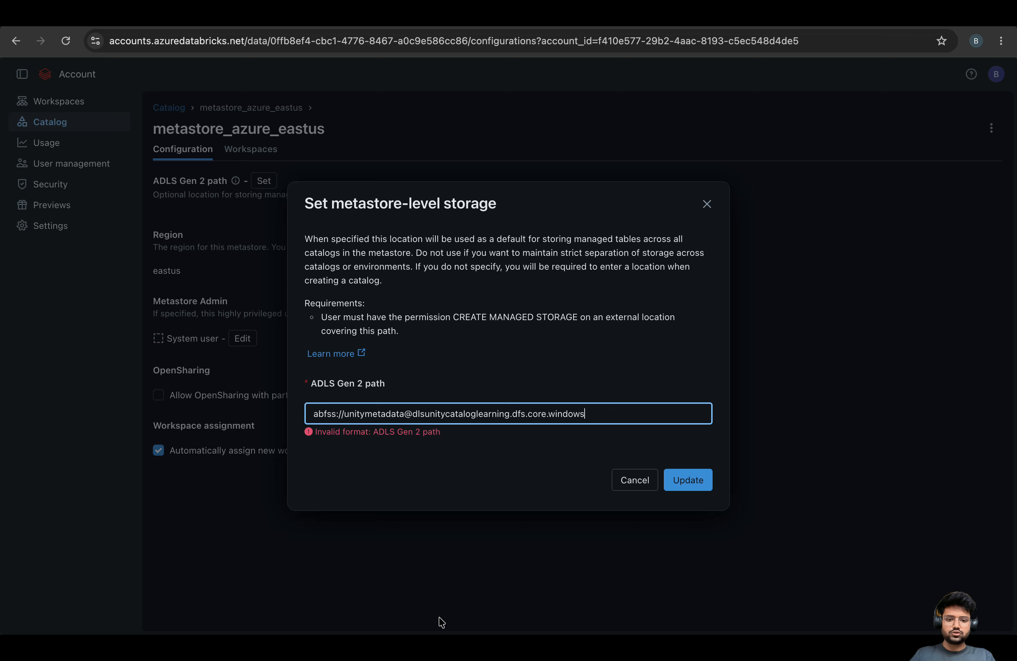
type("/")
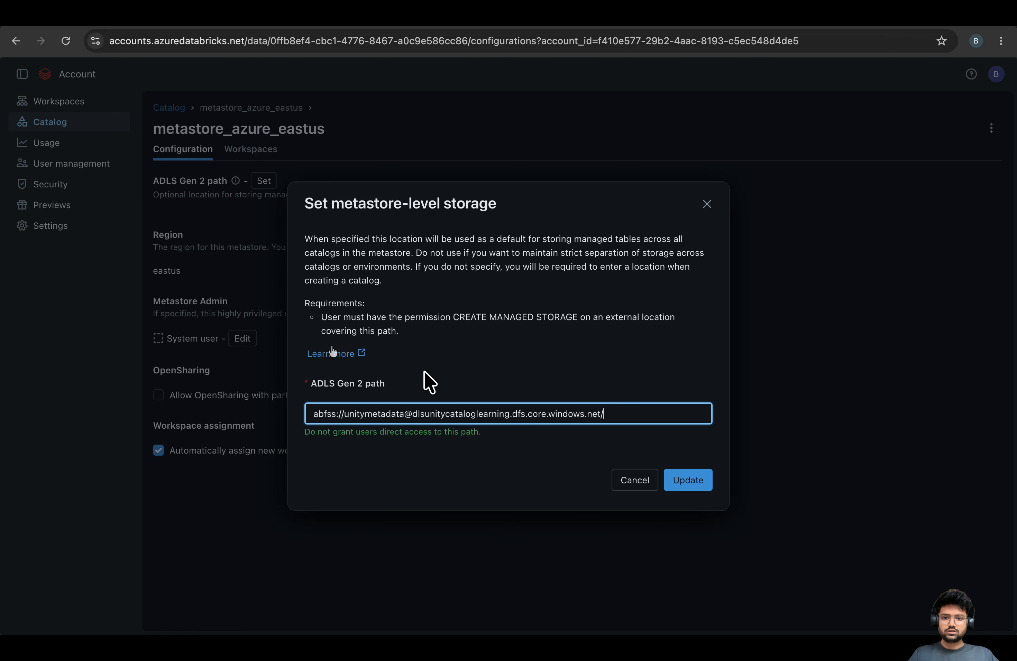
left_click(679, 481)
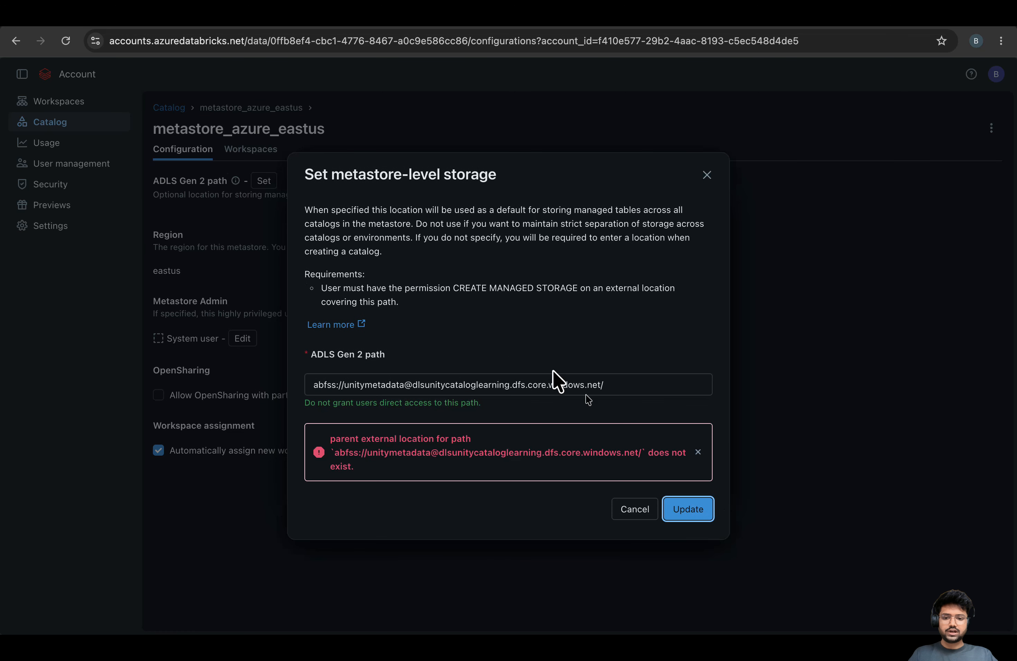
Read the response to the metastore storage update and leave the dialog without setting a path
left_click_drag(332, 441, 489, 452)
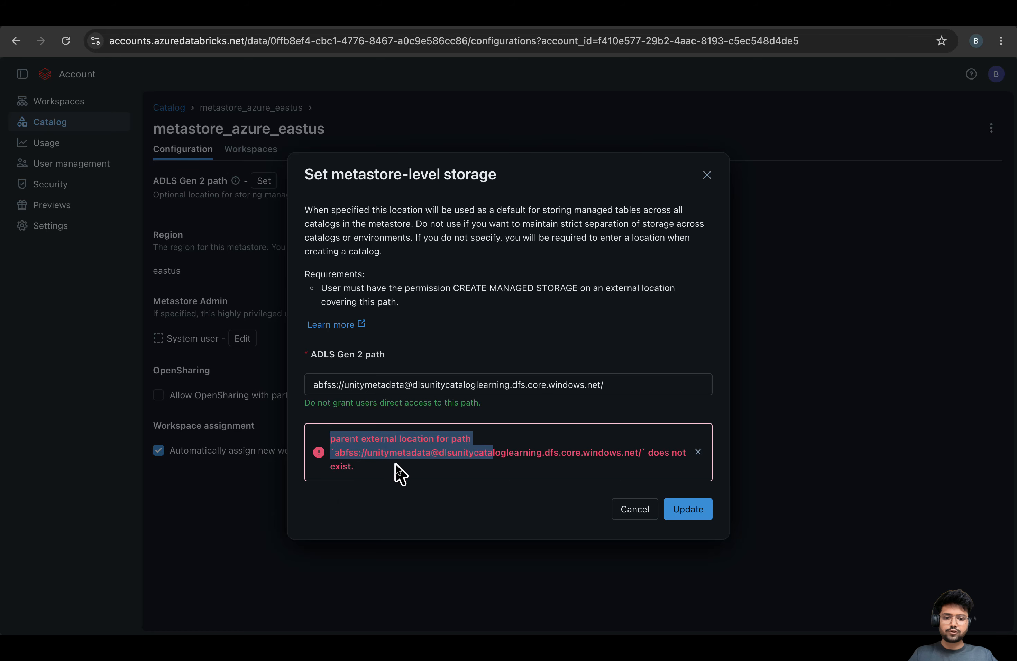
left_click_drag(399, 472, 300, 431)
left_click(273, 479)
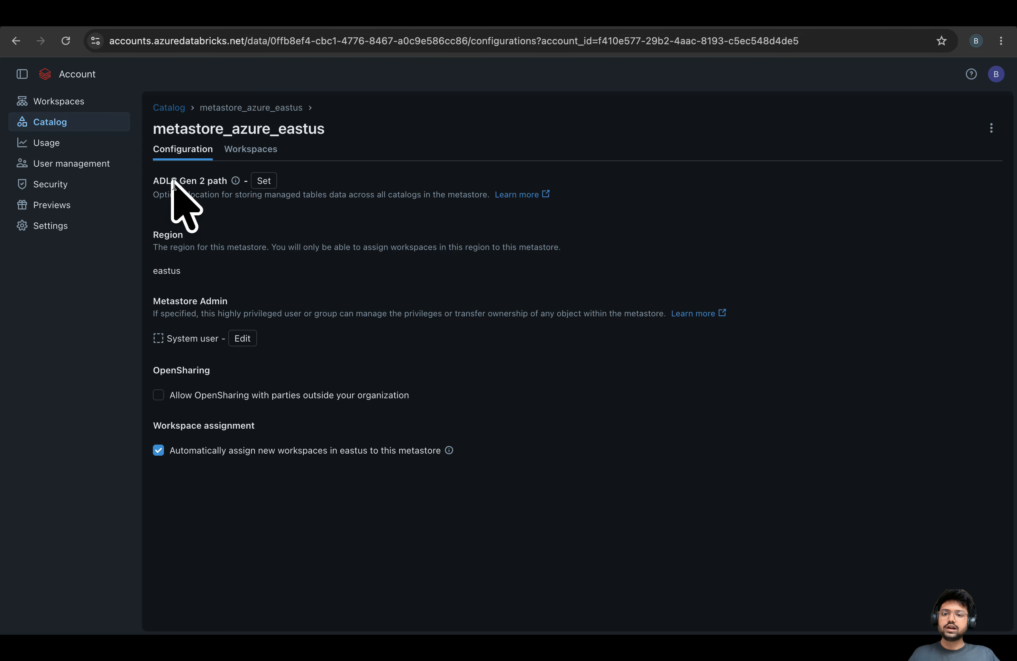
left_click(69, 150)
In the Databricks workspace, start creating an external location named metadatastorage
left_click(311, 7)
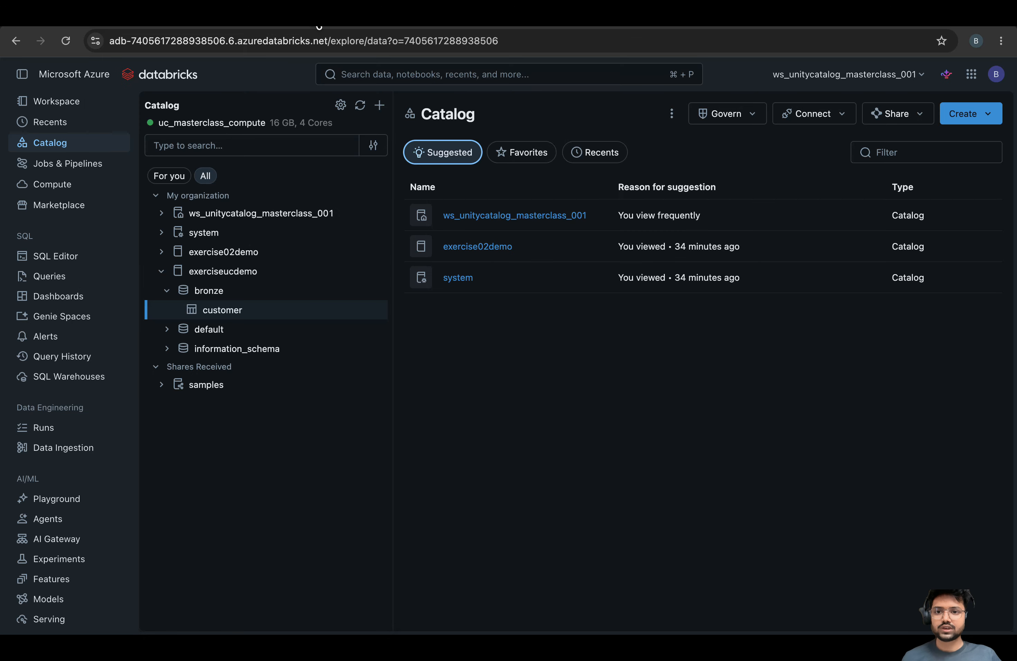
left_click(162, 270)
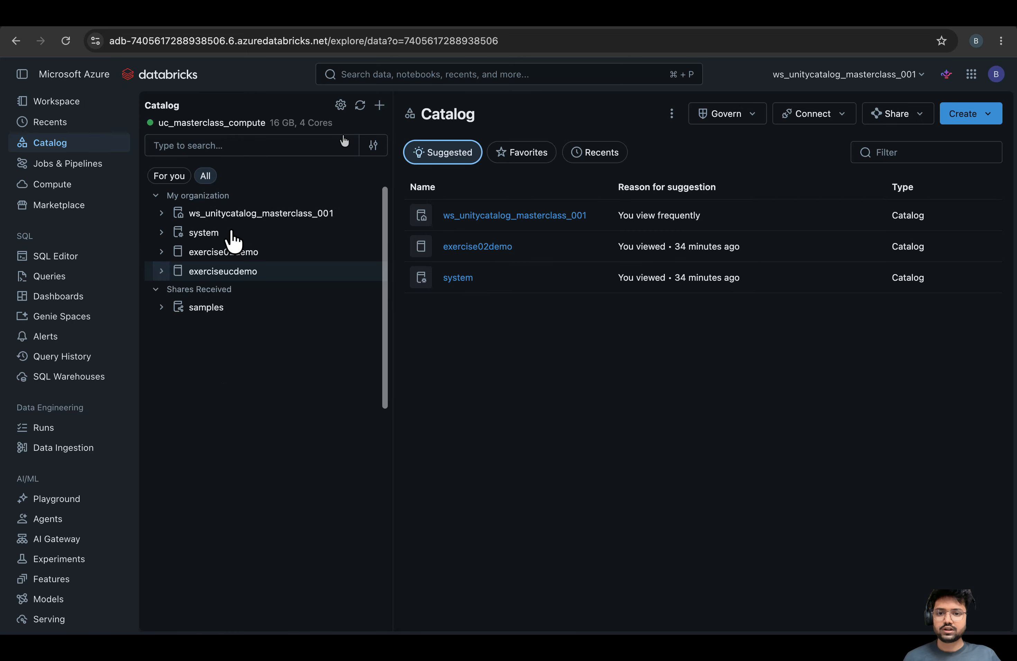
left_click(379, 105)
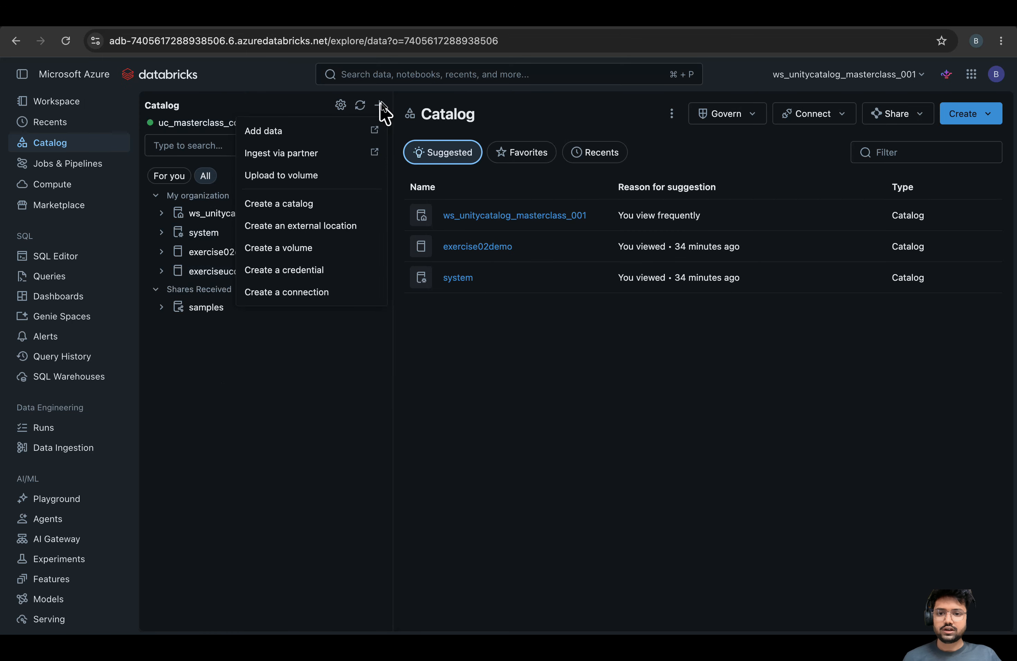
left_click(283, 231)
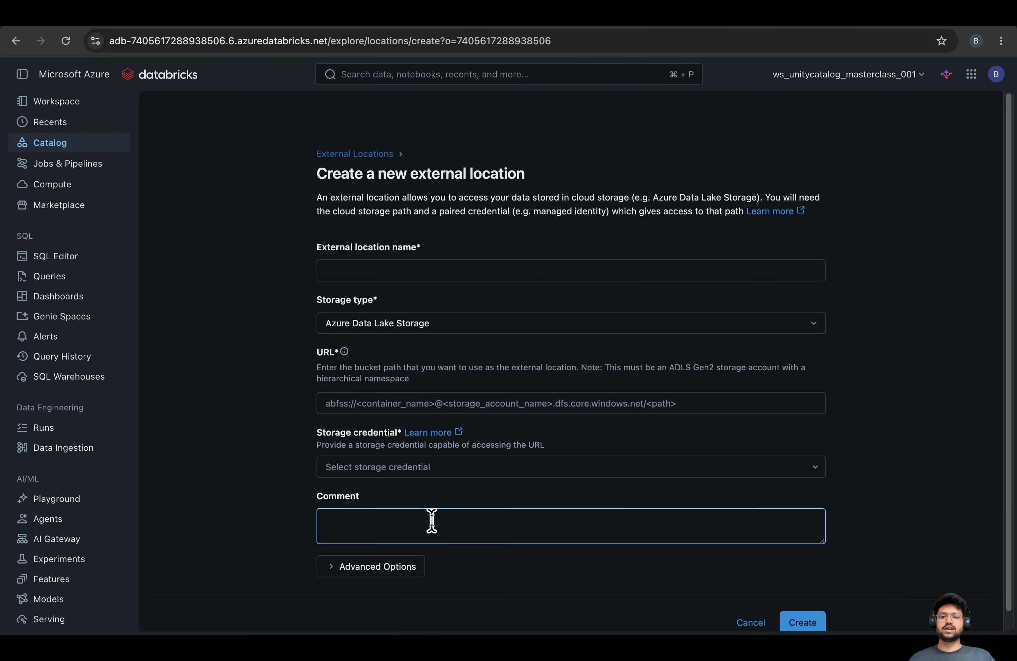
left_click(393, 272)
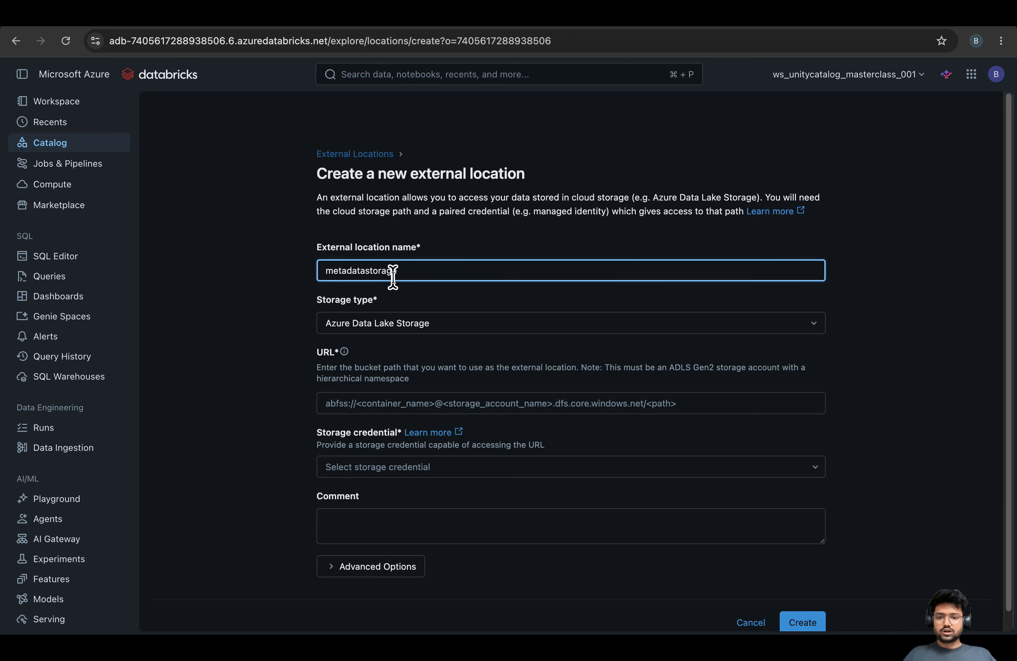
scroll(480, 318, "down", 1)
Begin the external location's URL with abfss://unitymetadata@, checking the container name in the Azure portal
left_click(375, 386)
type("abfss://")
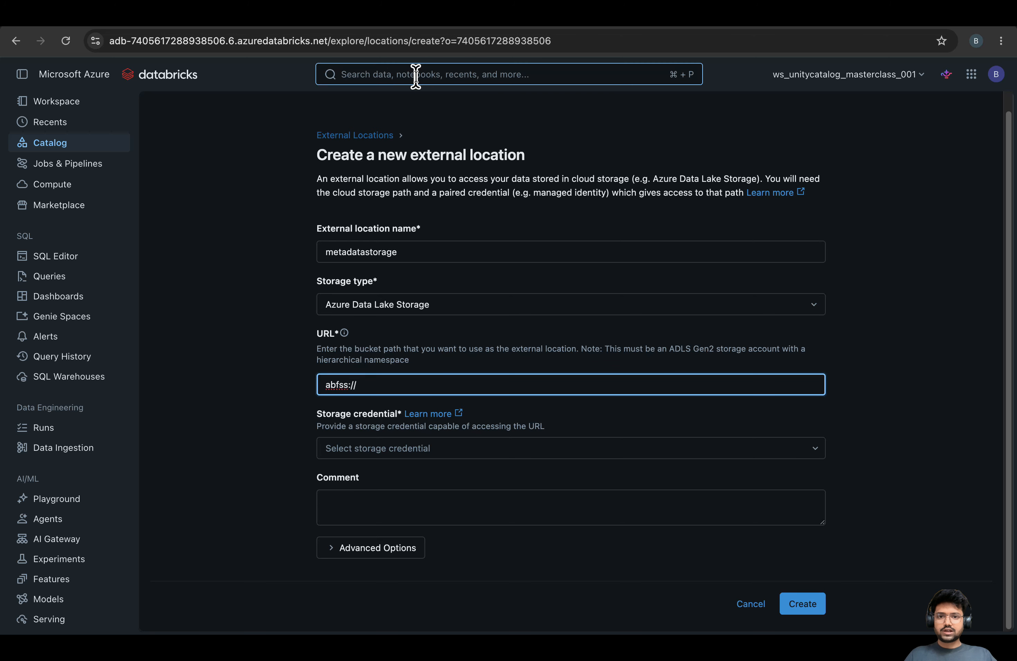
left_click(459, 18)
left_click(54, 125)
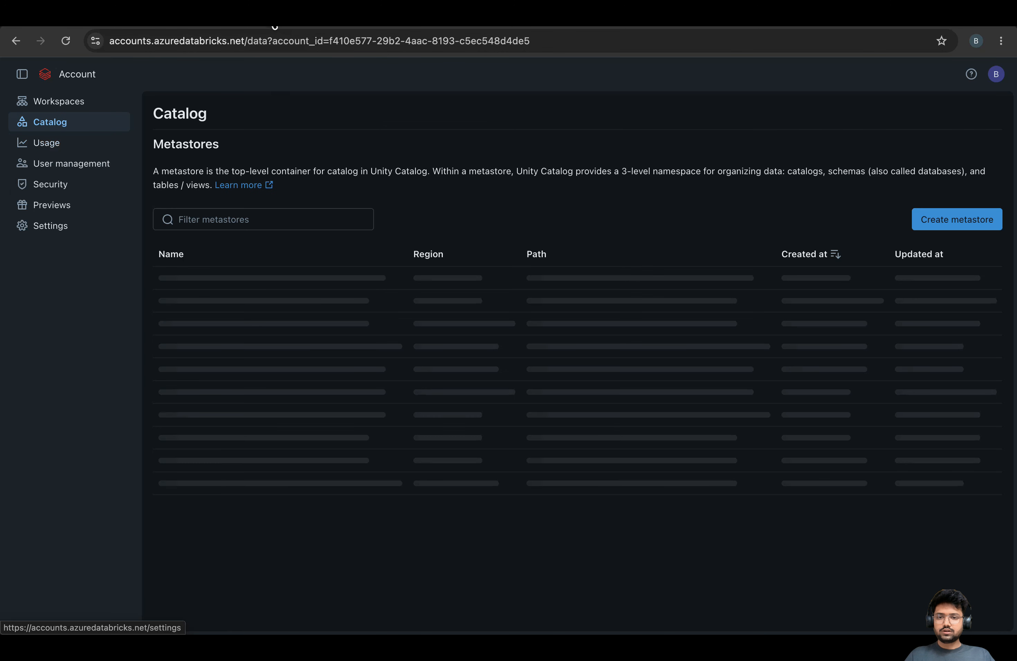
left_click(316, 16)
left_click(159, 16)
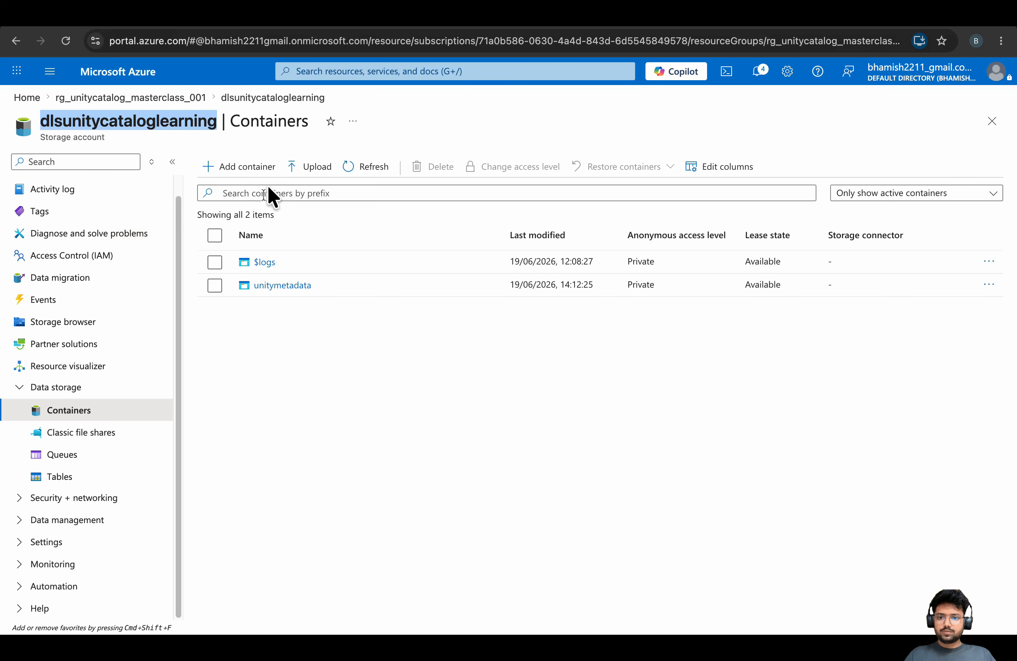
left_click(482, 19)
left_click(325, 18)
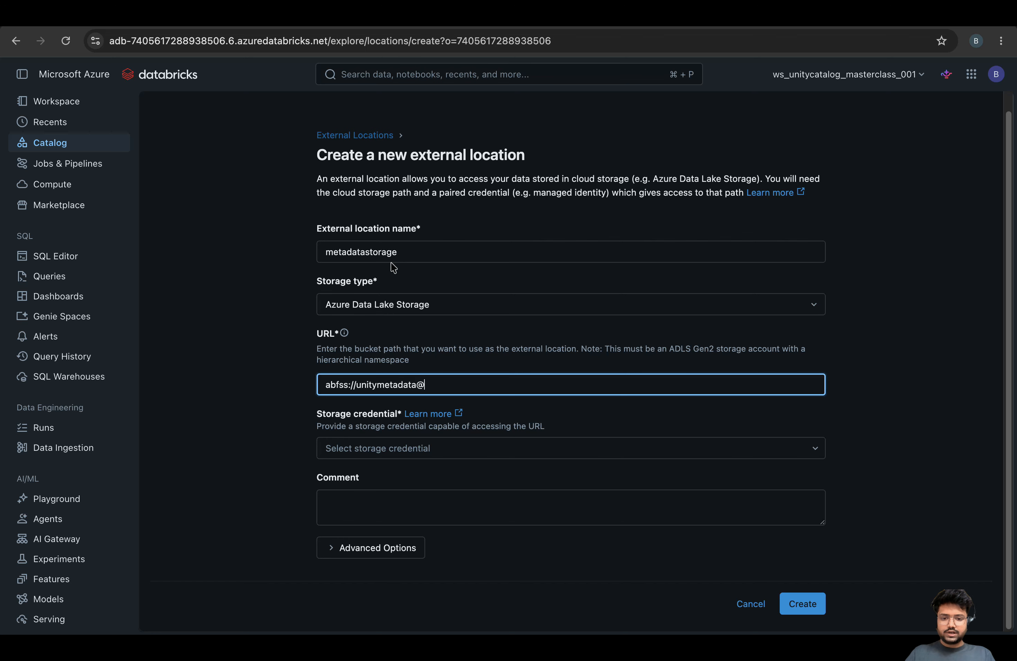
left_click(169, 26)
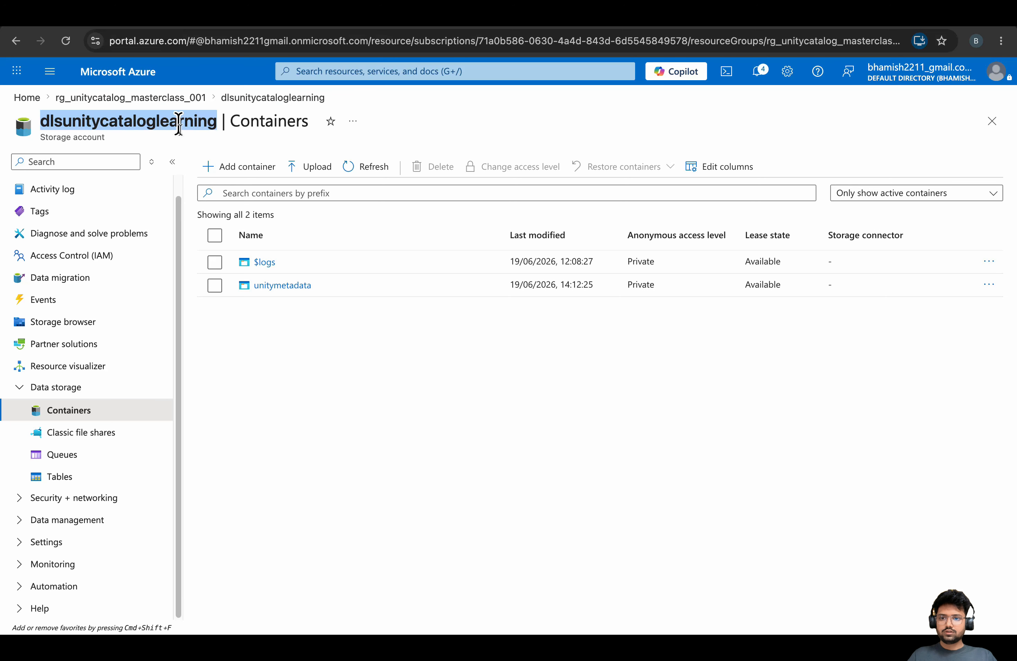
left_click(451, 13)
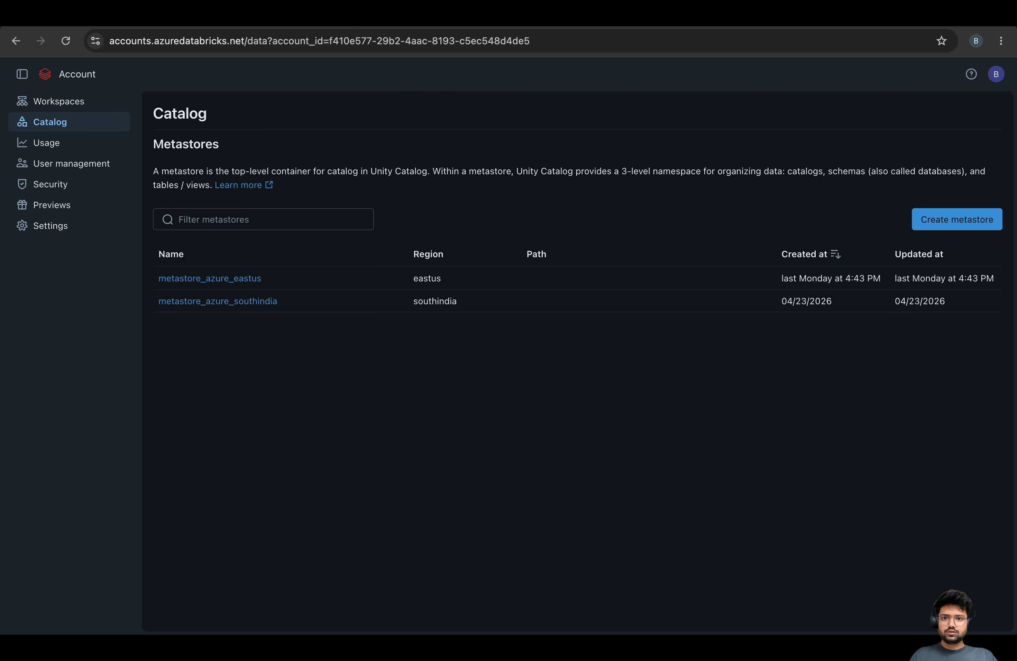
left_click(322, 18)
type("dlsunitycataloglearning")
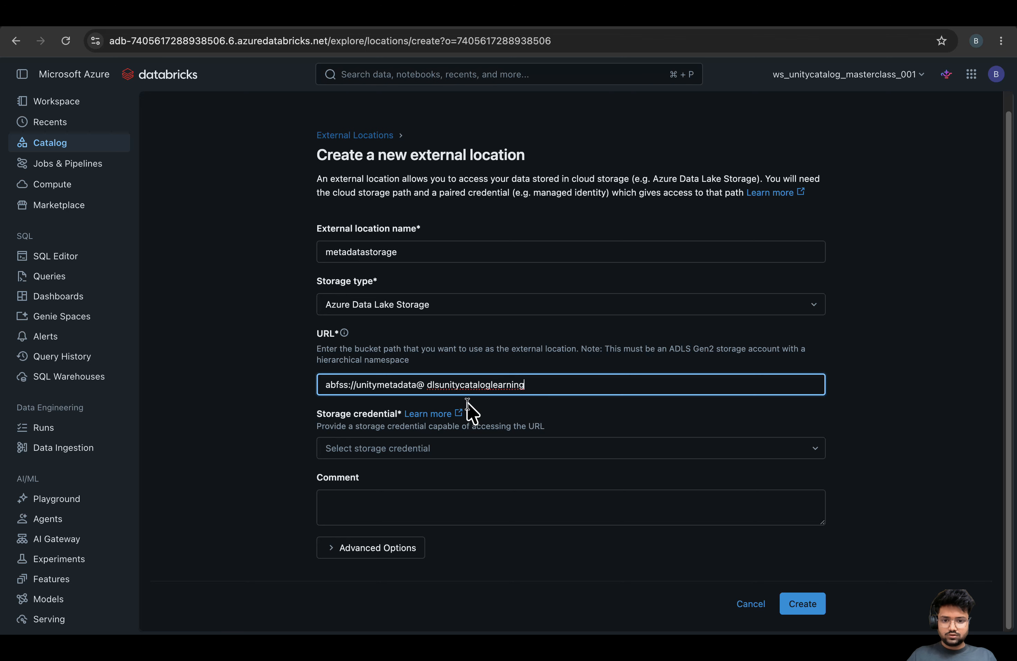
left_click(429, 384)
key("BackSpace")
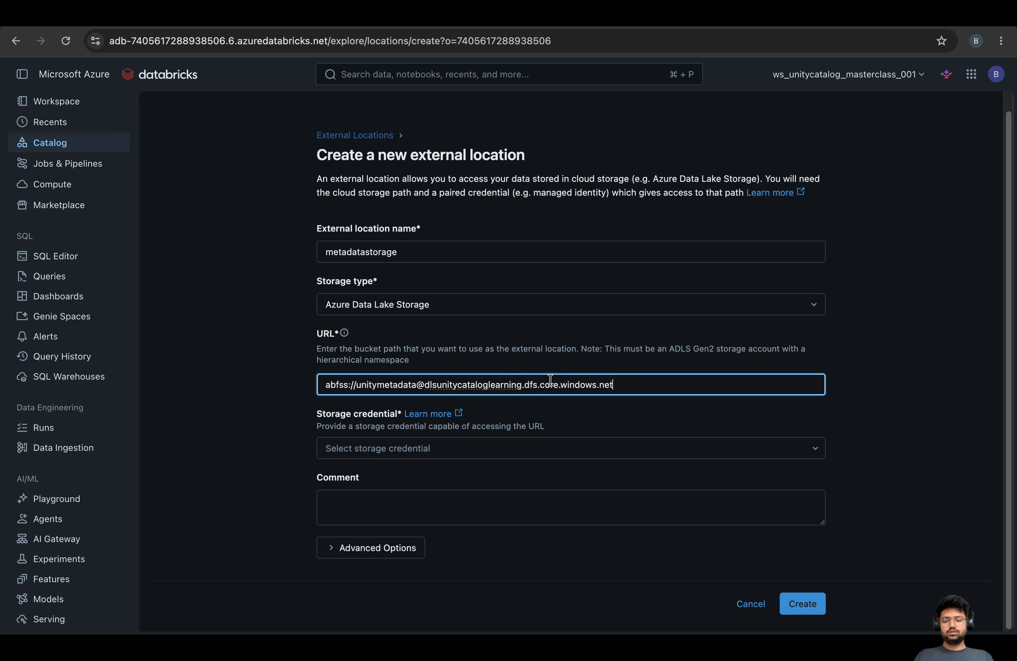
Check the storage credential choices and add a trailing slash to the external location's URL
left_click(477, 448)
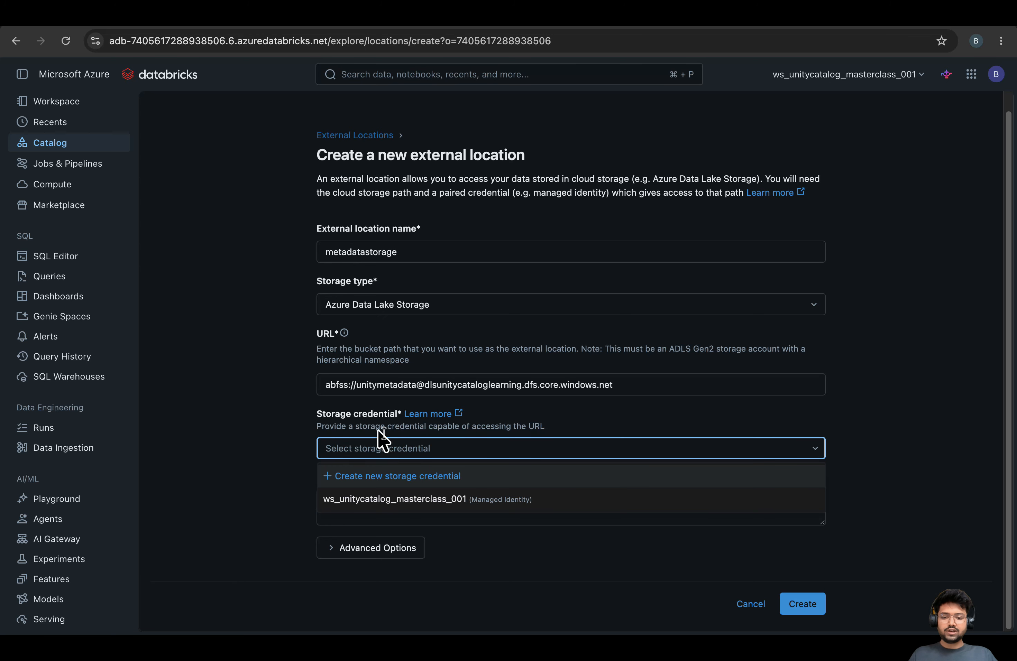
left_click(256, 435)
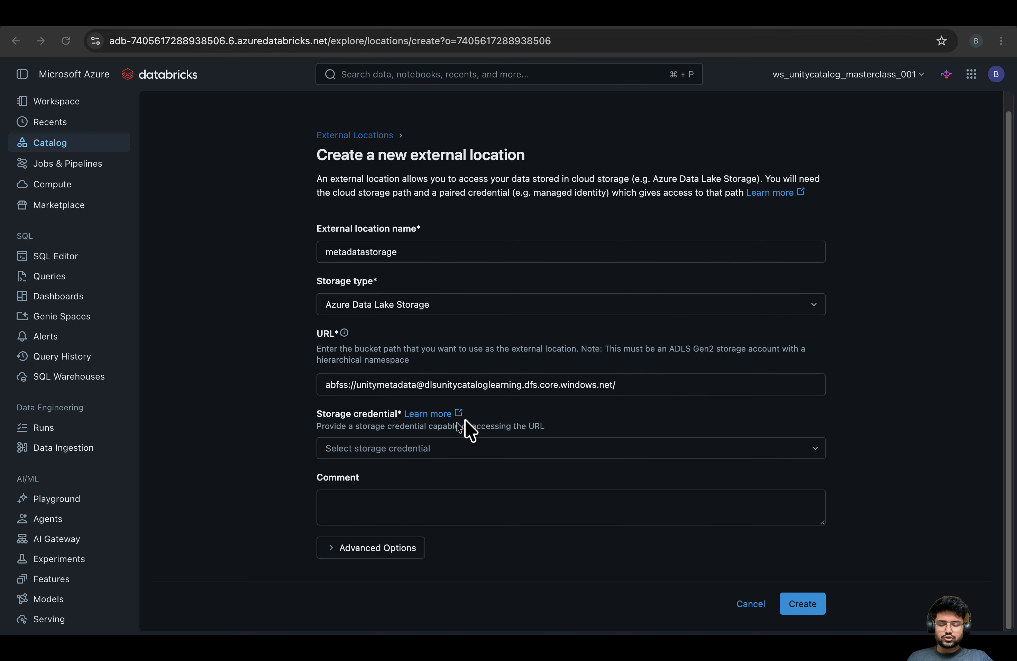
left_click(627, 19)
double_click(861, 375)
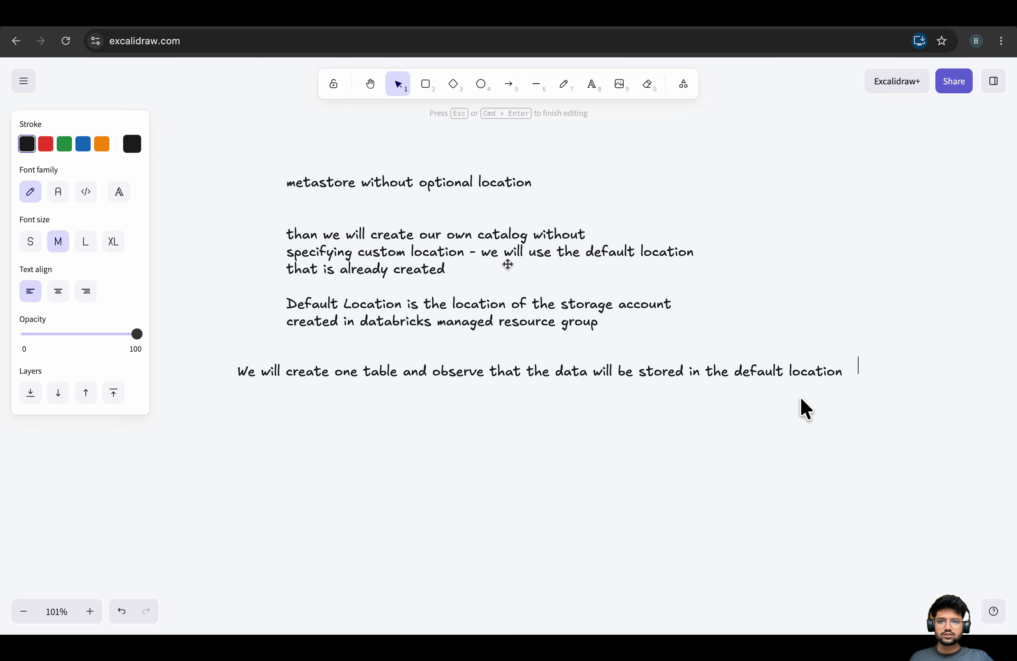
left_click(468, 27)
left_click(313, 26)
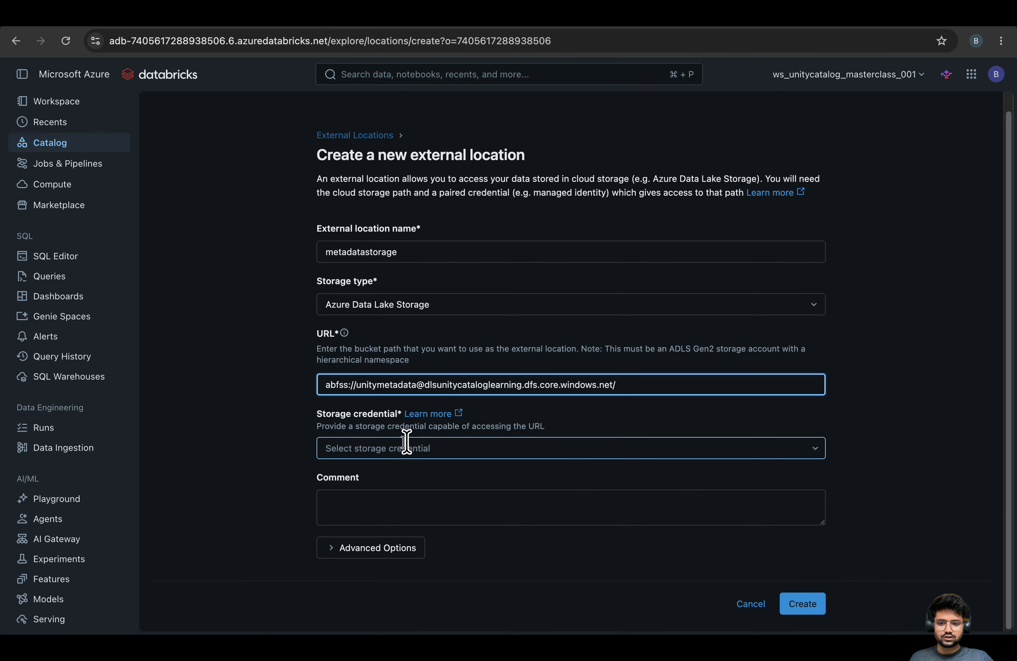
In Excalidraw, add the note "What is this Storage credentials", described as the authentication object that lets uc connect to cloud storage like adls s3 securely
left_click(642, 28)
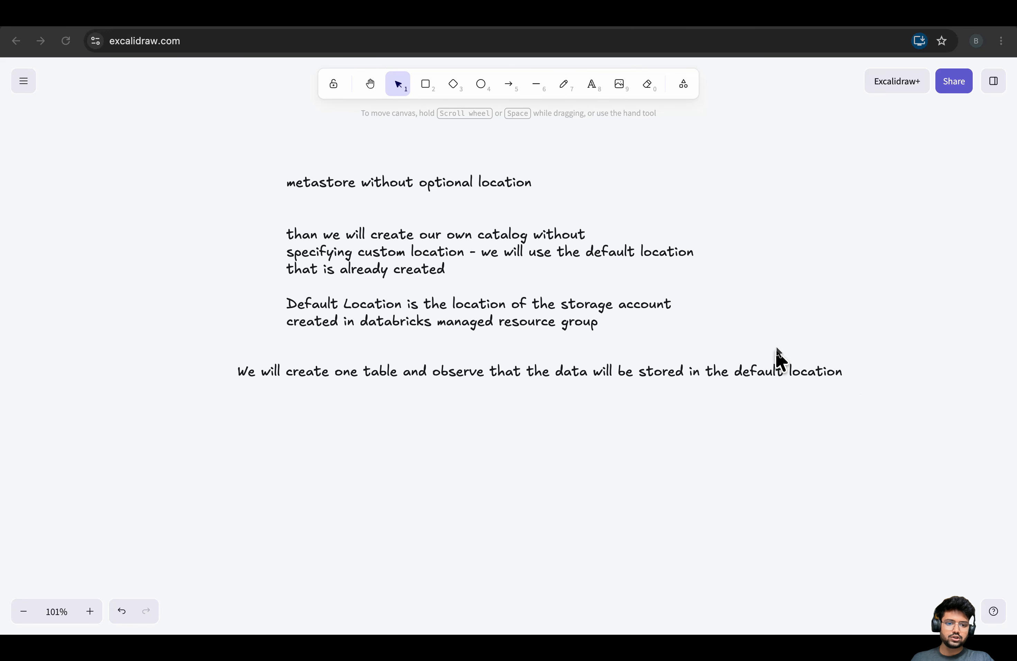
double_click(725, 400)
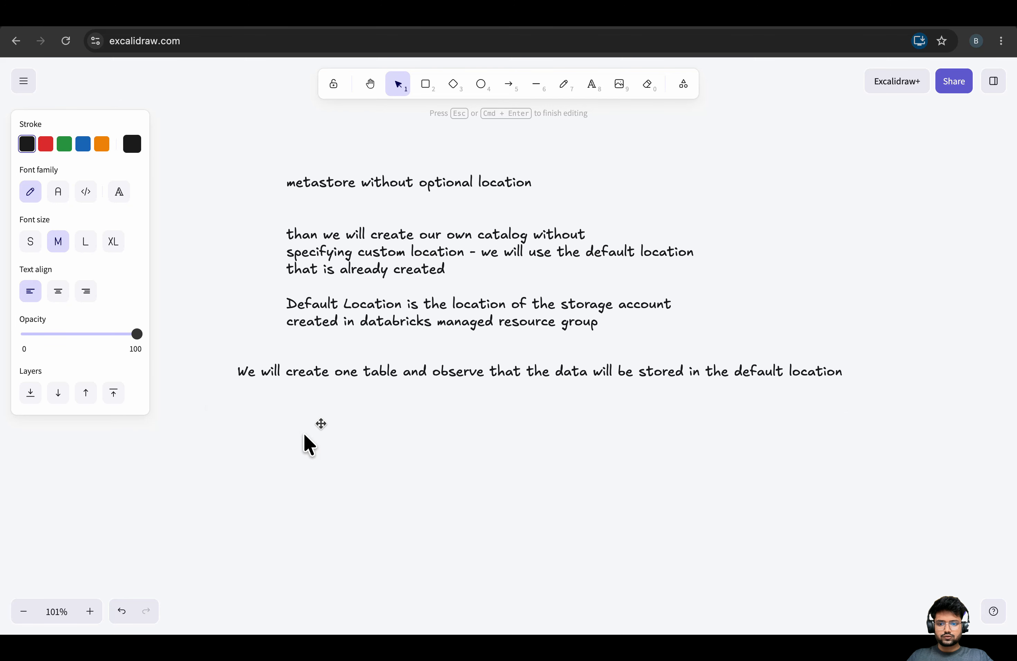
double_click(297, 414)
type("What ")
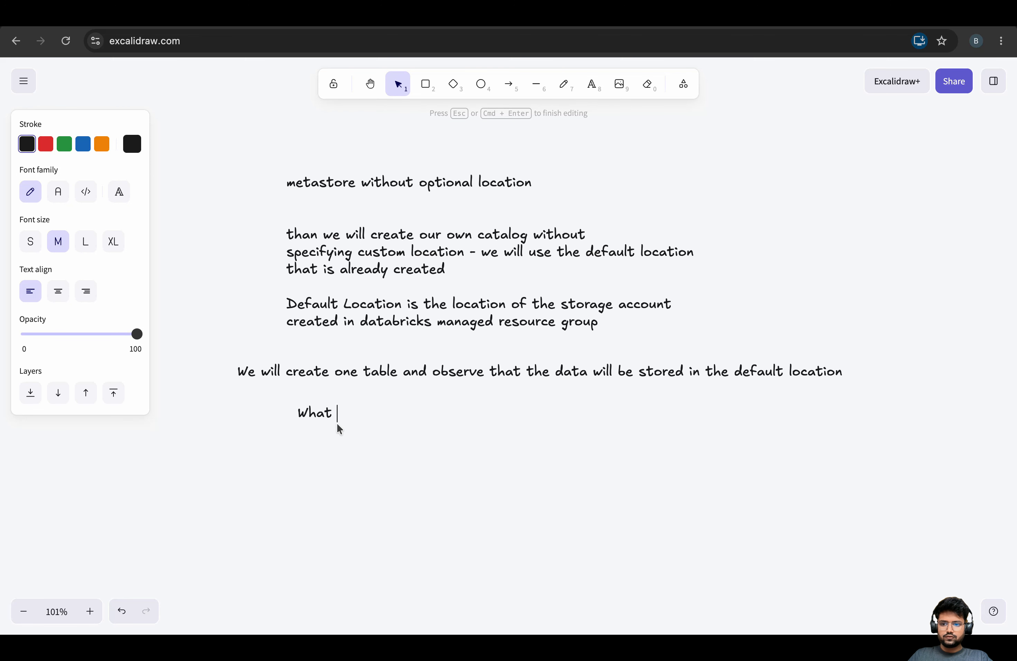
type("is this Storave")
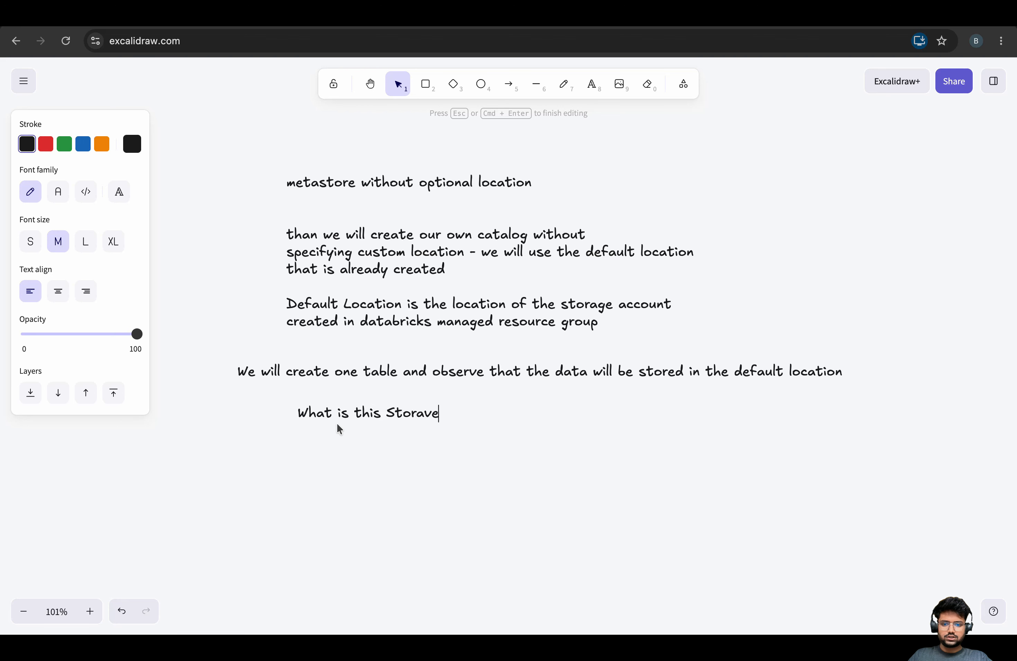
key("BackSpace")
key("BackSpace")
type("ge credentials")
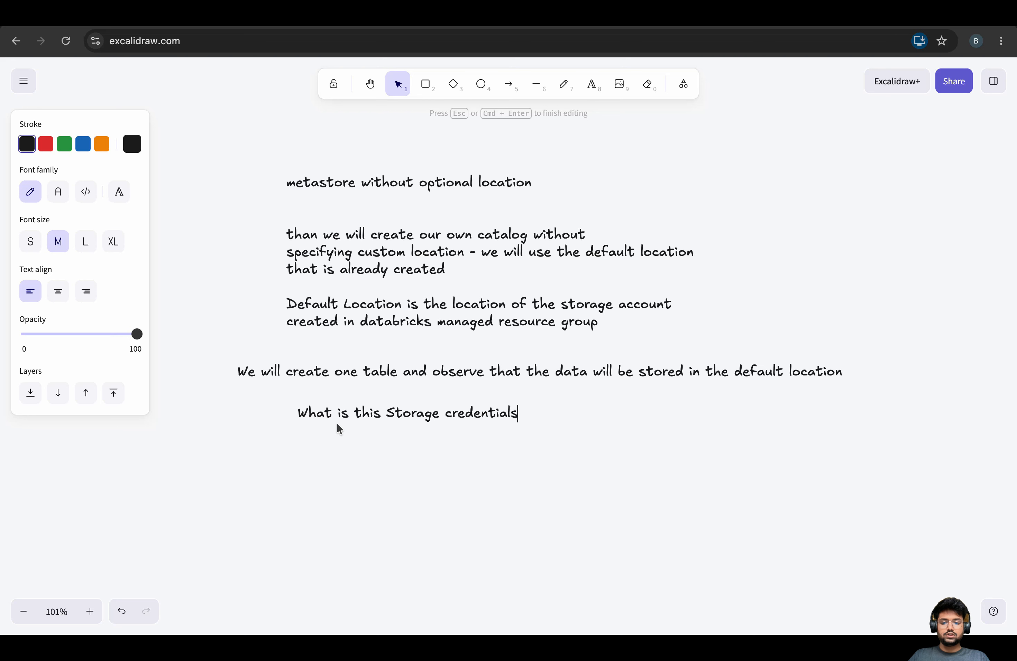
key("Return")
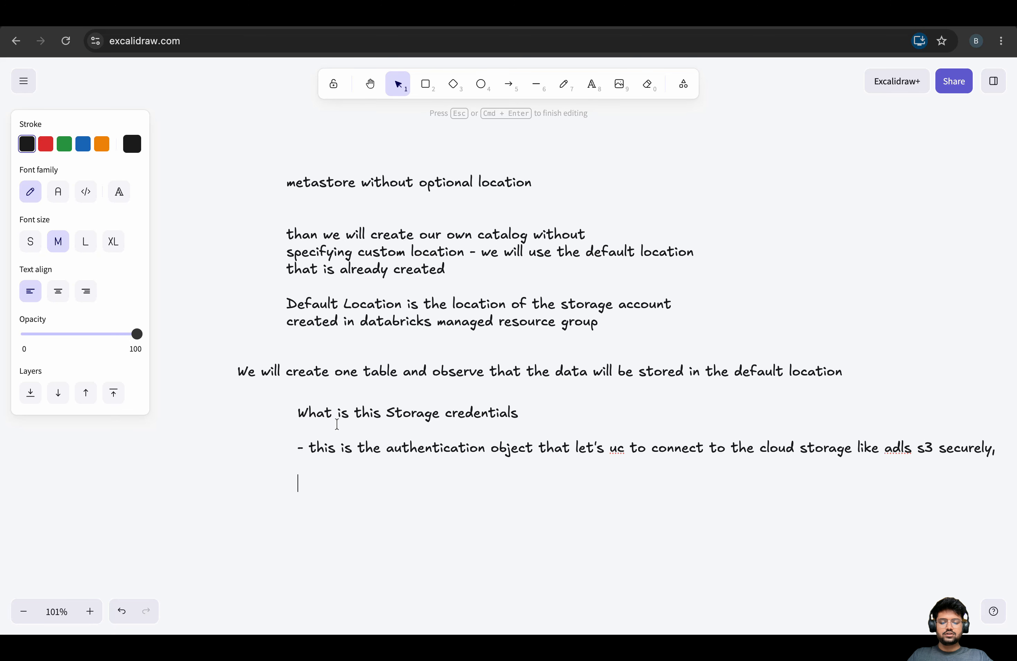
Shift the storage credentials note sideways so its long line leaves more room on the canvas
double_click(428, 415)
left_click(659, 413)
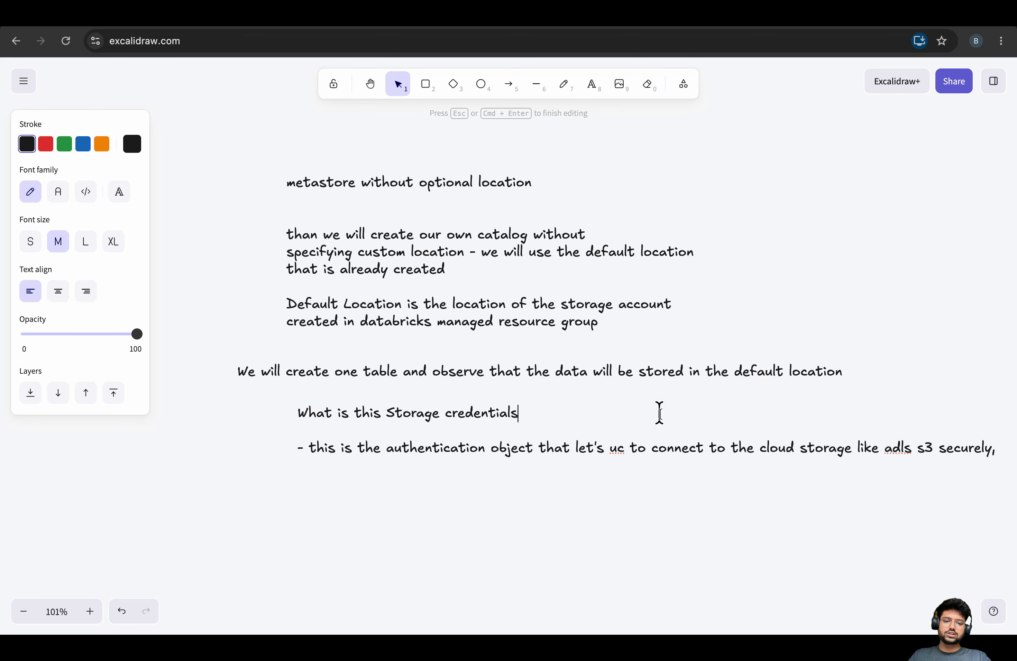
double_click(589, 448)
double_click(438, 451)
key("Escape")
left_click_drag(359, 452, 275, 443)
left_click(384, 500)
double_click(322, 477)
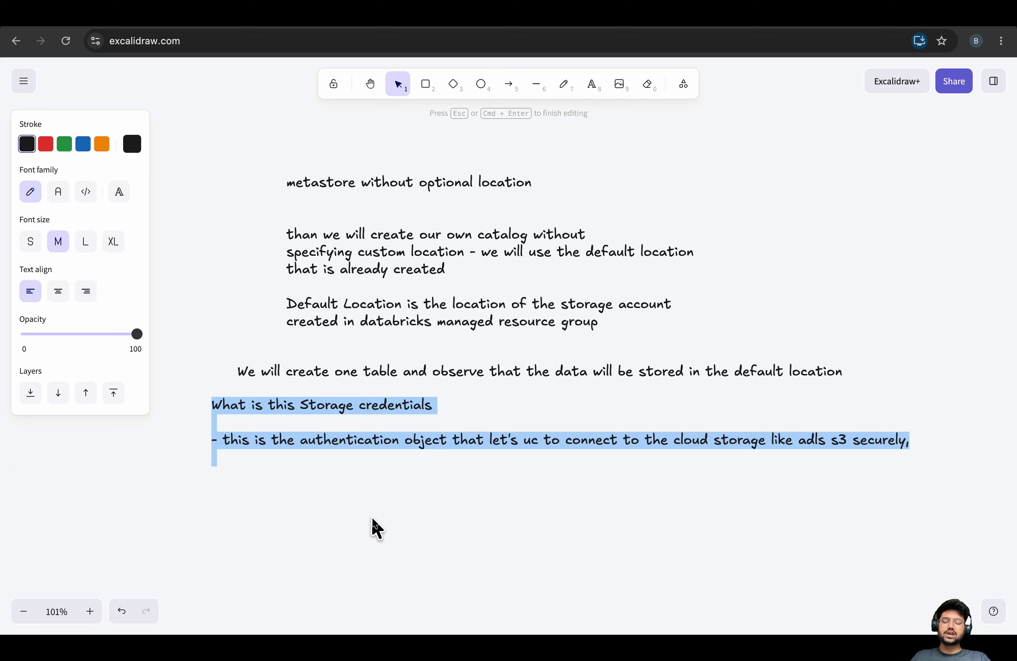
left_click(413, 501)
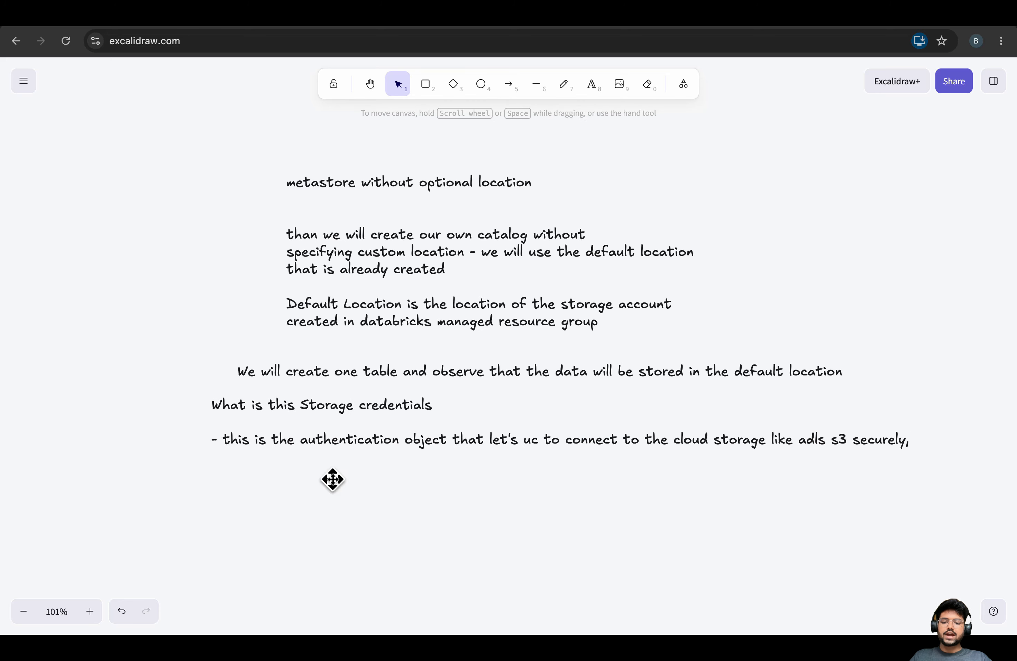
Add the line "-- databricks access connector and then assign permission of storage blob data contributor to this Access Connector" to the storage credentials note
double_click(298, 486)
left_click(322, 485)
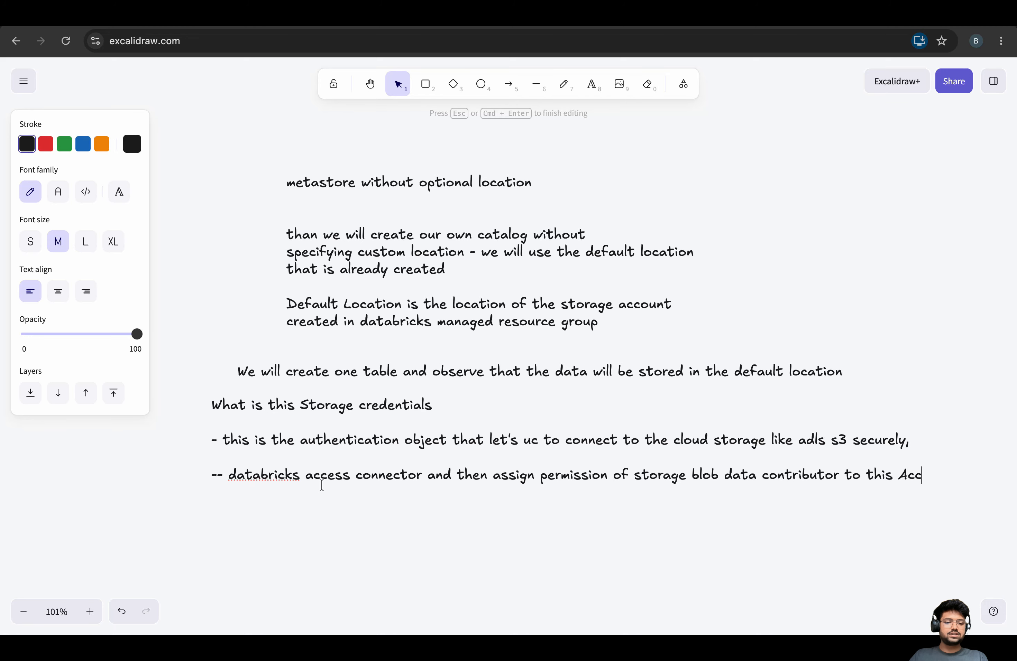
type("or")
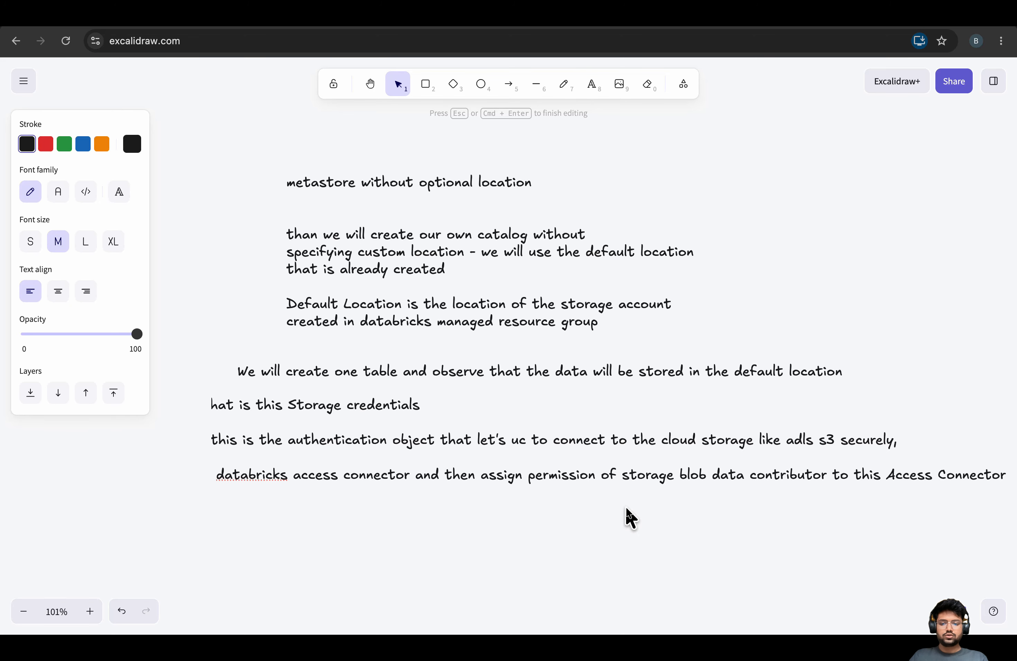
key("Return")
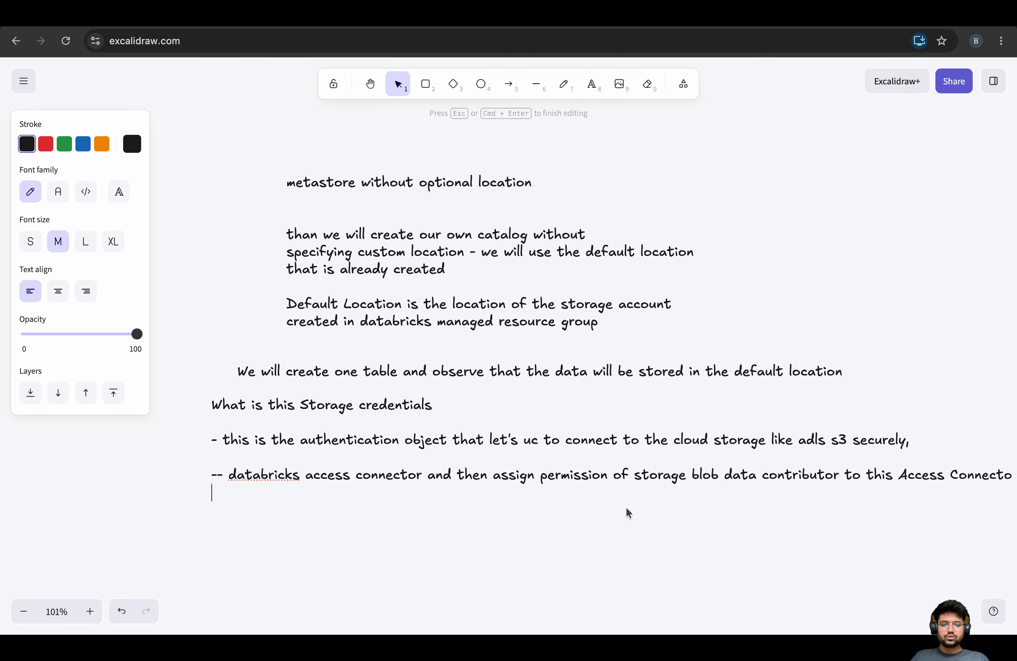
Review the note's storage credentials heading and its databricks access connector line, highlighting the key terms
double_click(517, 474)
double_click(333, 474)
double_click(272, 476)
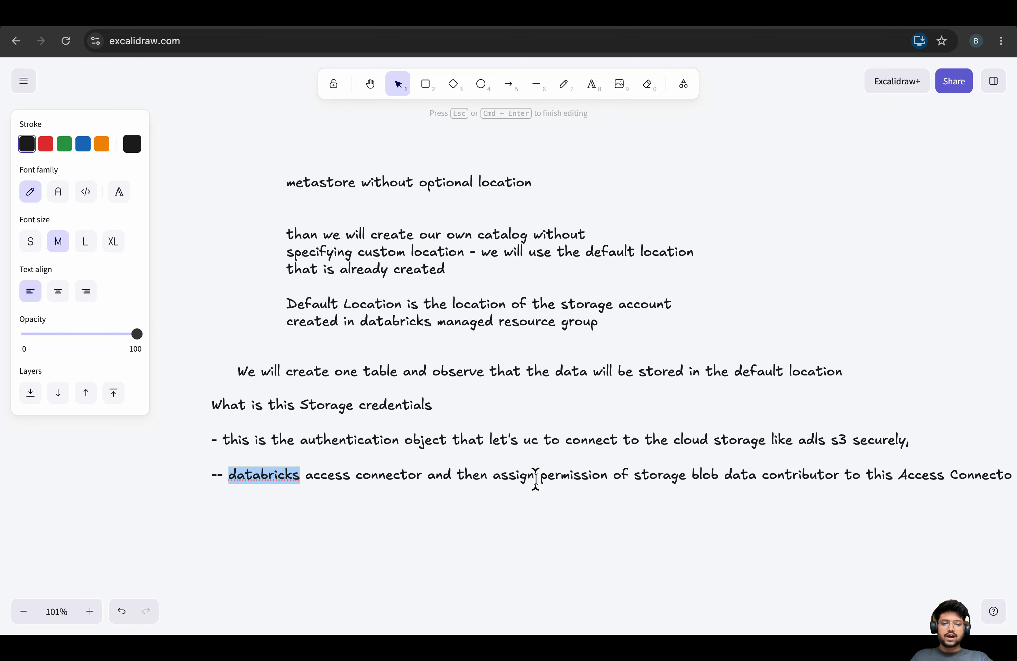
left_click(392, 523)
left_click_drag(301, 405, 436, 410)
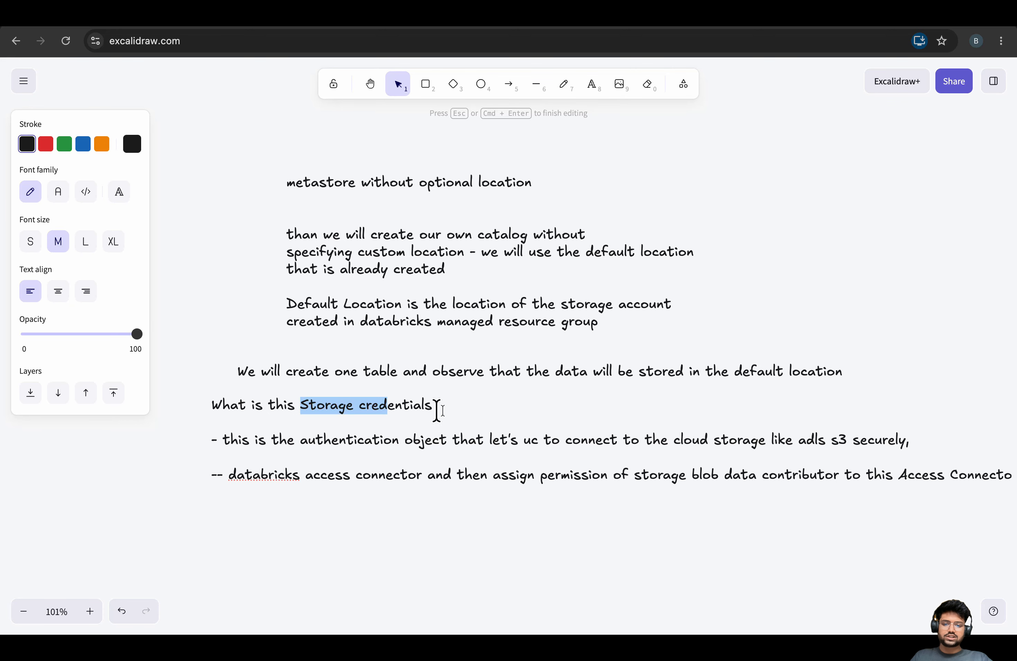
left_click(459, 411)
left_click(290, 461)
left_click_drag(223, 476, 410, 482)
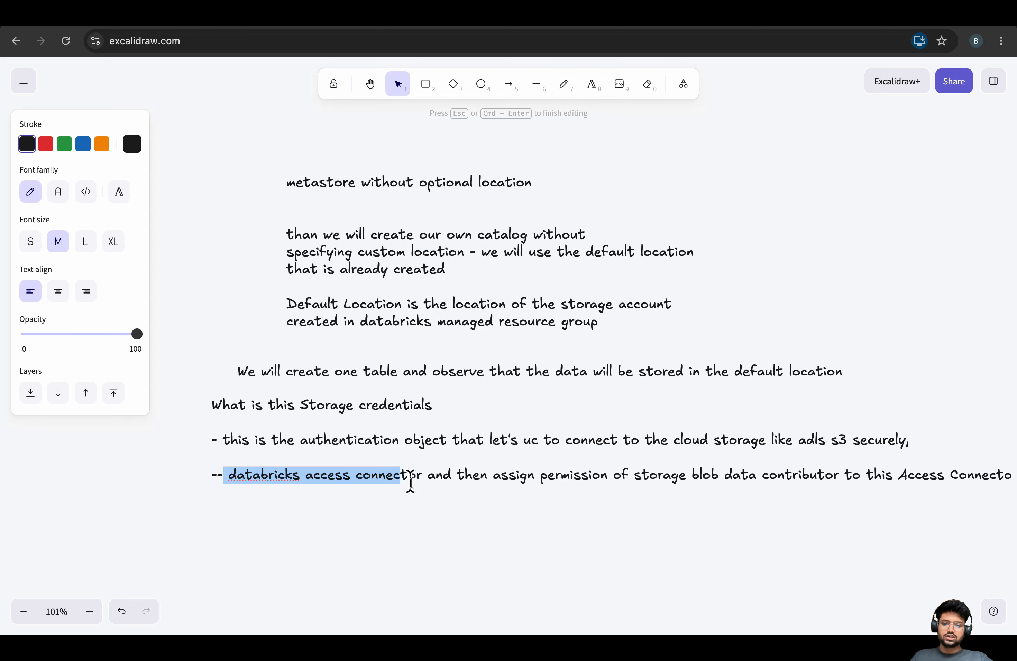
left_click(412, 494)
Return to the Databricks external location form and choose to create a new storage credential, ready for its access connector ID
left_click(472, 28)
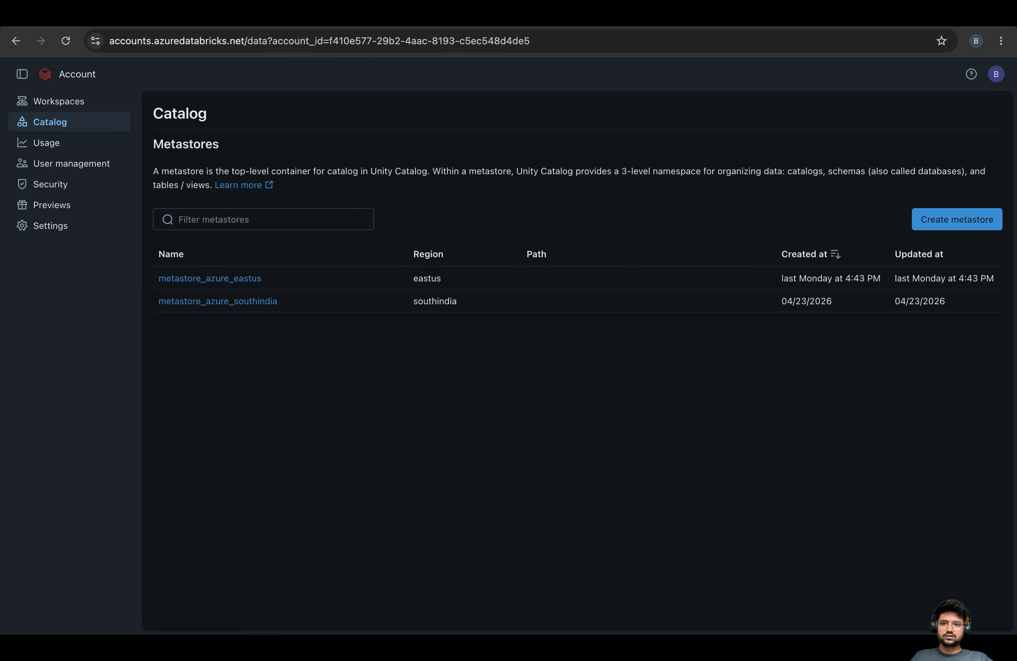
left_click(337, 25)
left_click(450, 448)
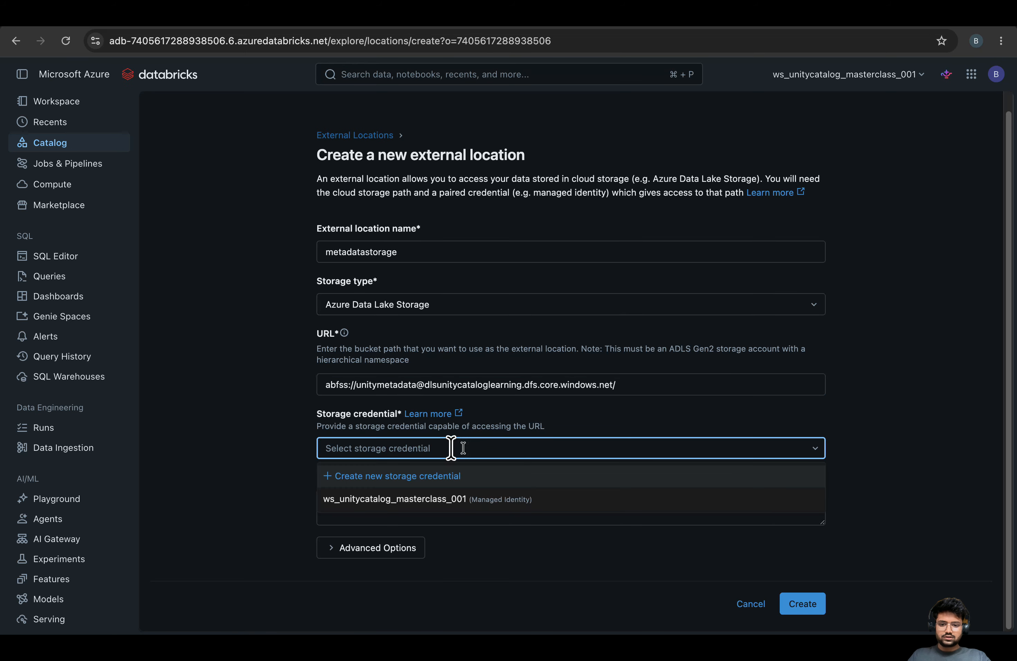
left_click(399, 477)
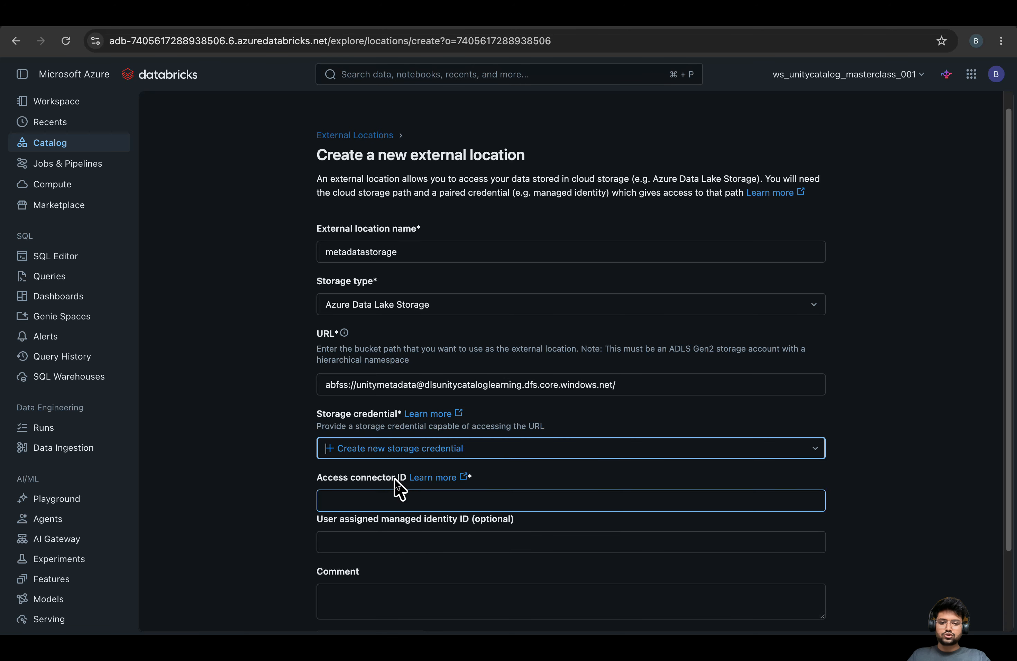
scroll(386, 451, "down", 2)
left_click(348, 405)
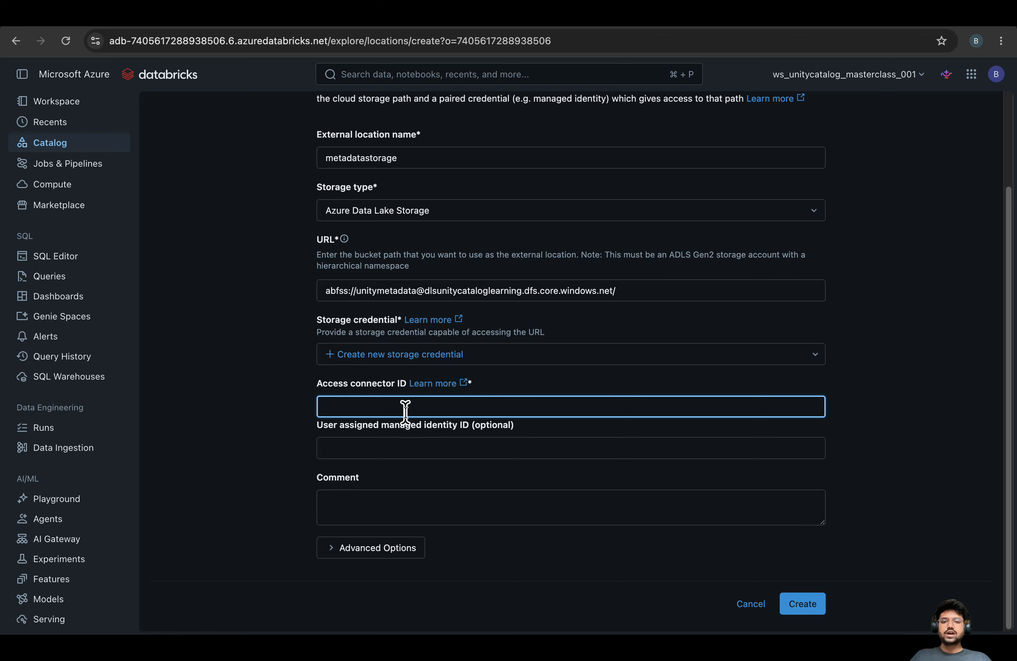
In the Azure portal, search the Marketplace for databricks access connector from resource group rg_unitycatalog_masterclass_001
left_click(187, 11)
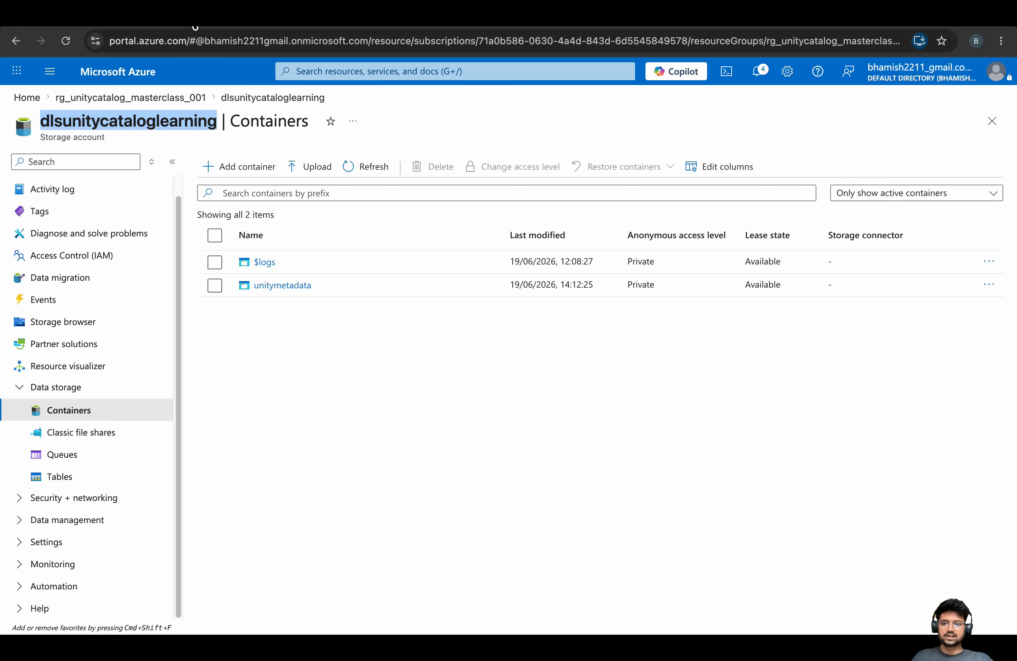
left_click(140, 100)
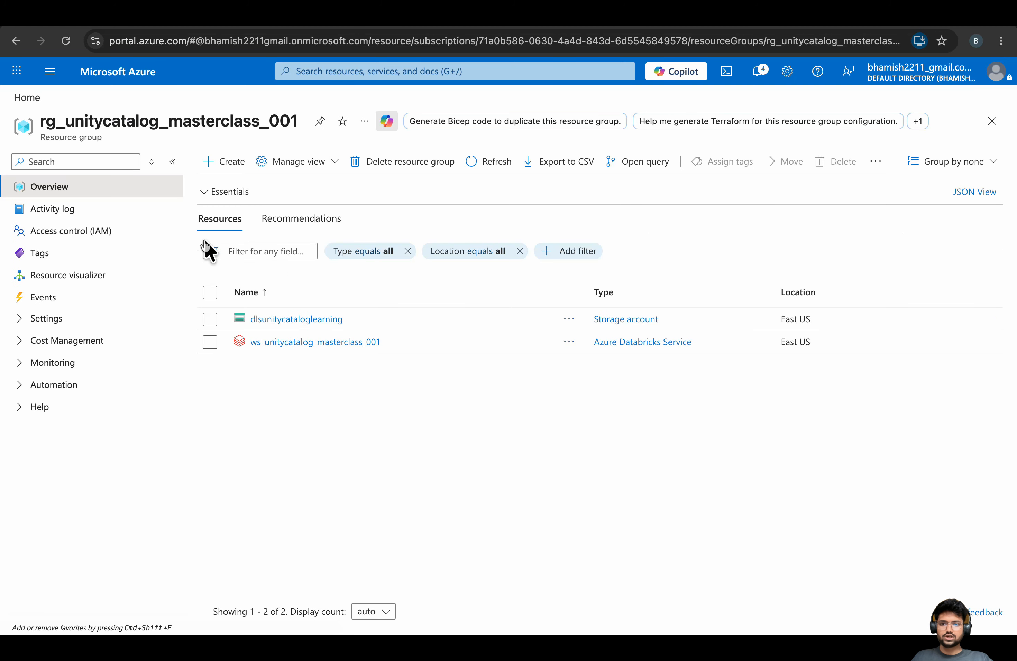
left_click(221, 162)
left_click(225, 168)
type("databricks access connector")
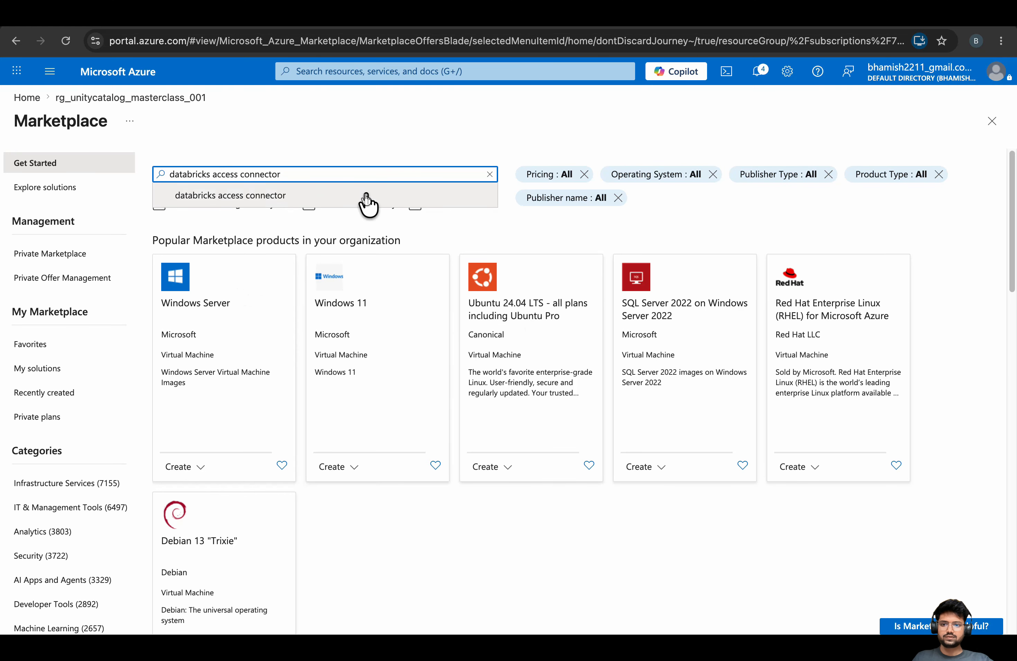
left_click(365, 196)
scroll(380, 383, "down", 1)
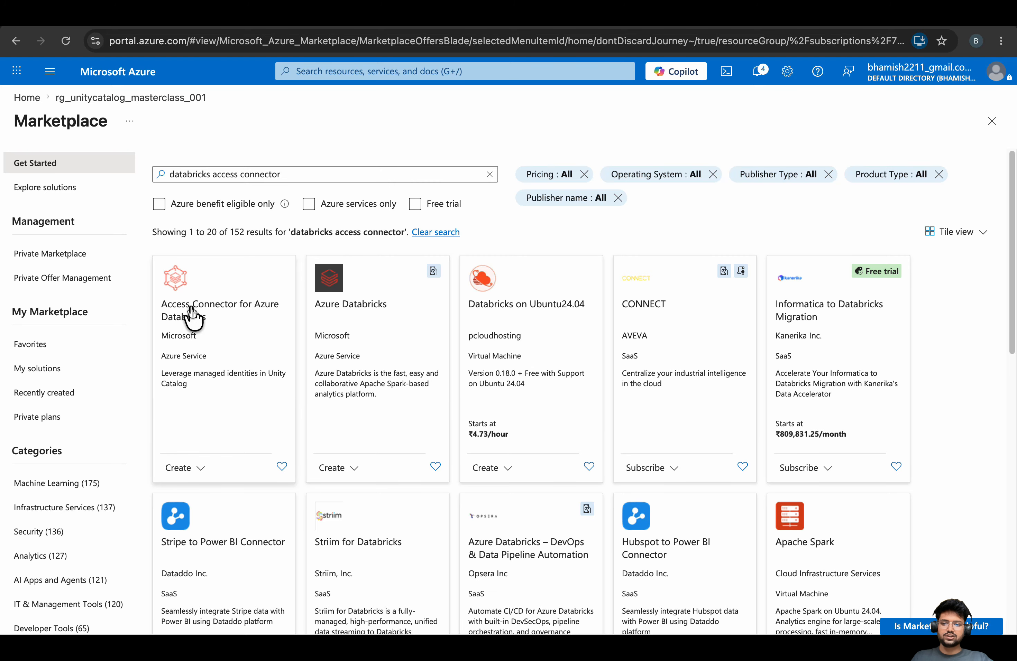
Start creating an Access Connector for Azure Databricks and name it unitymetastoreaccessconnector
left_click(189, 468)
scroll(559, 368, "down", 1)
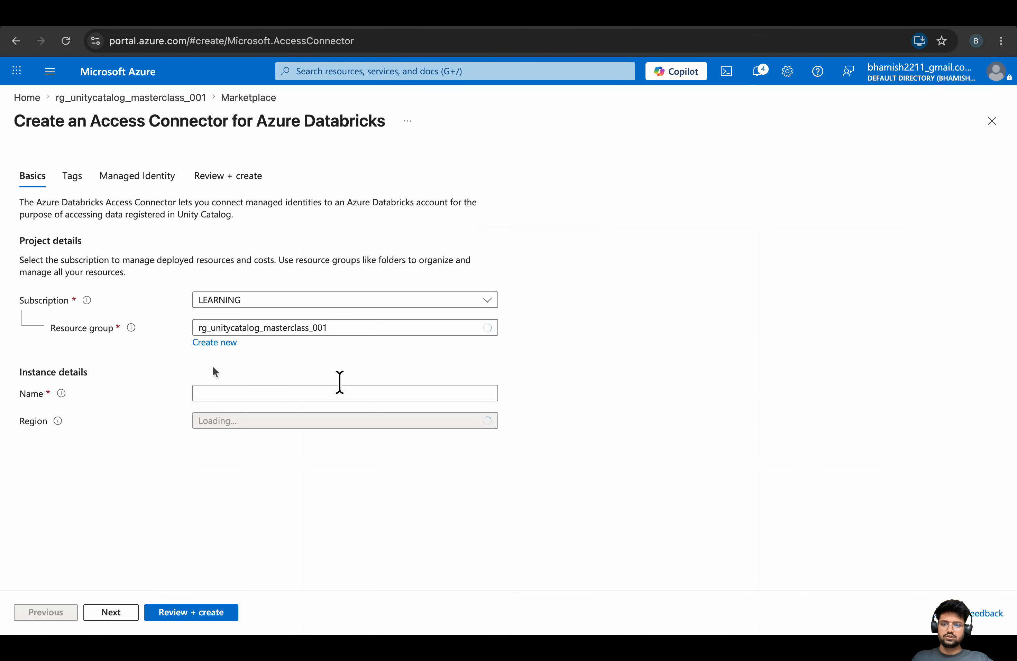
left_click(219, 390)
type("unitymetastoreaccessconnector")
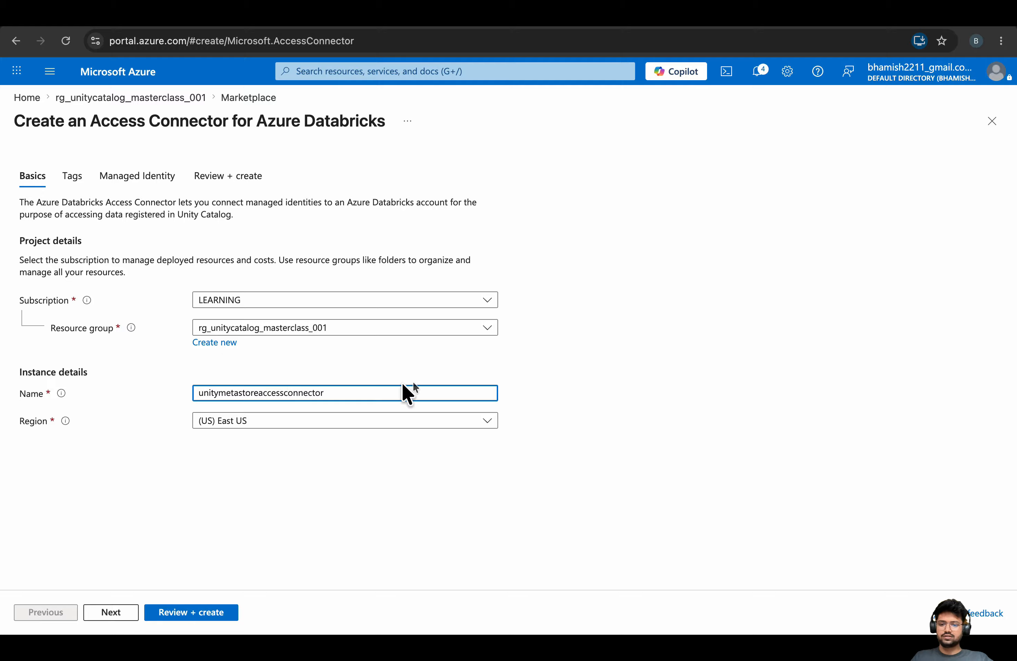
Deploy the access connector without tags, keeping its system assigned managed identity on
left_click(108, 614)
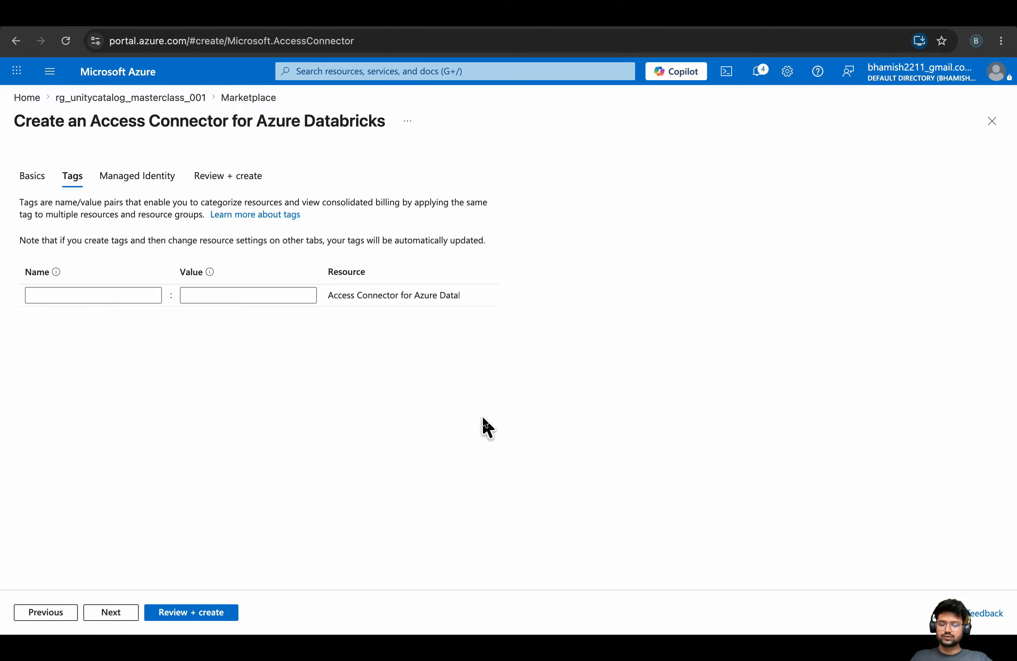
left_click(109, 614)
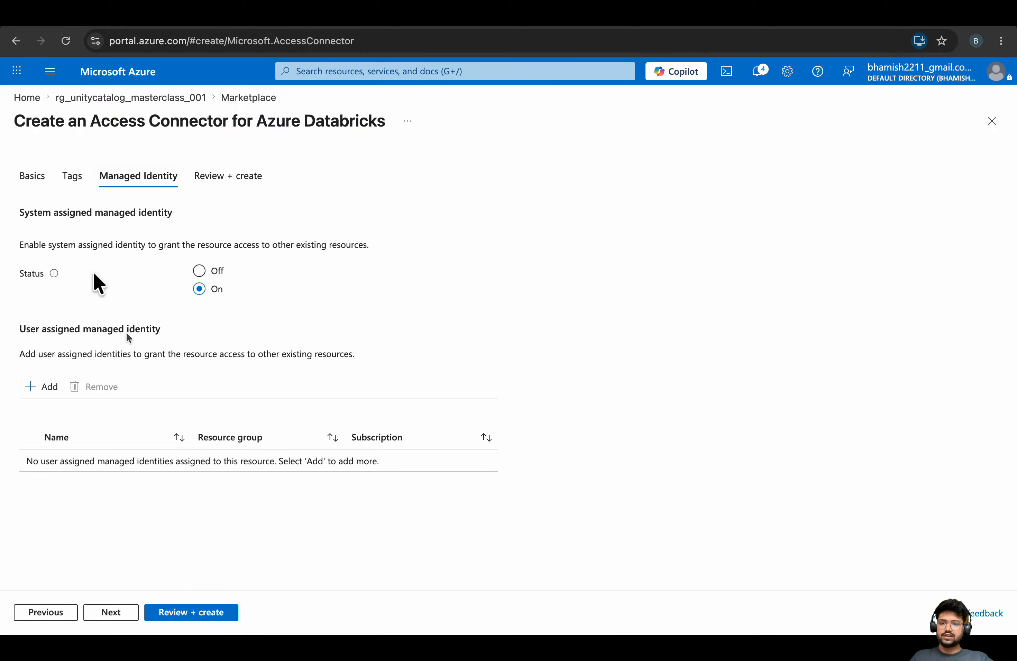
left_click(117, 611)
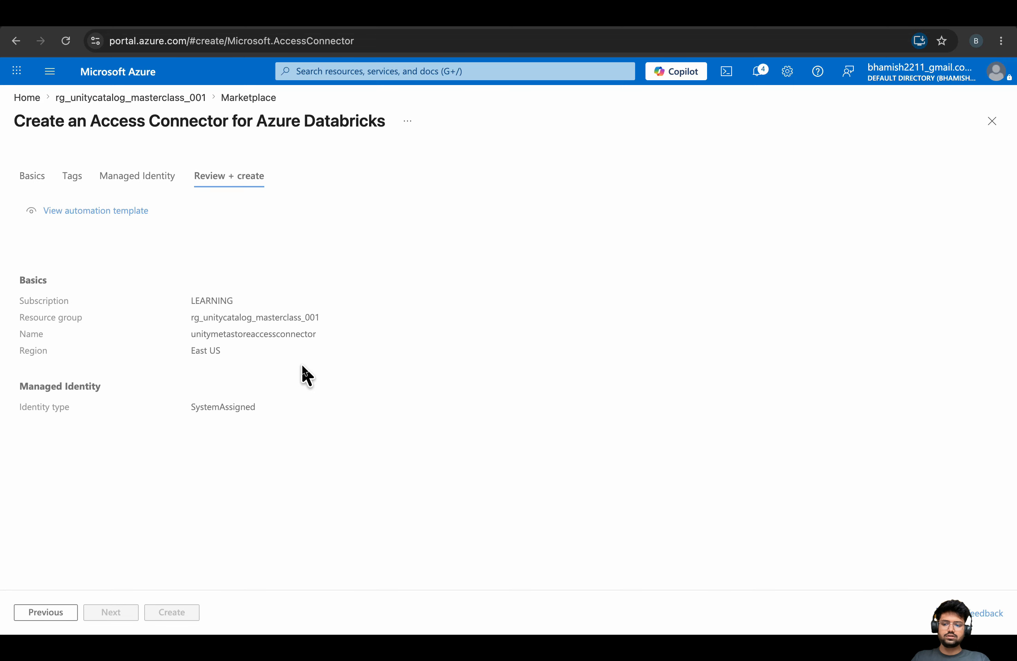
left_click(165, 613)
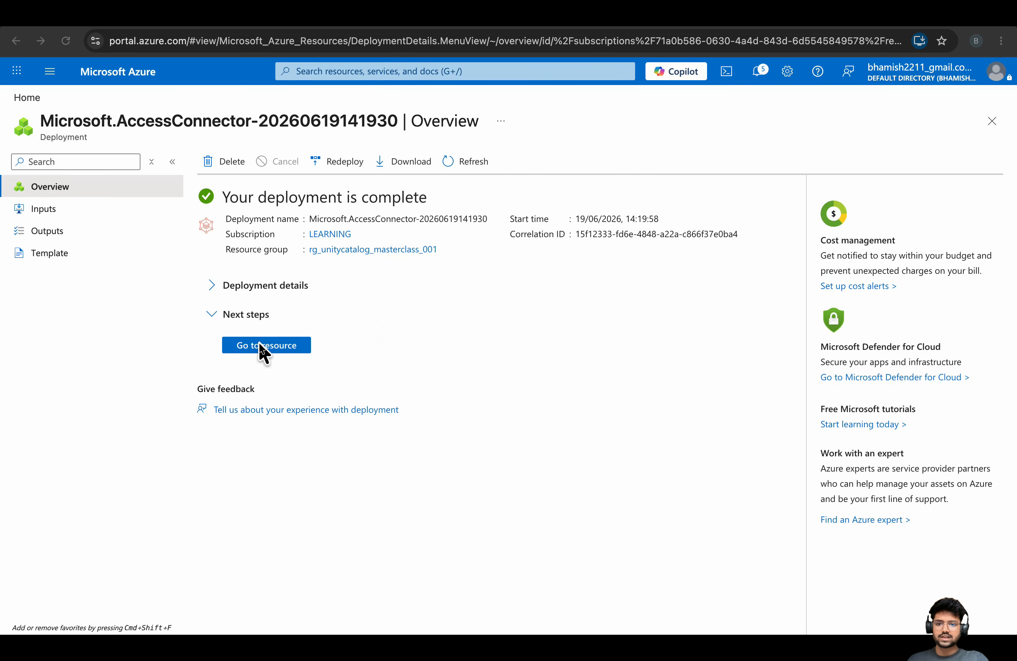
Copy the resource ID of unitymetastoreaccessconnector and enter it as the access connector ID in the Databricks external location form
left_click(262, 346)
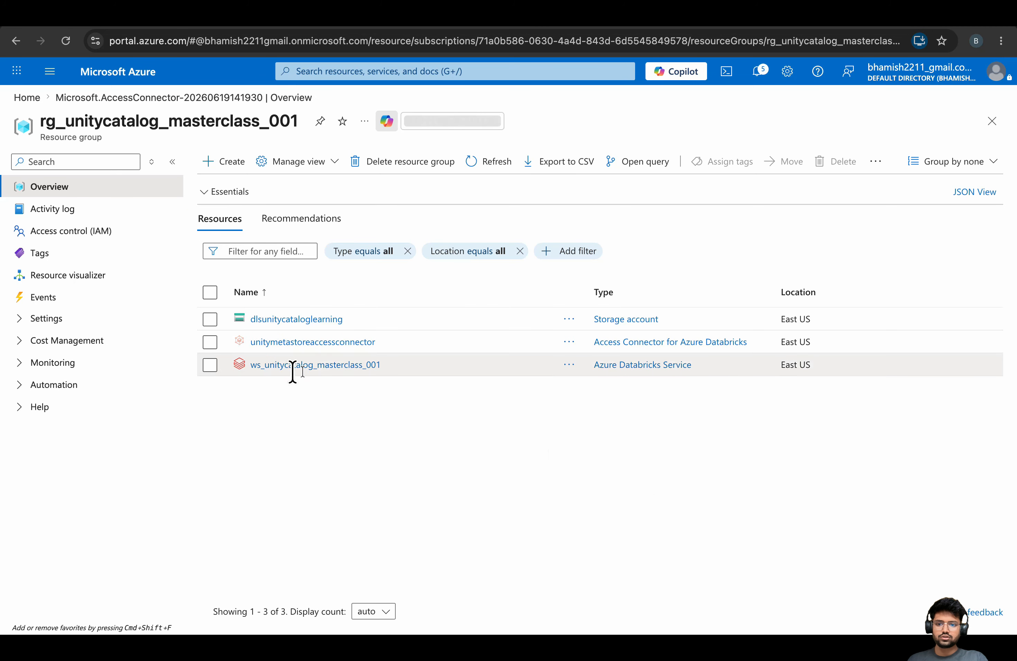
left_click(336, 347)
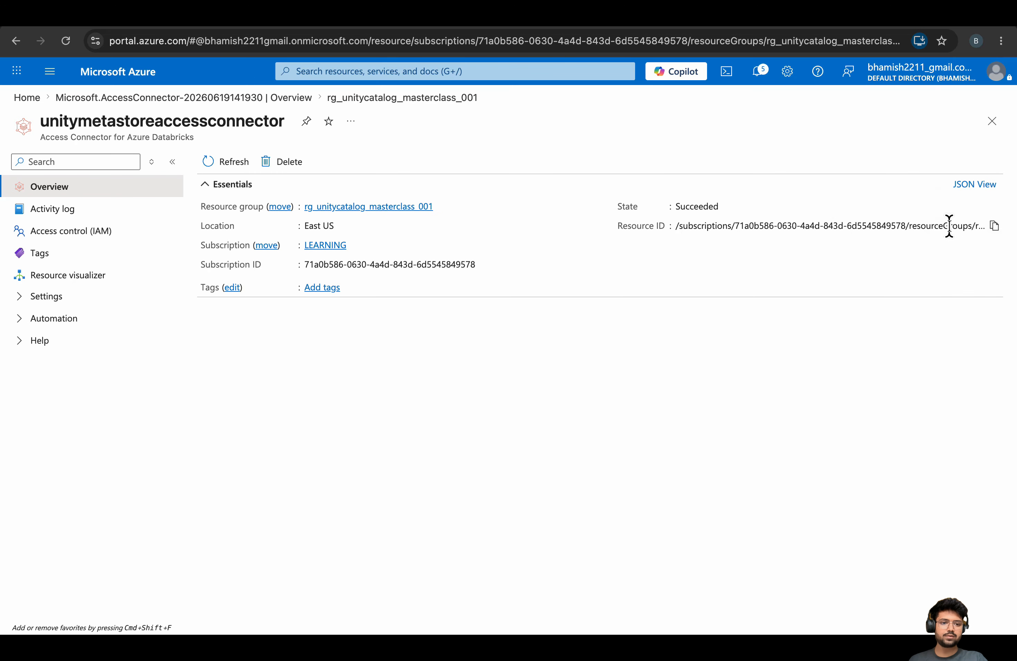
left_click(994, 226)
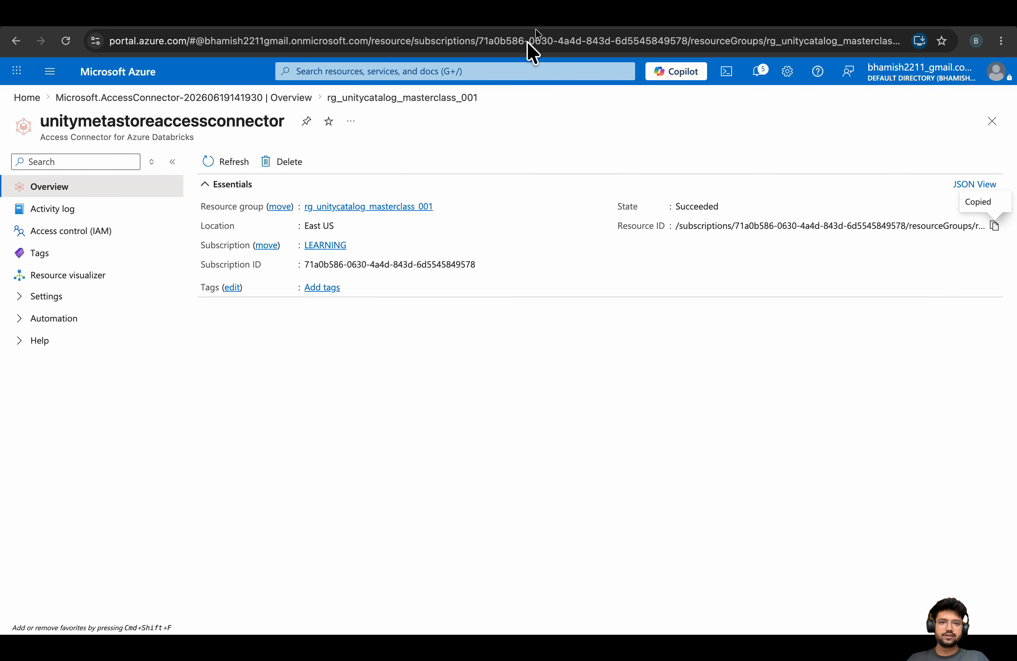
left_click(478, 29)
left_click(311, 26)
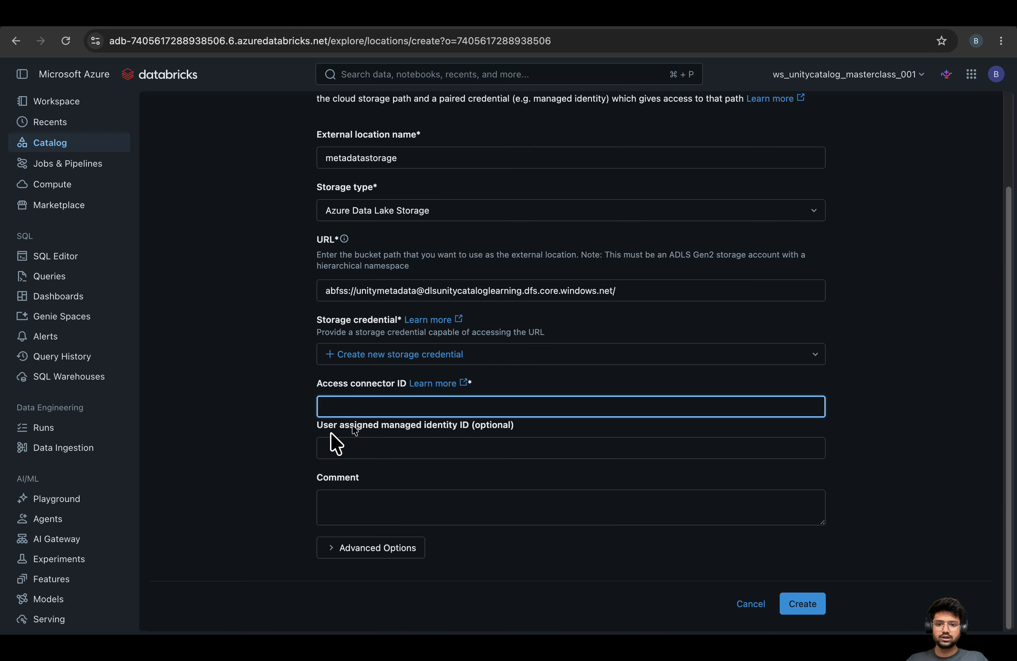
key("super+v")
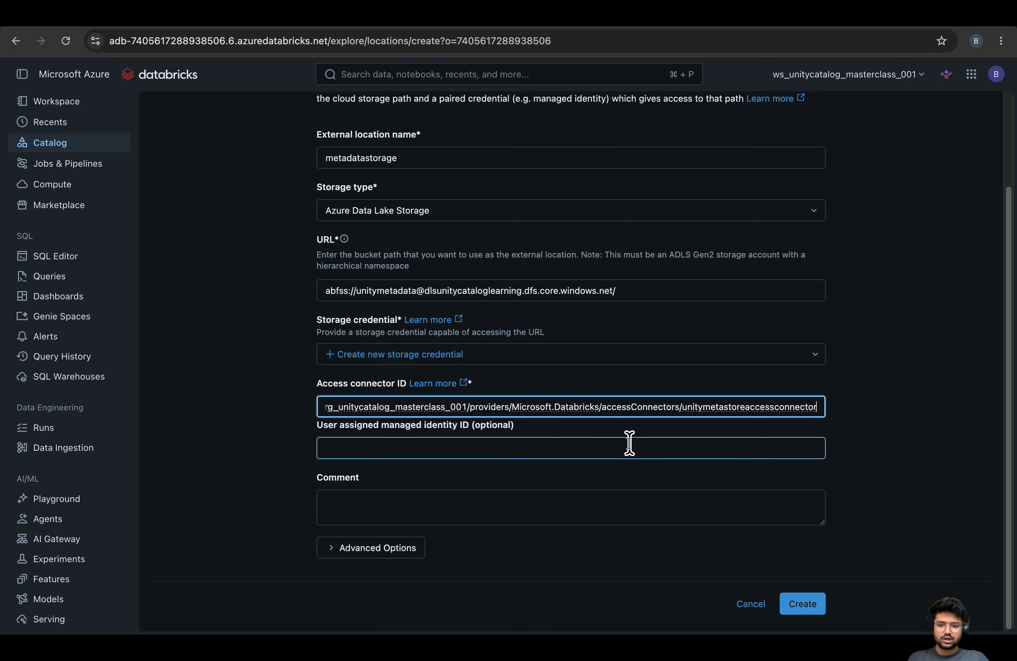
Try to create external location metadatastorage with the new storage credential and review the permission check results
scroll(538, 380, "up", 2)
scroll(538, 380, "down", 2)
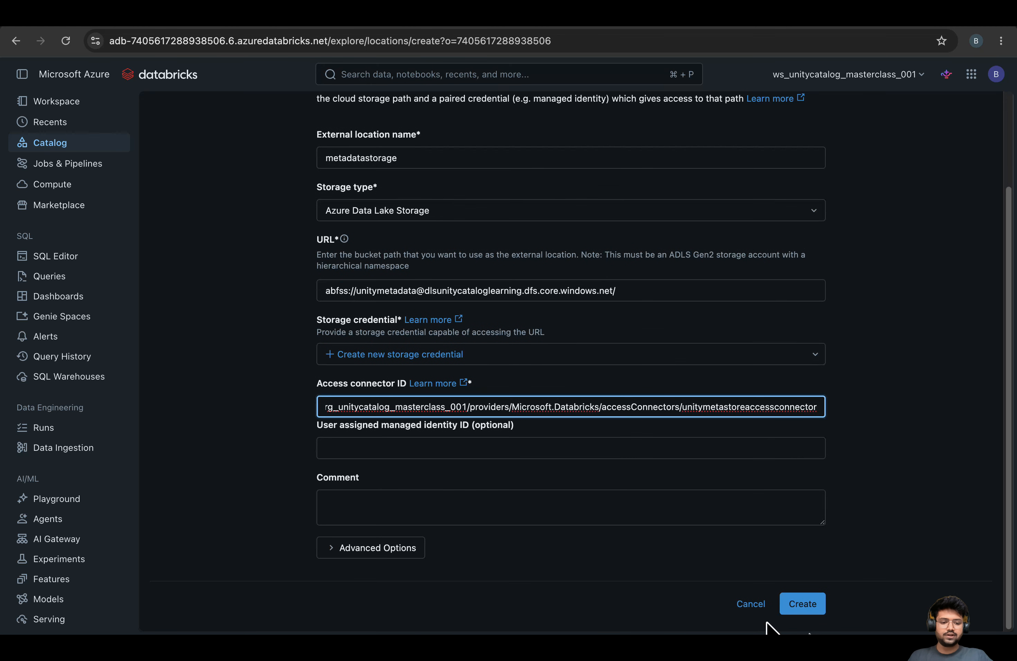
left_click(802, 603)
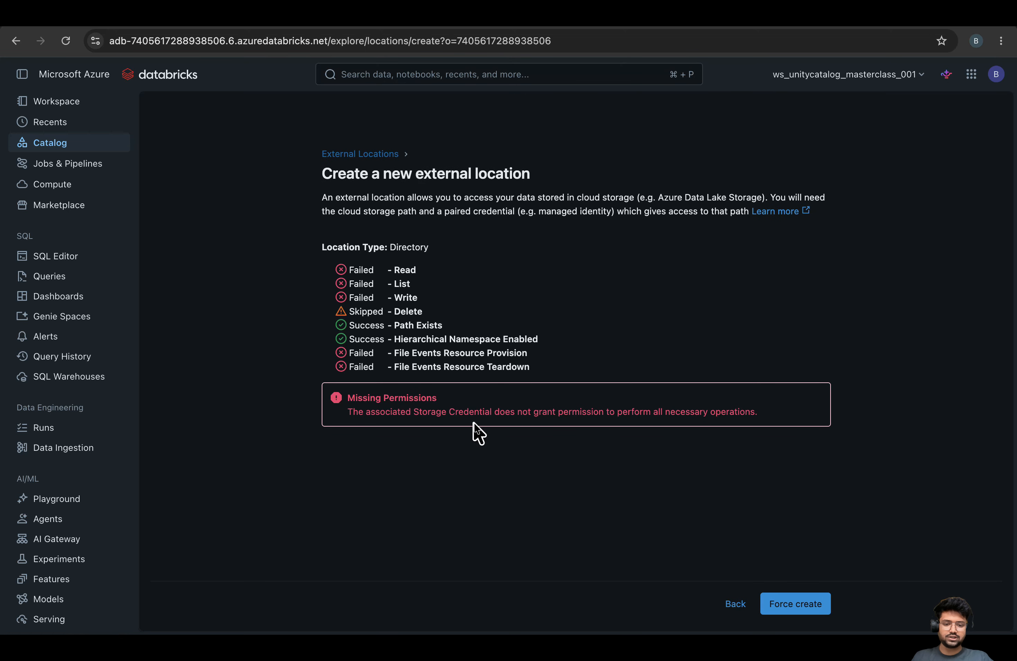
left_click_drag(768, 413, 304, 405)
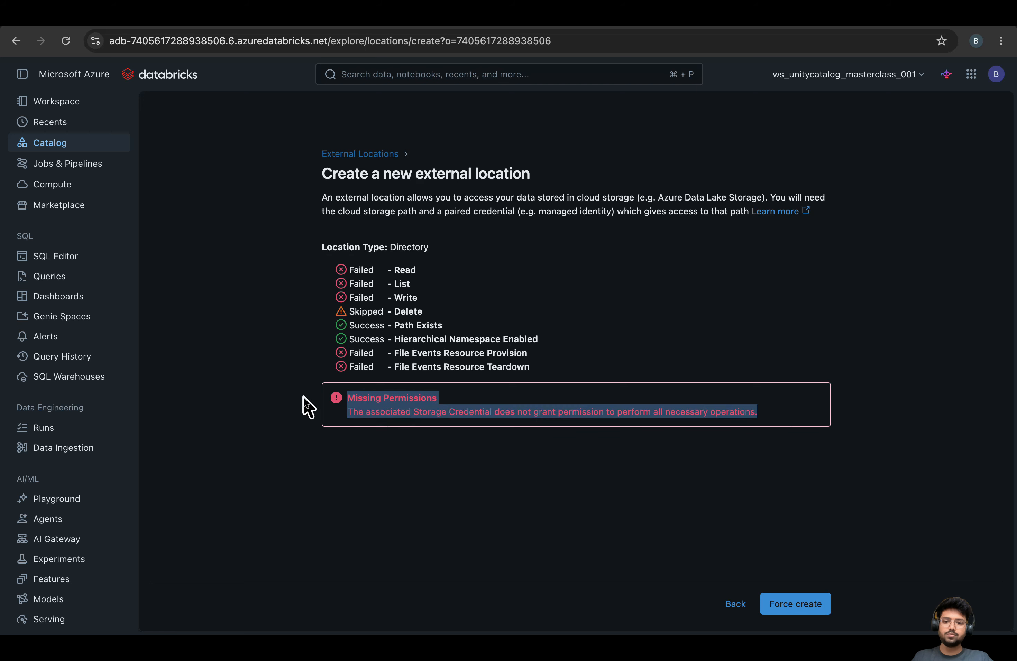
left_click(260, 320)
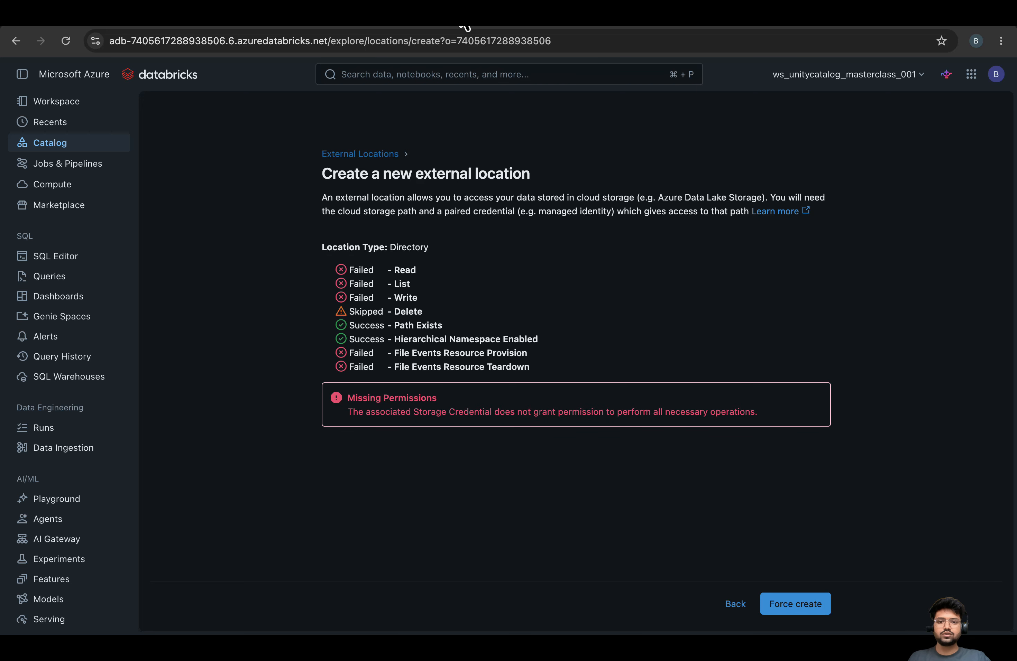
In the Azure portal, start a new role assignment in the access control of storage account dlsunitycataloglearning
left_click(455, 11)
left_click(313, 12)
left_click(136, 11)
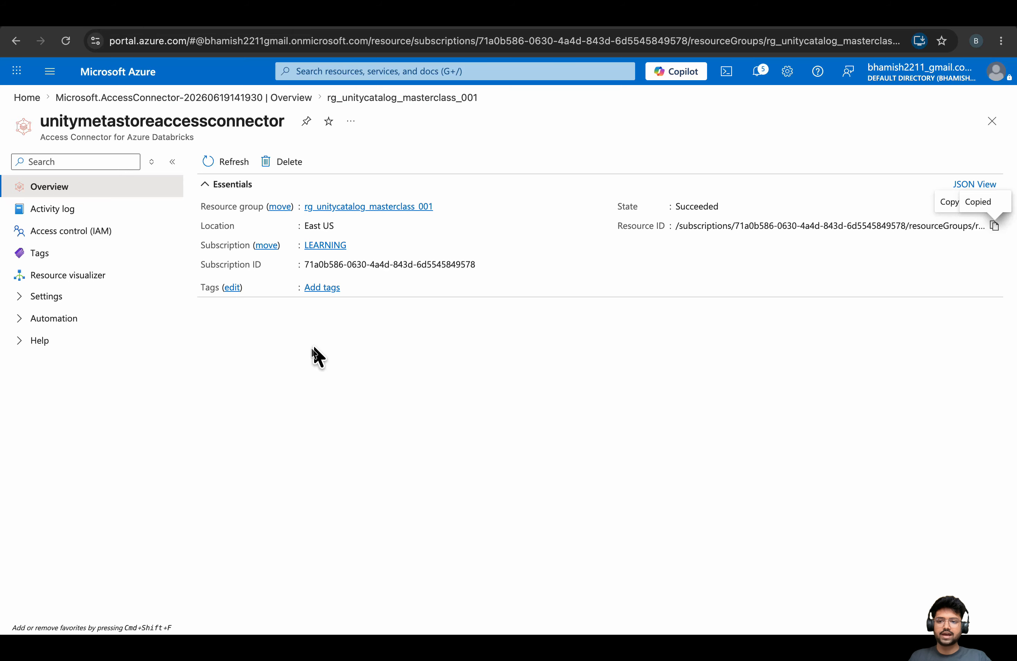
left_click(70, 232)
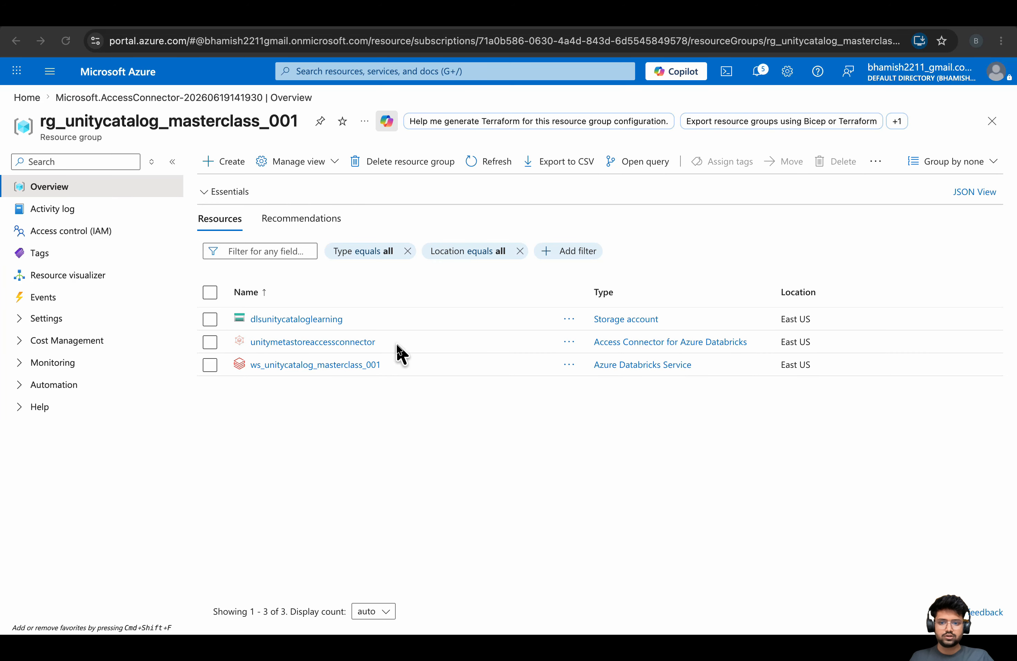
left_click(274, 321)
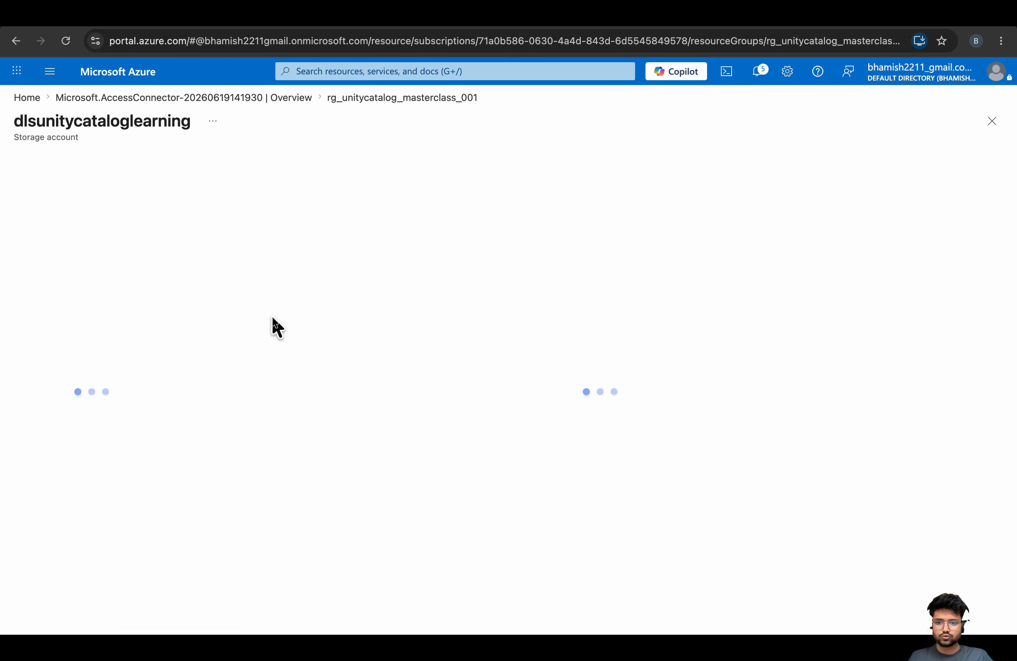
left_click(69, 278)
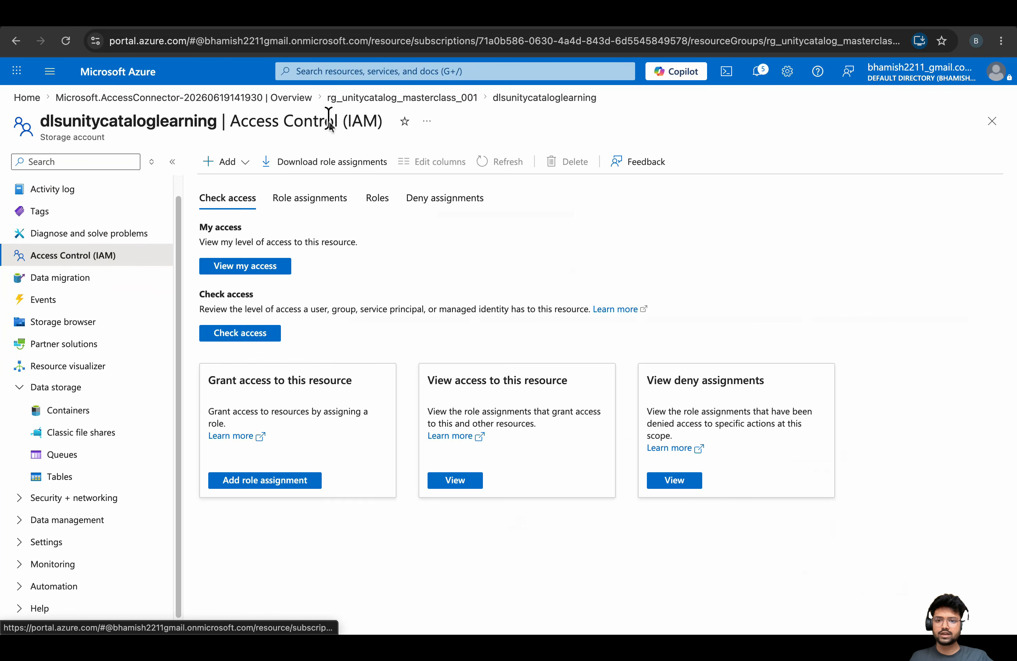
left_click(234, 164)
left_click(232, 189)
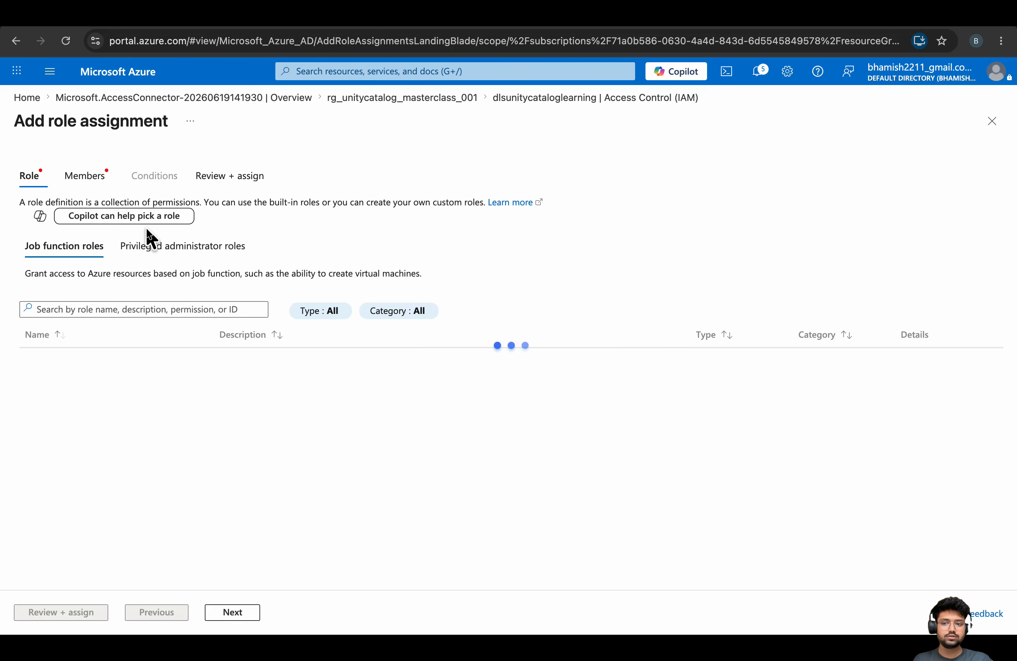
Find the Storage Blob Data Contributor role and select it for the assignment
left_click(106, 308)
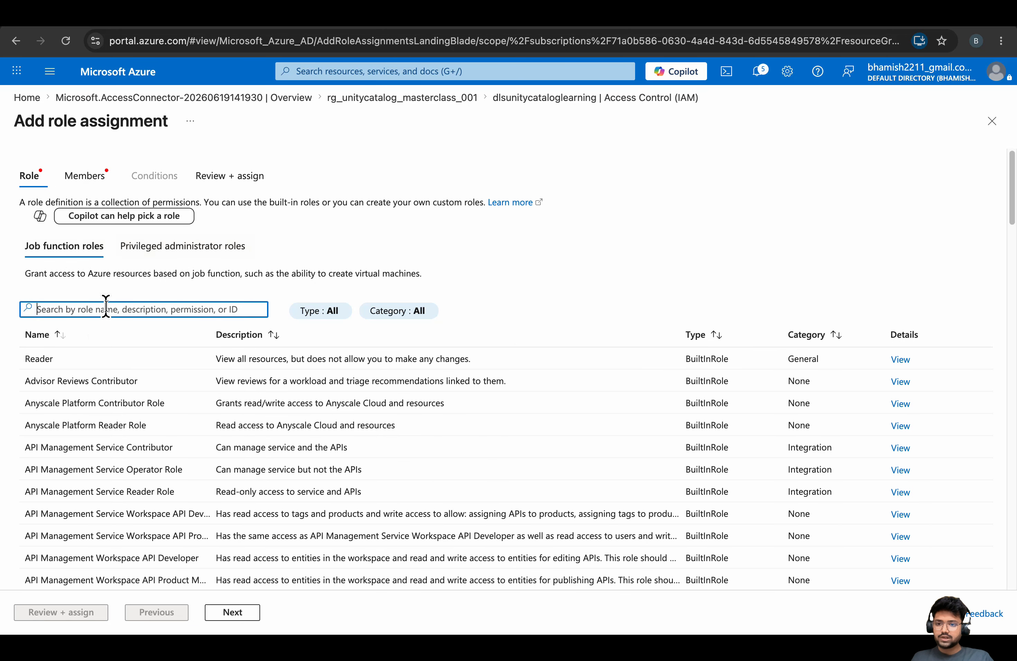
type("Storage Blo")
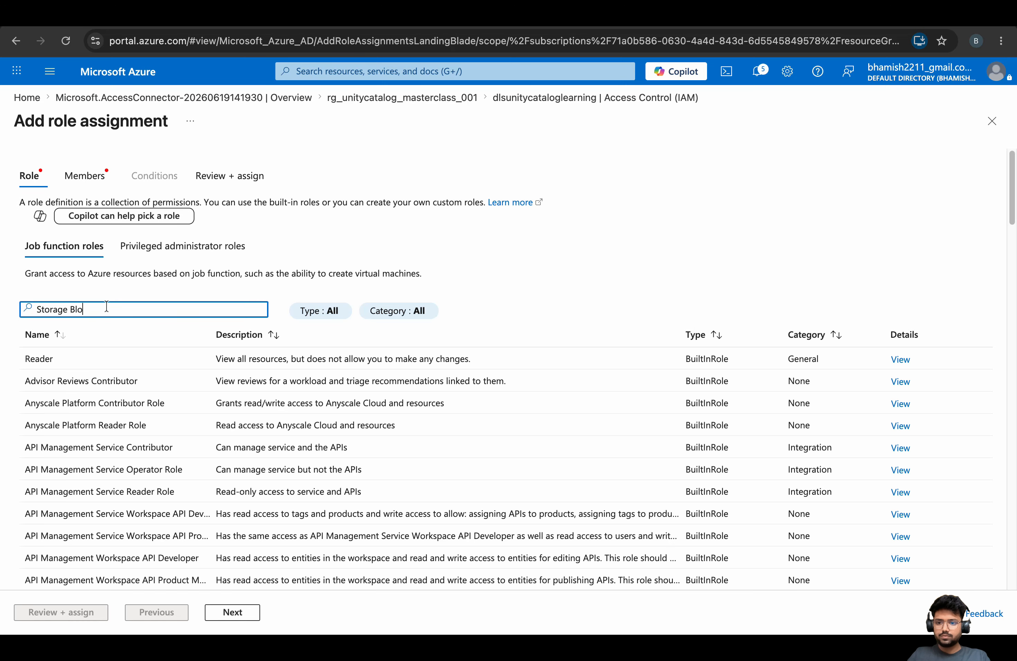
type("b Data Contribute")
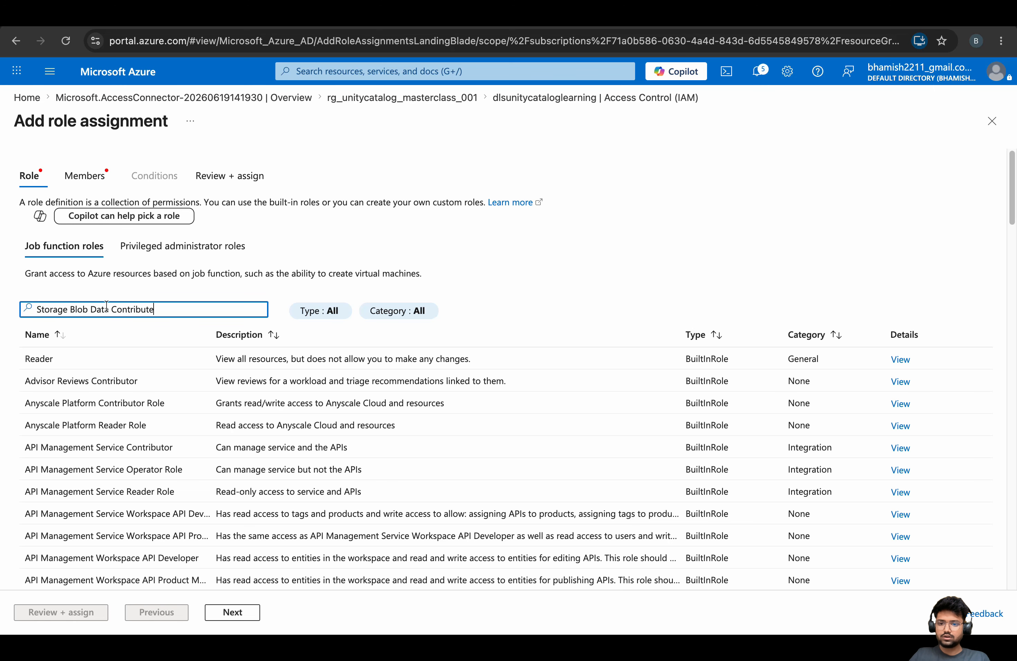
key("BackSpace")
type("or")
left_click(113, 358)
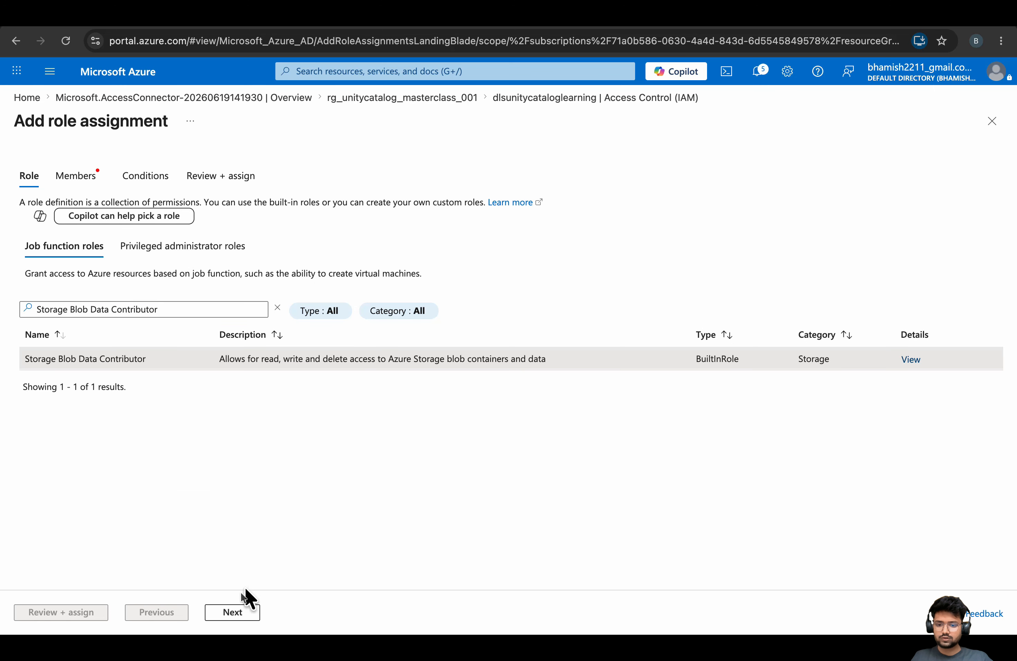
Assign access to a managed identity and add the Access Connector for Azure Databricks unitymetastoreaccessconnector as the member
left_click(241, 610)
left_click(174, 259)
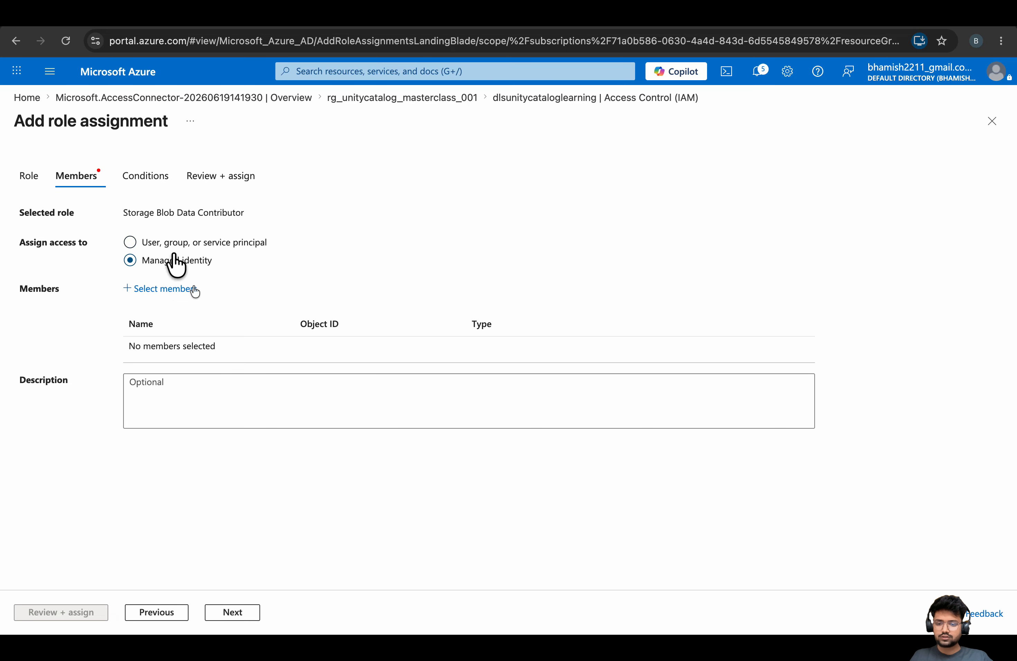
left_click(189, 290)
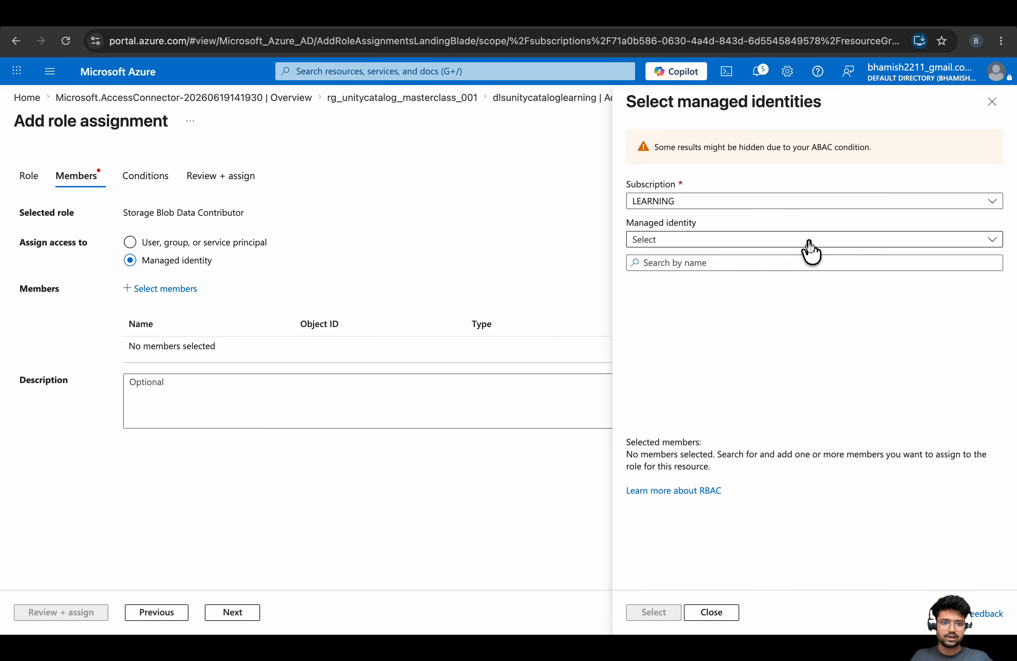
left_click(809, 242)
left_click(702, 353)
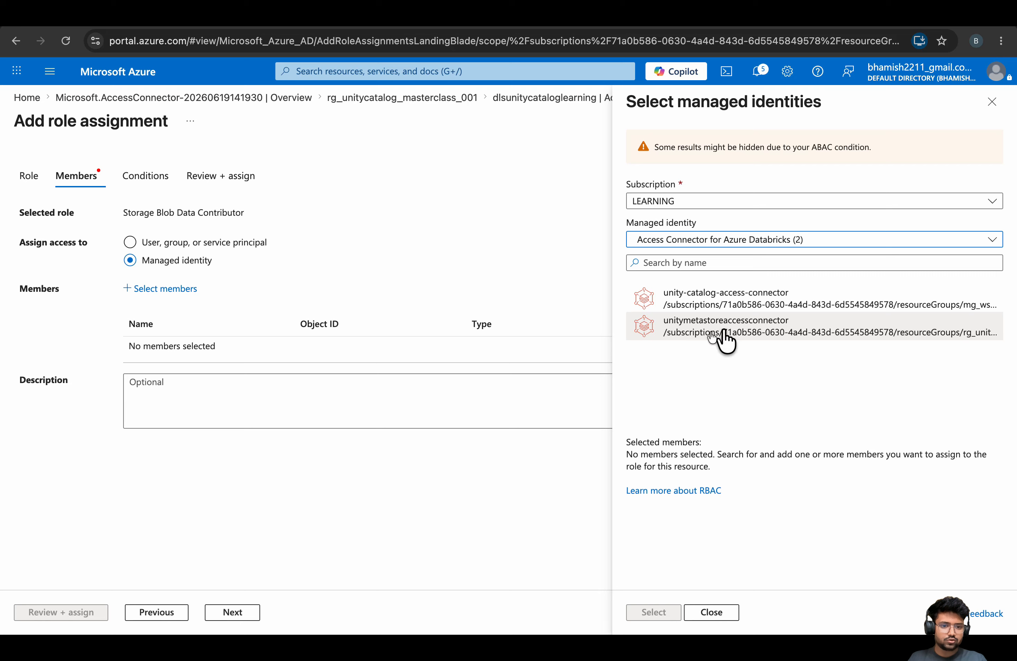
left_click(689, 337)
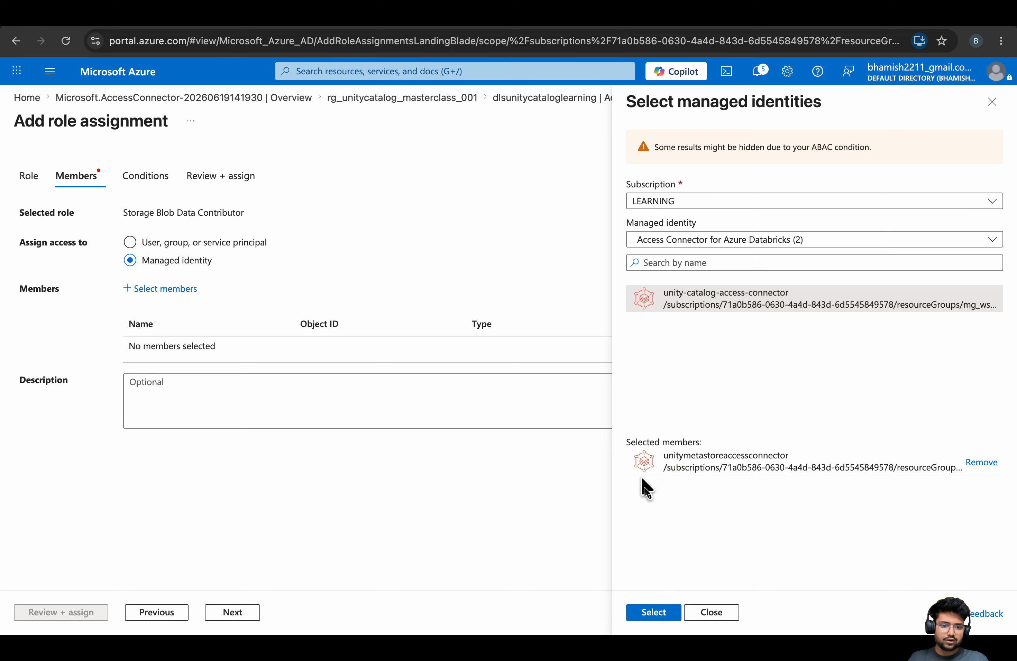
left_click(650, 613)
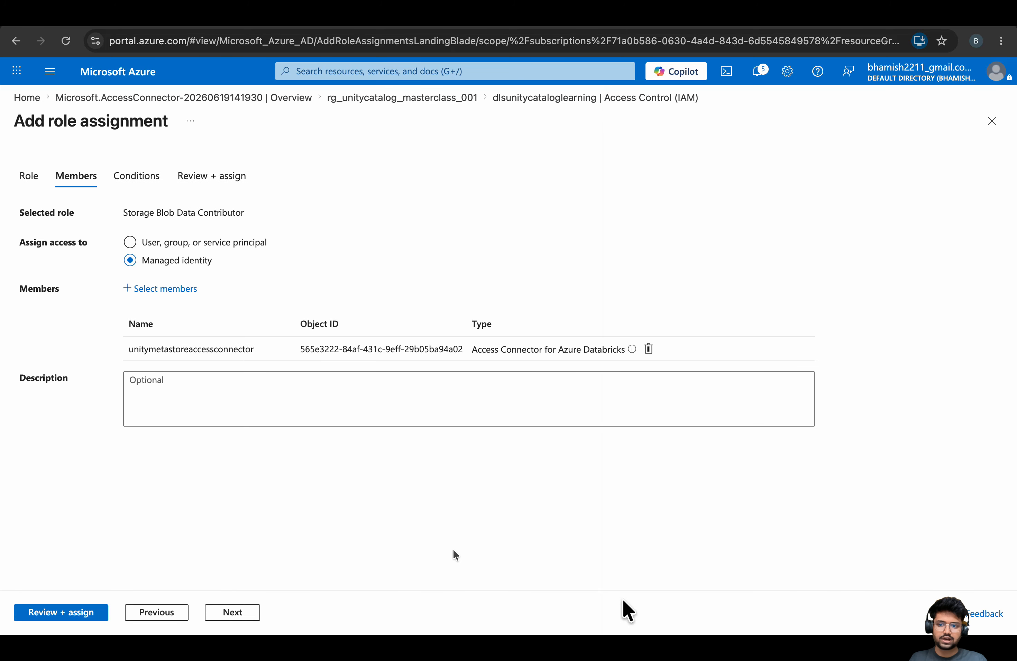
Leave the role assignment without a condition, review it and assign the role
left_click(232, 612)
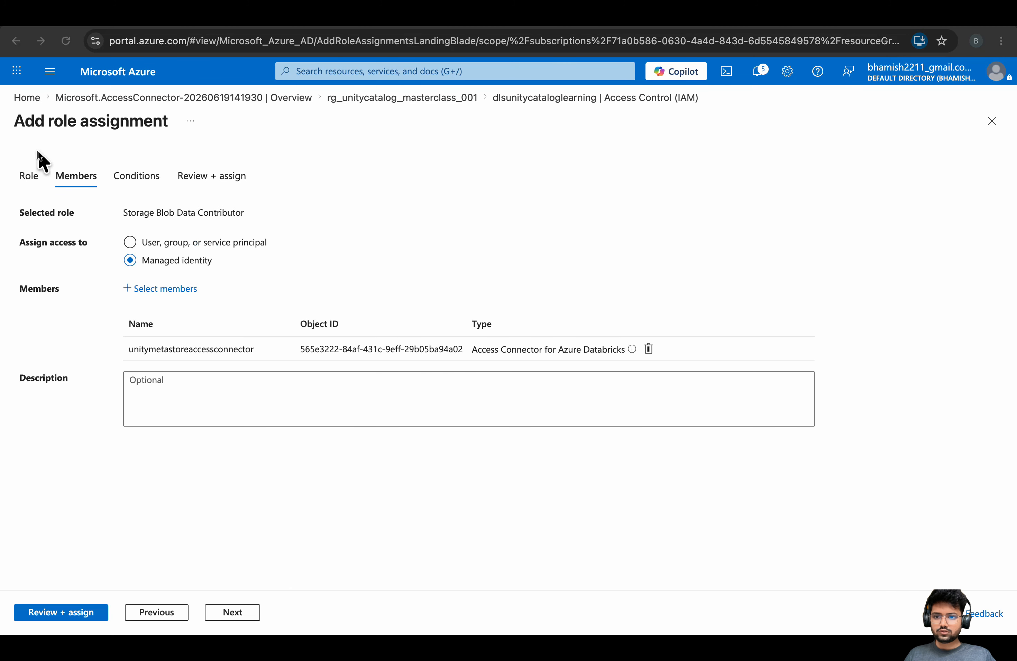
left_click(121, 184)
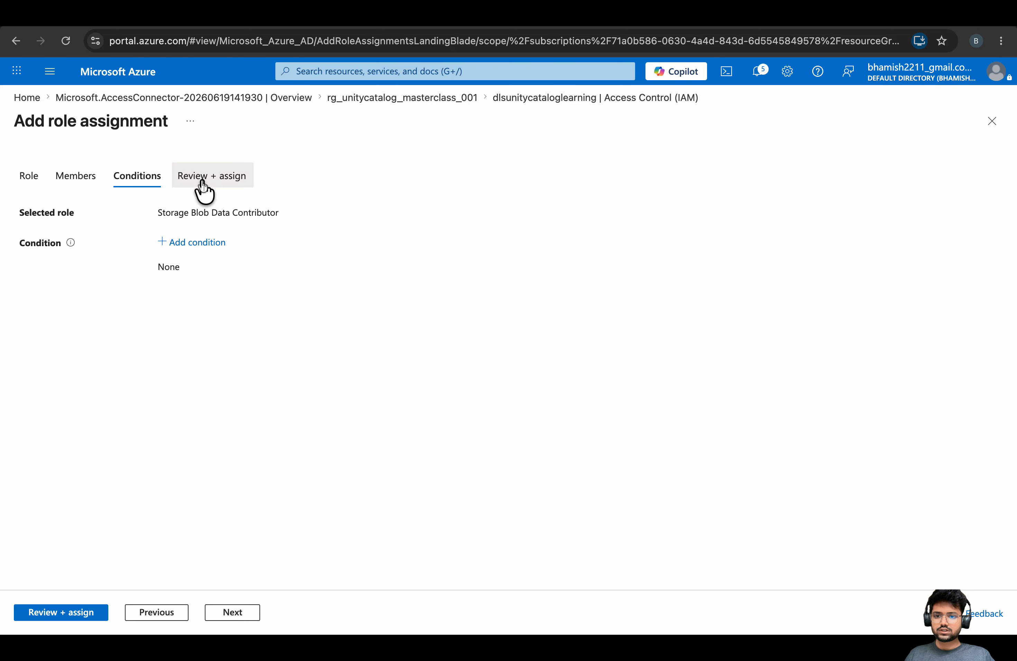
left_click(202, 181)
left_click(80, 613)
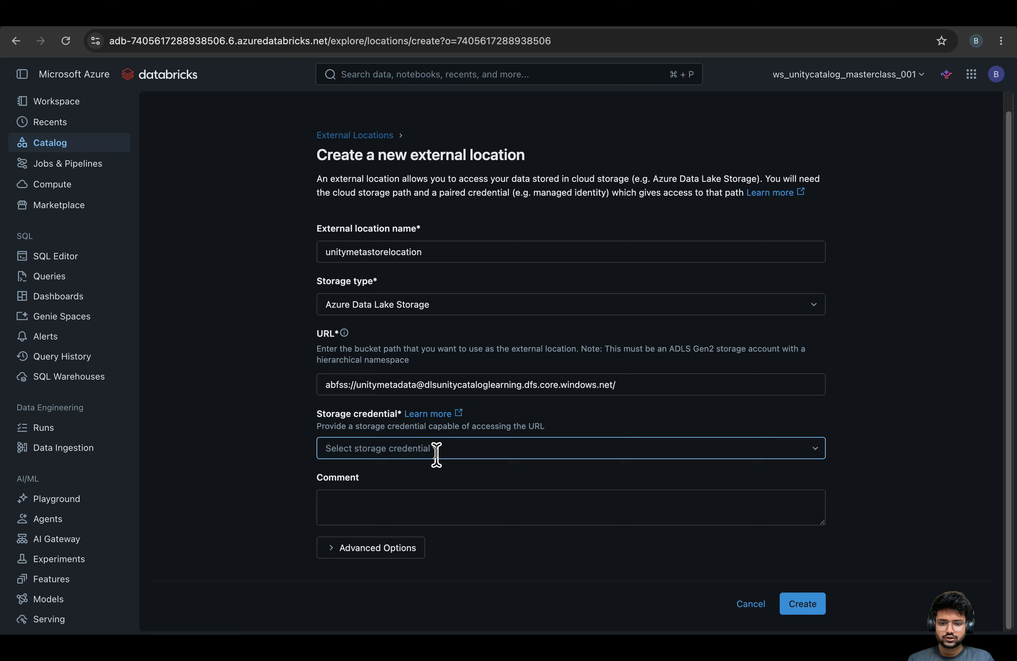
In the Databricks form for external location unitymetastorelocation, choose to create a new storage credential
left_click(435, 451)
left_click(389, 473)
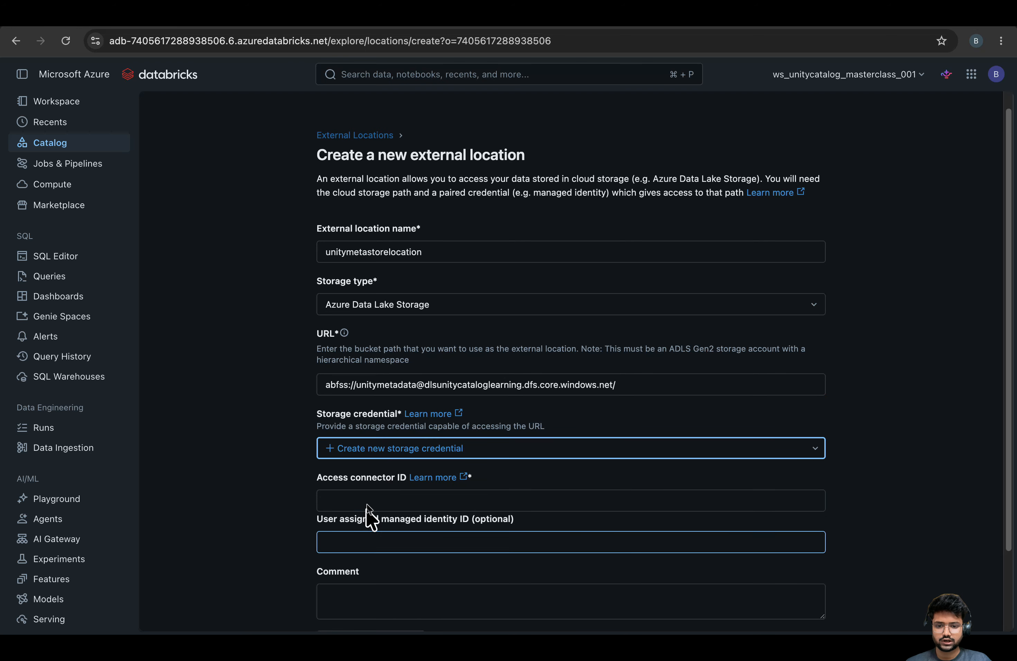
left_click(559, 447)
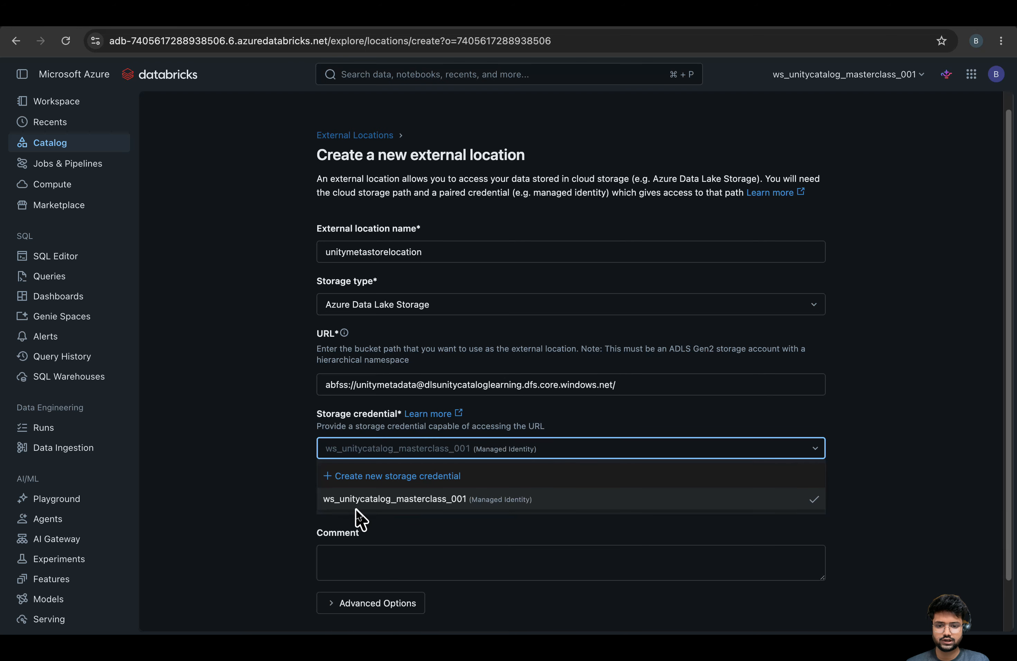
left_click(366, 481)
left_click(370, 496)
In the Azure portal, open unitymetastoreaccessconnector from resource group rg_unitycatalog_masterclass_001 and copy its resource ID
left_click(170, 6)
left_click(366, 352)
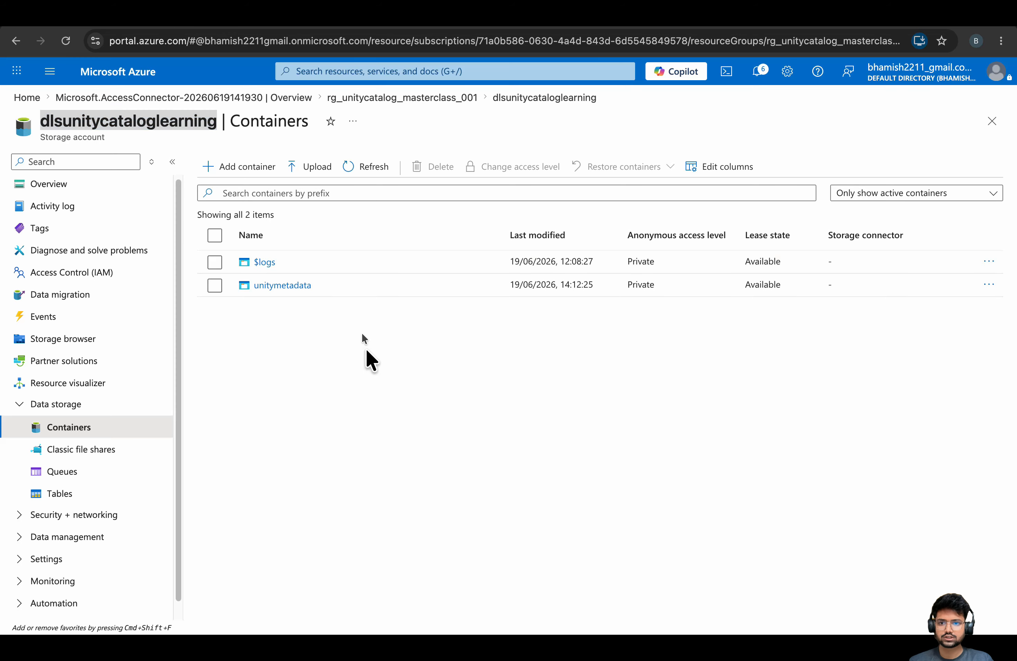
left_click(403, 99)
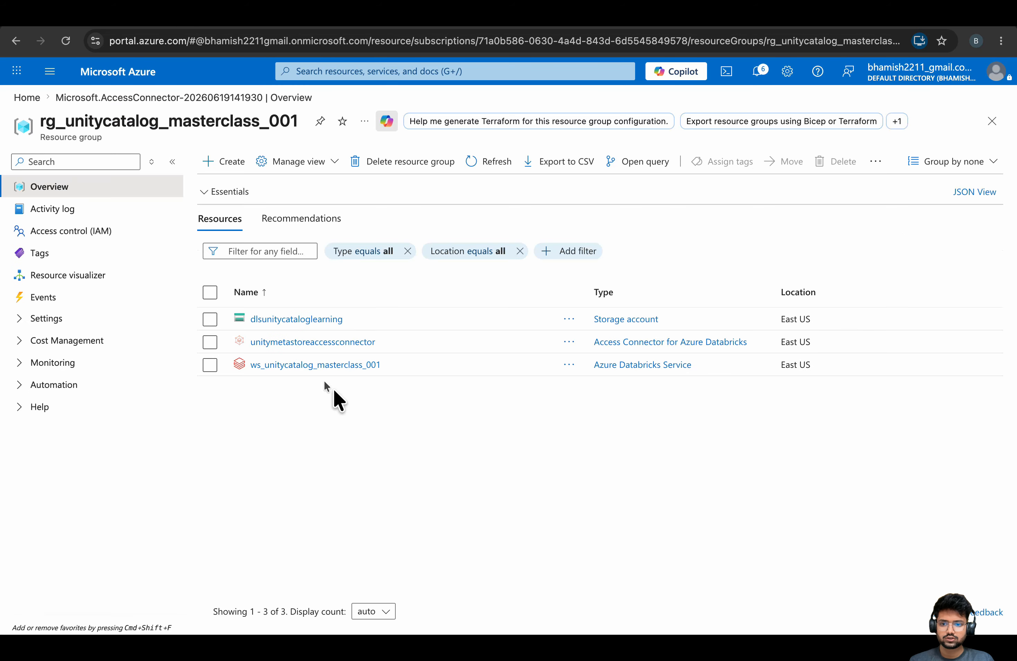
left_click(306, 342)
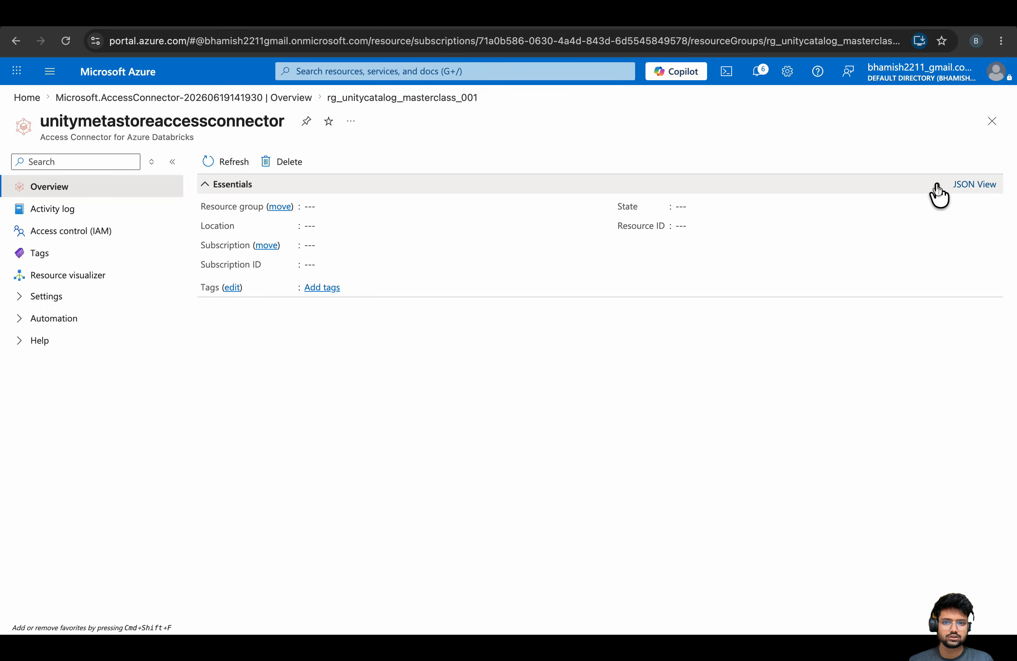
left_click(994, 226)
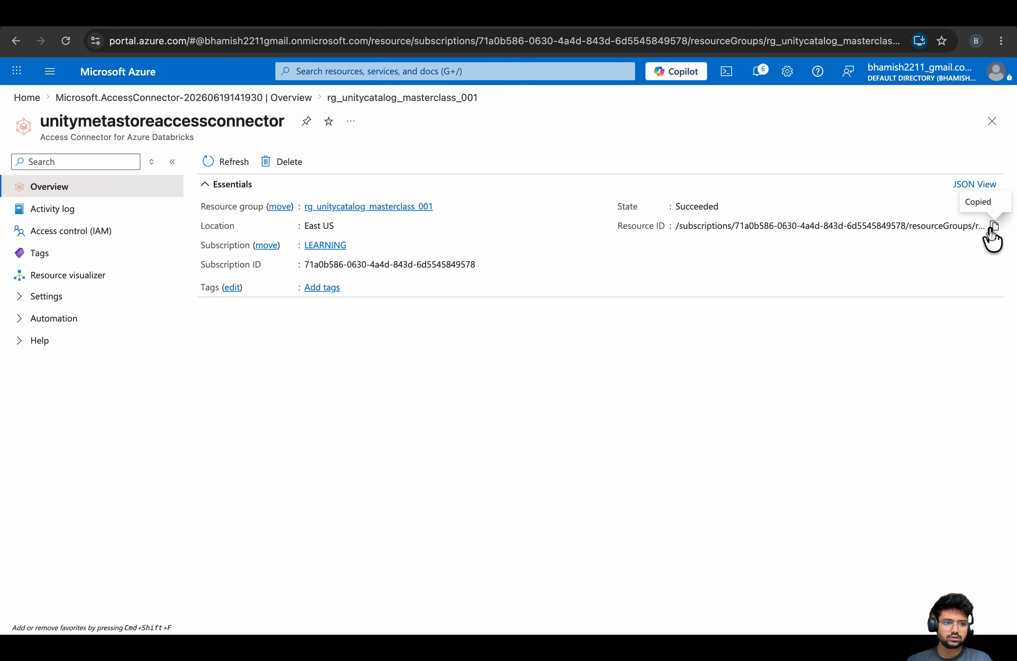
Return to Databricks, enter the copied resource ID as the access connector ID and submit external location unitymetastorelocation for creation
left_click(464, 24)
left_click(318, 27)
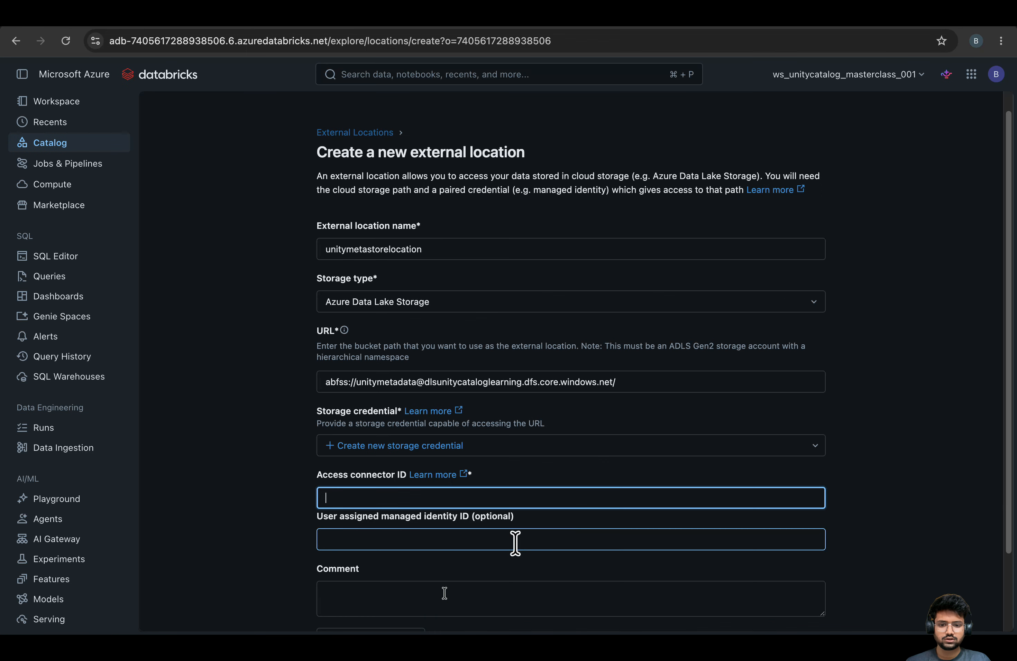
key("super+v")
scroll(536, 497, "down", 2)
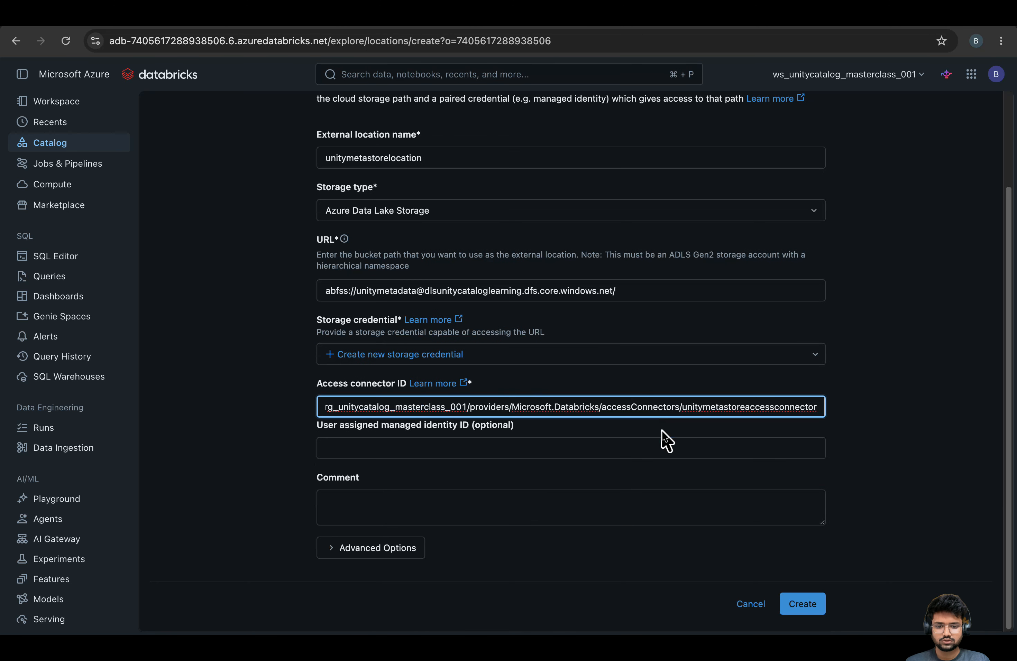
left_click(795, 606)
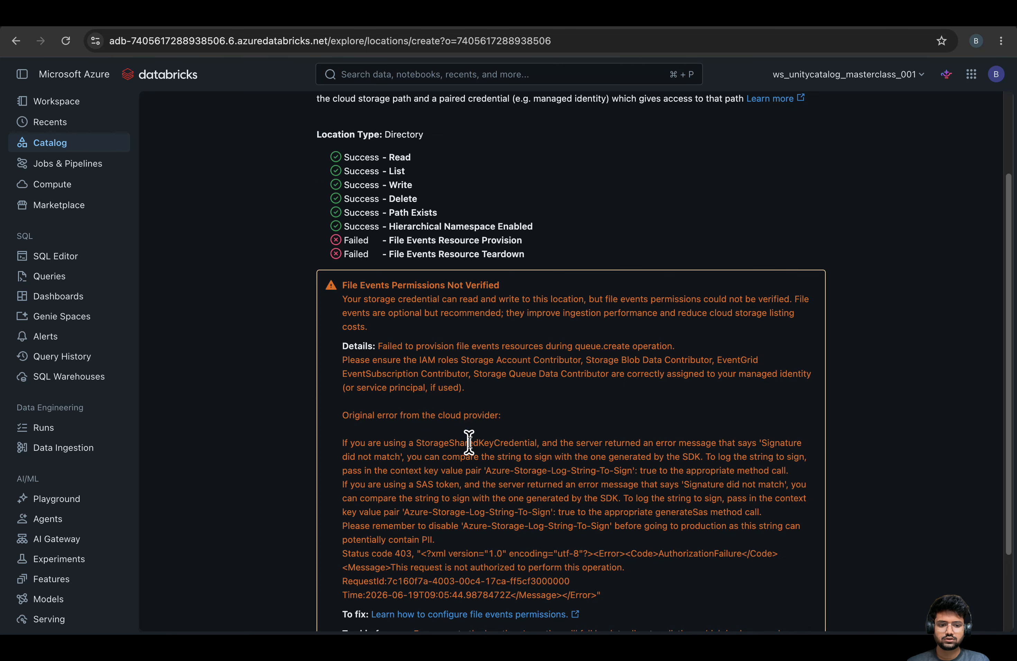
Examine the validation results for the new external location, including the file events checks and the IAM roles they require
scroll(472, 425, "up", 3)
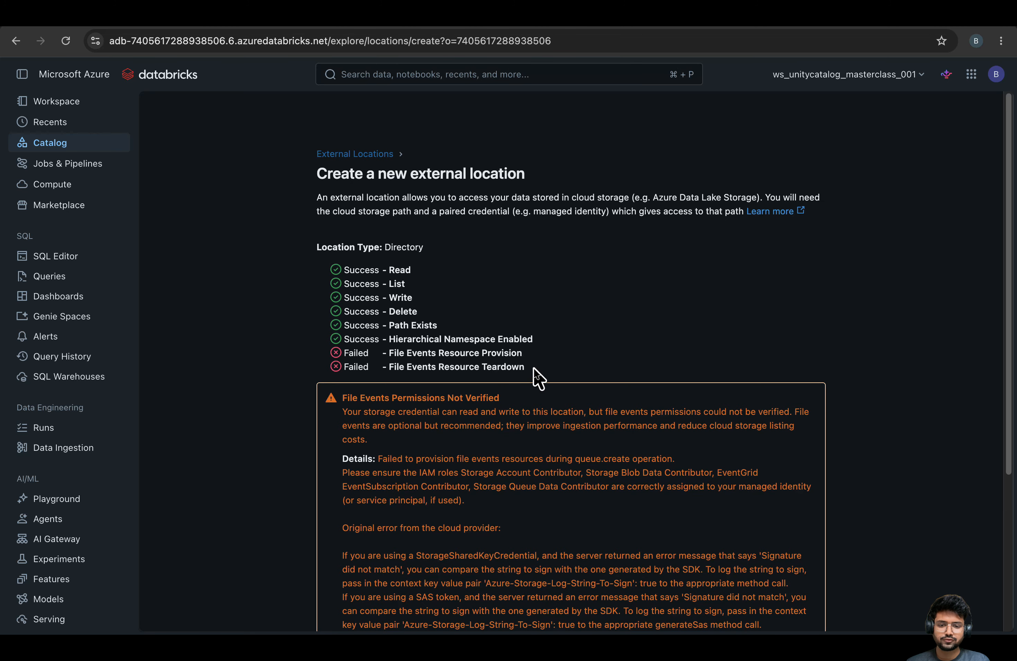
left_click_drag(533, 369, 296, 357)
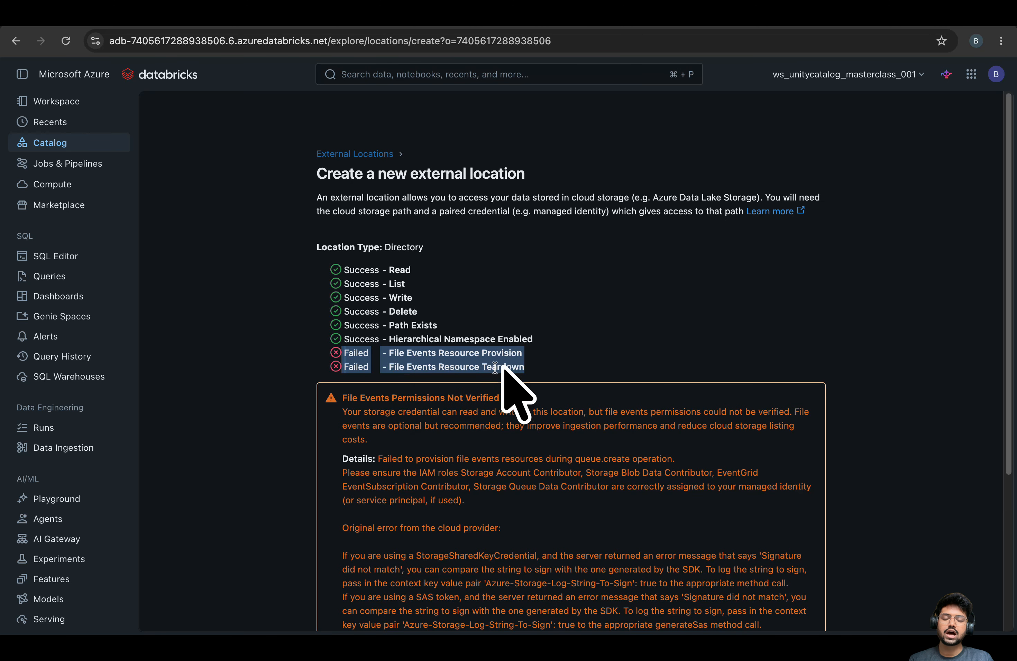
scroll(496, 368, "down", 6)
scroll(429, 386, "up", 5)
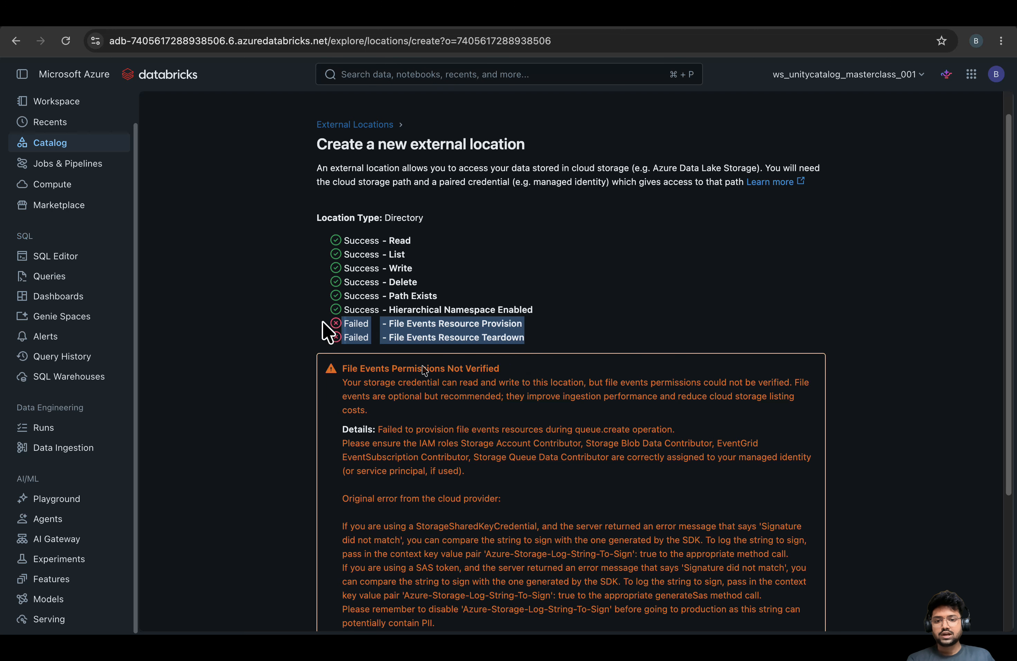
scroll(387, 205, "down", 3)
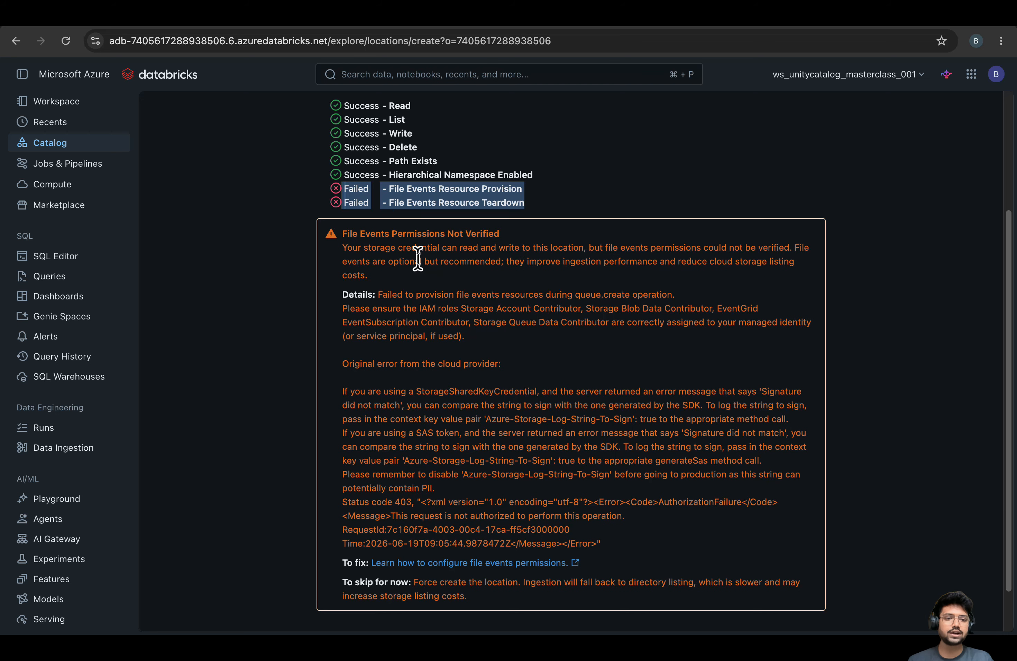
scroll(341, 232, "up", 4)
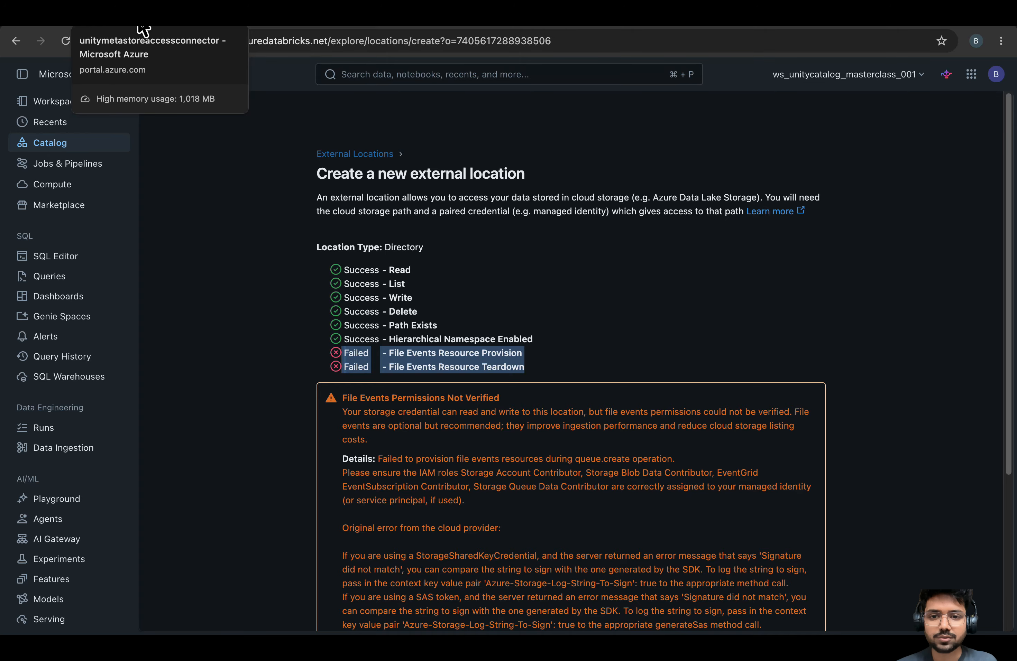
Switch to the Azure portal and open the access control of storage account dlsunitycataloglearning from resource group rg_unitycatalog_masterclass_001
left_click(143, 30)
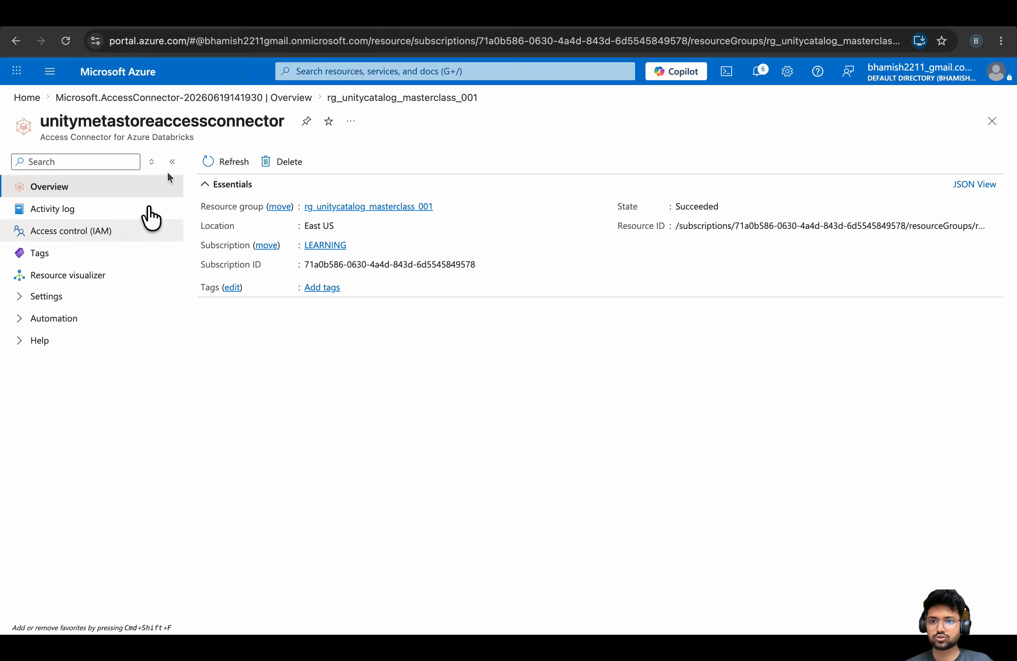
left_click(367, 99)
left_click(295, 319)
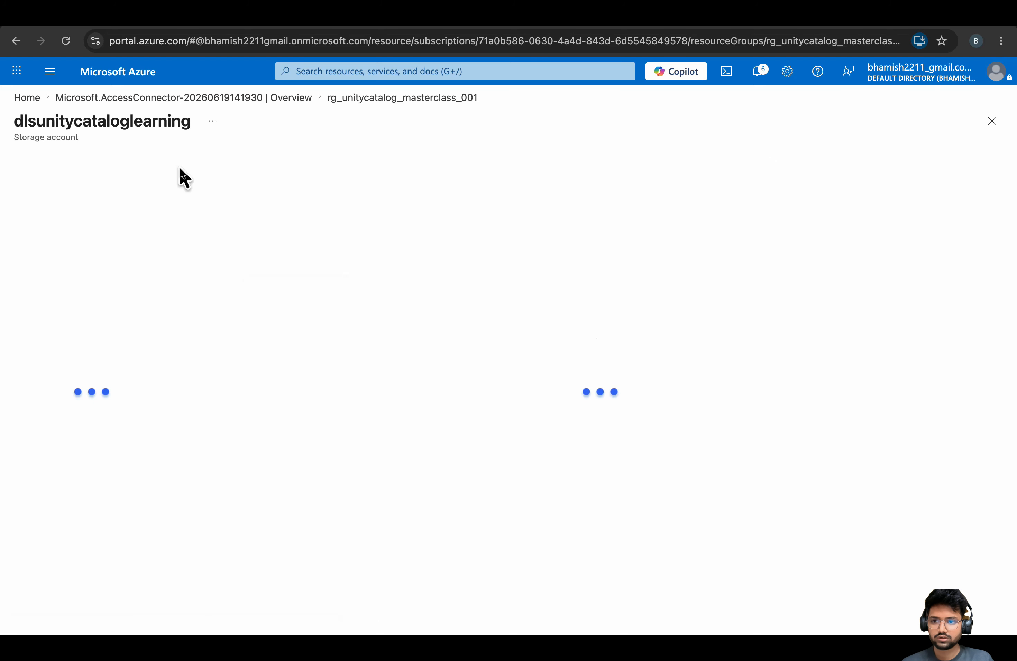
left_click(102, 275)
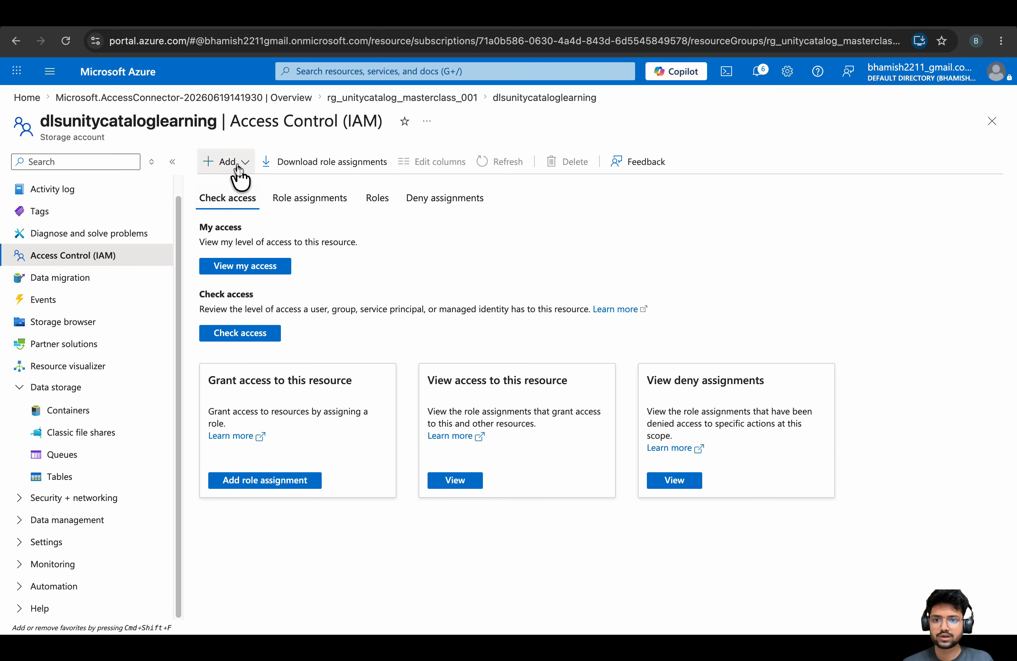
Start a role assignment on the storage account with the EventGrid EventSubscription Contributor role
left_click(244, 163)
left_click(242, 185)
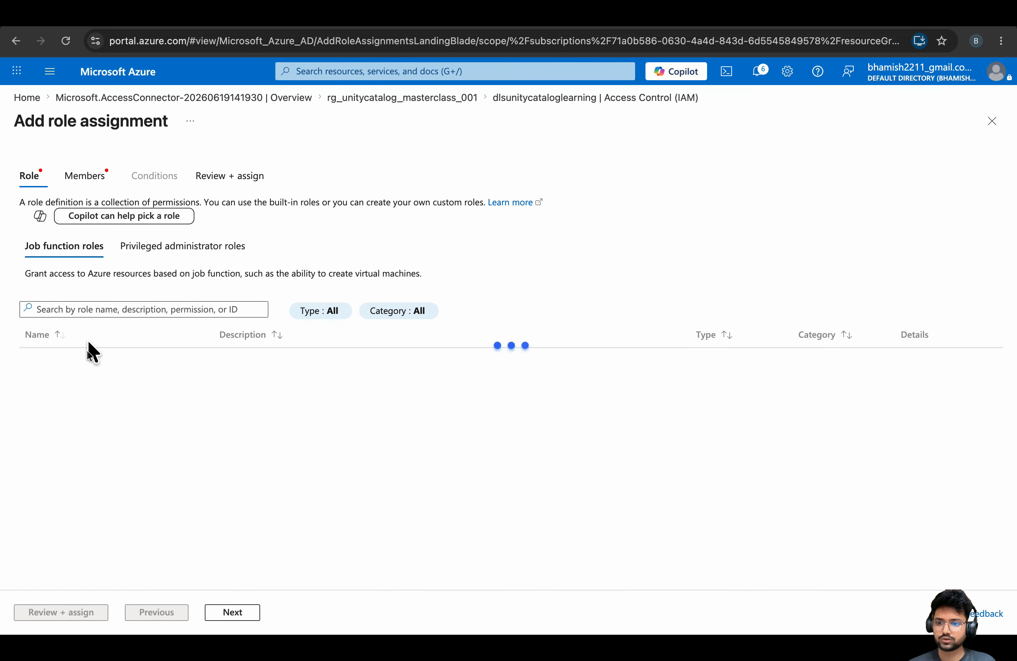
left_click(93, 310)
type("e")
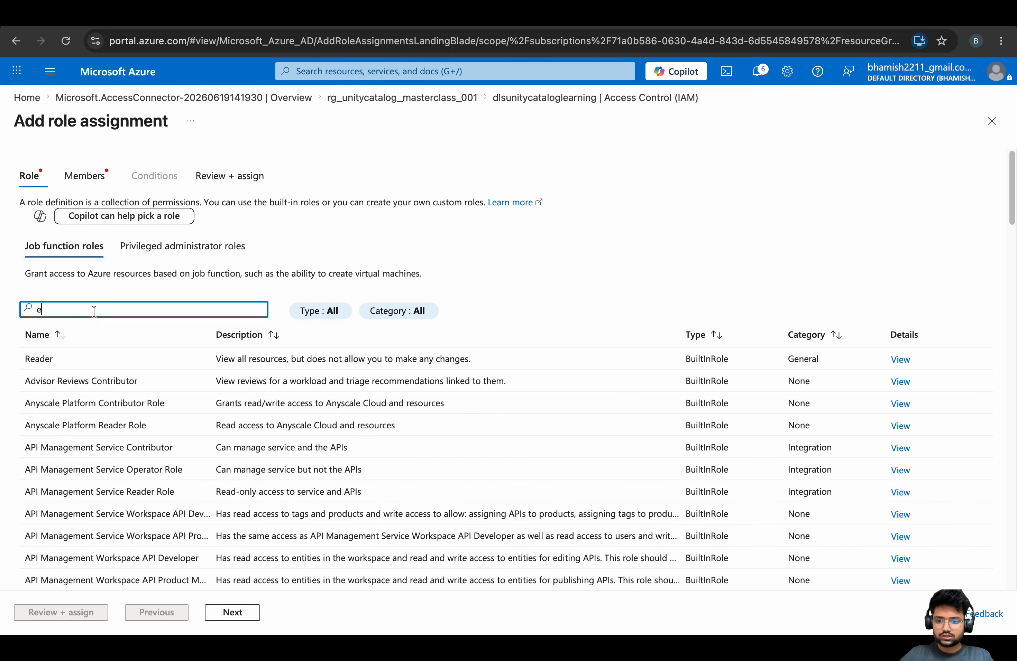
type("ventgrid")
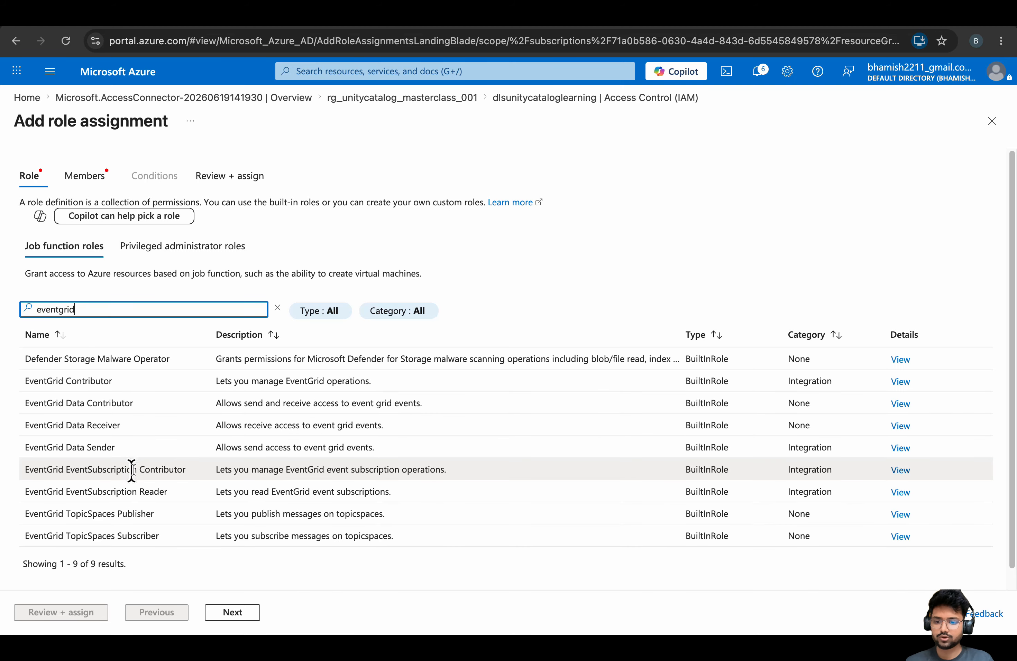
left_click(170, 476)
left_click(231, 612)
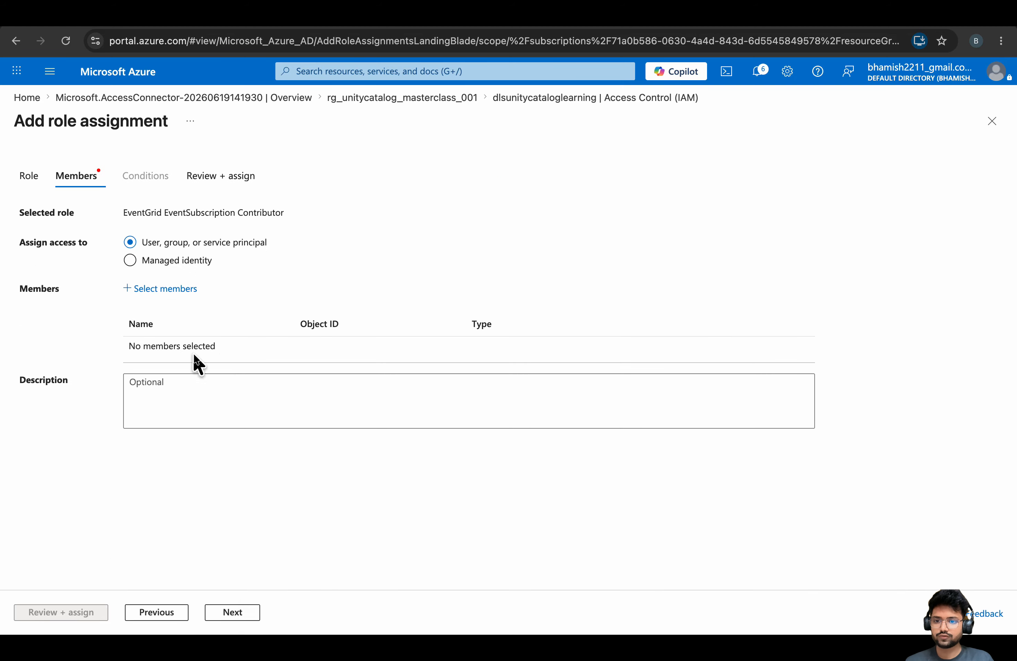
Add the Azure Databricks access connector unitymetastoreaccessconnector as the managed identity member, then review and assign the role
left_click(166, 262)
left_click(185, 288)
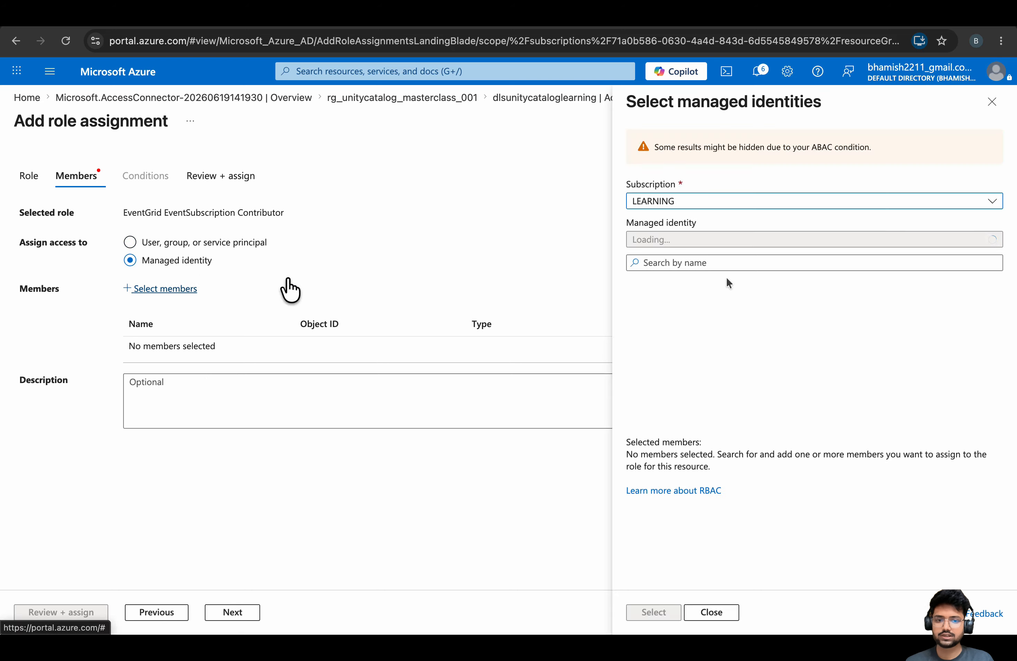
left_click(745, 242)
left_click(692, 354)
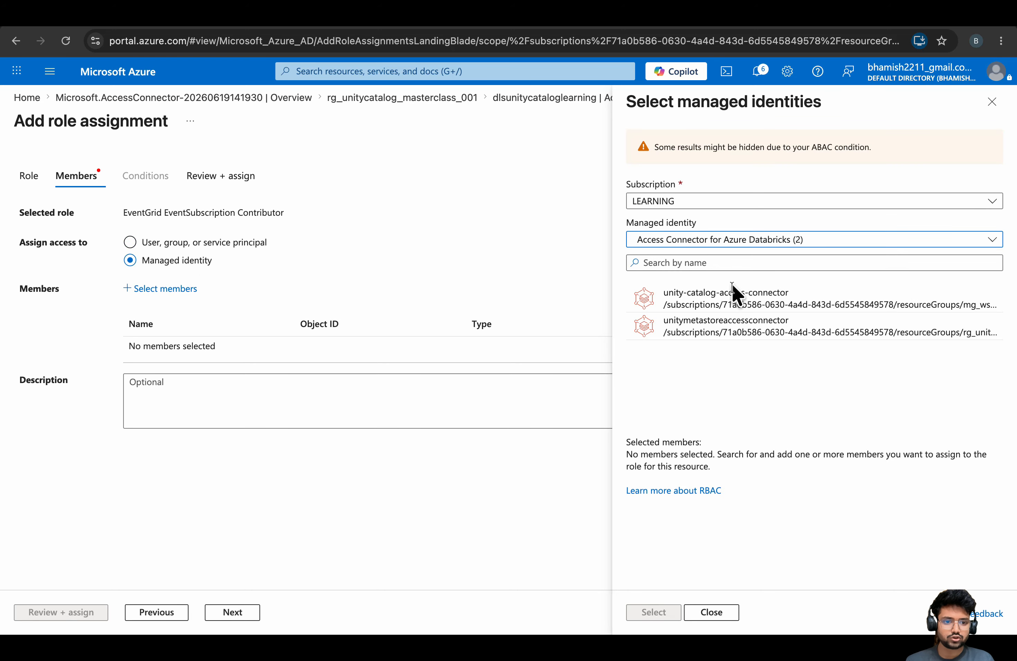
left_click(722, 326)
left_click(668, 614)
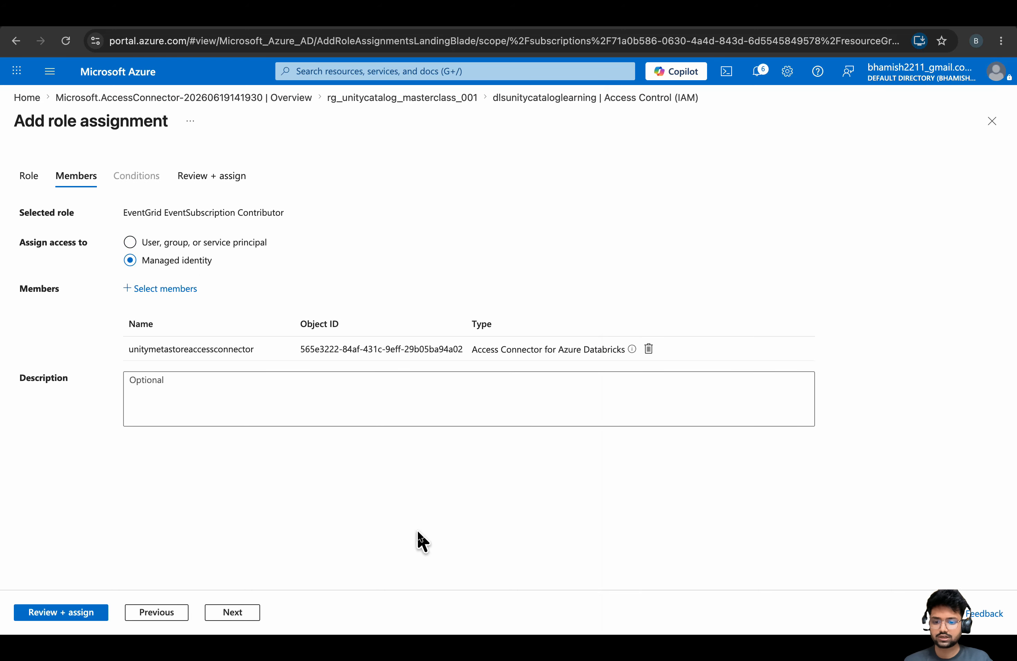
left_click(239, 615)
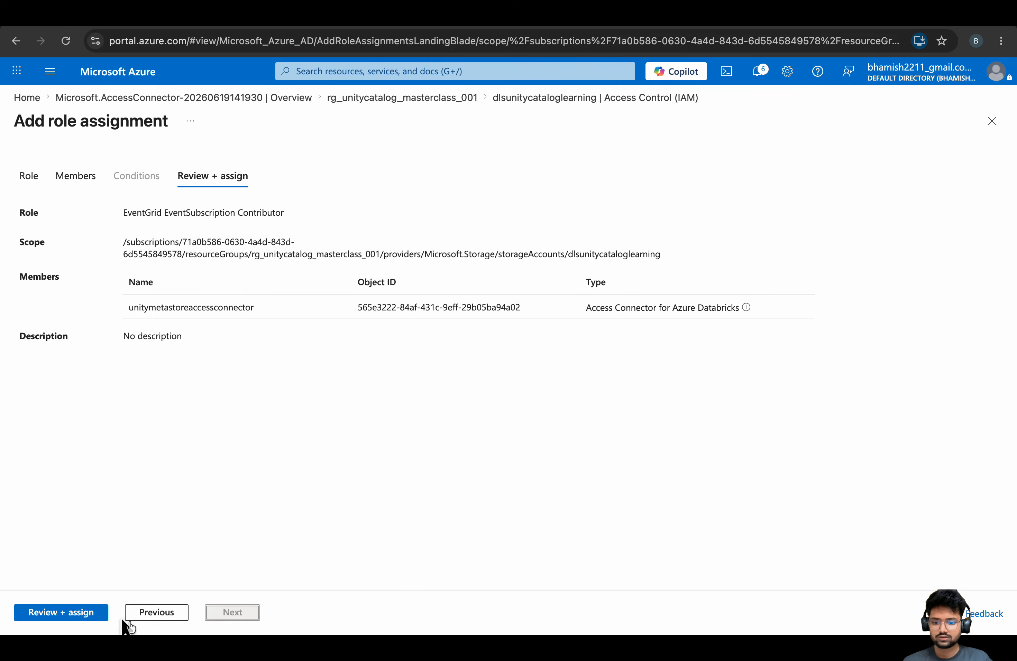
left_click(82, 614)
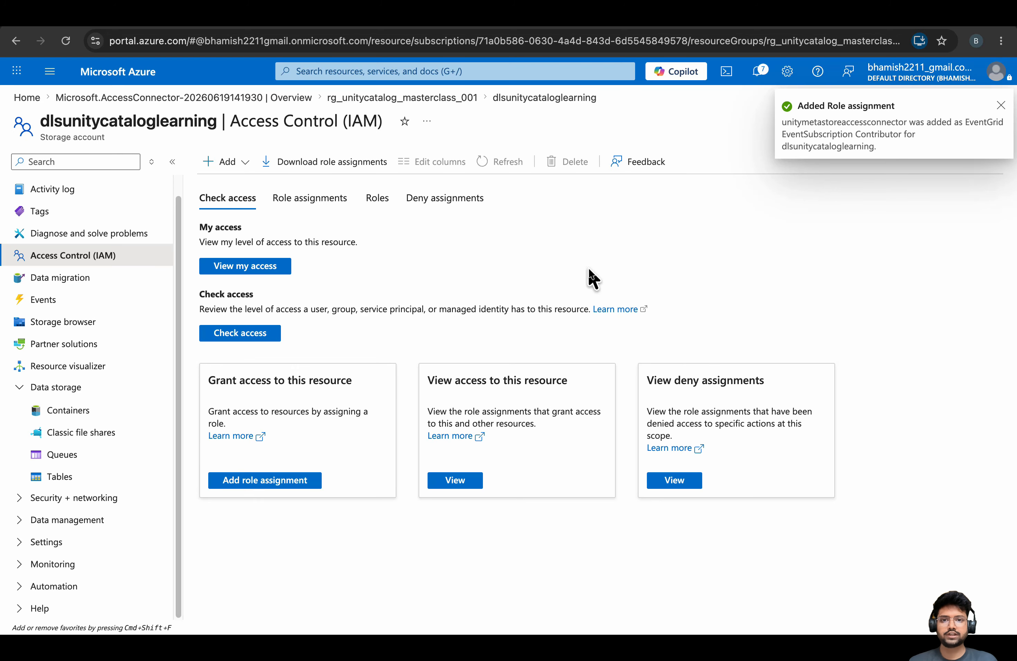
Return to Databricks, go back to the unitymetastorelocation form, try to create the external location again and review its validation results
left_click(332, 21)
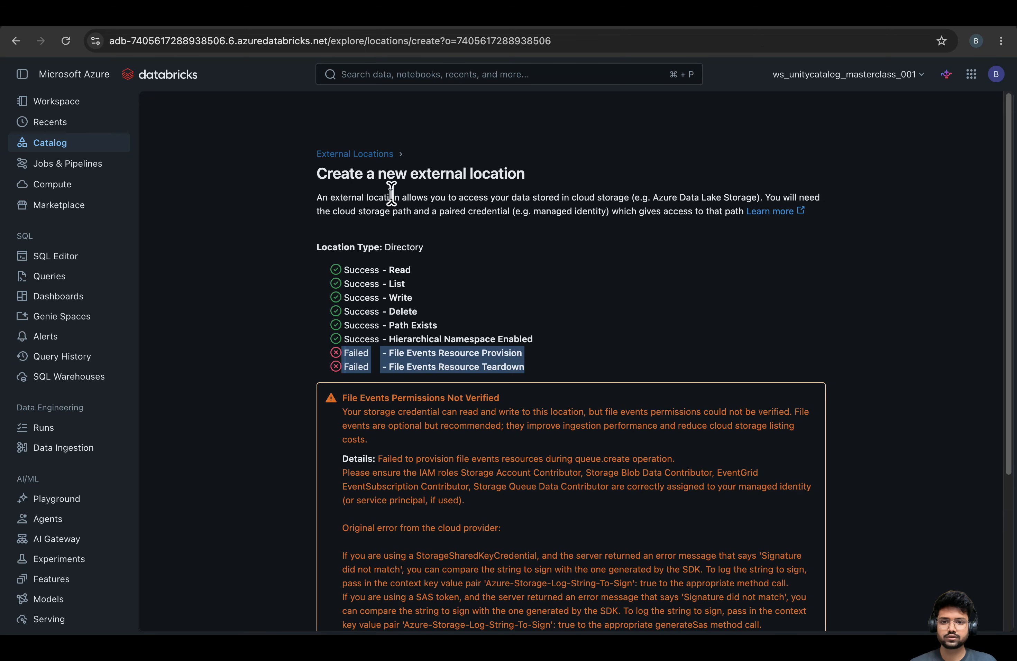
scroll(513, 266, "down", 5)
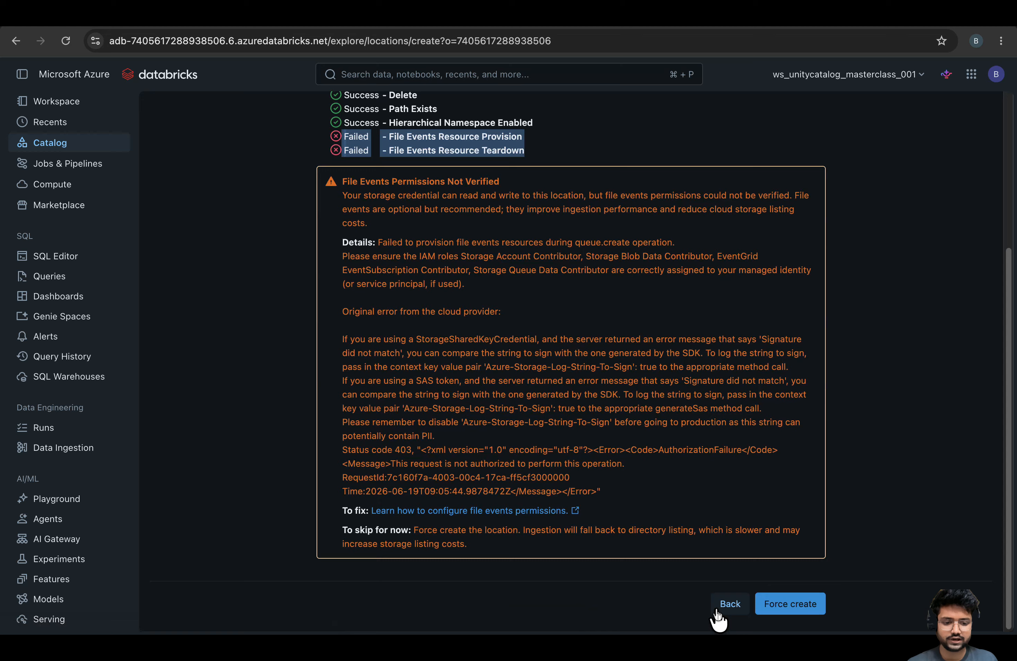
left_click(726, 603)
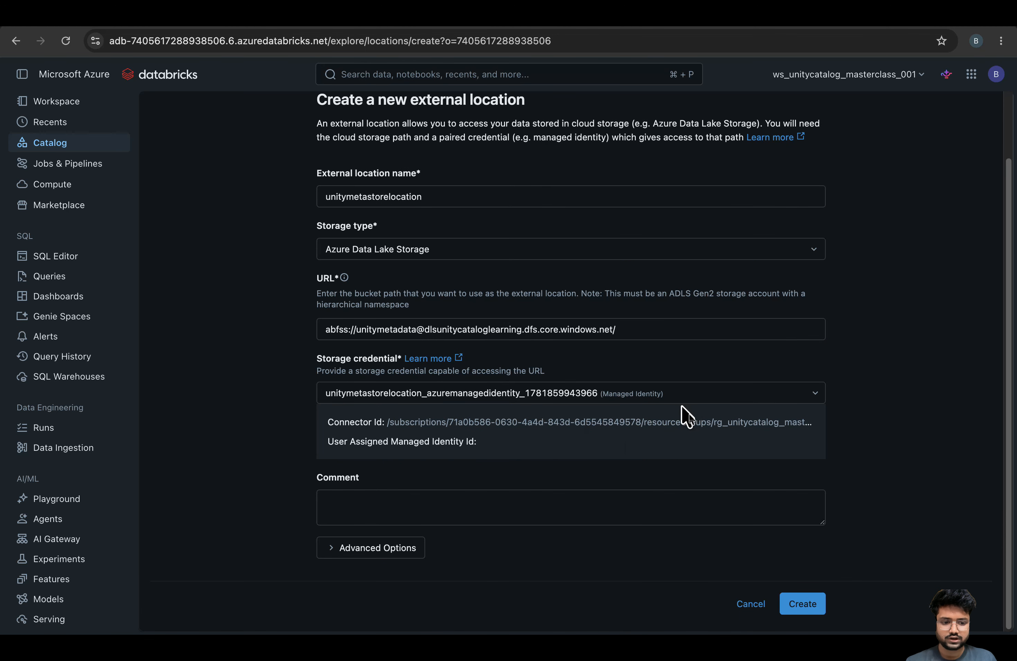
left_click(802, 604)
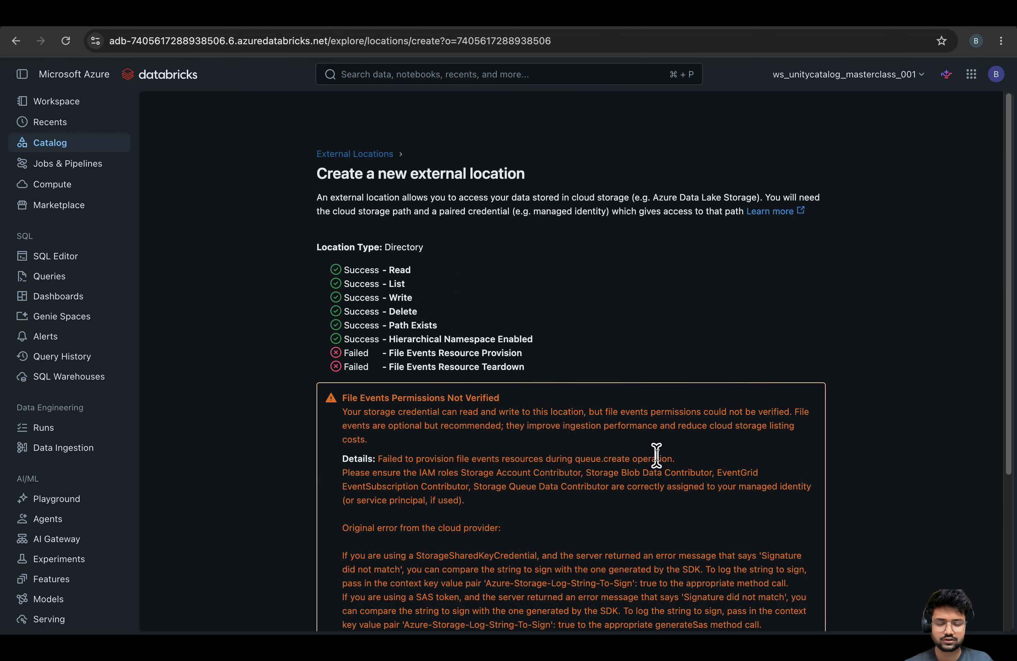
scroll(656, 455, "down", 5)
scroll(364, 194, "up", 5)
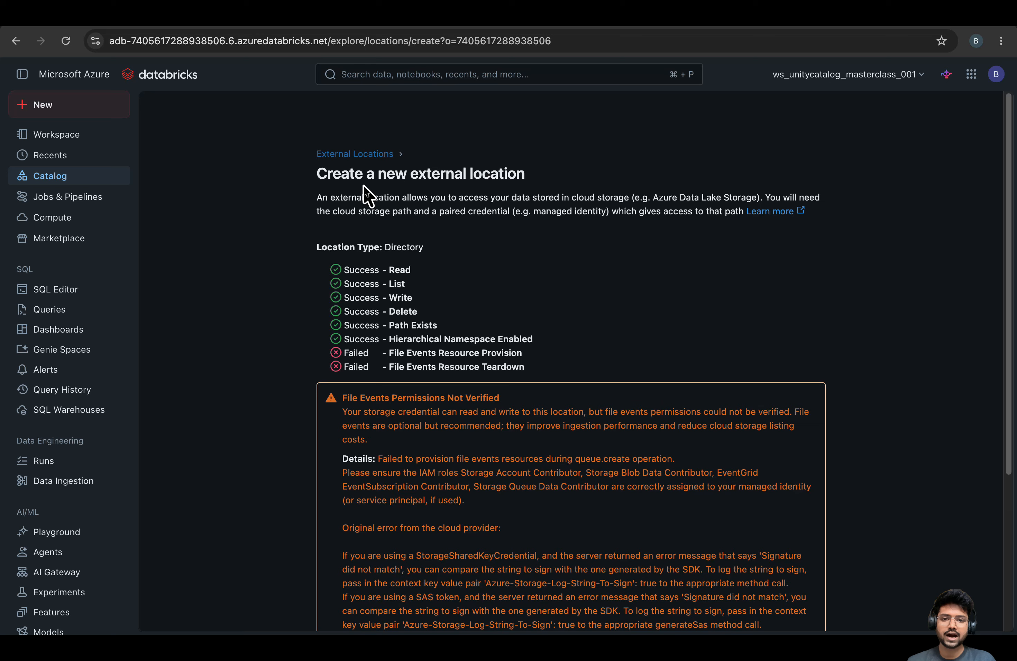
Leave the external location form, open metastore metastore_azure_eastus from the catalog and examine its granted permissions
left_click(48, 136)
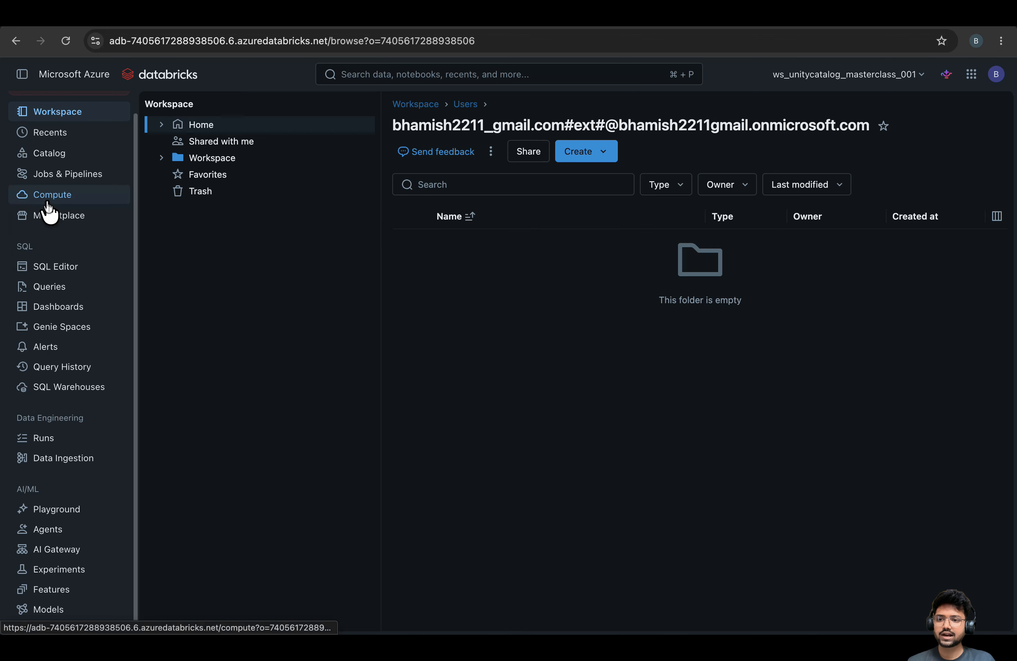
left_click(49, 155)
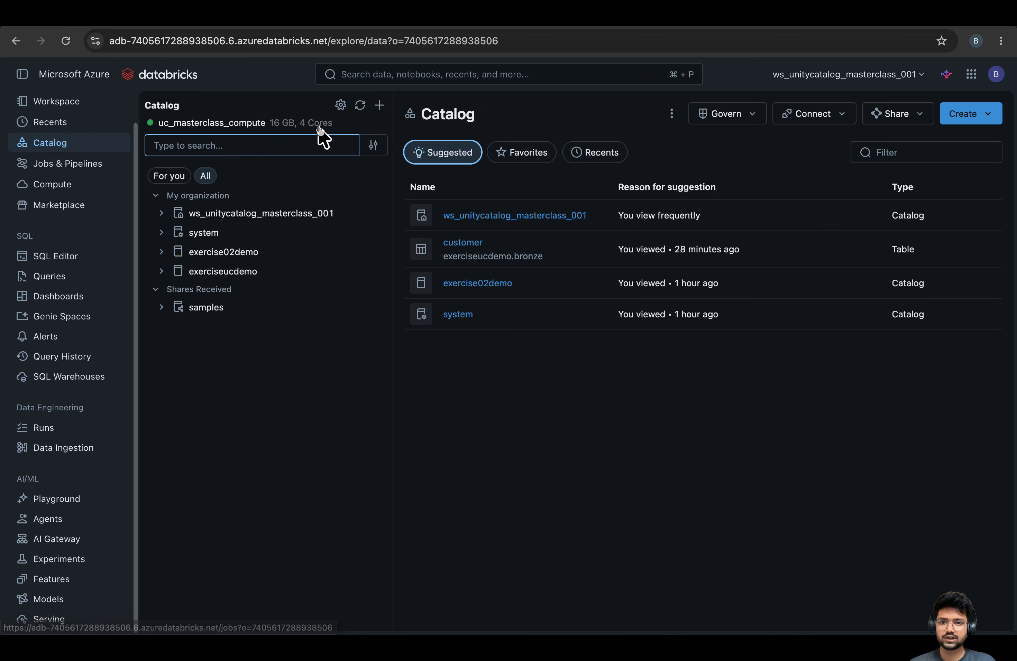
left_click(340, 105)
left_click(413, 372)
left_click(241, 171)
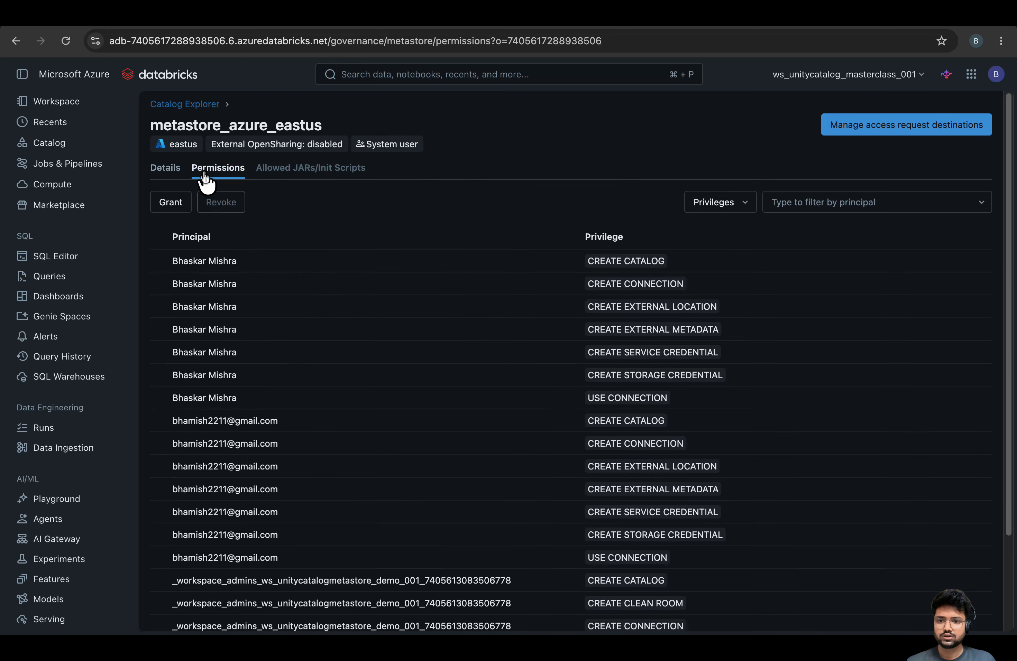
scroll(204, 182, "down", 1)
left_click_drag(152, 99, 390, 112)
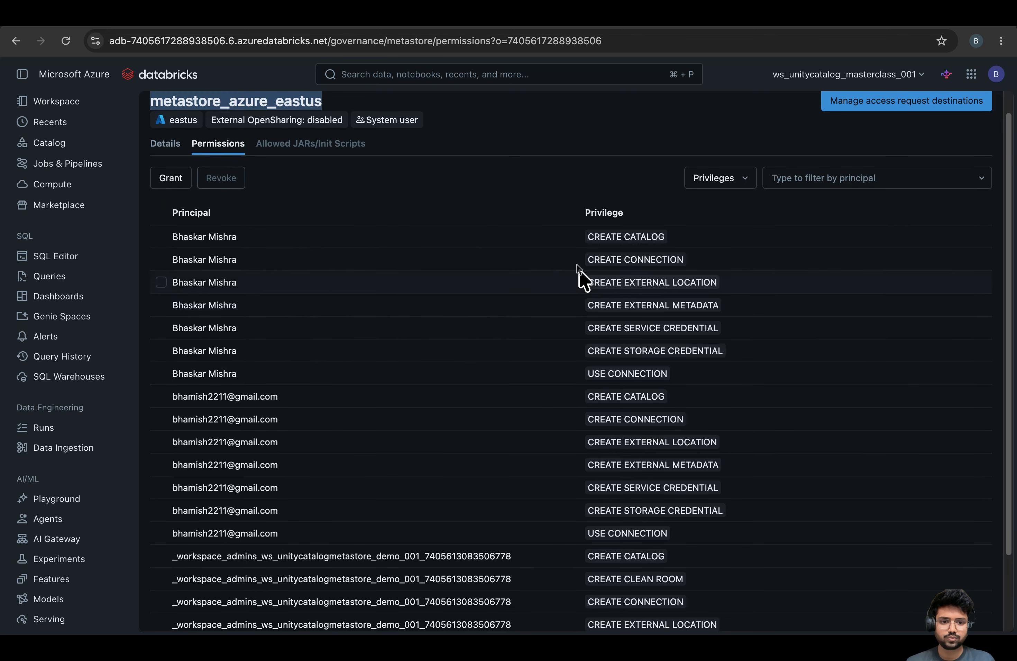
Examine the principals and privileges granted on the metastore_azure_eastus metastore
scroll(586, 329, "down", 3)
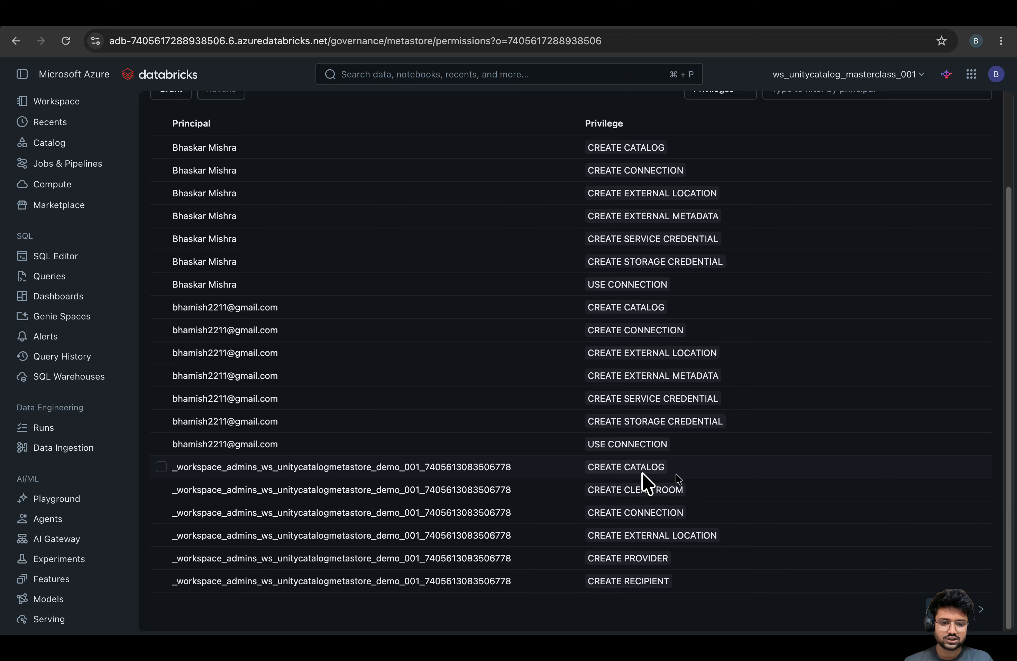
scroll(335, 494, "up", 4)
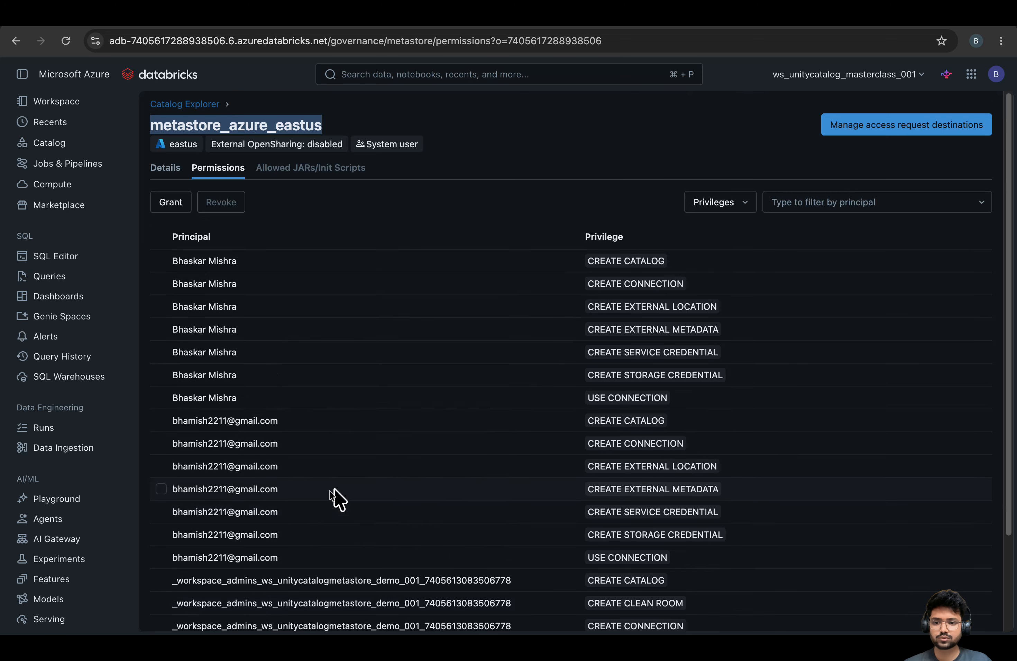
mouse_move(184, 266)
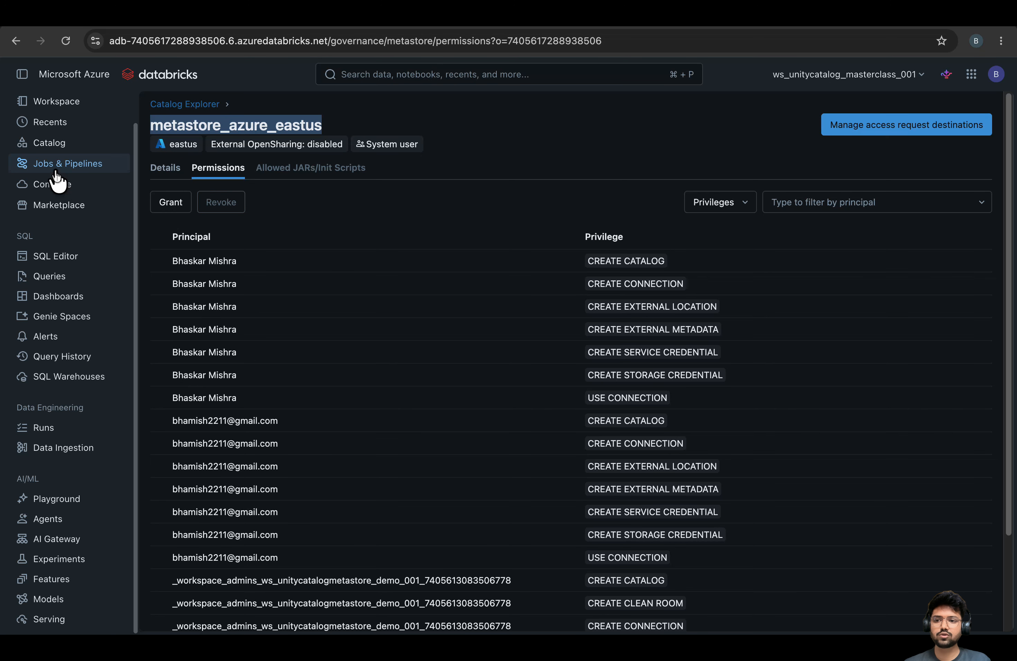
Look through the root Workspace folder and the all-purpose compute list
left_click(66, 102)
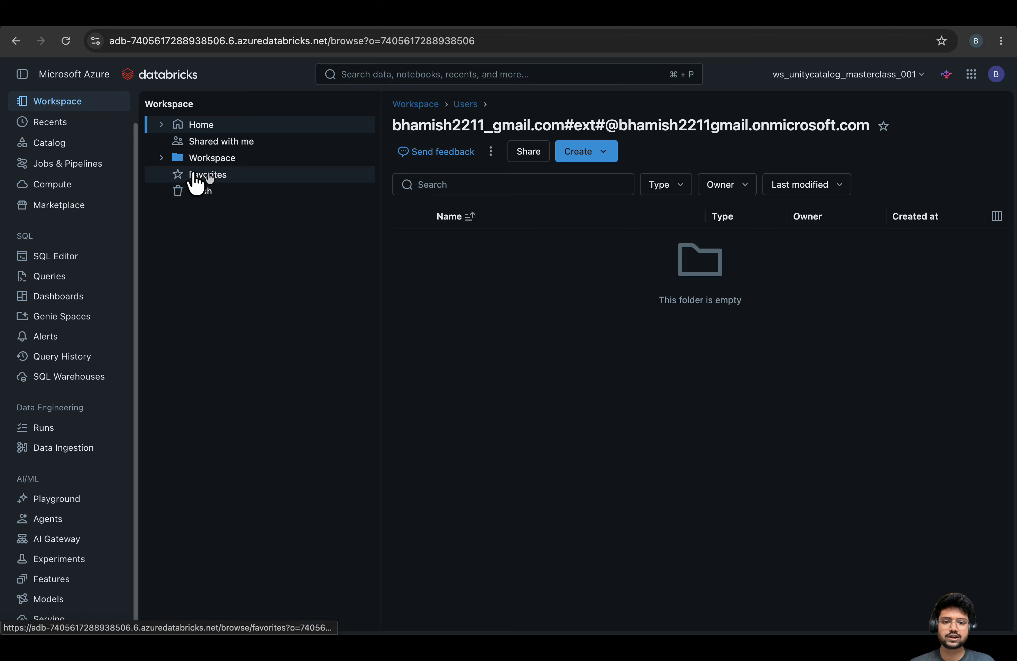
left_click(419, 106)
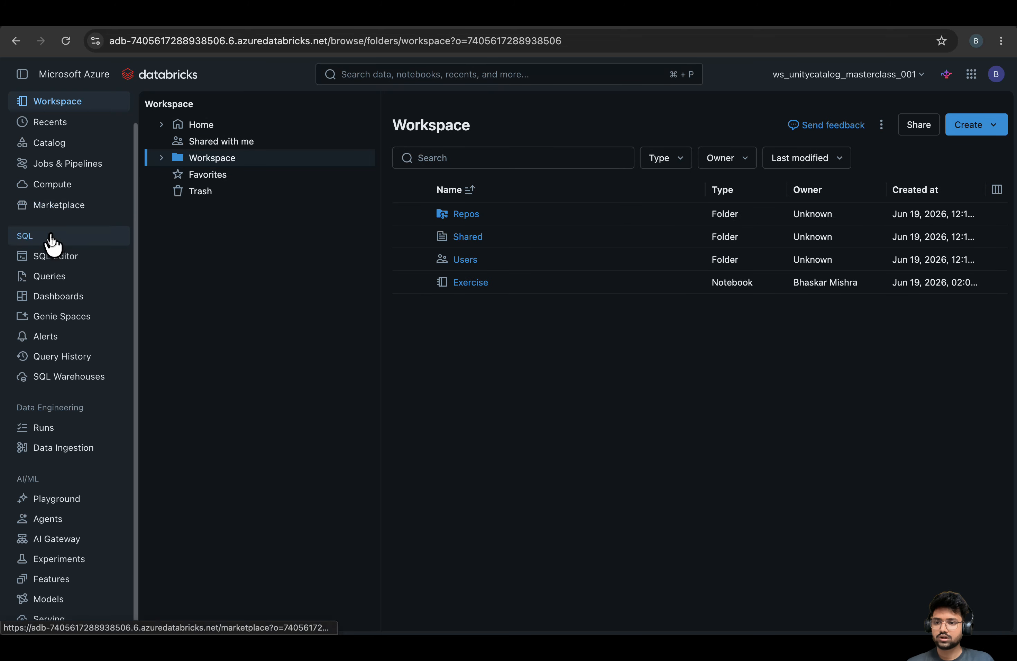
left_click(52, 186)
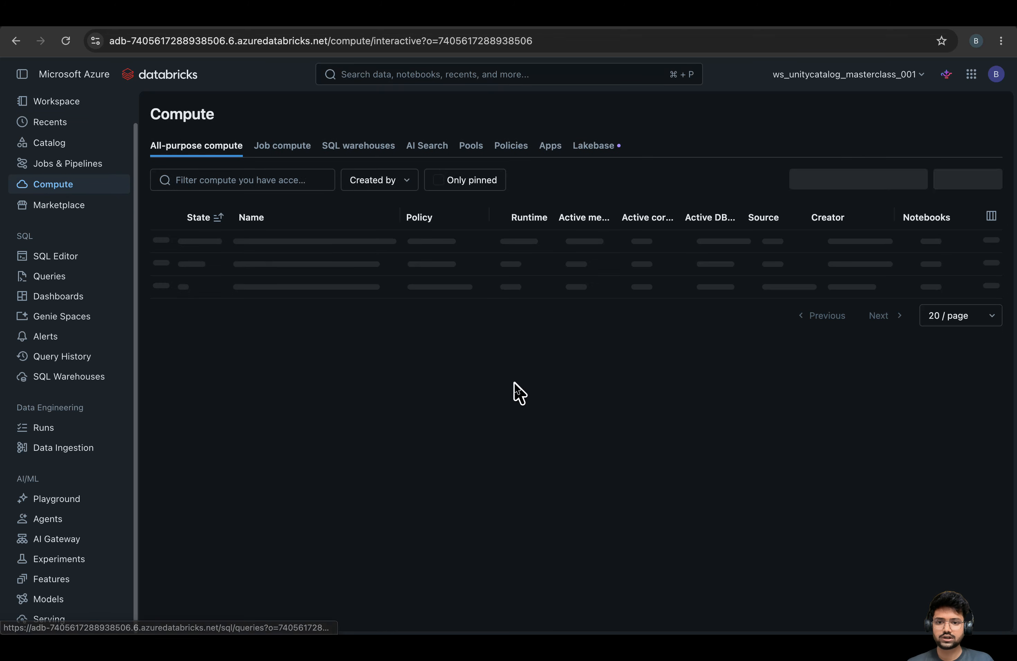
Return to the external location creation and examine its validation results and the file events permission details
left_click(66, 105)
left_click(51, 148)
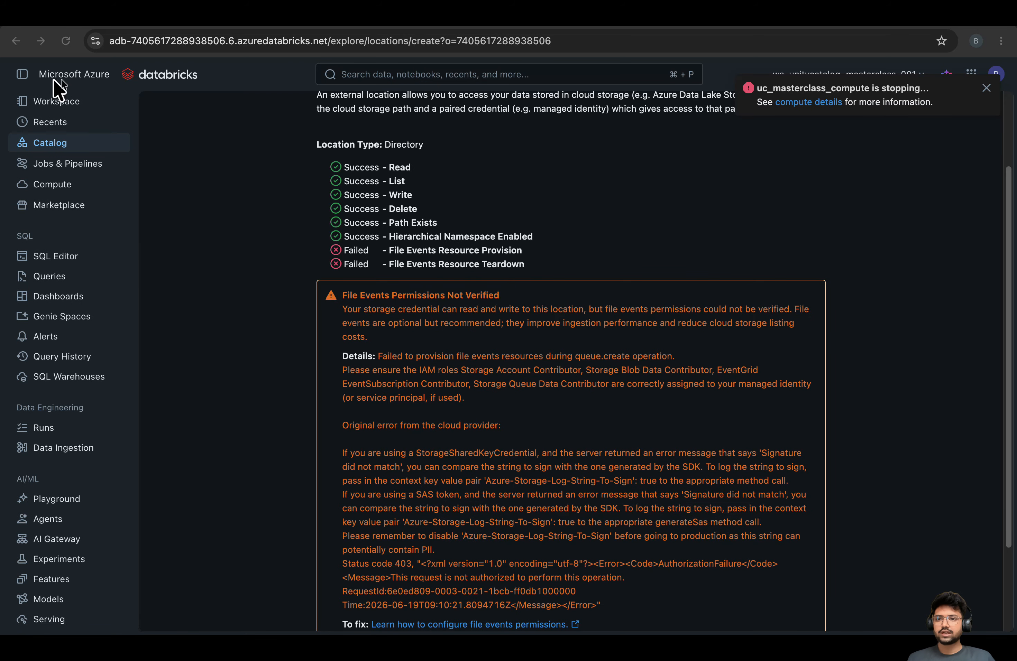
scroll(442, 365, "down", 3)
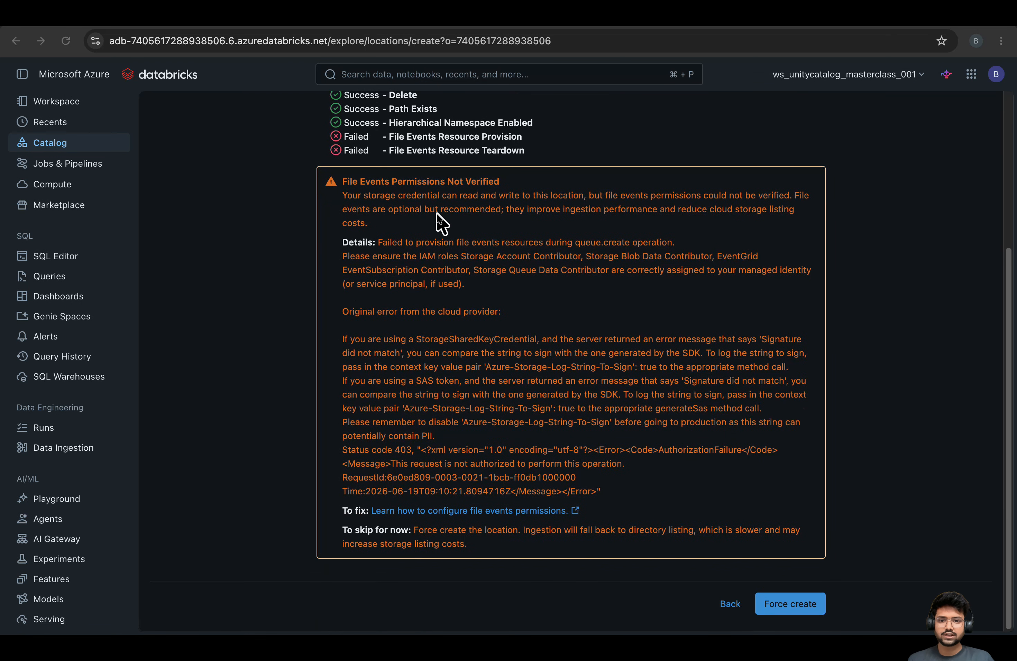
Switch to the Azure portal and open the LEARNING subscription's overview from the subscriptions list, with the list collapsed
key("ctrl+shift+Tab")
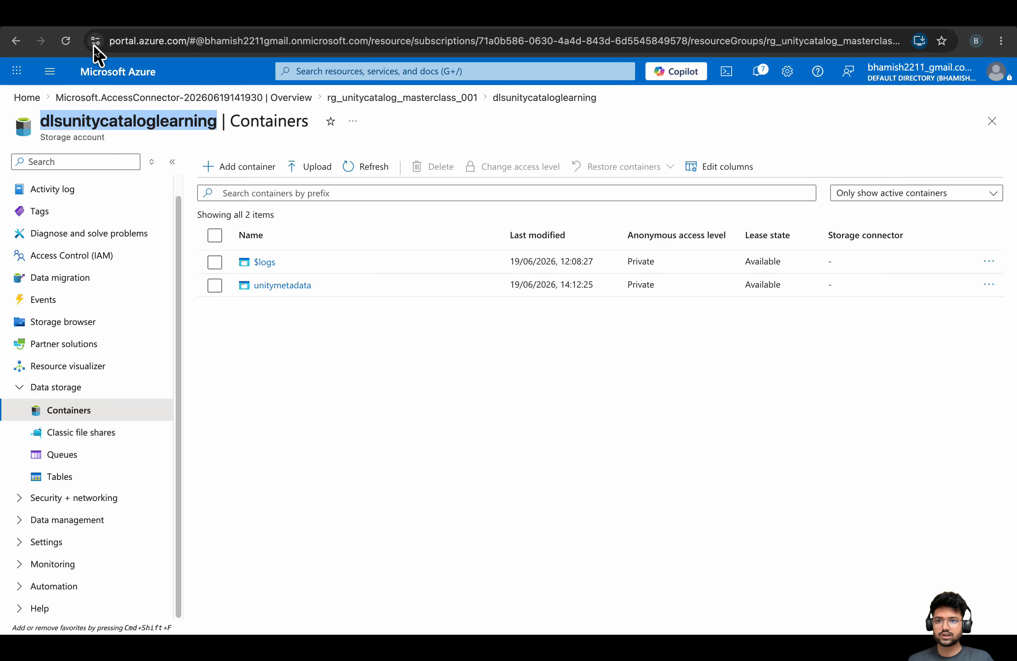
left_click(175, 97)
left_click(29, 98)
scroll(341, 127, "down", 1)
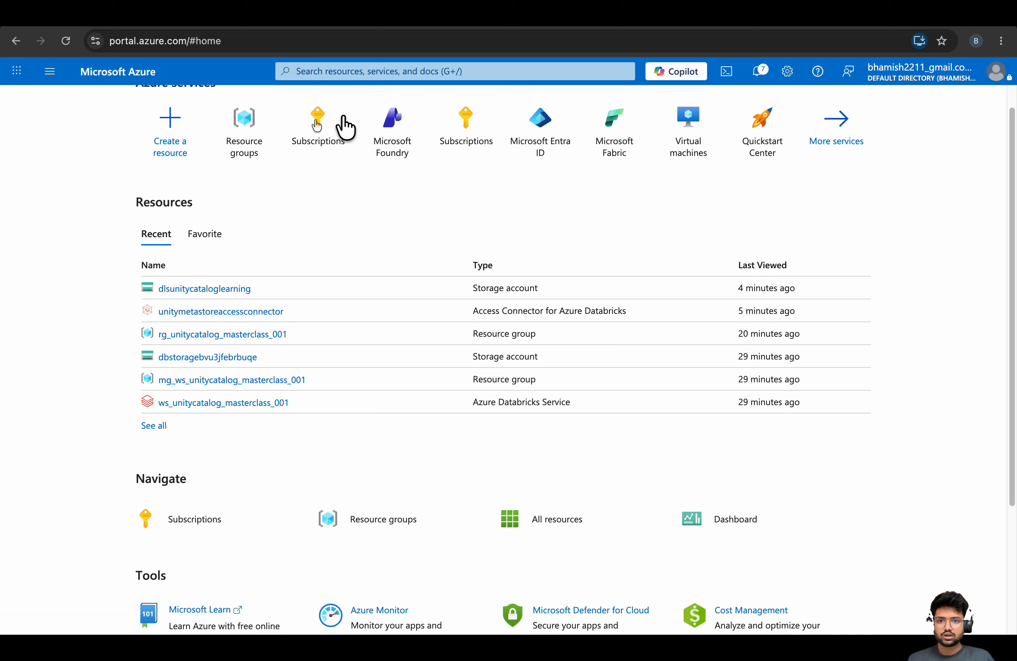
left_click(339, 127)
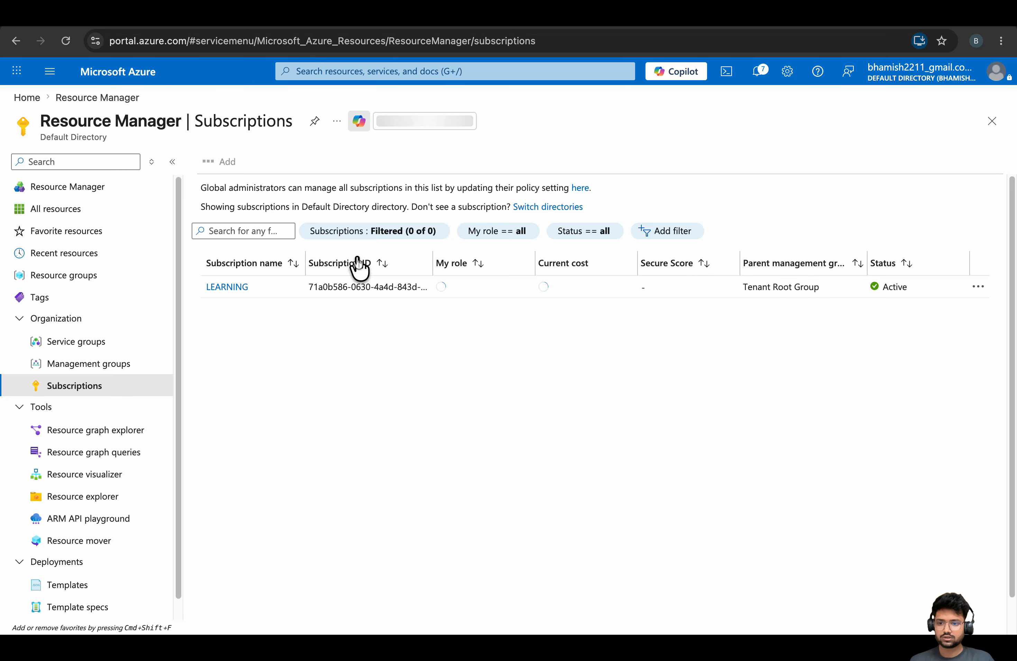
left_click(233, 297)
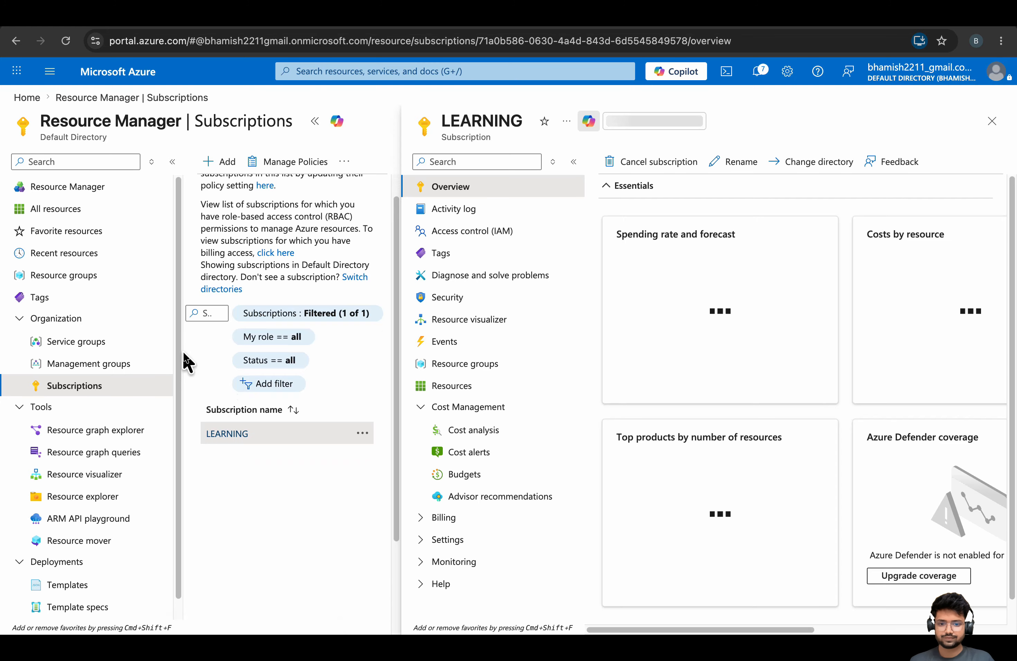
left_click(314, 121)
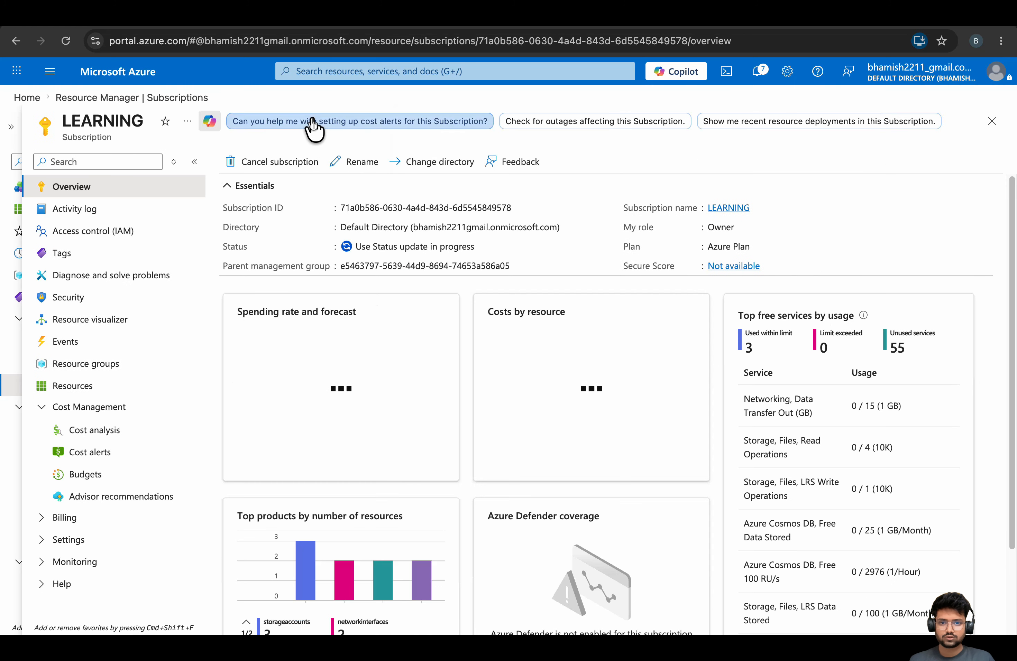
Filter the LEARNING subscription's resource providers by "Even" and check the registration status of Microsoft.EventGrid and Microsoft.EventHub
left_click(48, 540)
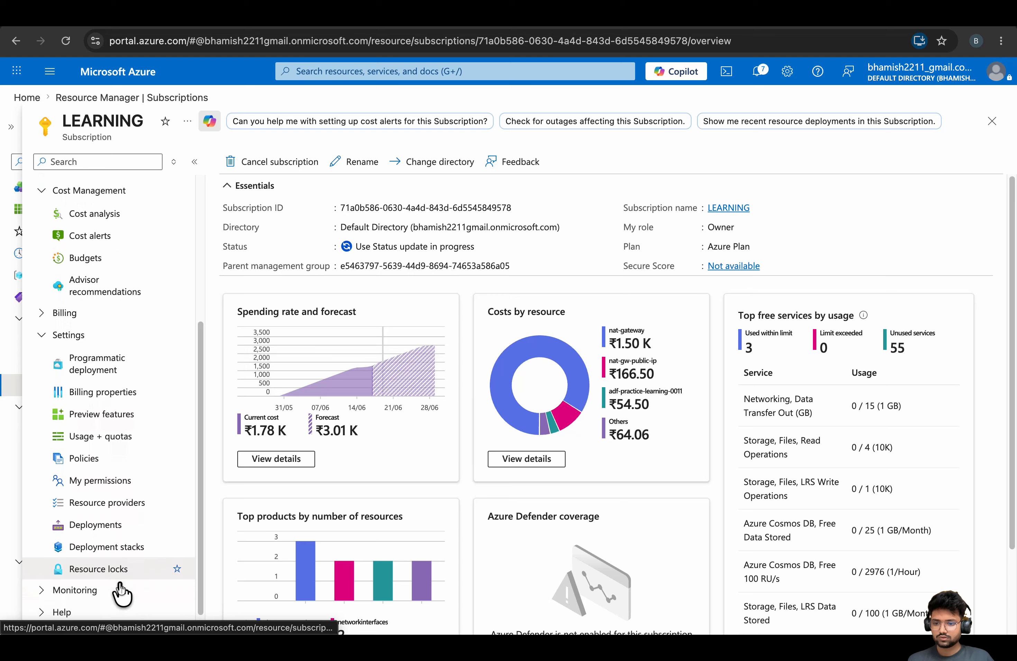
left_click(116, 500)
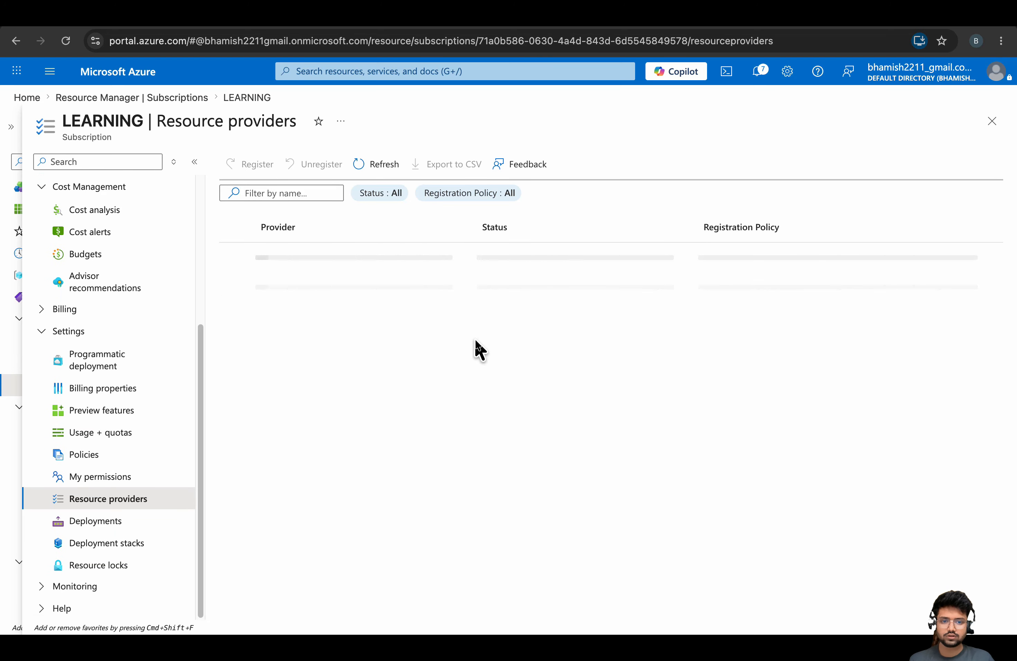
scroll(477, 348, "down", 10)
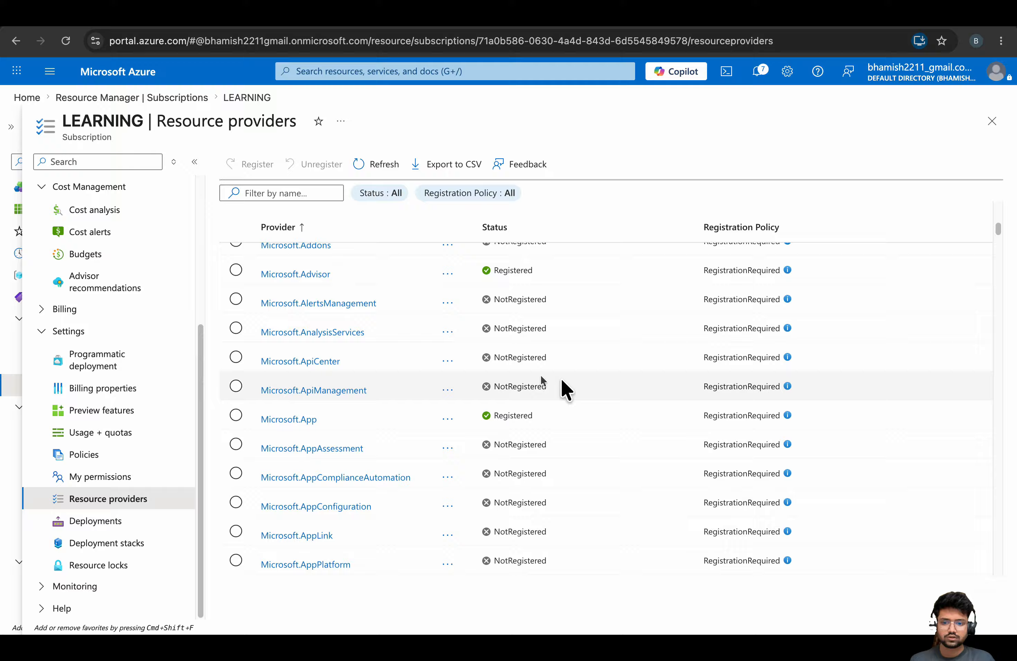
scroll(463, 368, "up", 3)
left_click(283, 194)
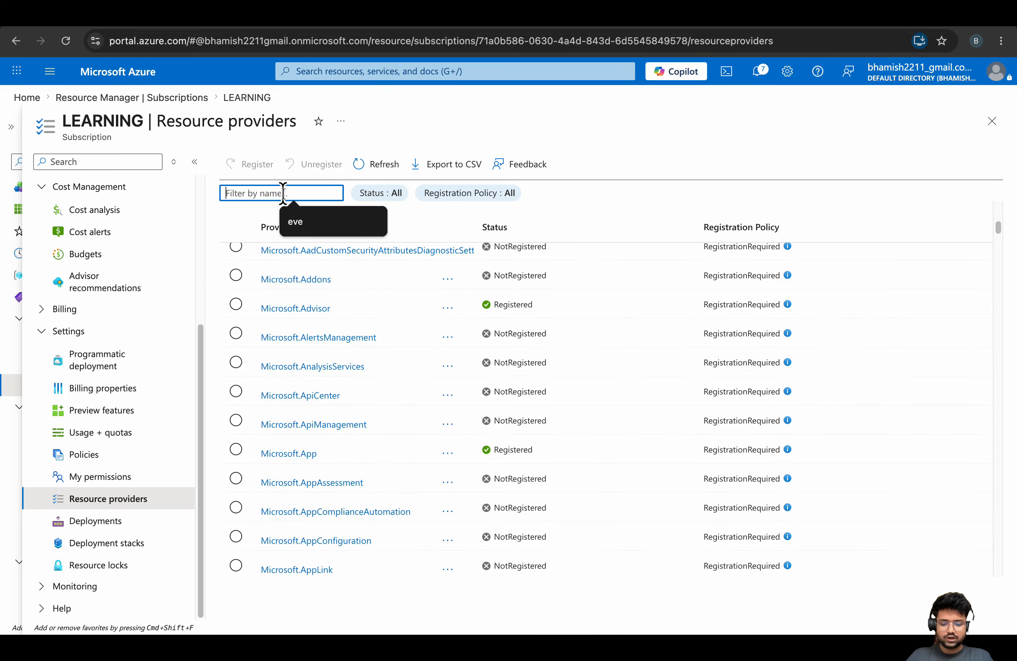
type("Even")
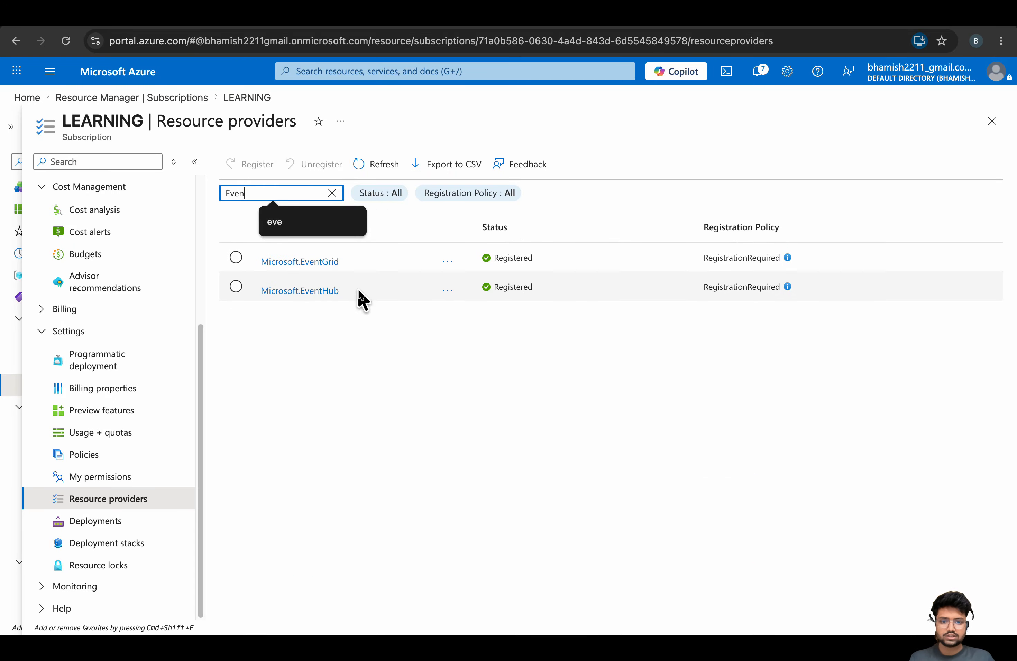
left_click(500, 259)
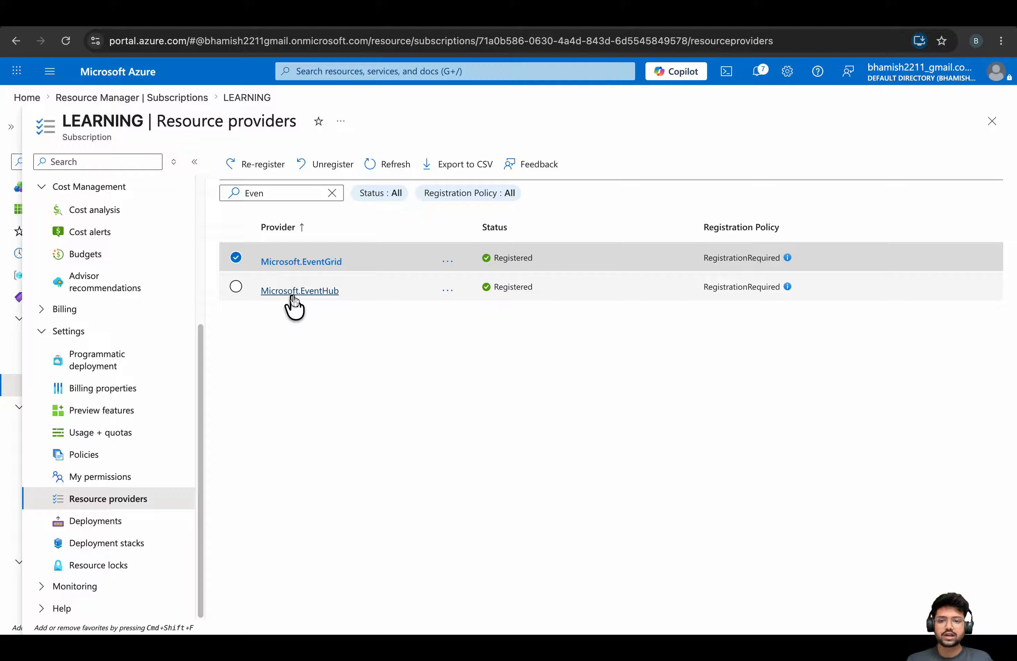
left_click(236, 257)
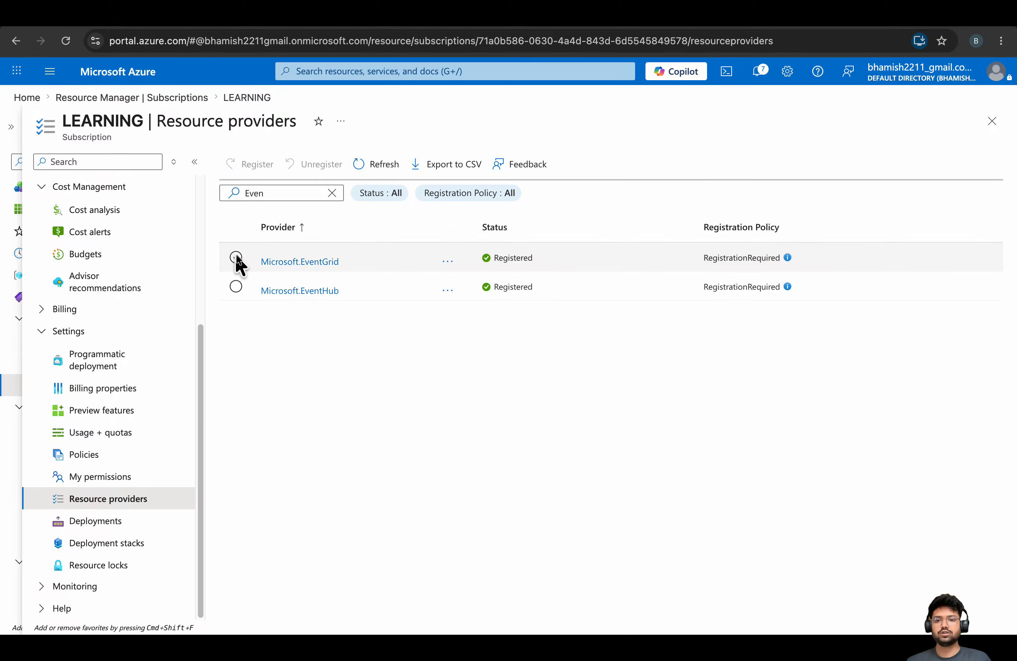
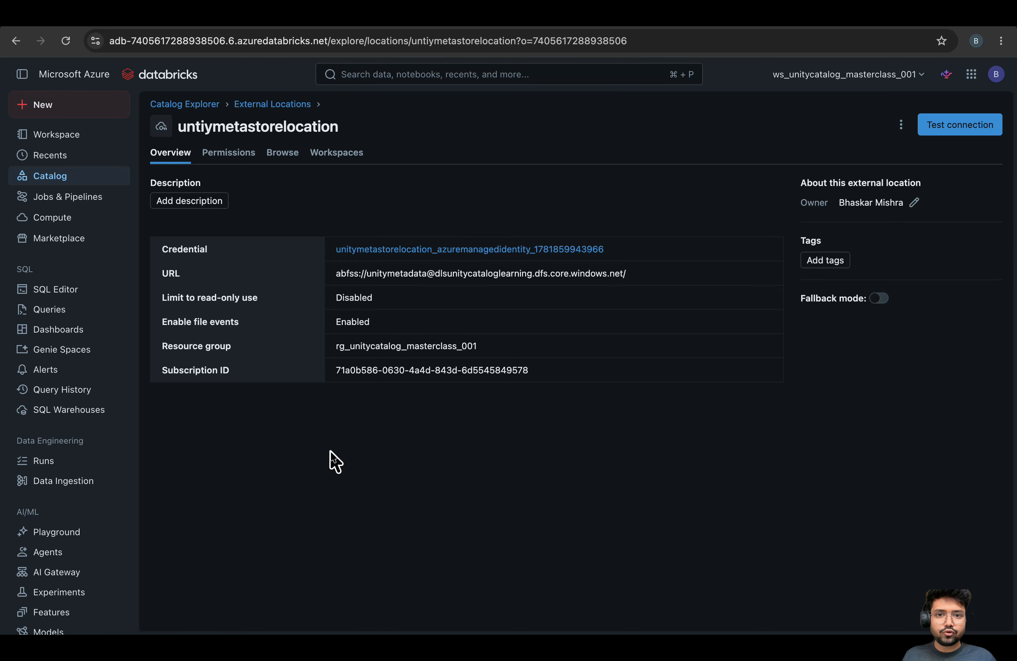
Switch to the Azure portal and review the role assignments of the dlsunitycataloglearning storage account, including the EventGrid and storage contributor roles
key("ctrl+Tab")
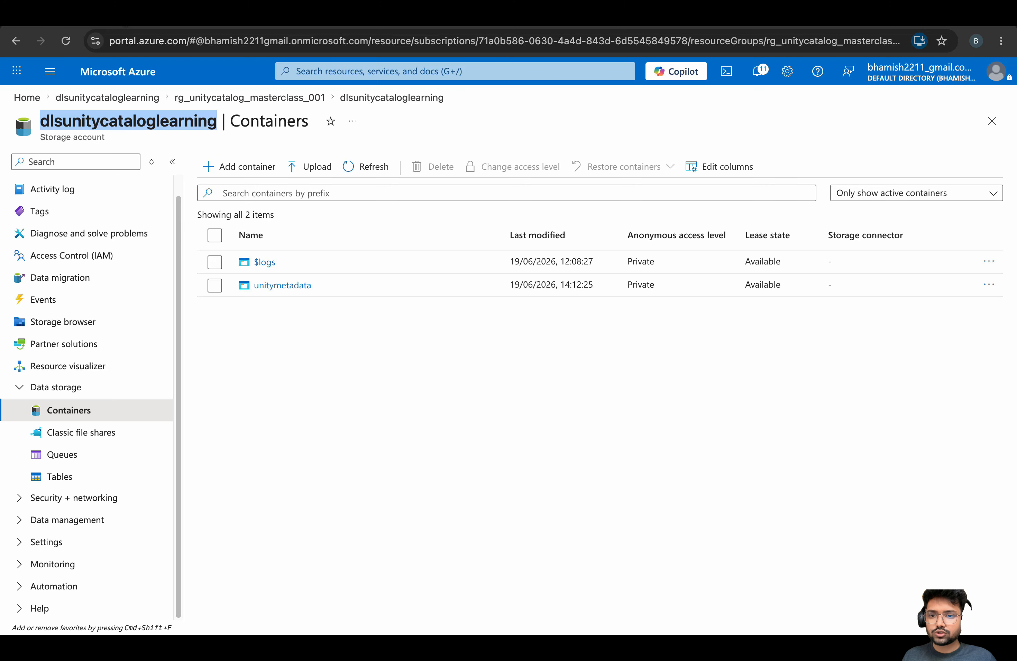
left_click(394, 391)
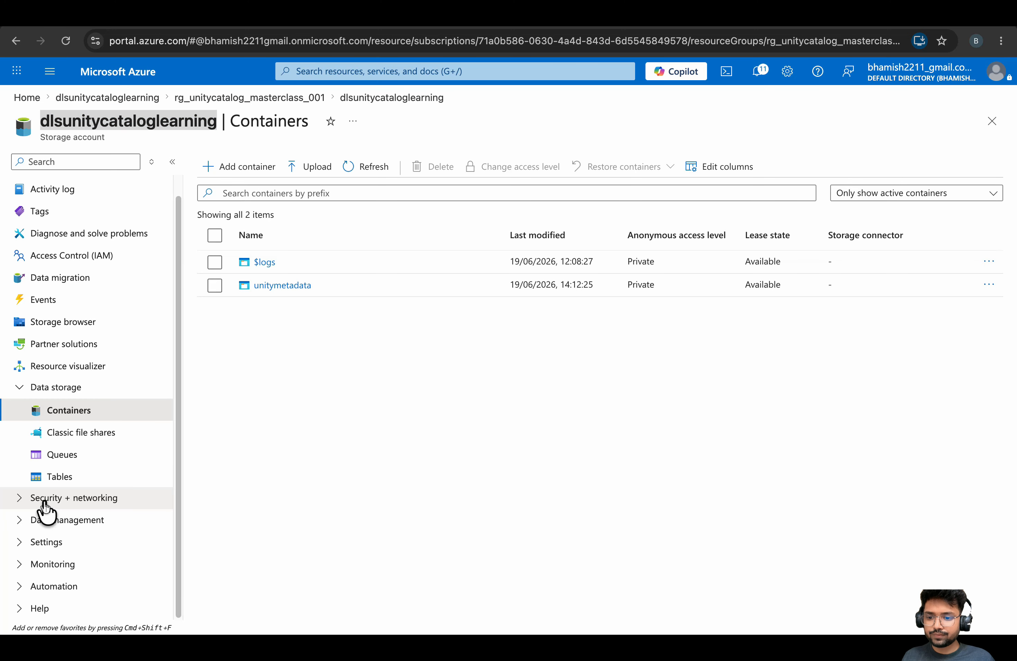
left_click(69, 256)
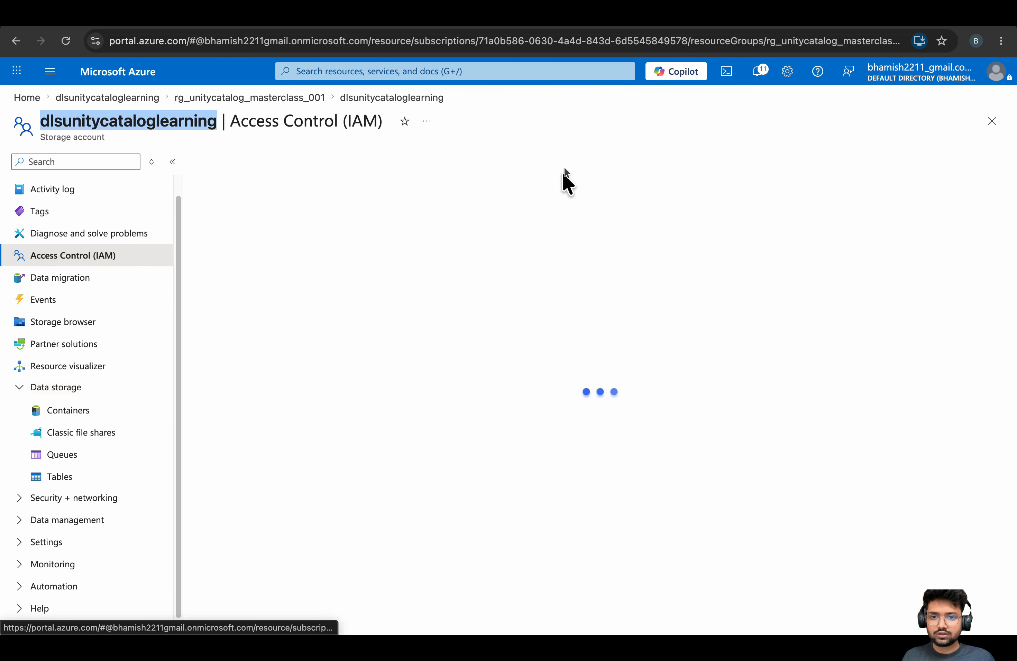
left_click(314, 201)
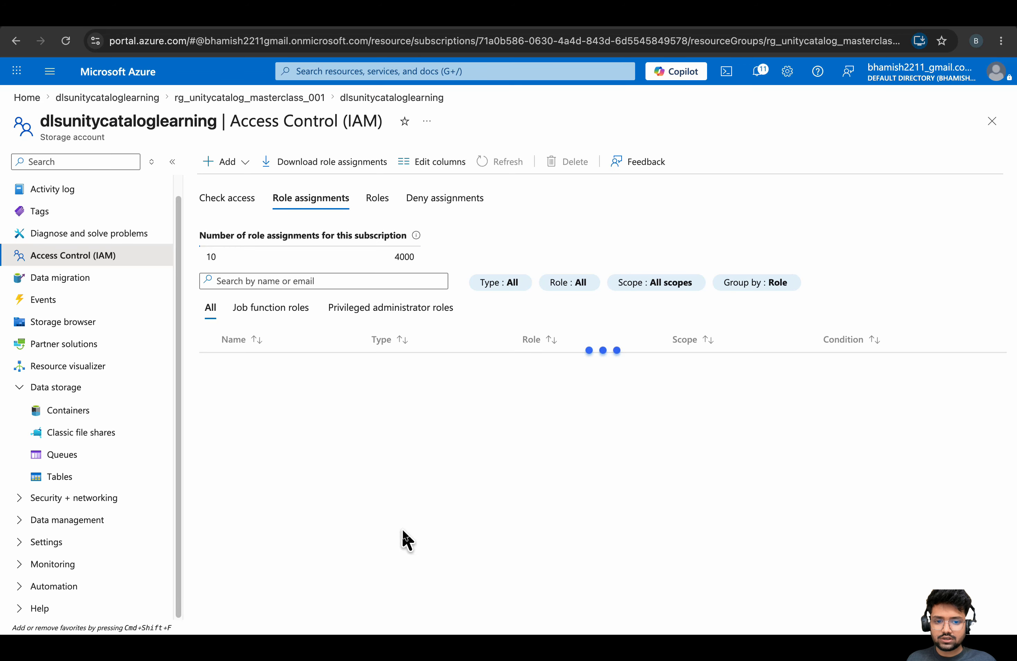
scroll(425, 542, "down", 3)
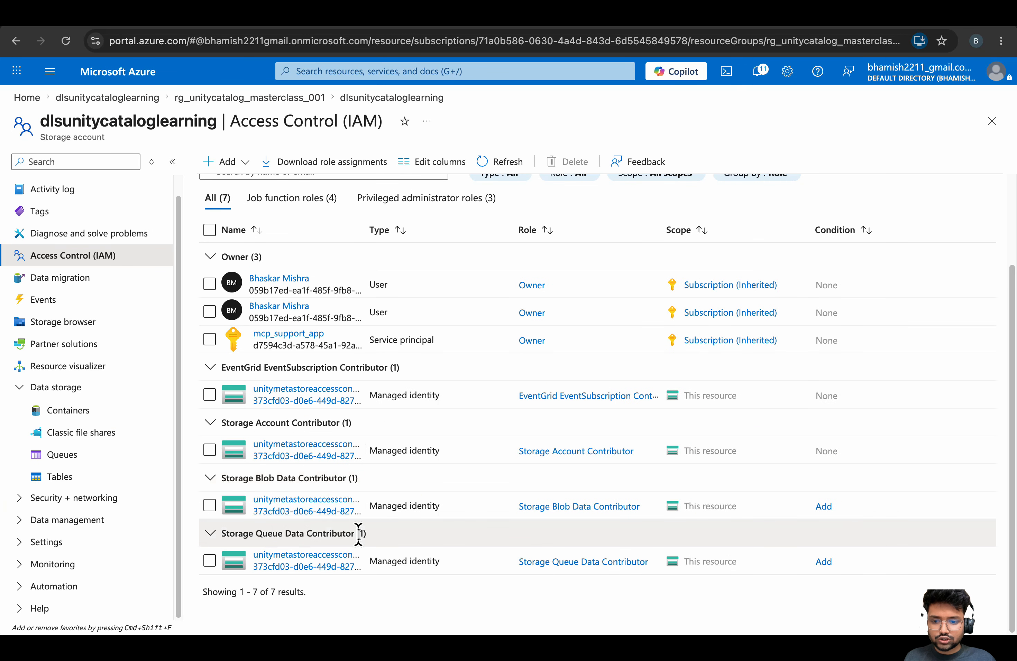
triple_click(351, 425)
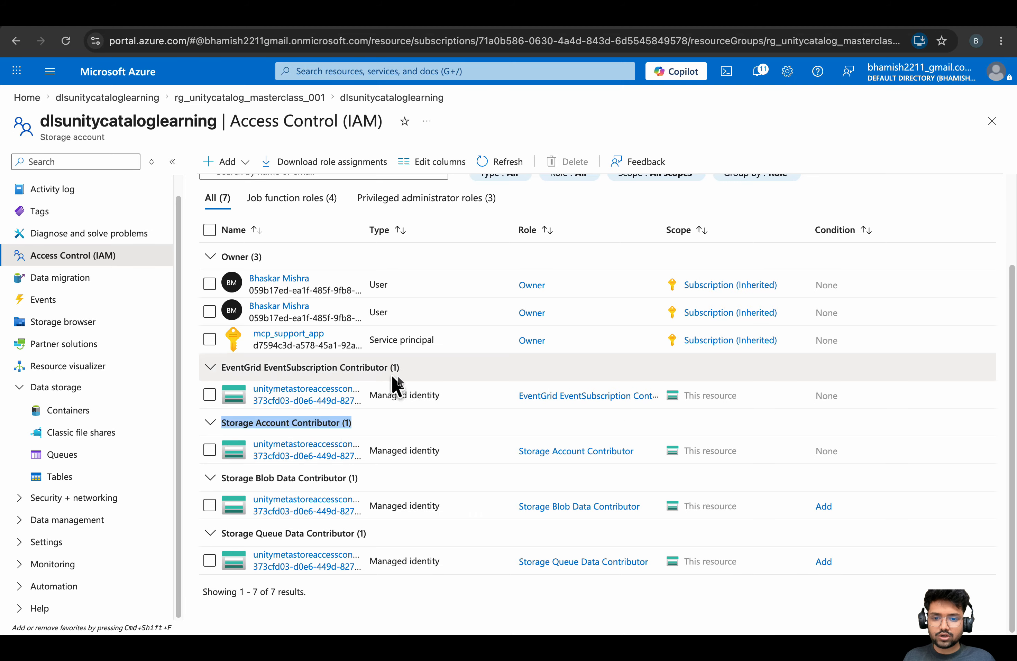
left_click_drag(401, 371, 375, 371)
left_click(391, 371)
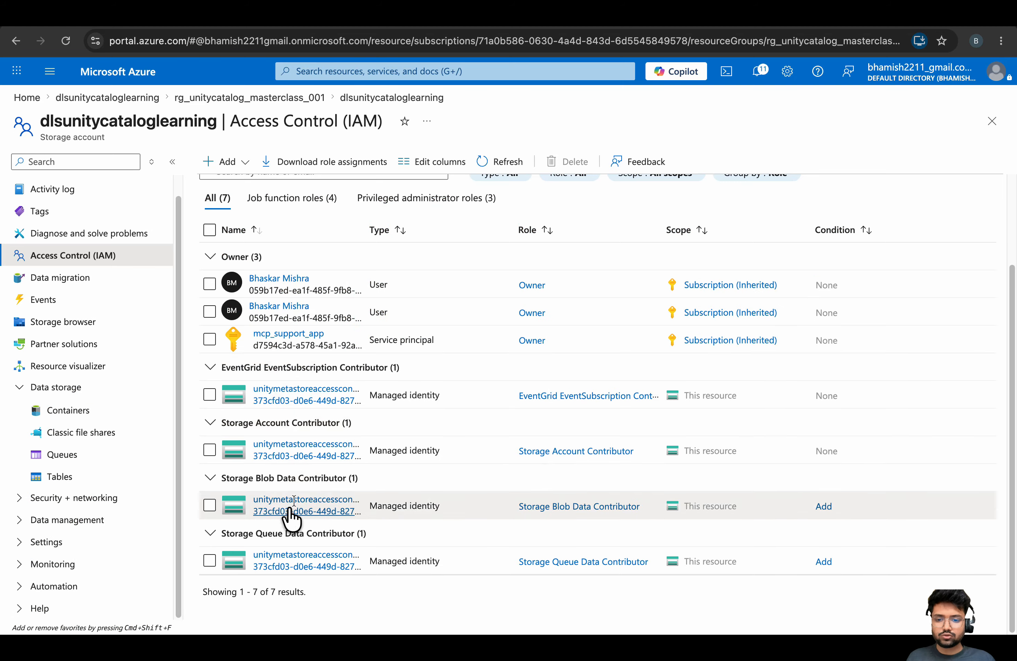
View the metastores in the Databricks account console and return to the untiymetastorelocation external location
left_click(459, 15)
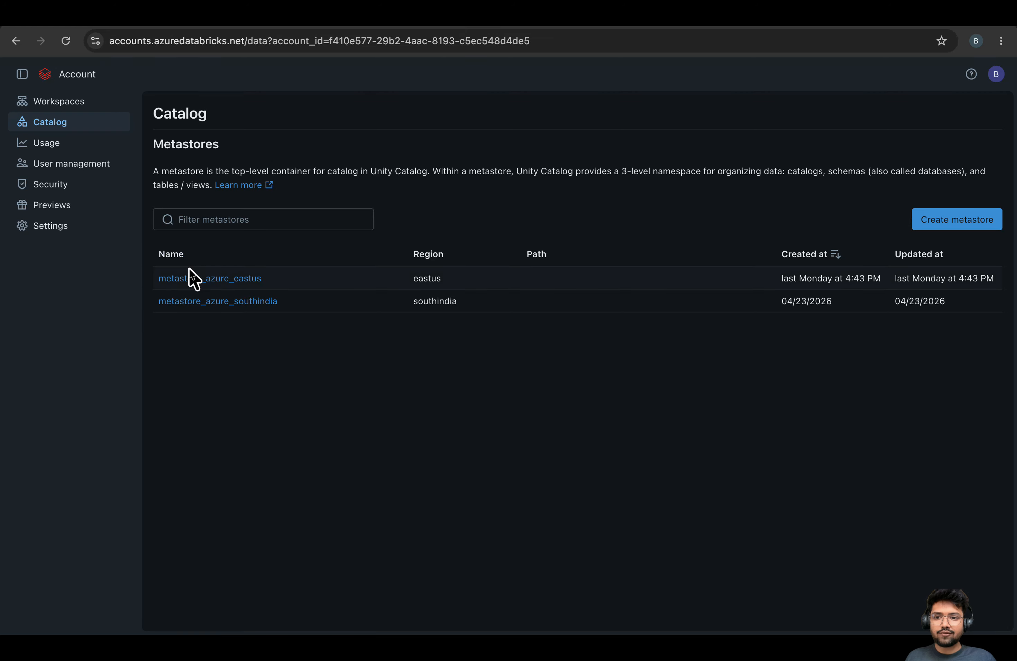
left_click(290, 25)
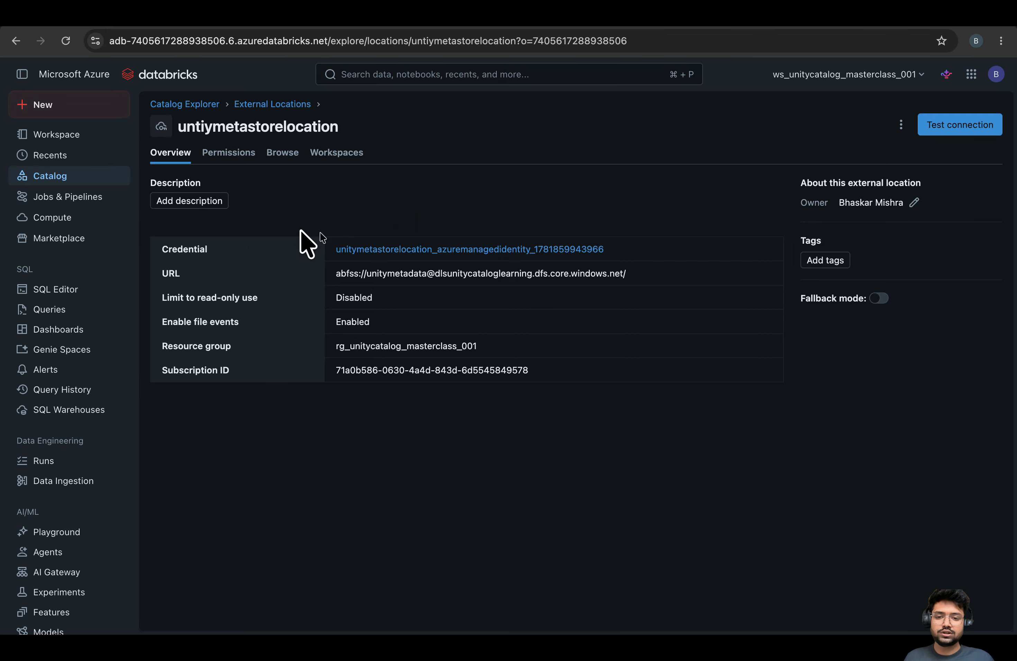
Test the connection of the untiymetastorelocation external location, review the permission checks and close the results
left_click(940, 128)
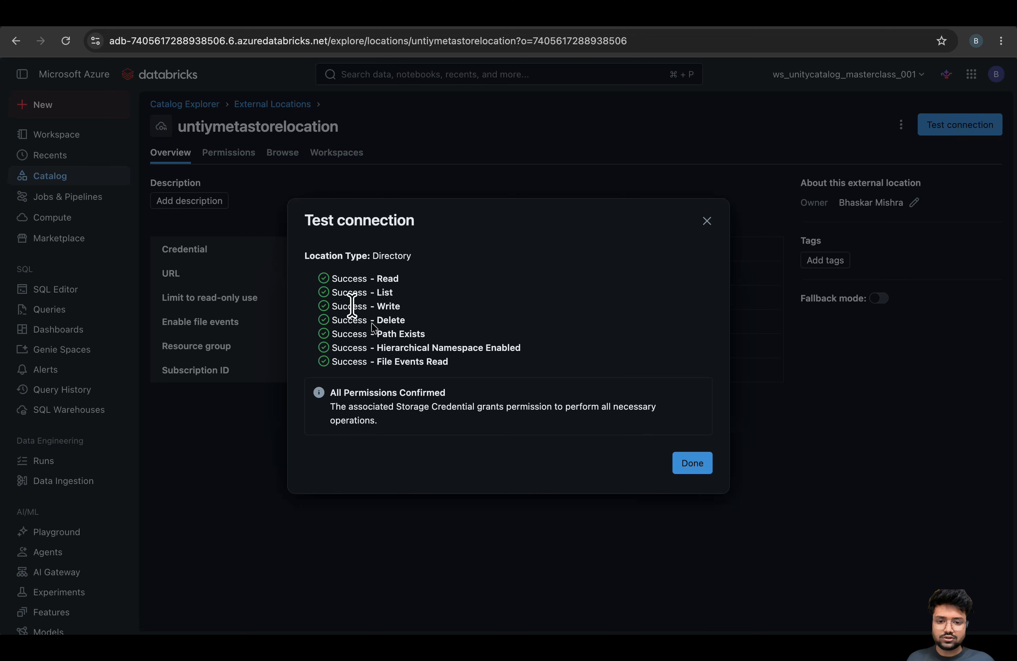
left_click_drag(372, 353, 237, 362)
left_click(483, 305)
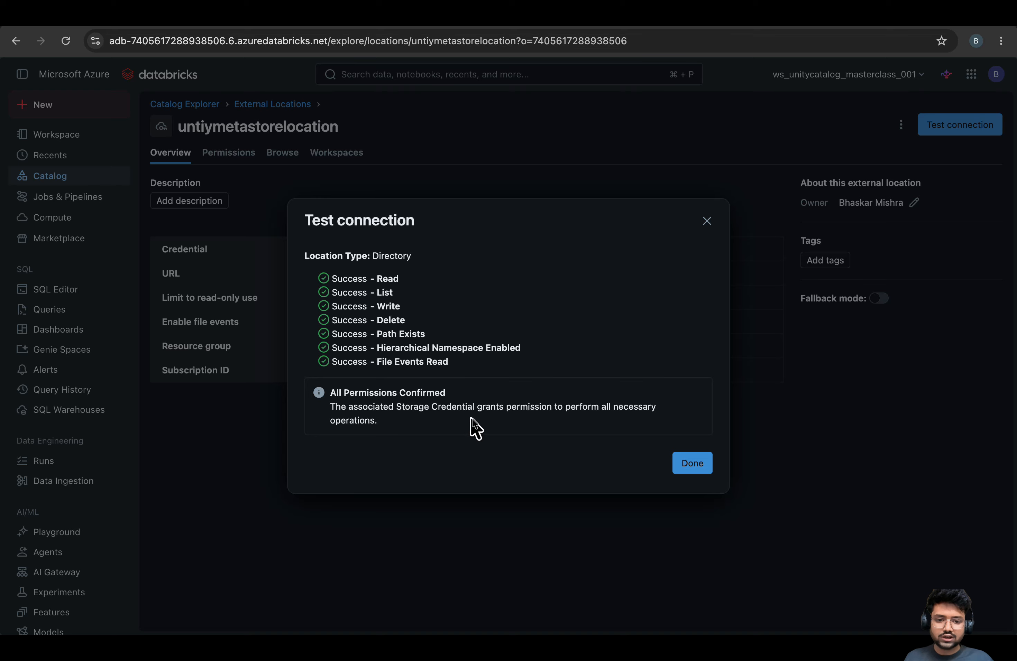
left_click_drag(348, 393, 538, 287)
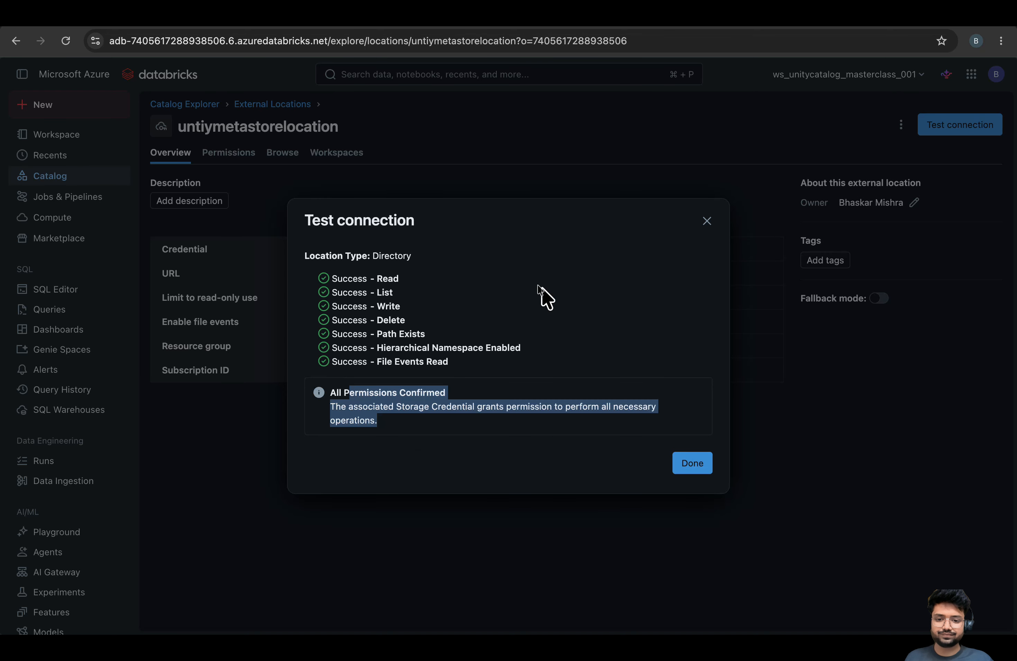
left_click(538, 286)
left_click(695, 466)
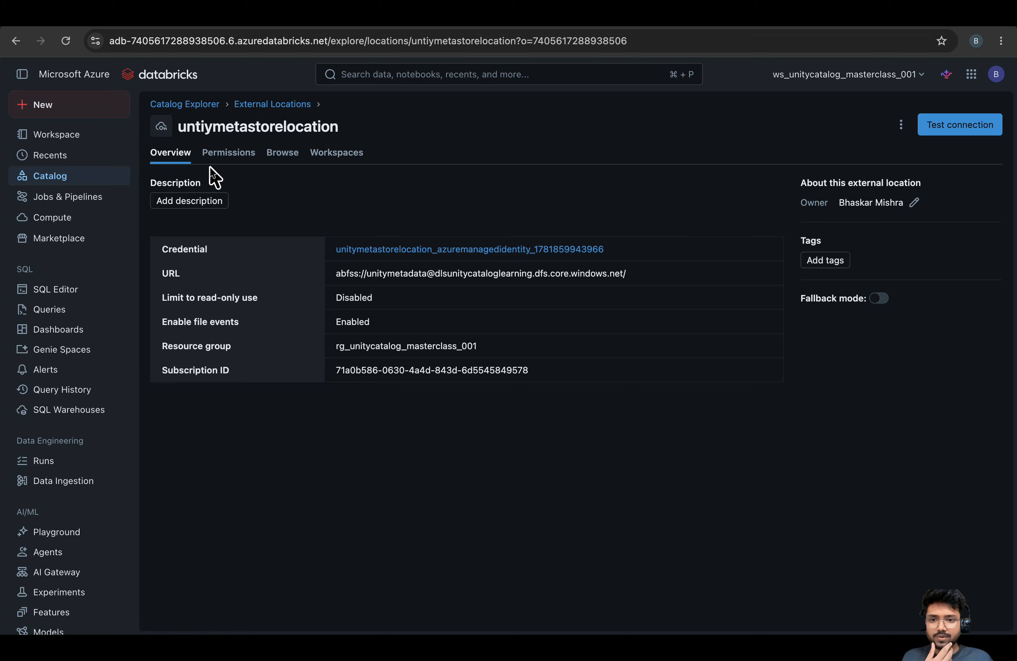
Look at the external location's permissions and browse its stored contents
left_click(215, 156)
left_click(275, 155)
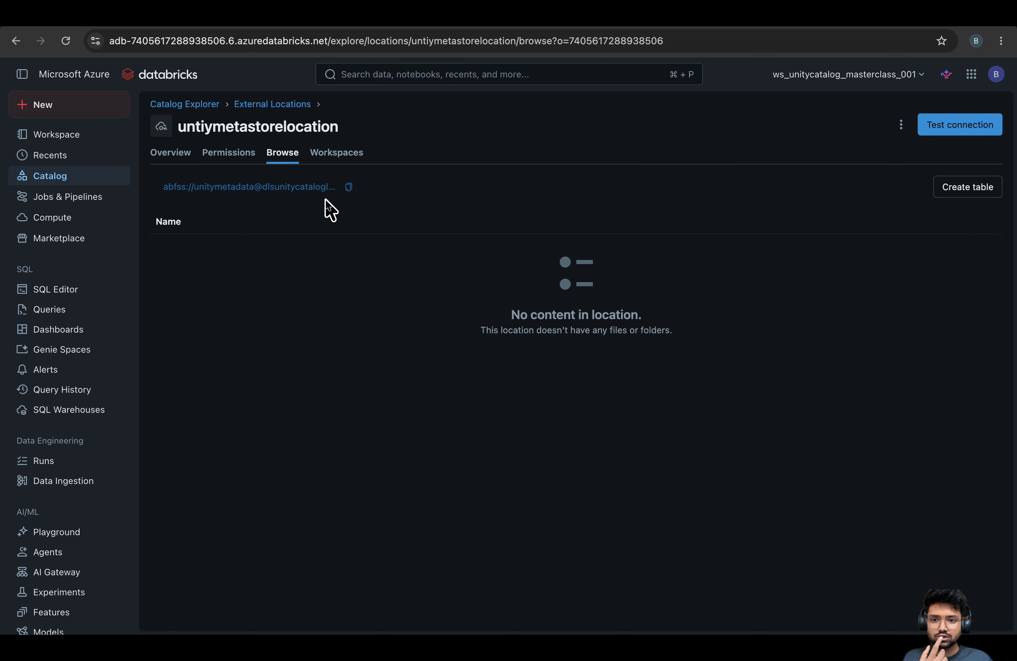
Copy the external location's URL and set it as the ADLS Gen 2 path of metastore_azure_eastus in the account console
left_click(348, 187)
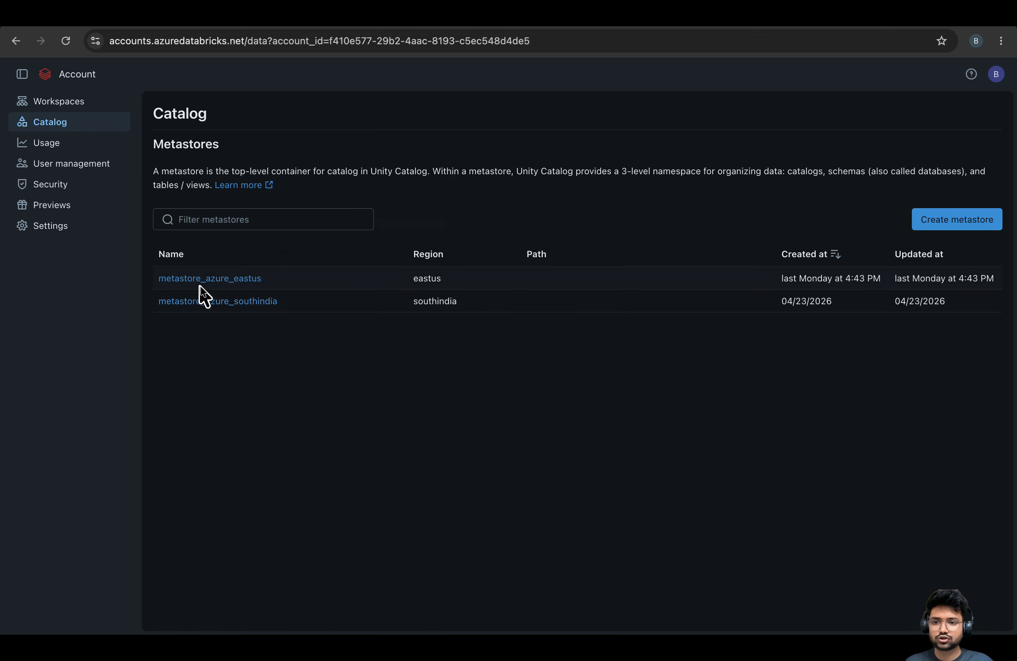
left_click(210, 278)
left_click(264, 180)
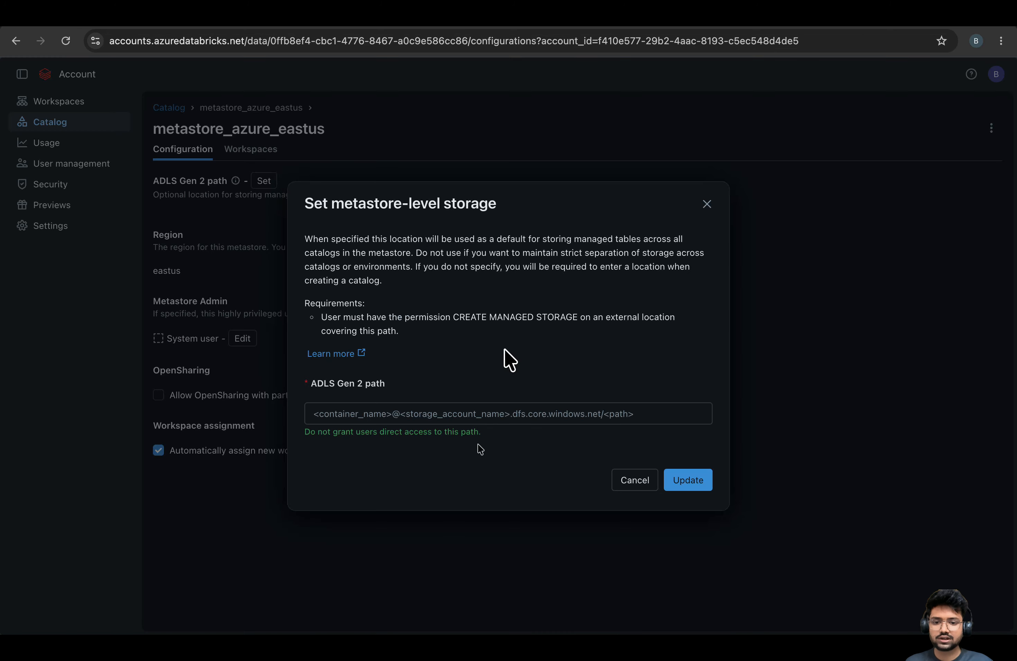
left_click(364, 413)
key("super+v")
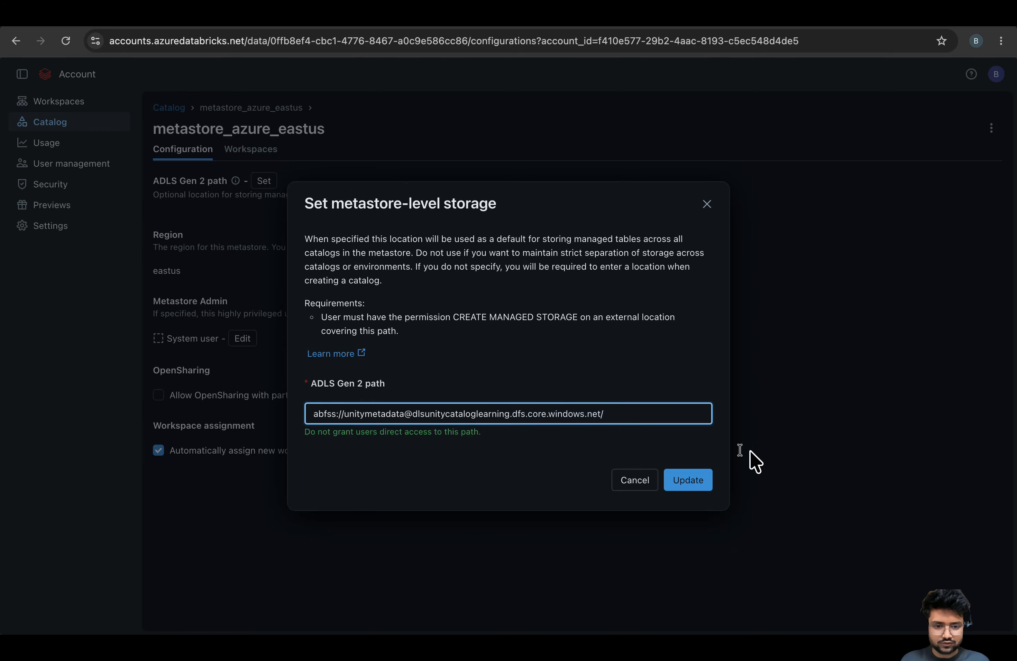
left_click(692, 489)
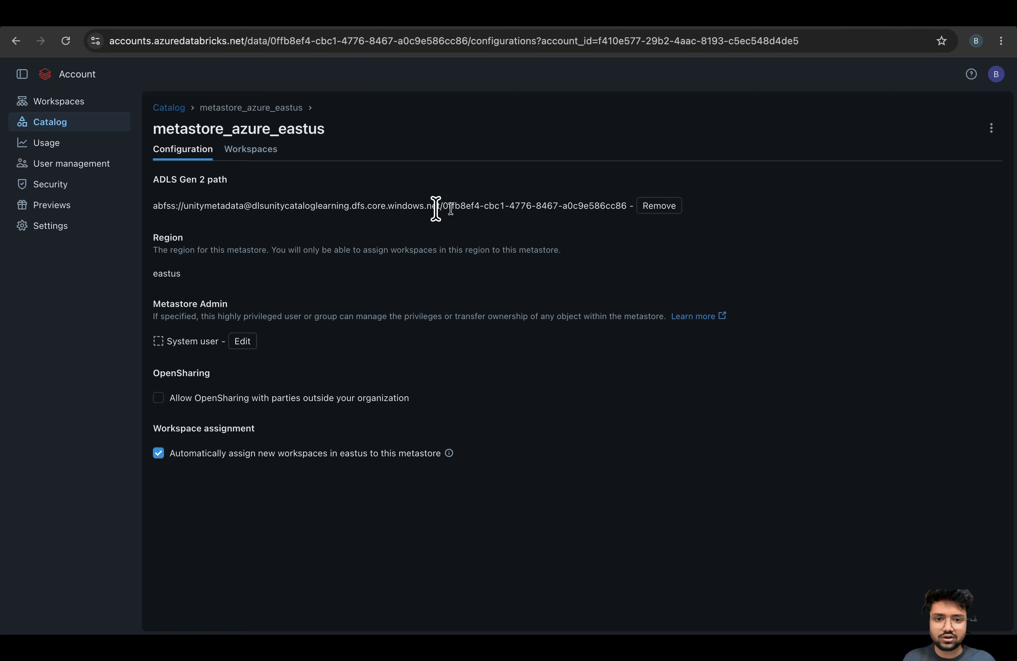
left_click_drag(444, 207, 570, 210)
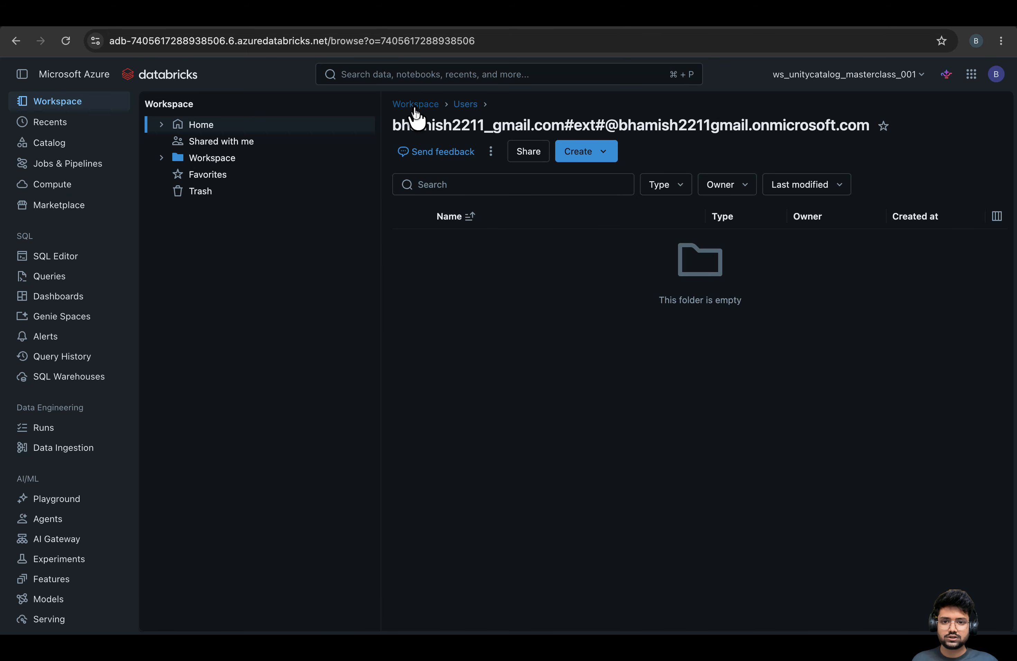
Create a notebook in the workspace's root folder, switch to the Exercise notebook and go to its last cell
left_click(415, 107)
left_click_drag(381, 403, 311, 404)
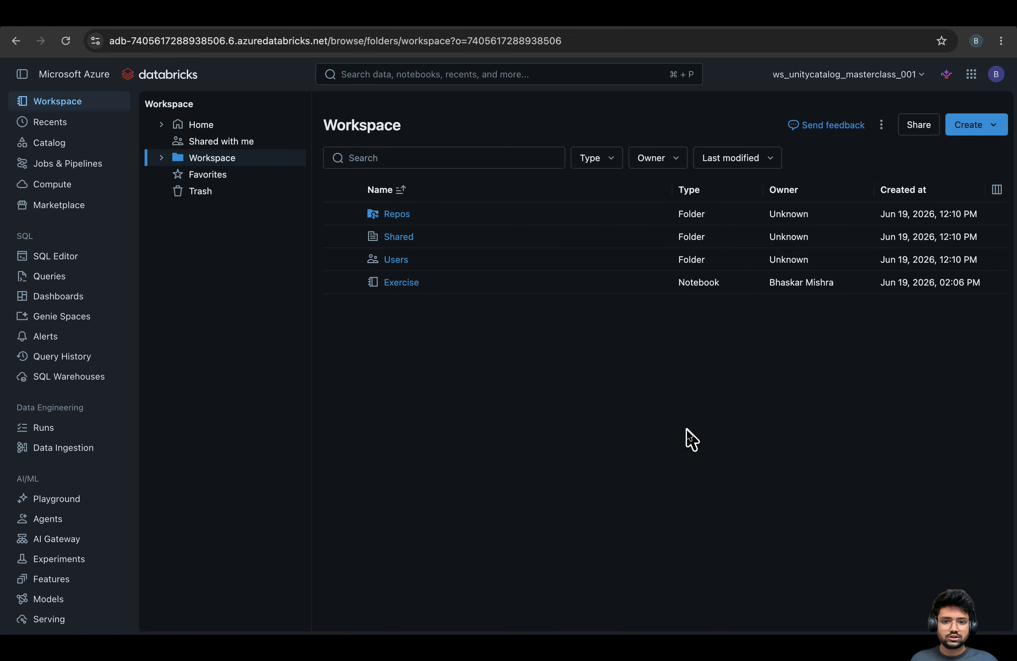
left_click(993, 139)
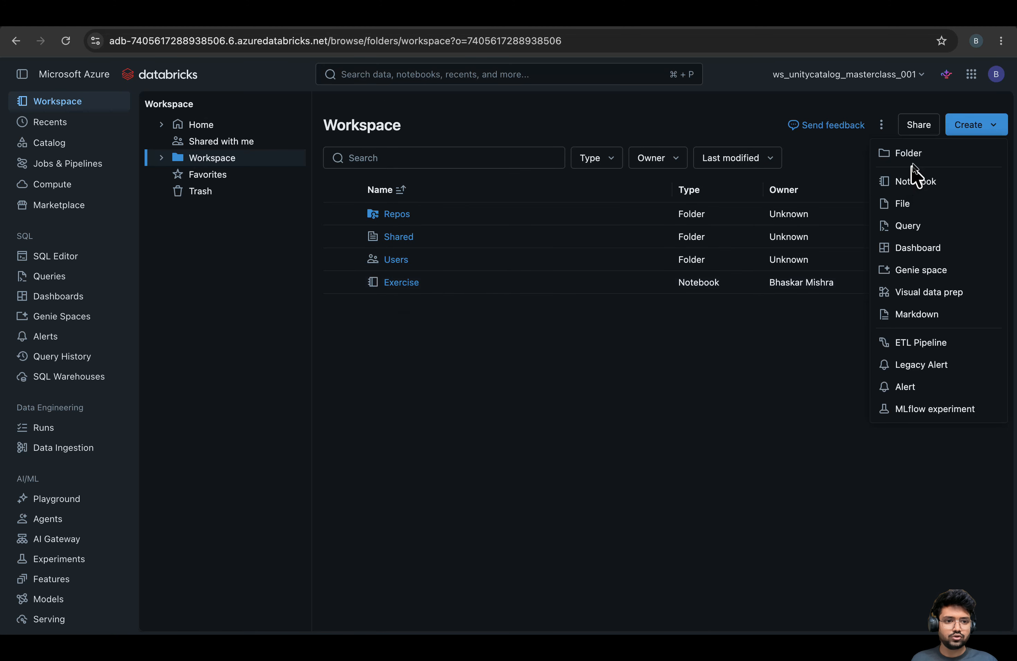
left_click(917, 181)
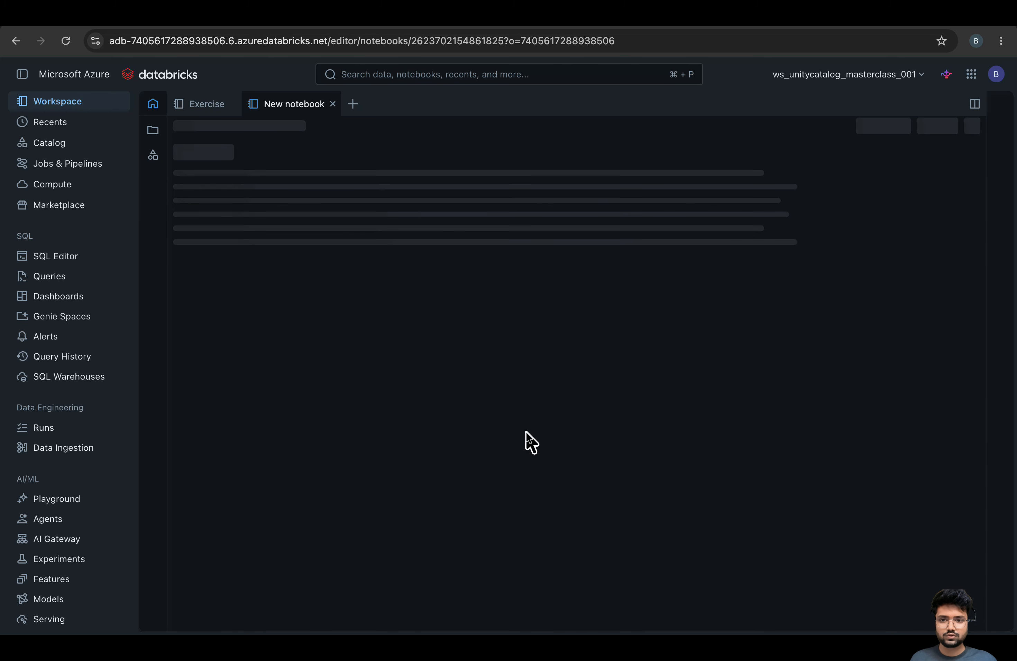
left_click(427, 104)
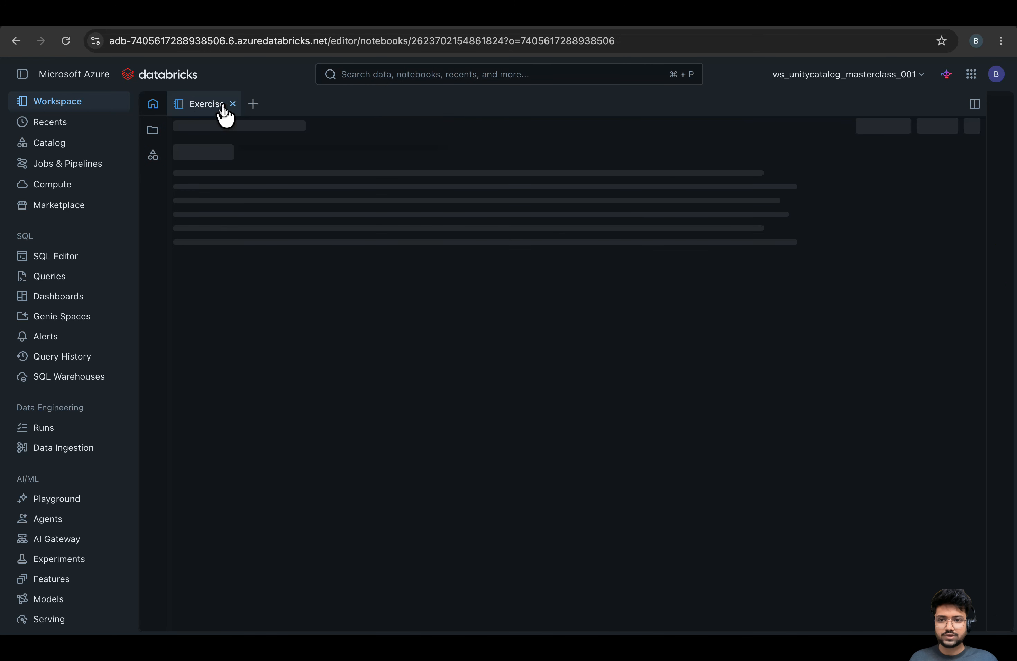
scroll(495, 404, "down", 5)
scroll(511, 425, "down", 12)
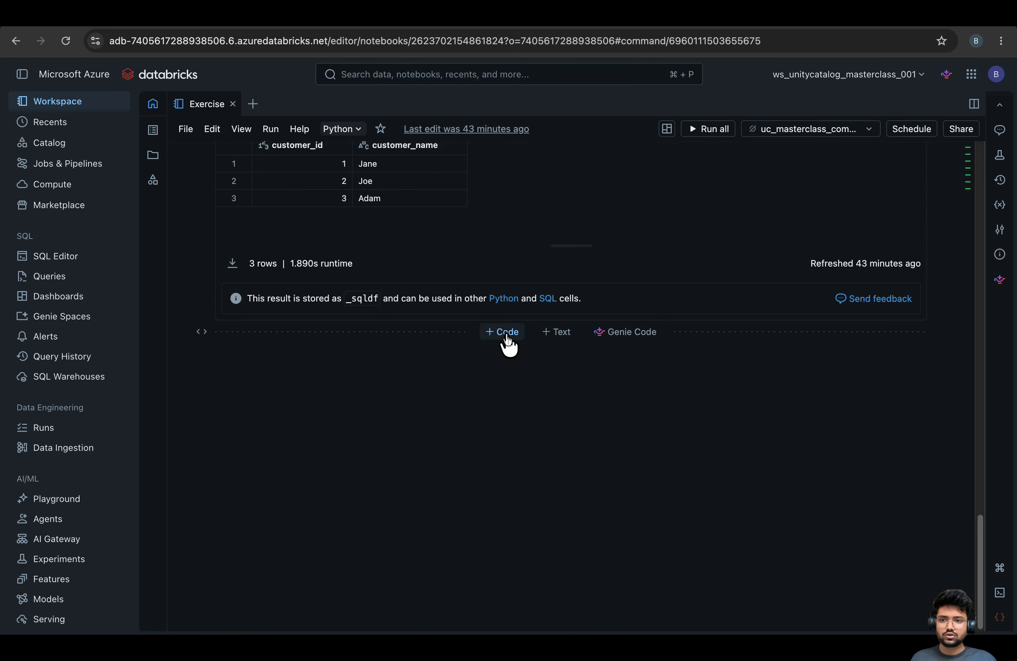
Try to create a Standard catalog named newcatalog with untiymetastorelocation as its storage location
left_click(41, 143)
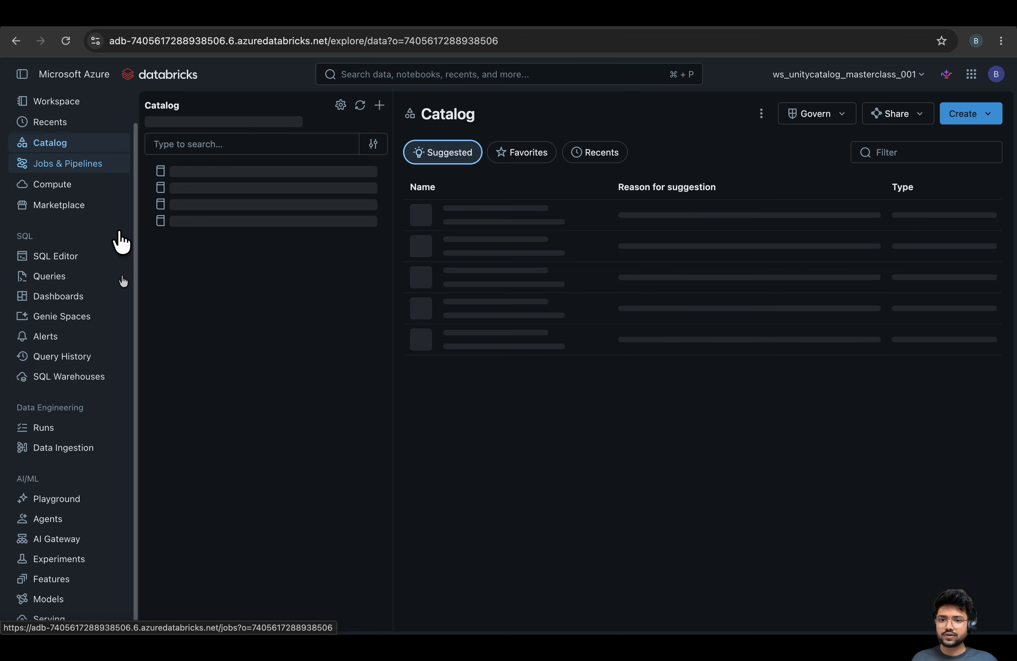
left_click(380, 105)
left_click(284, 206)
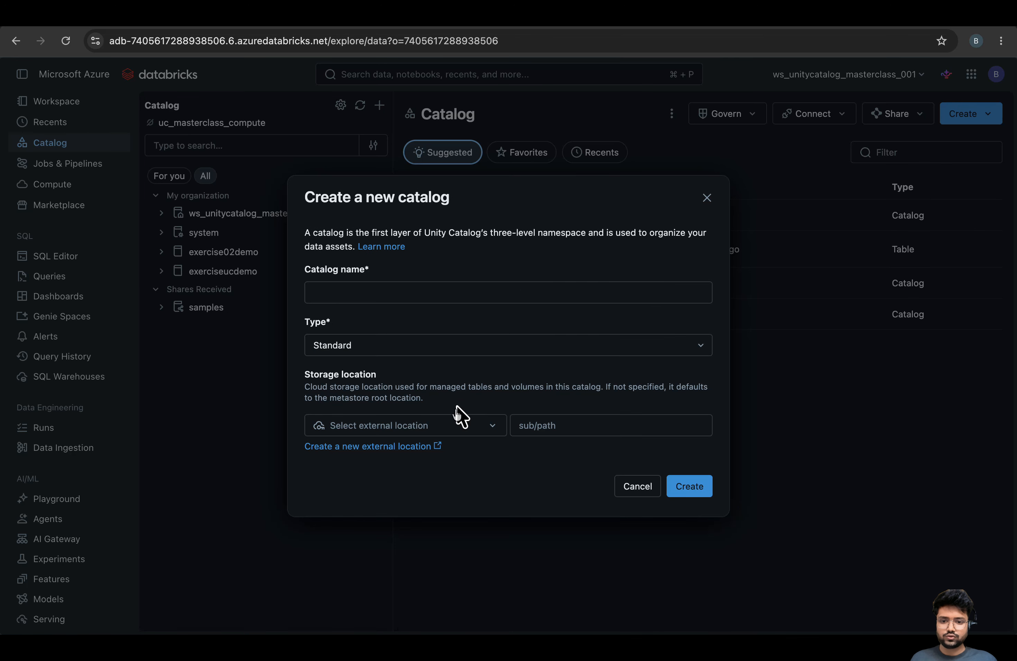
left_click(359, 292)
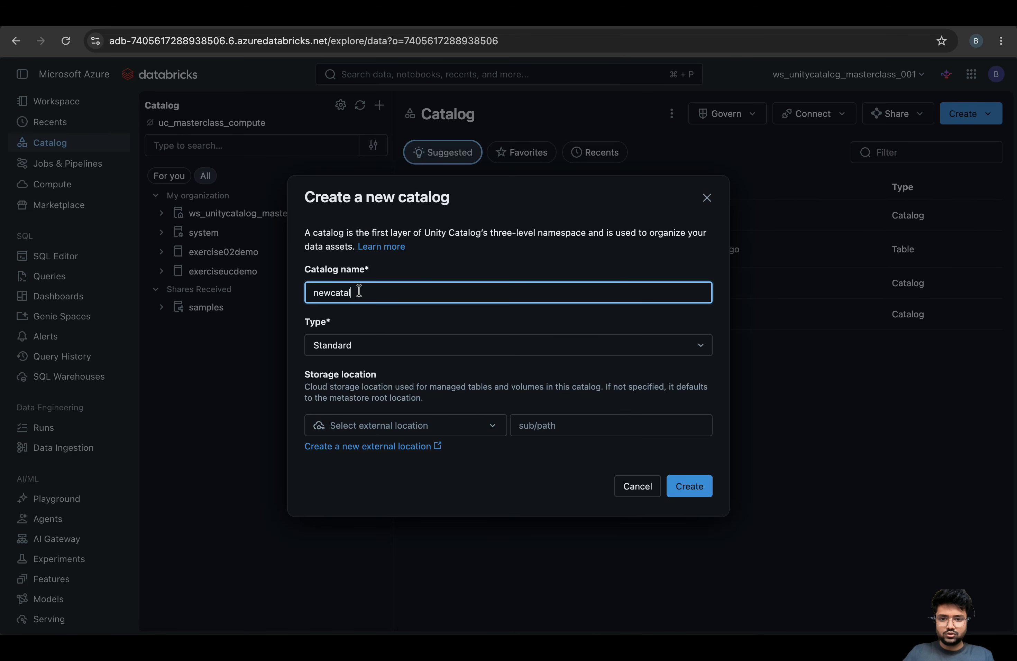
left_click(475, 423)
left_click(490, 430)
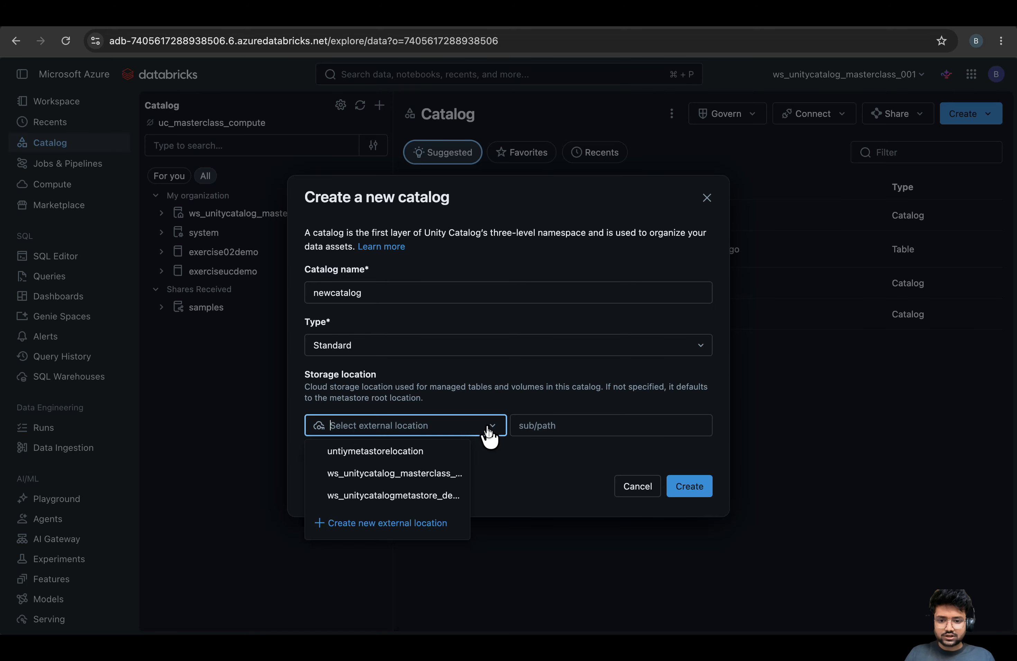
left_click(382, 458)
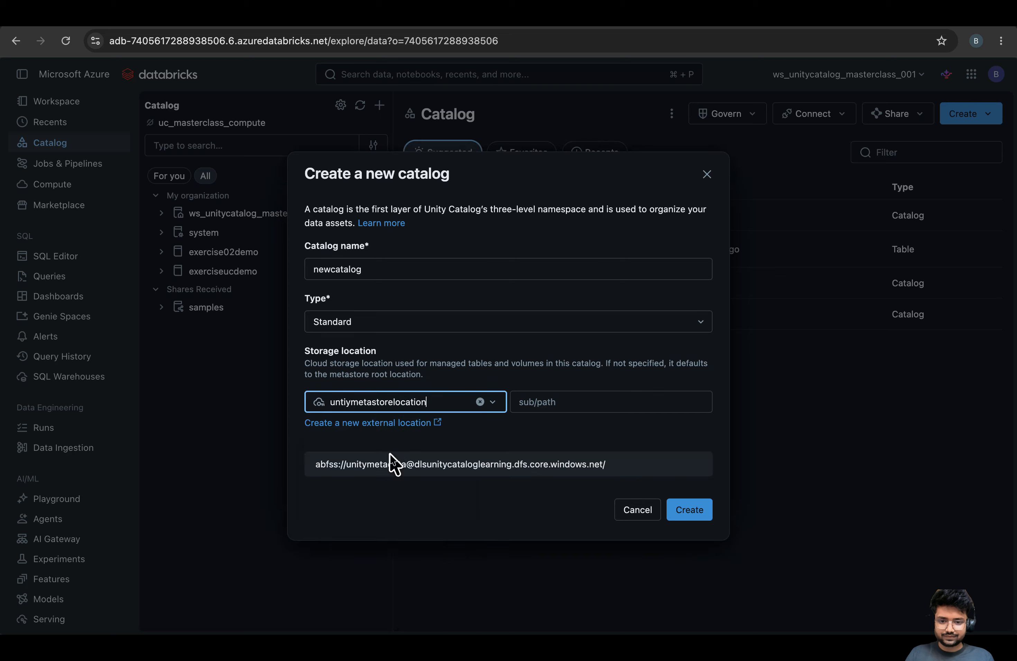
left_click(689, 510)
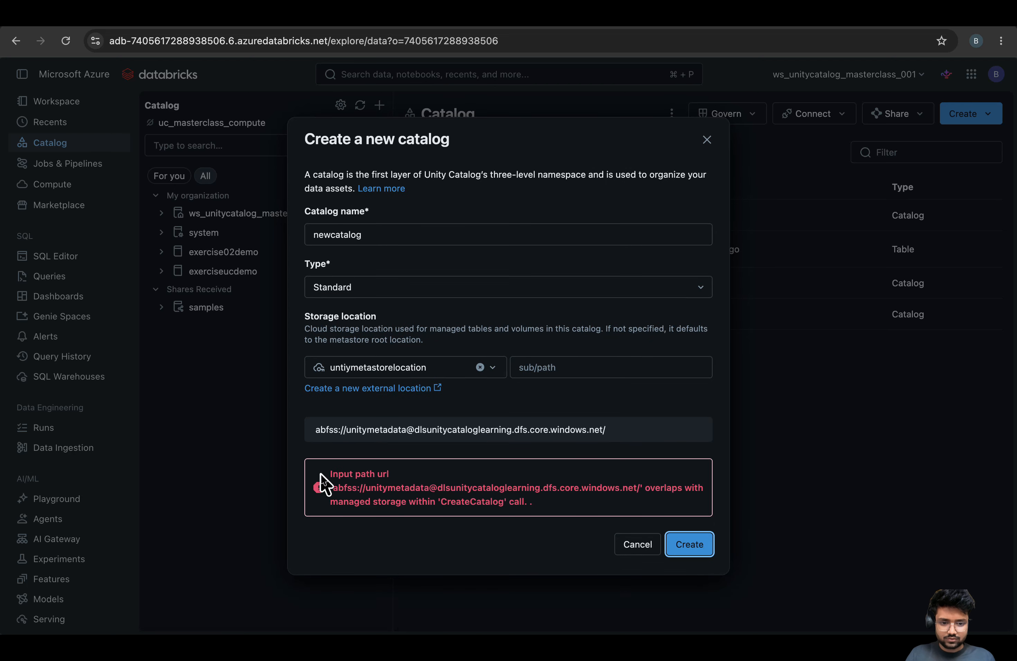
Examine the catalog creation error, clear the selected external location and cancel the new catalog
left_click_drag(574, 515, 323, 485)
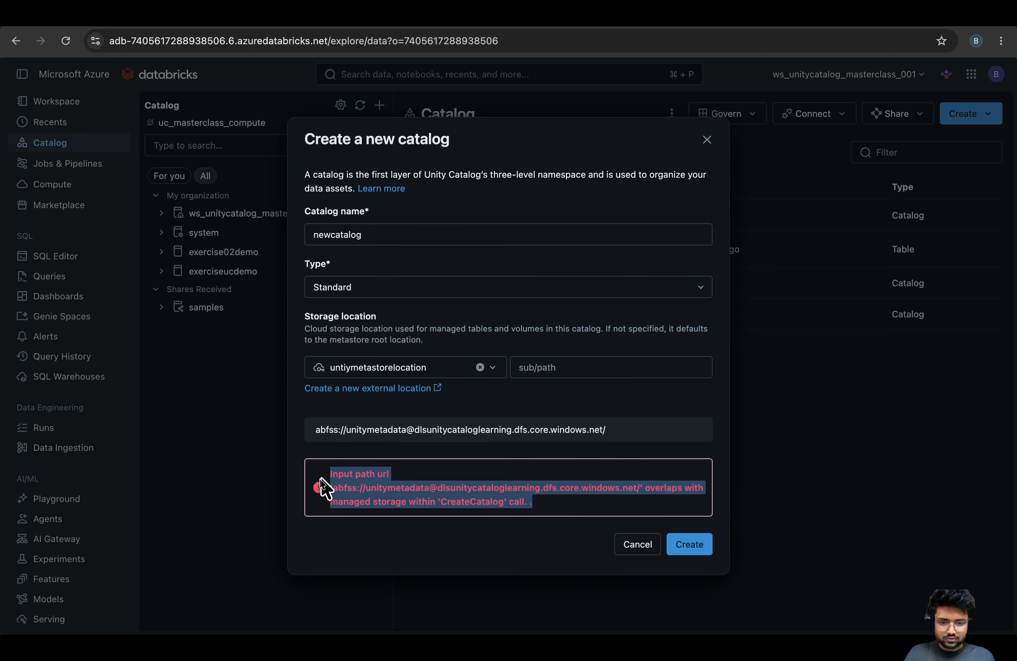
left_click(423, 499)
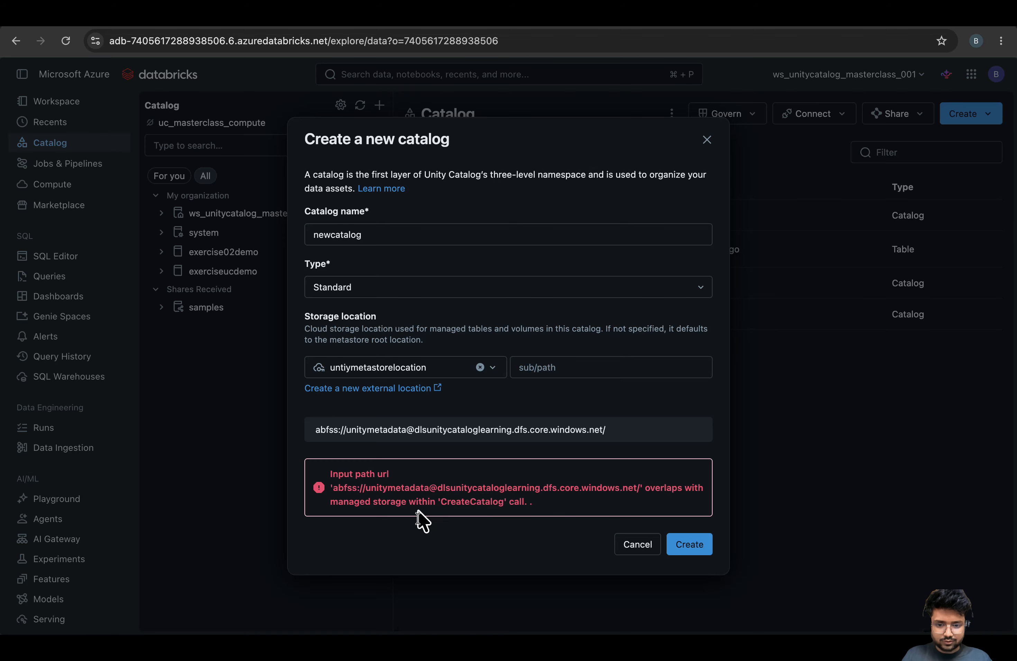
left_click_drag(557, 509, 275, 493)
left_click(424, 536)
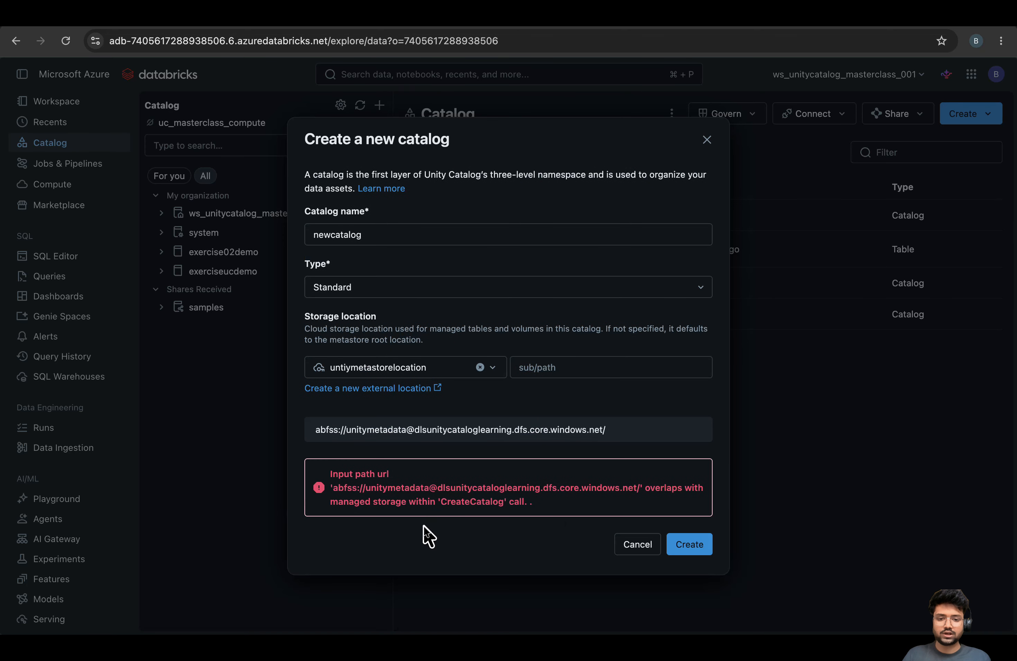
left_click(480, 367)
left_click(454, 523)
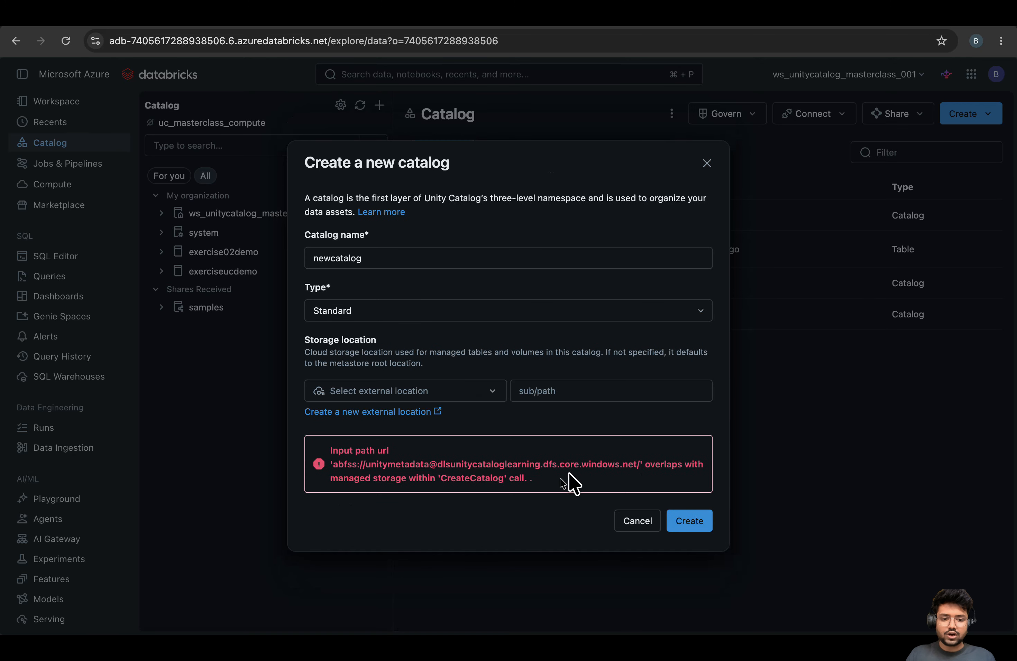
left_click(638, 526)
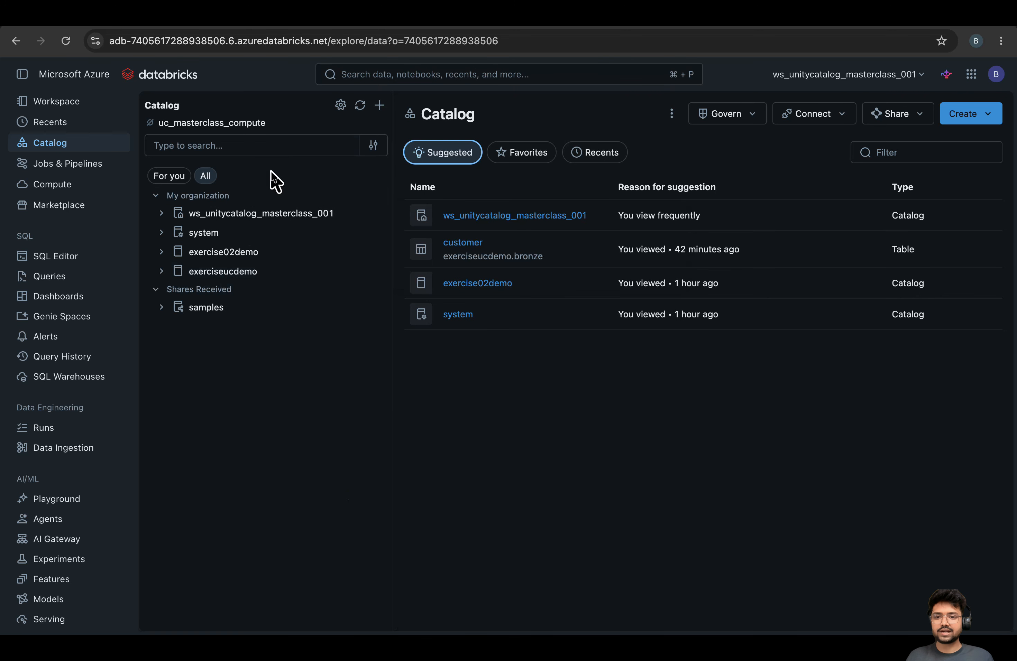
Create a Standard catalog named newcatalog without specifying a storage location
left_click(374, 107)
left_click(279, 204)
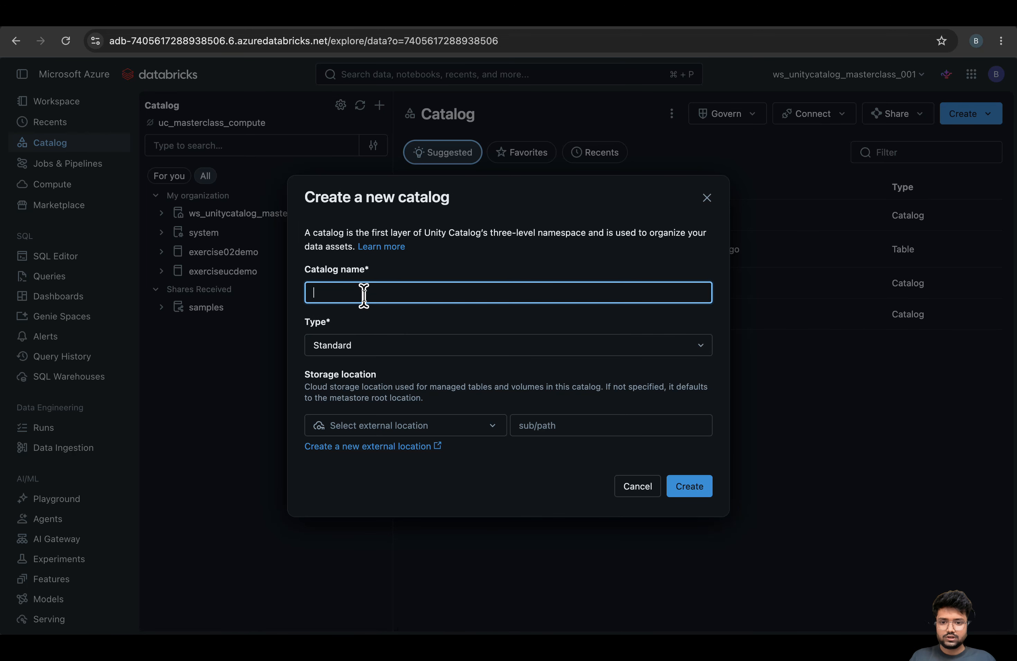
left_click(682, 487)
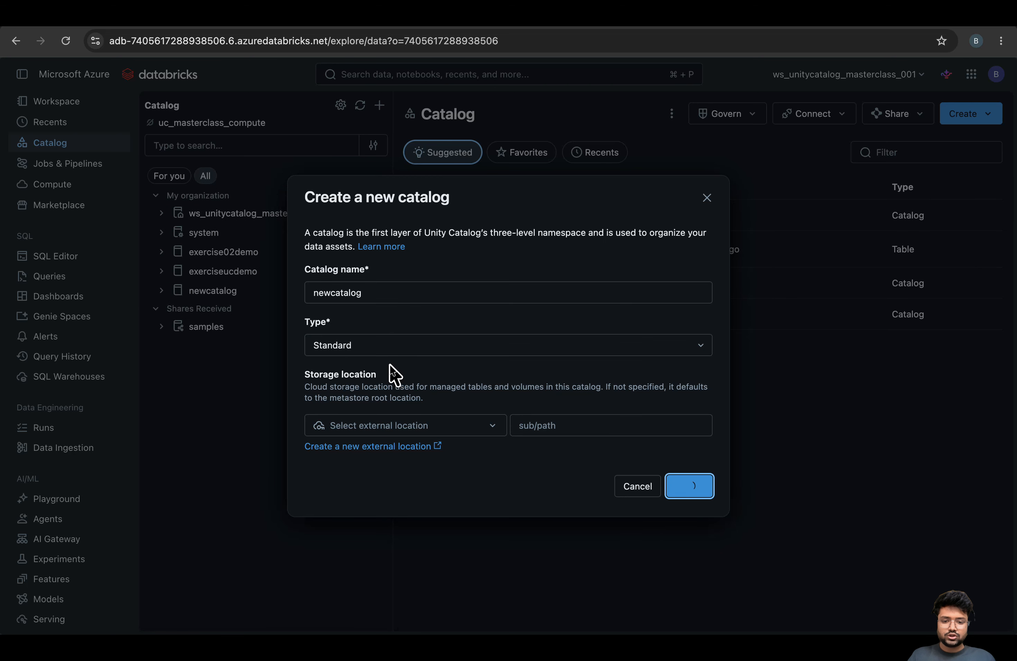
left_click_drag(303, 331, 249, 329)
left_click(605, 354)
left_click(385, 361)
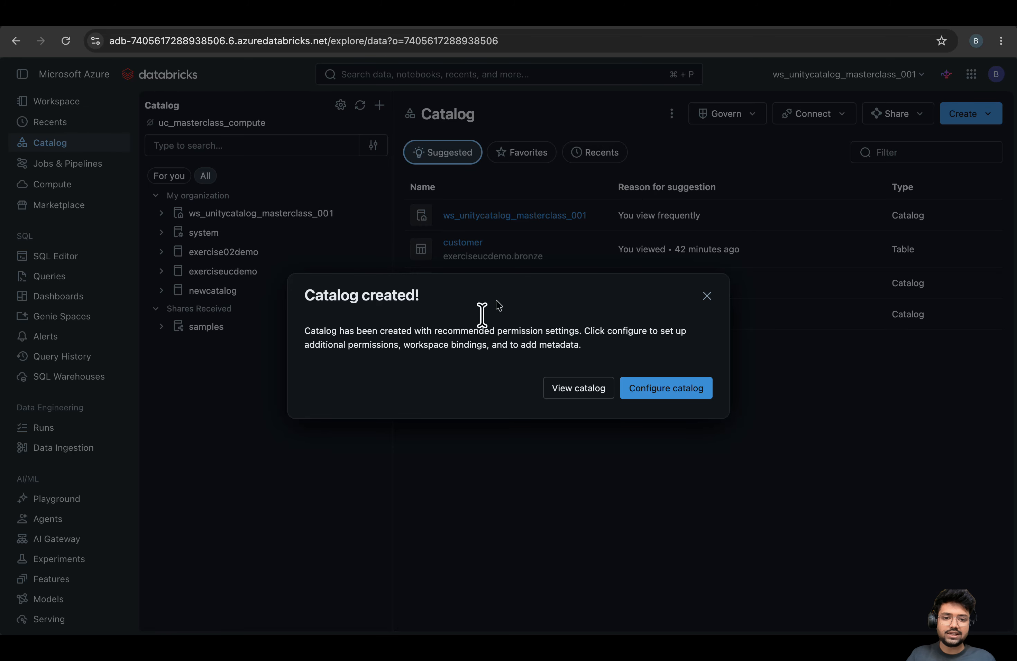
left_click_drag(614, 344, 211, 361)
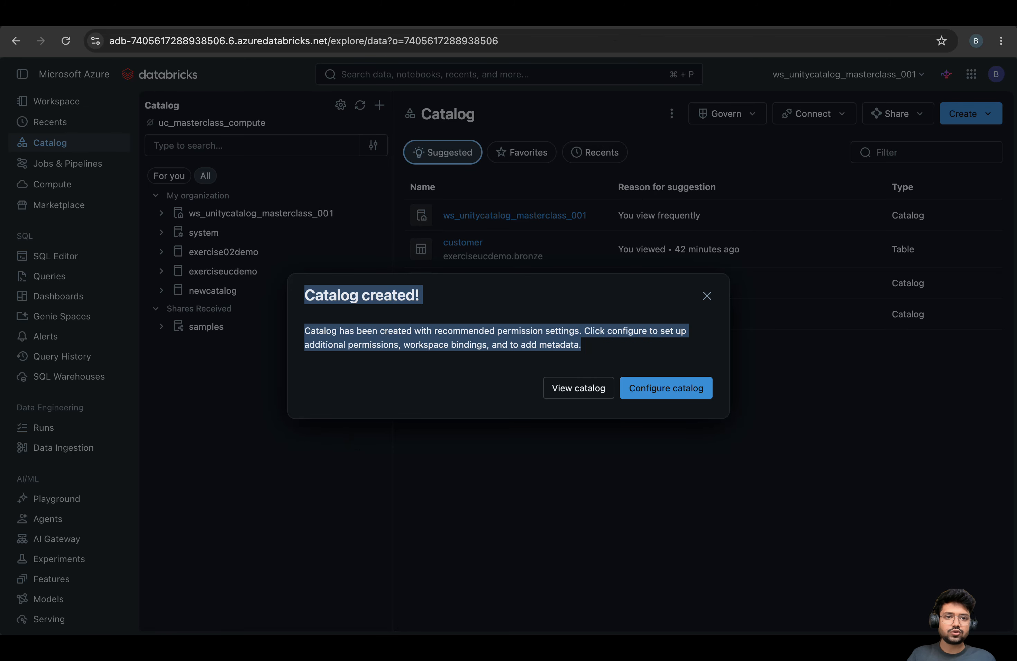
Switch to Excalidraw and delete all the old notes about default locations and storage credentials from the canvas
left_click(588, 23)
left_click(588, 283)
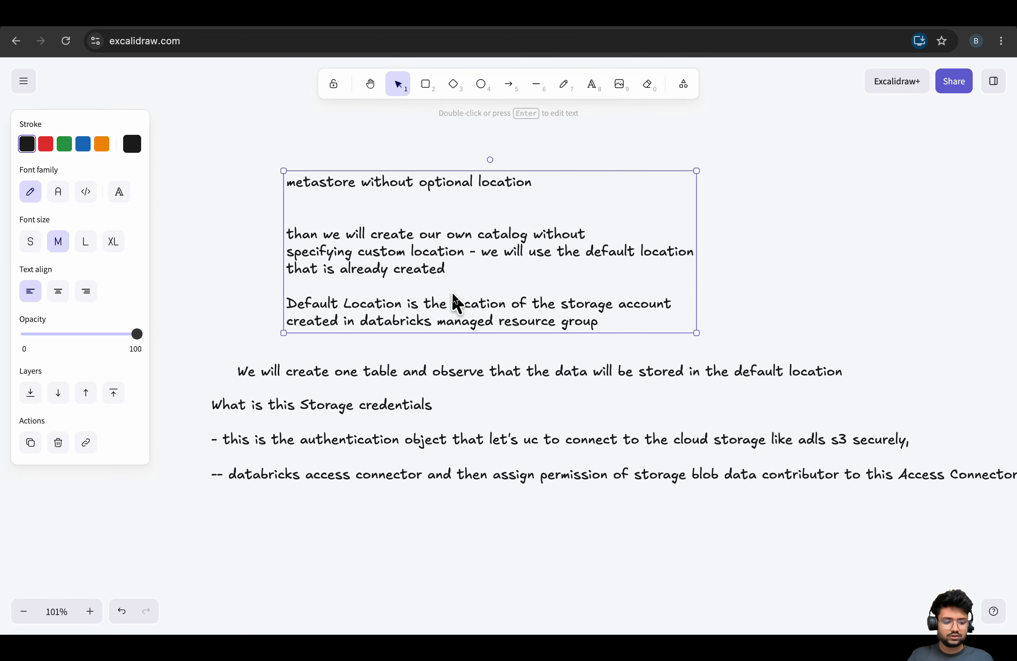
key("Delete")
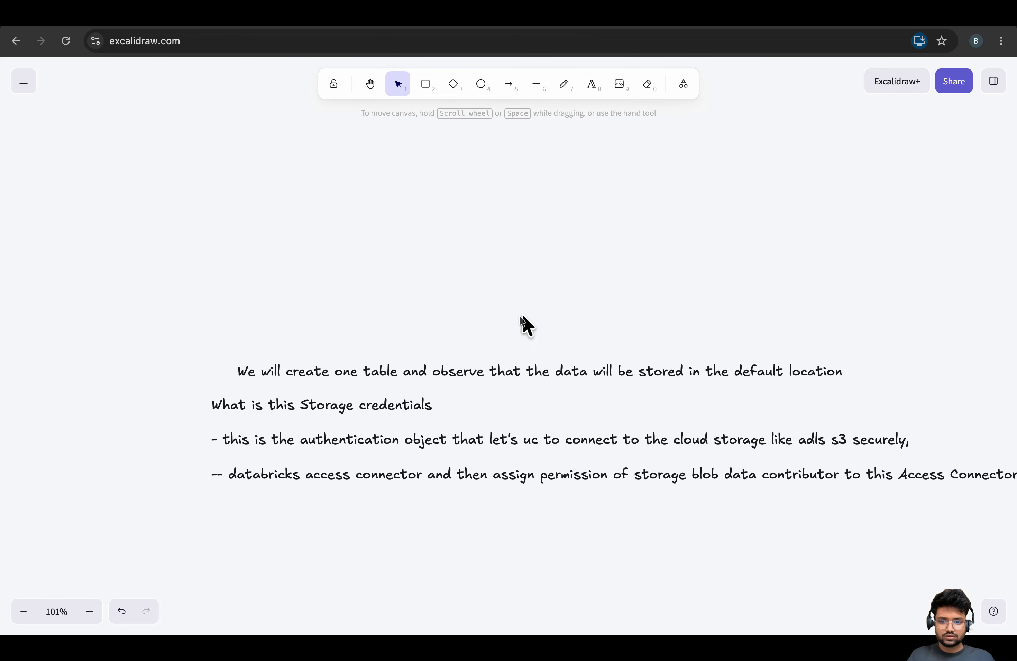
double_click(275, 370)
key("BackSpace")
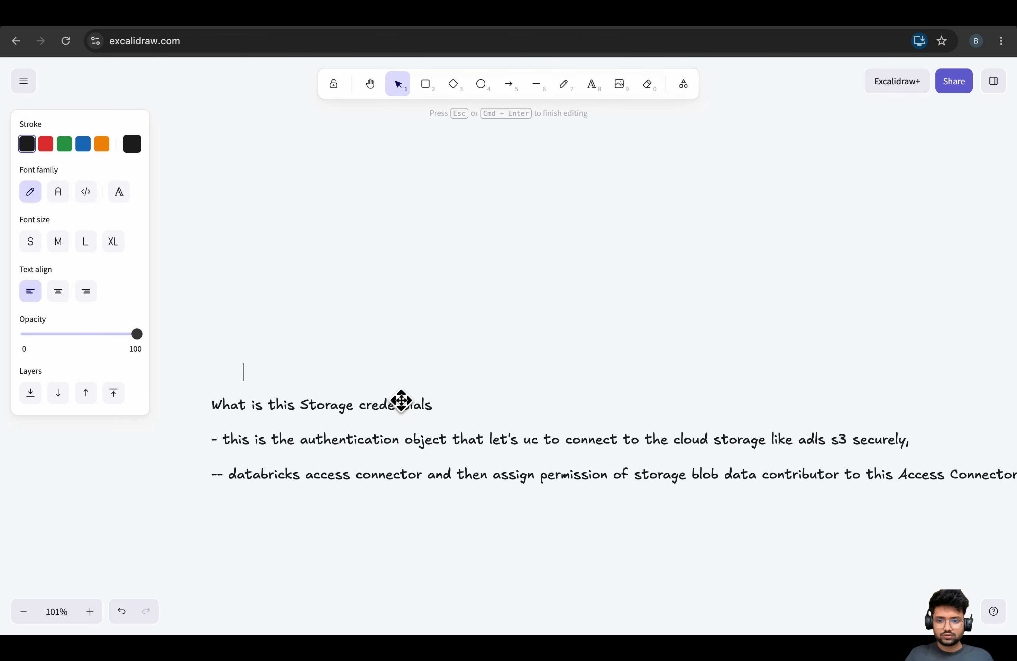
left_click_drag(210, 385, 598, 444)
key("BackSpace")
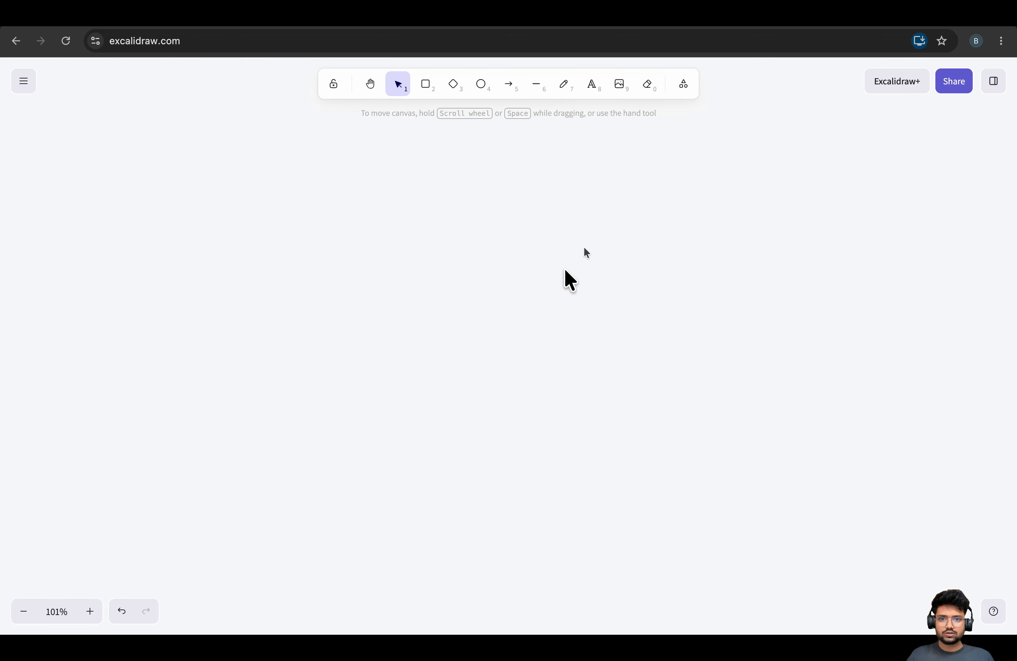
Add a text note reading "When we provide the optional path for metastore location we don't need to specify the path when creating catalog"
double_click(431, 165)
left_click(387, 183)
double_click(418, 161)
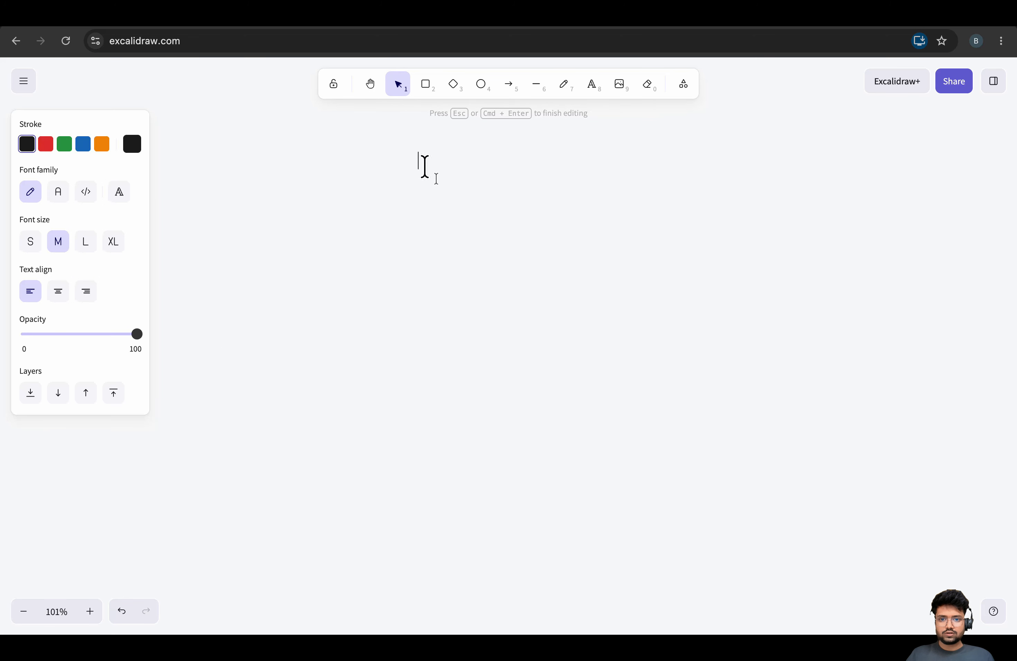
type("Wehen we")
key("BackSpace")
key("BackSpace")
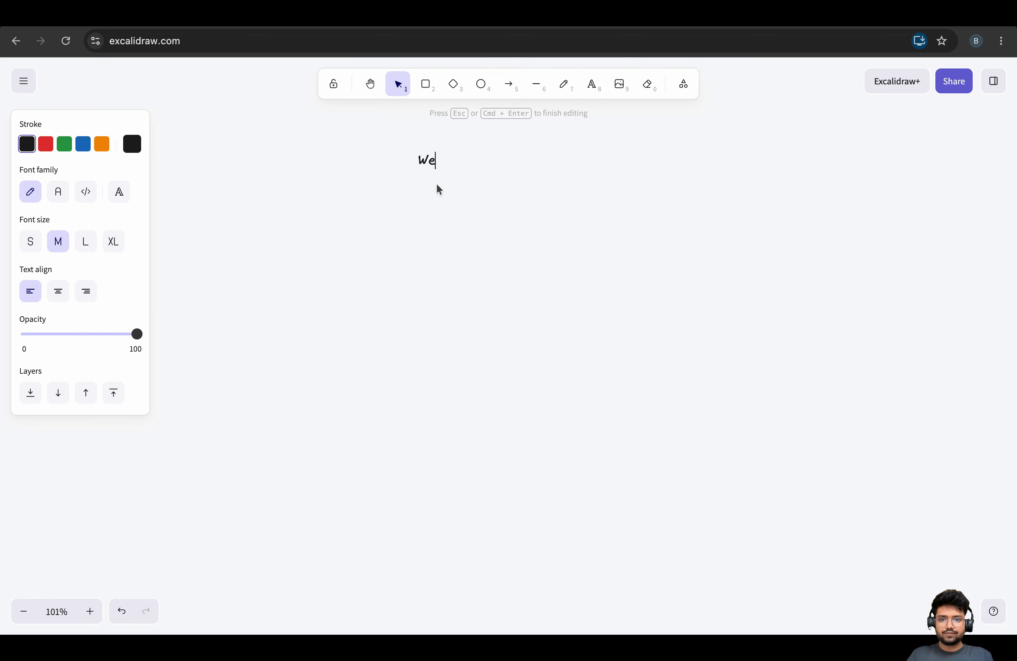
key("BackSpace")
type("hen we provide the o")
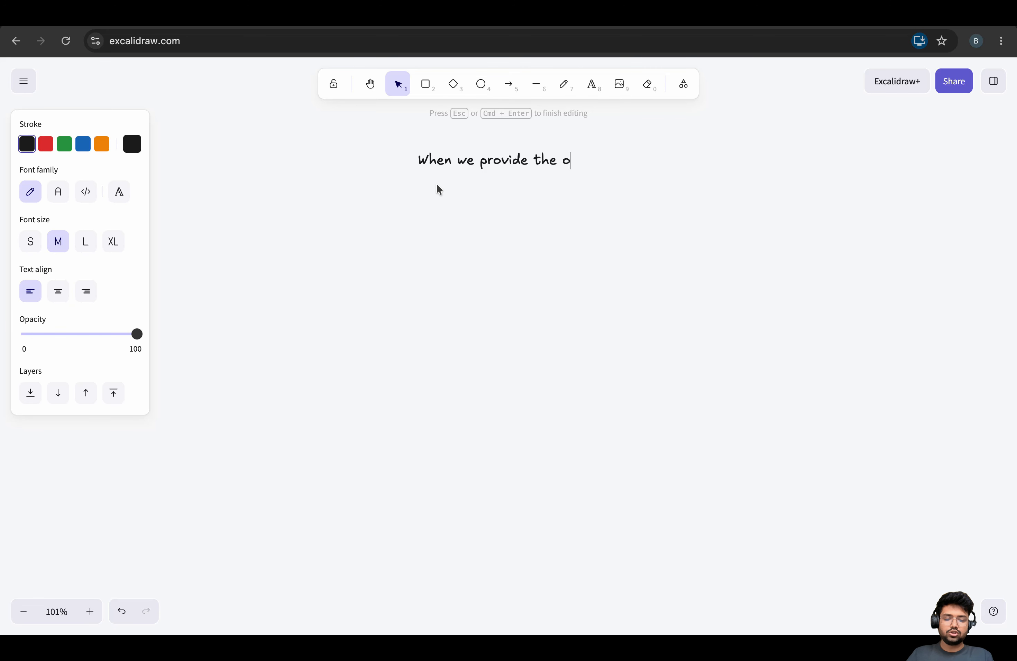
type("ption")
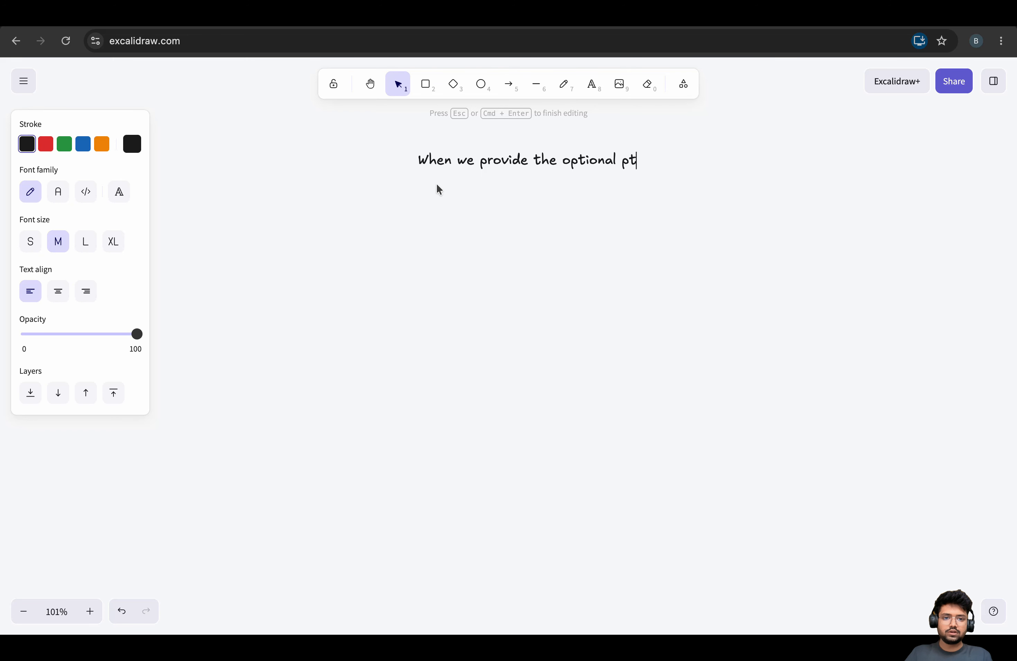
type("al path at")
key("Return")
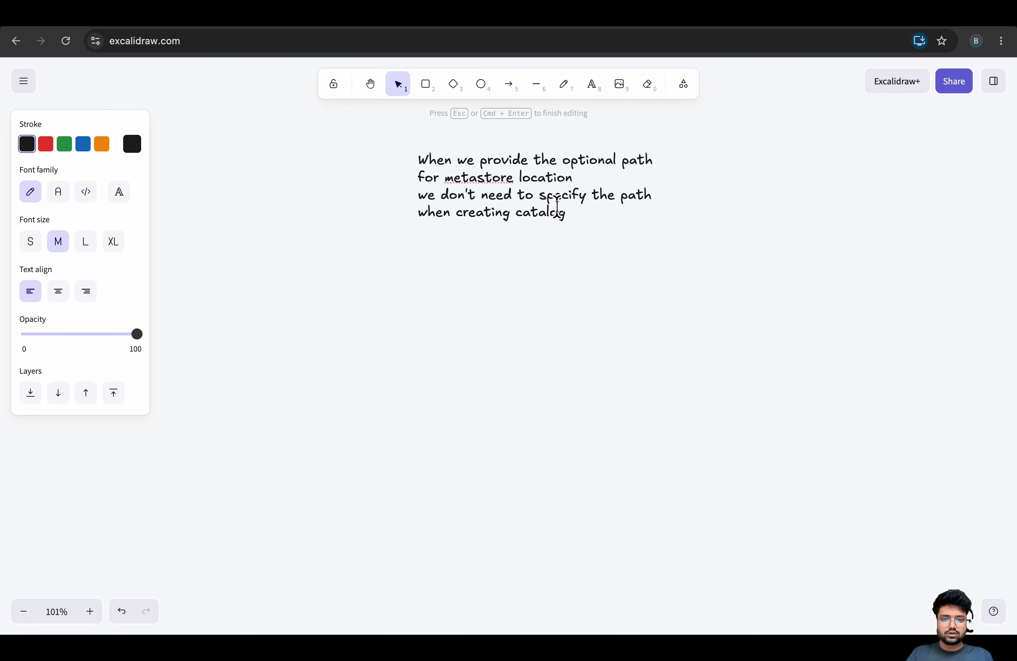
Append "- that is it is not compulsory" to the last line of the note
key("Escape")
double_click(593, 214)
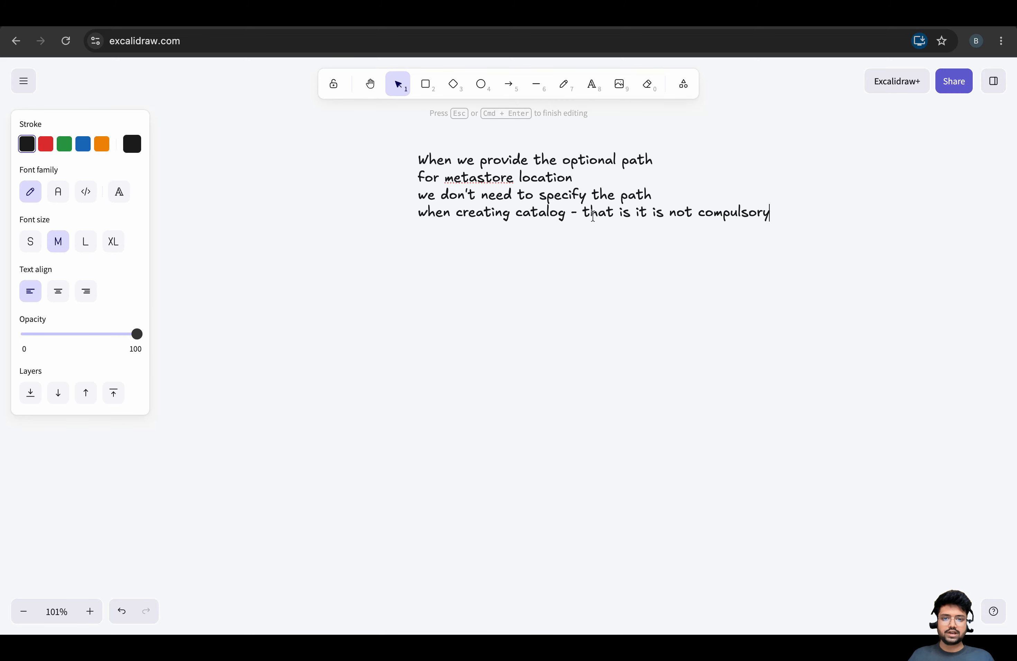
Switch to Databricks and open the newly created newcatalog from the creation confirmation
left_click(659, 195)
double_click(561, 195)
left_click(455, 268)
left_click(281, 7)
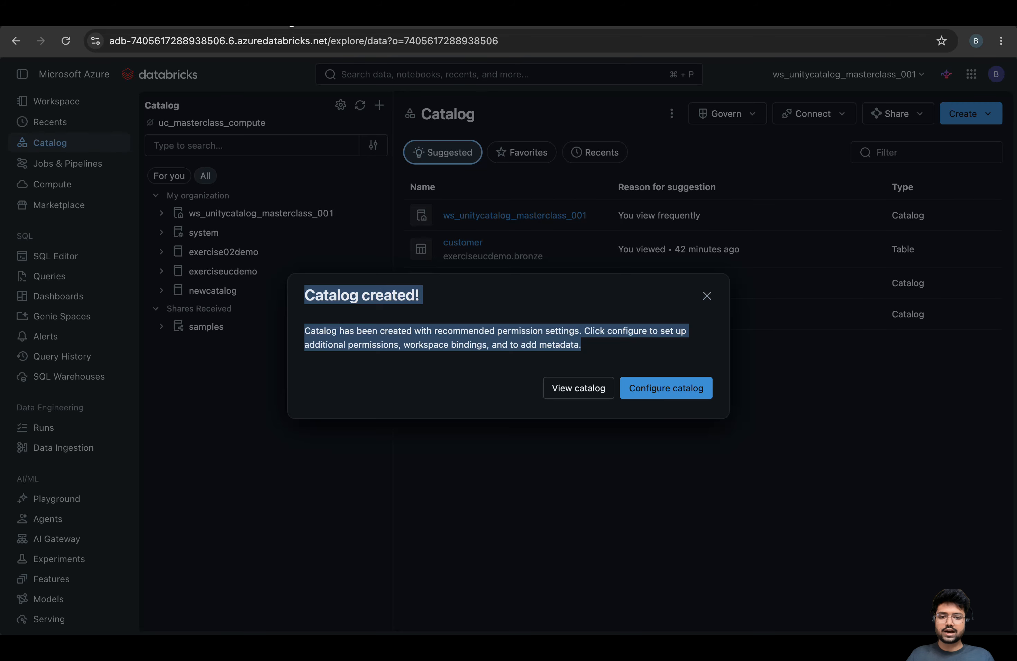
left_click(591, 390)
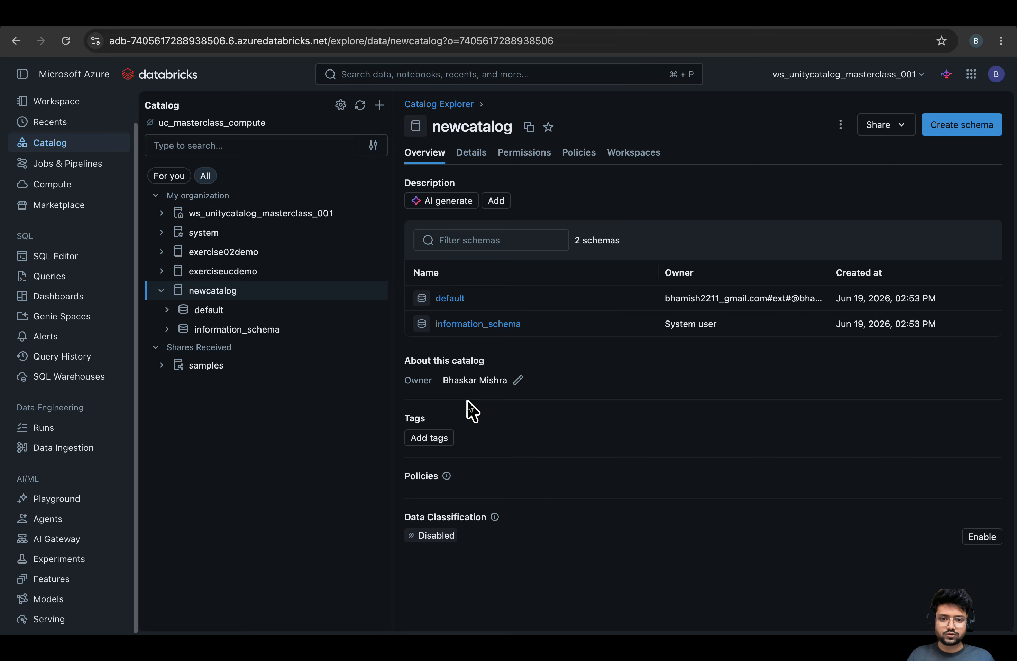
Review newcatalog's permissions, details including the storage root, policies and workspace access, and return to its overview
left_click(532, 157)
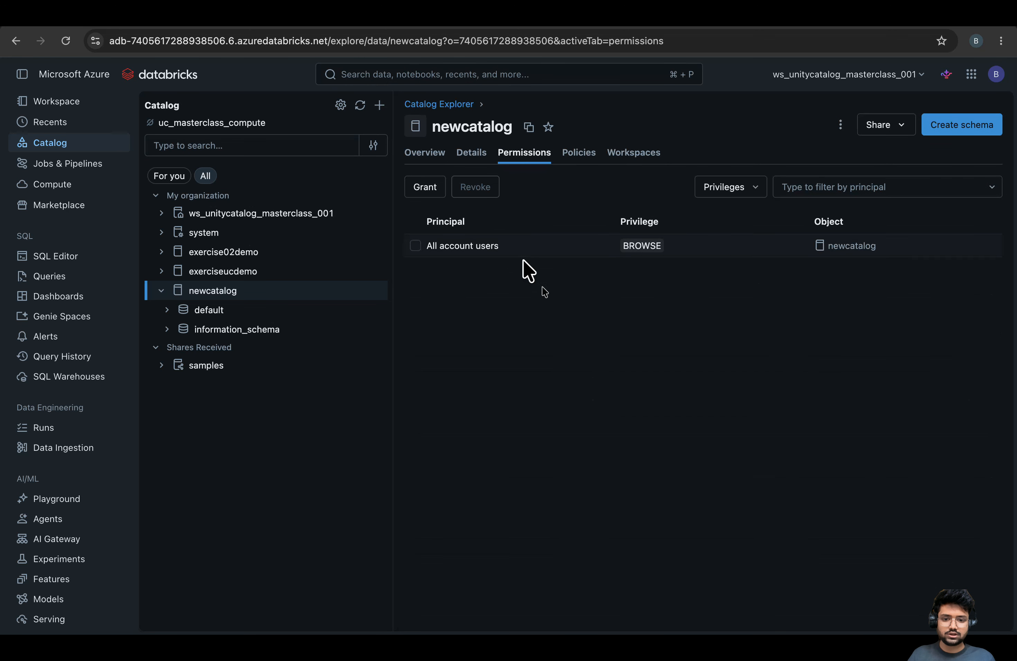
left_click(472, 154)
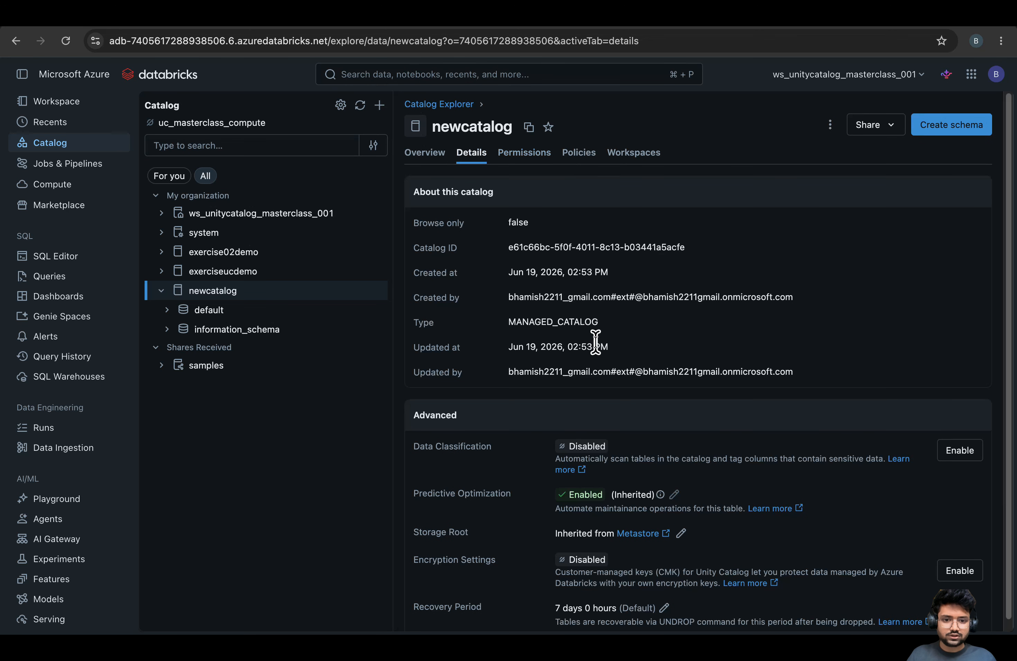
scroll(821, 363, "down", 1)
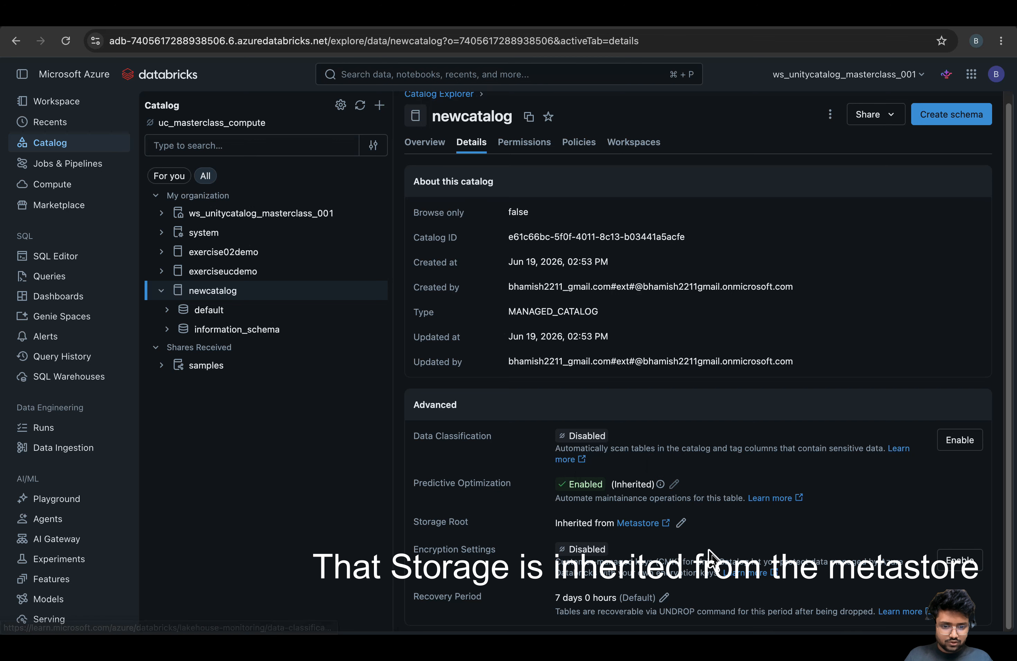
left_click(524, 142)
left_click(579, 152)
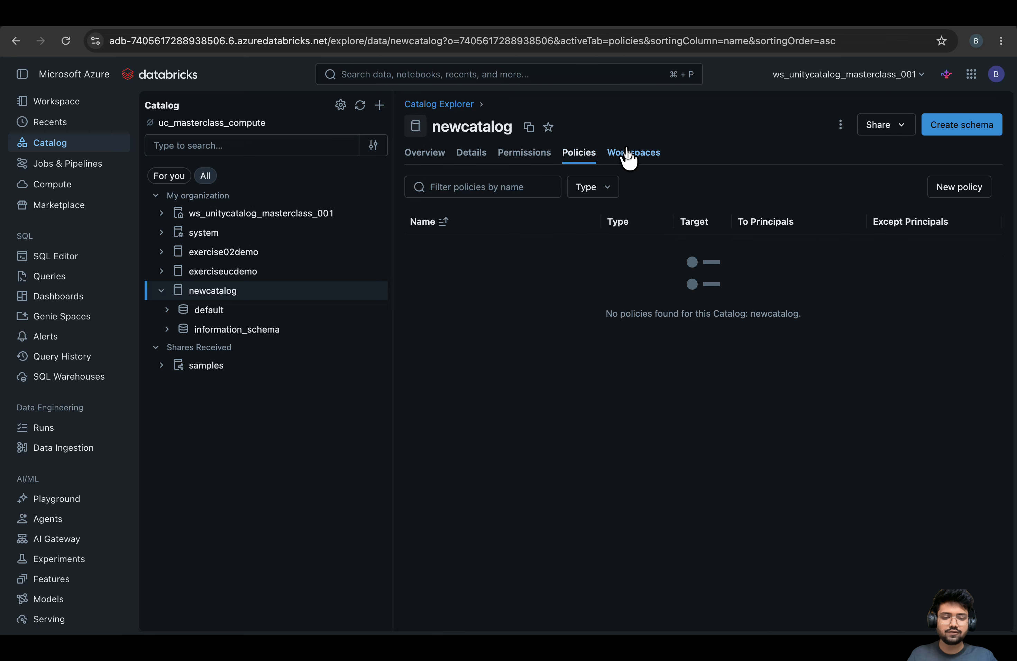
left_click(626, 154)
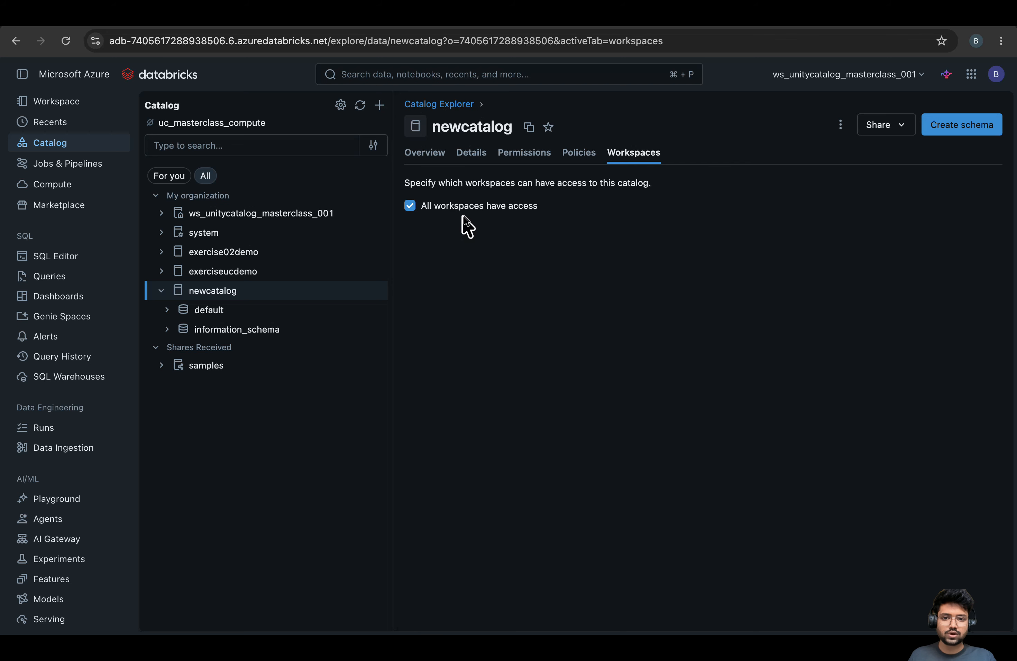
left_click(422, 163)
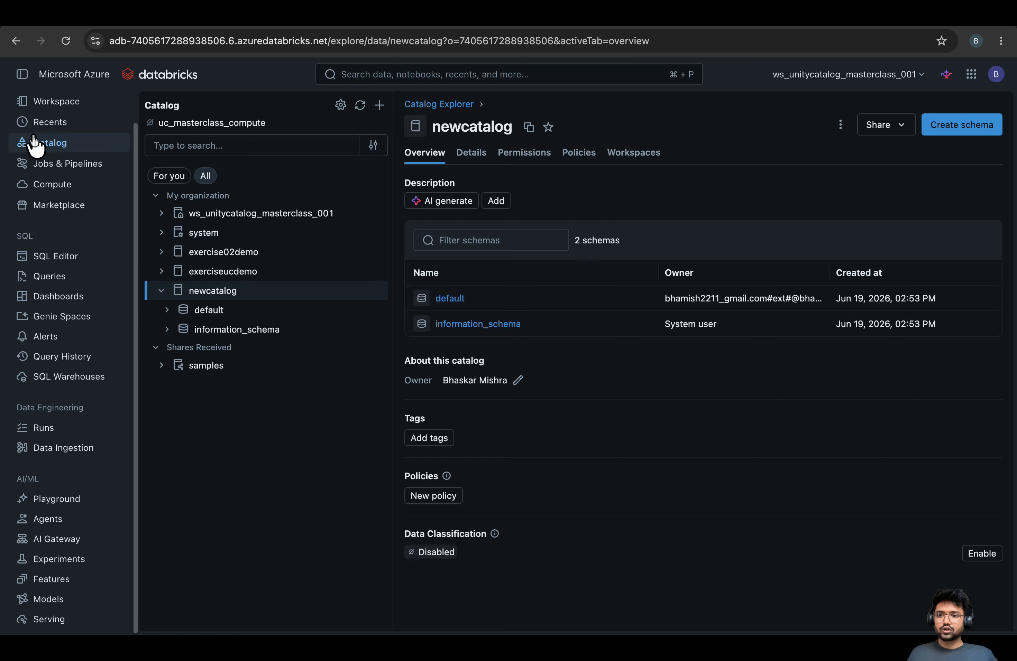
left_click(57, 108)
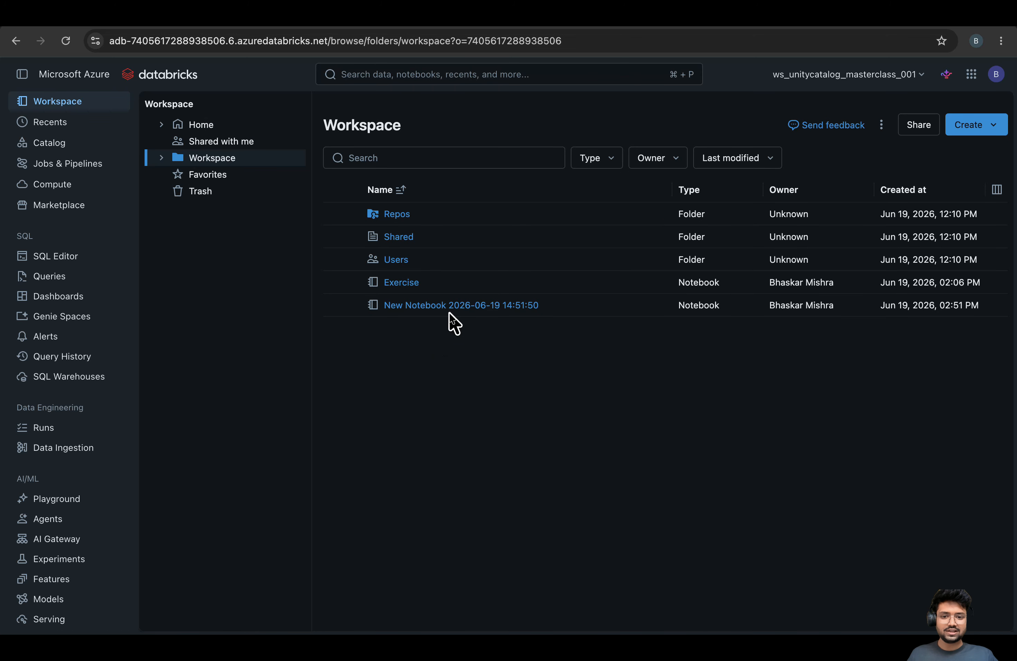
left_click(451, 303)
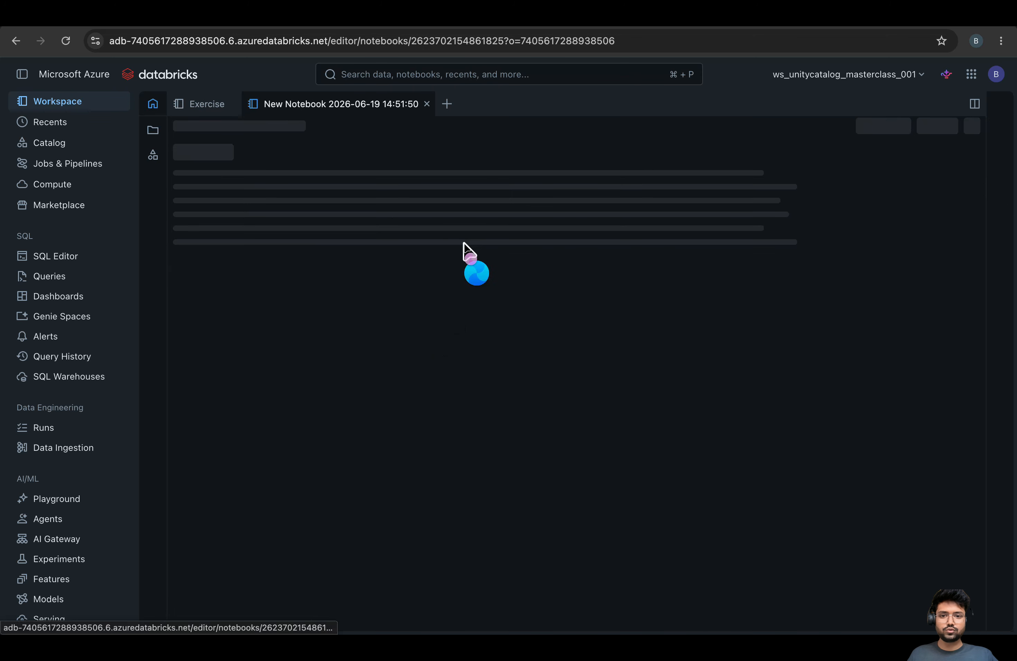
left_click(364, 104)
key("BackSpace")
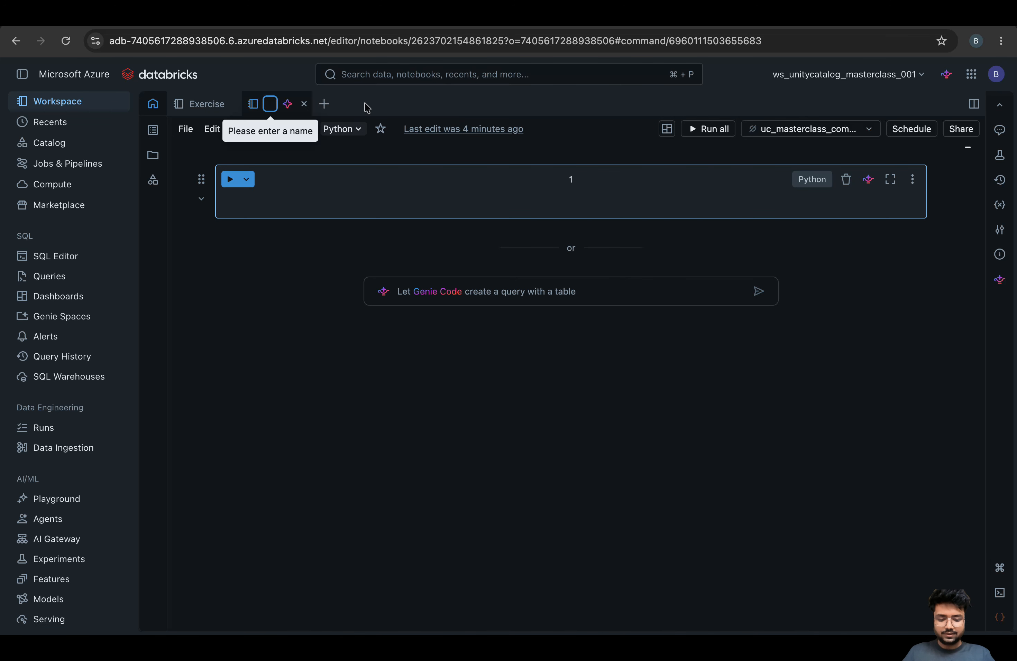
type("NewCatalog")
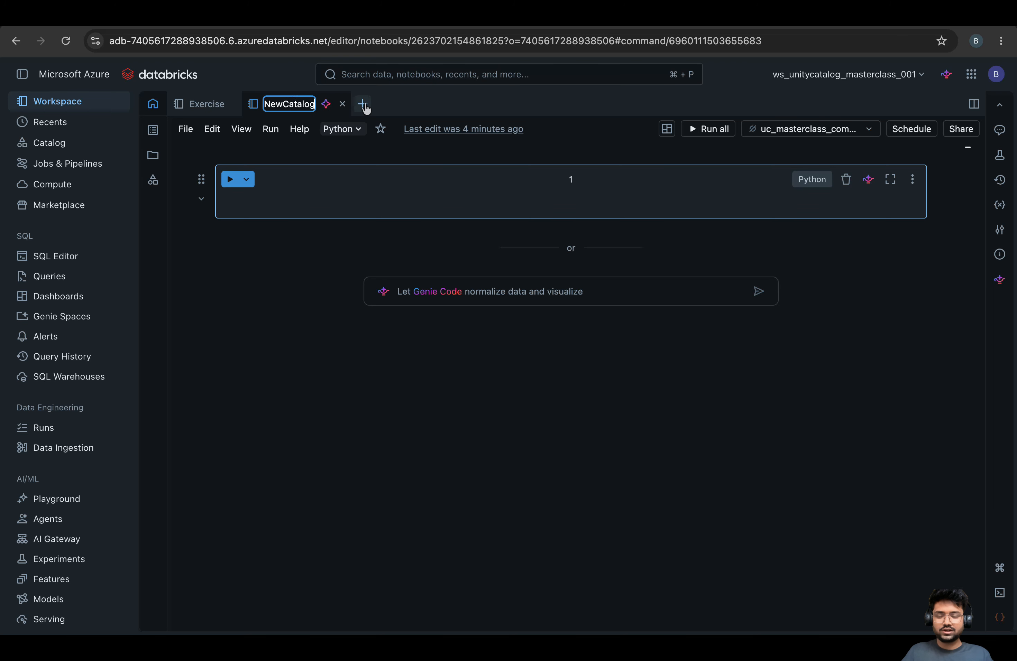
key("Return")
Write "use catalog newcatalog;" as a %sql command in the first cell and try to run it, dismissing the compute prompt
left_click(345, 198)
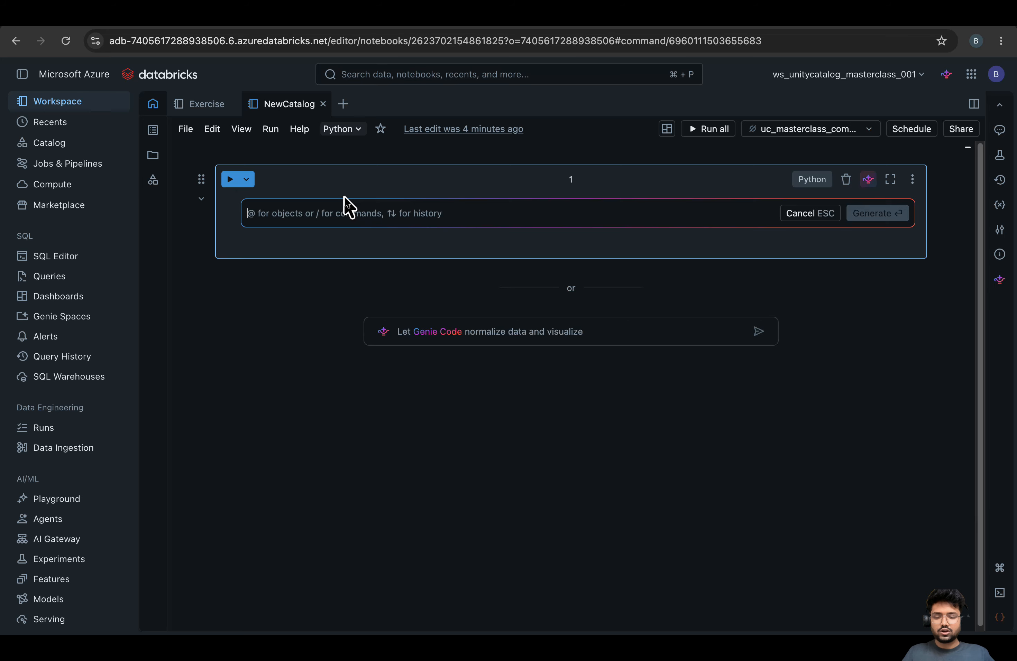
left_click(282, 234)
left_click(292, 201)
type("user ca")
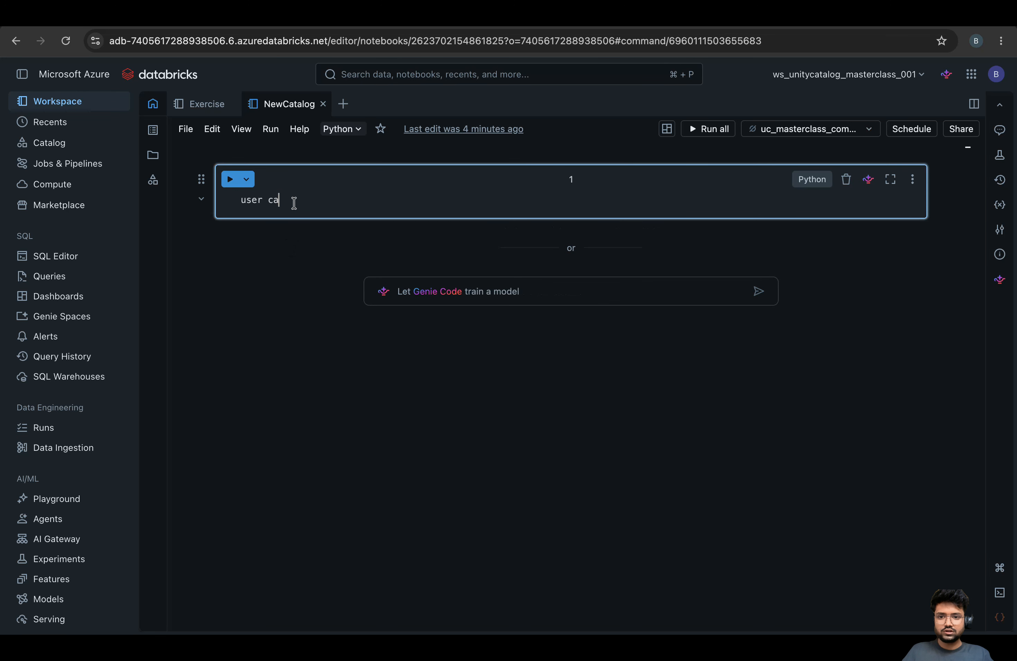
key("BackSpace")
key("BackSpace")
key("BackSpace")
key("BackSpace")
type(" catalog ne")
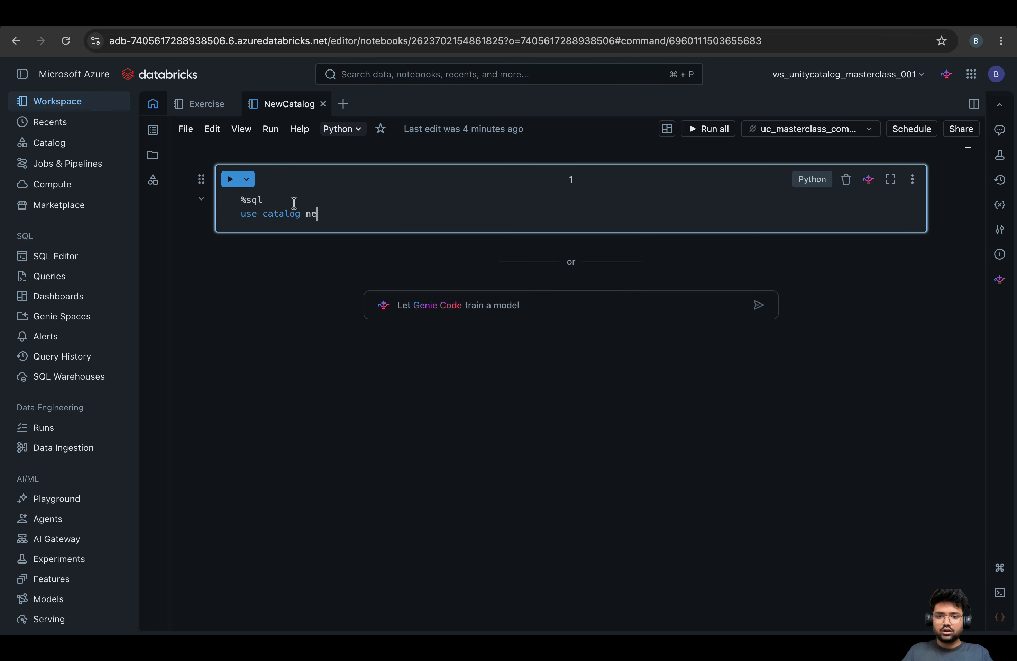
type("wcatalog;")
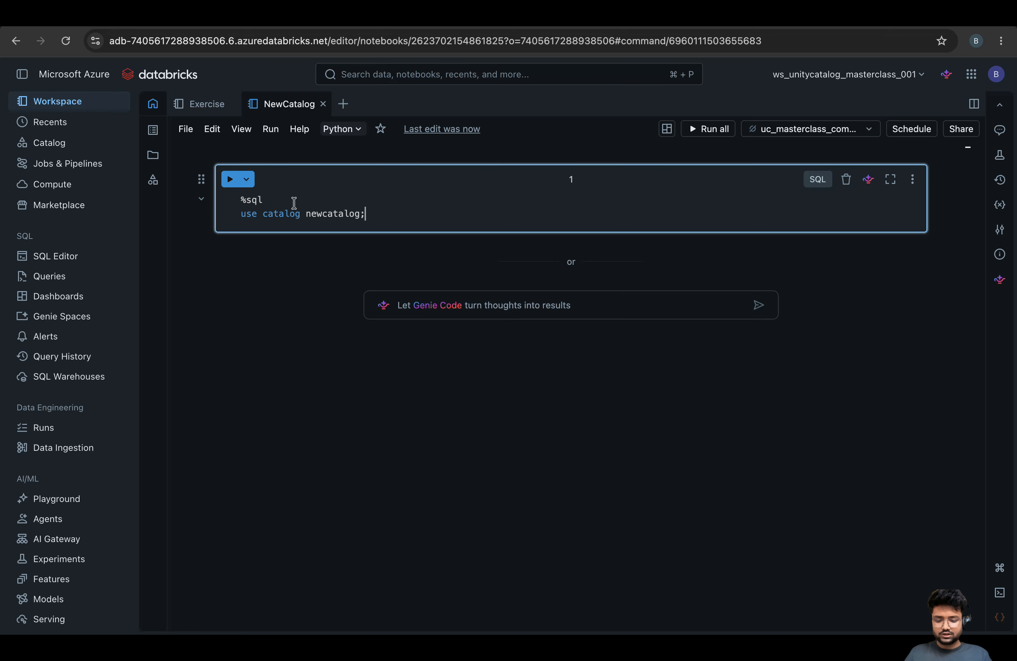
key("shift+Return")
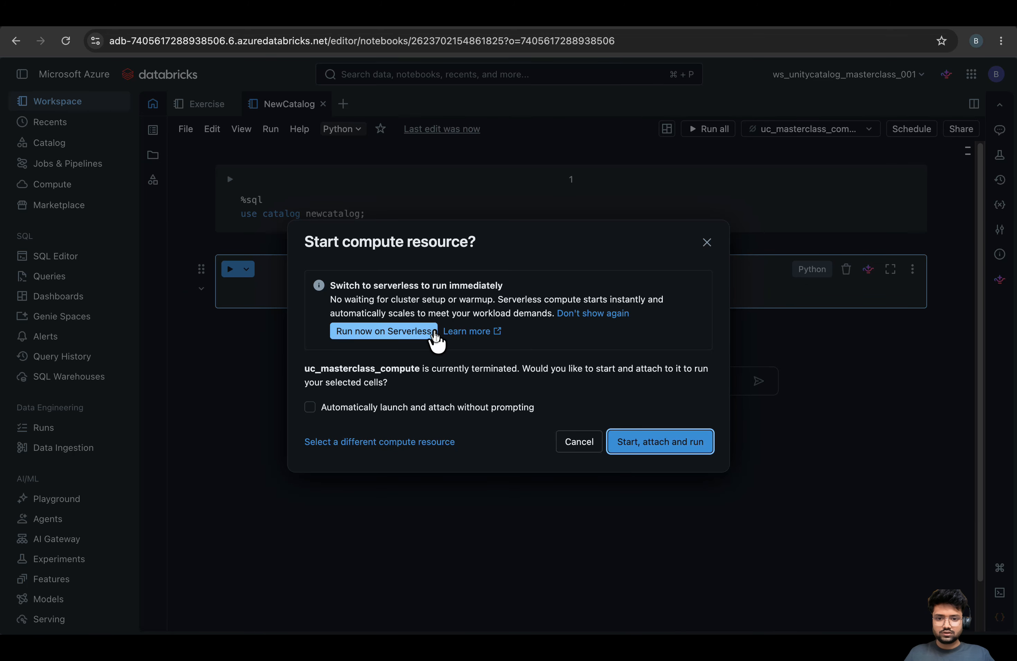
left_click(707, 244)
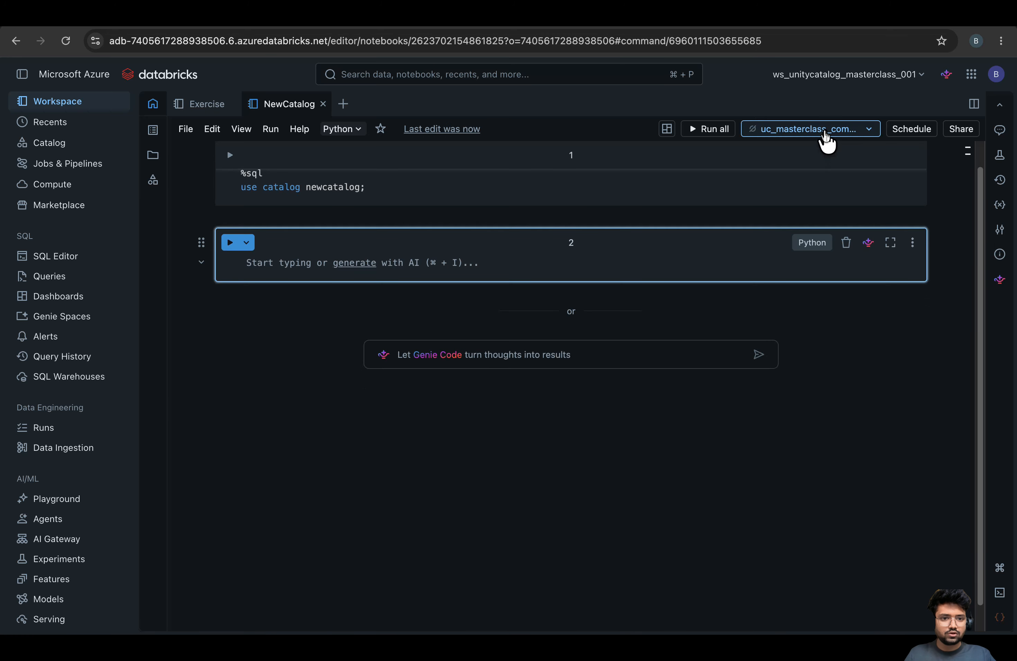
Start the uc_masterclass_compute cluster for the notebook
left_click(824, 131)
mouse_move(722, 181)
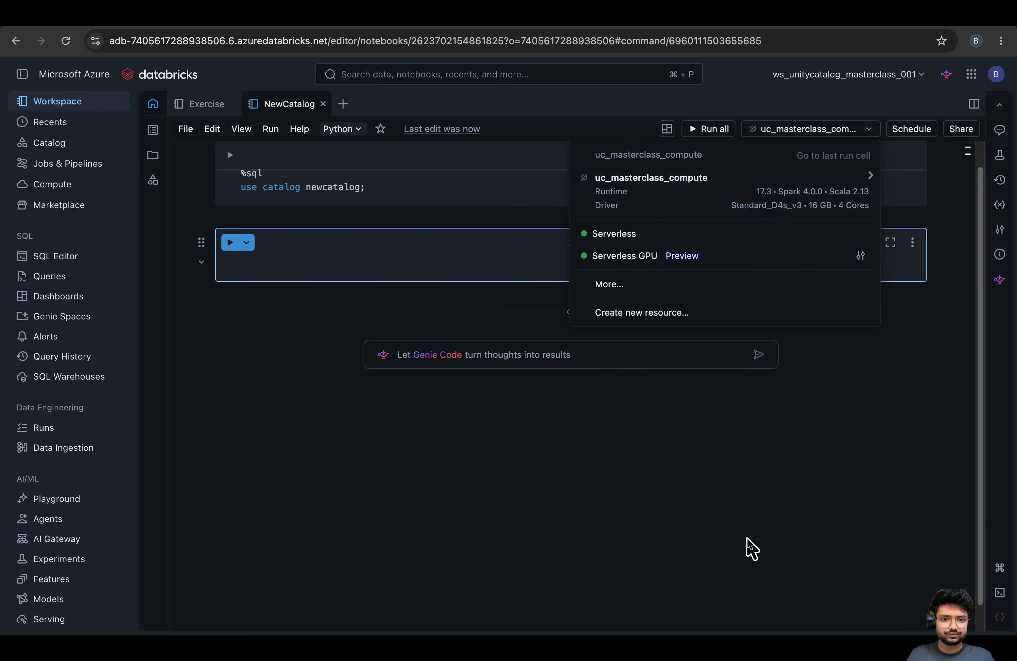
left_click(747, 548)
left_click(817, 130)
mouse_move(704, 199)
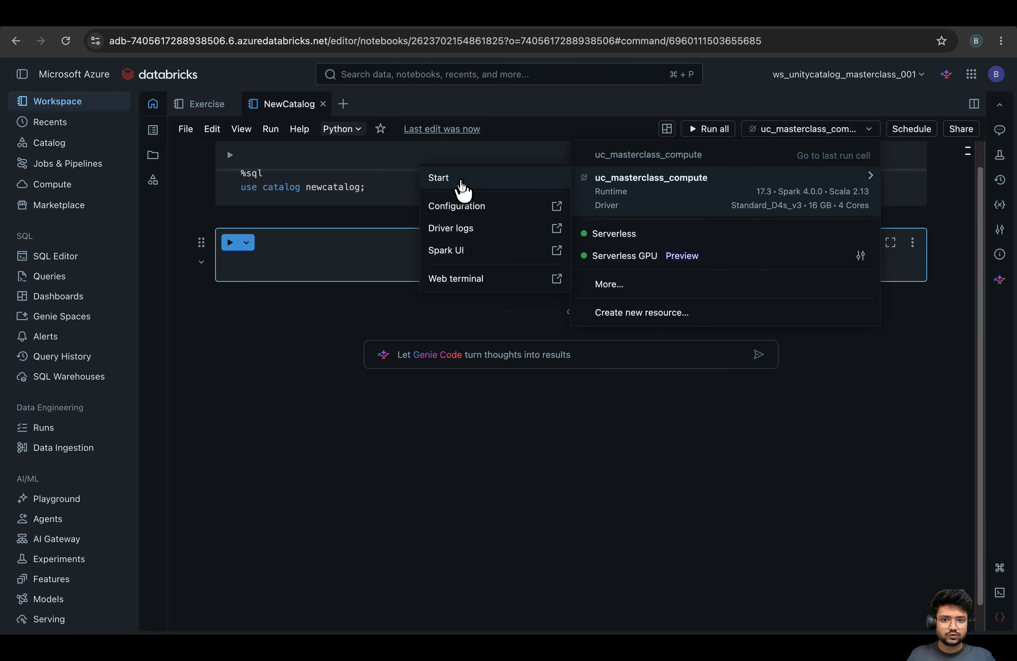
left_click(456, 180)
left_click(695, 378)
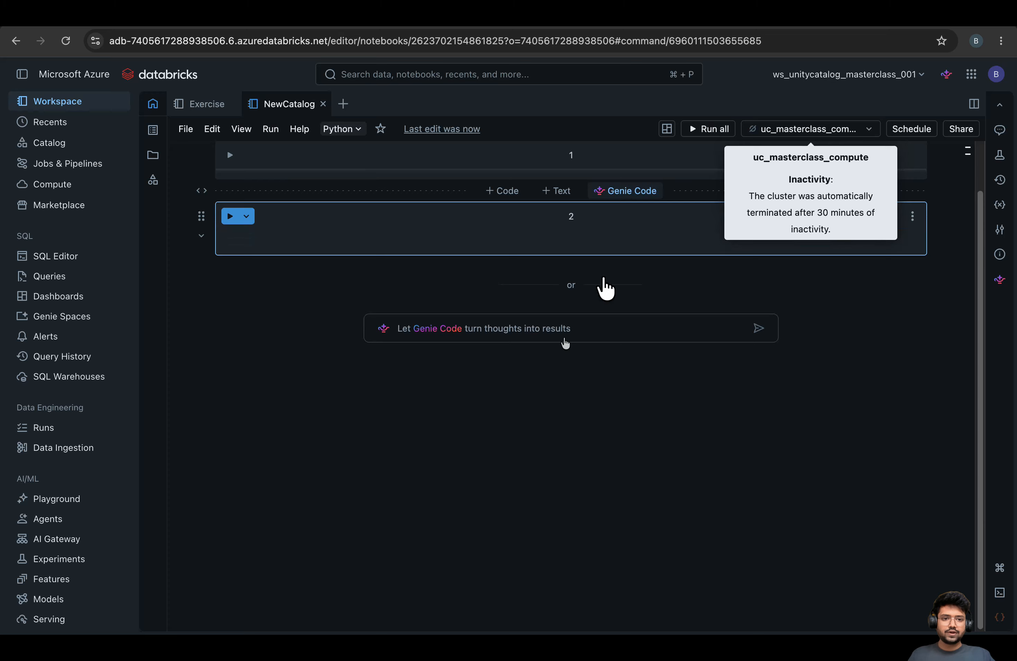
left_click(993, 168)
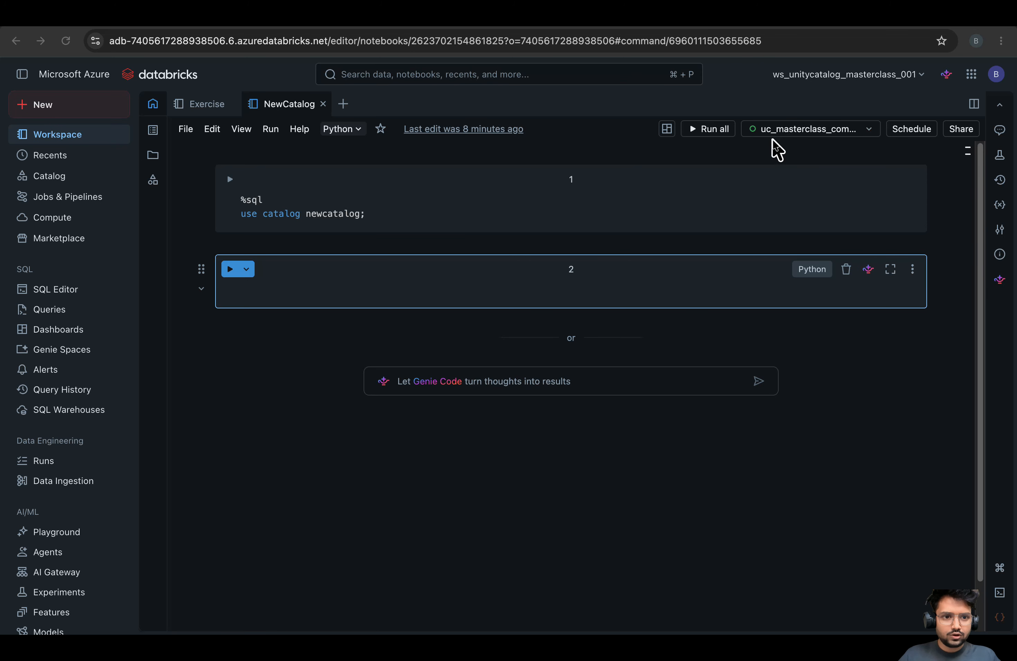
Run the use catalog cell, and write and run "create schema bronze;" as a %sql command in the second cell
left_click(401, 213)
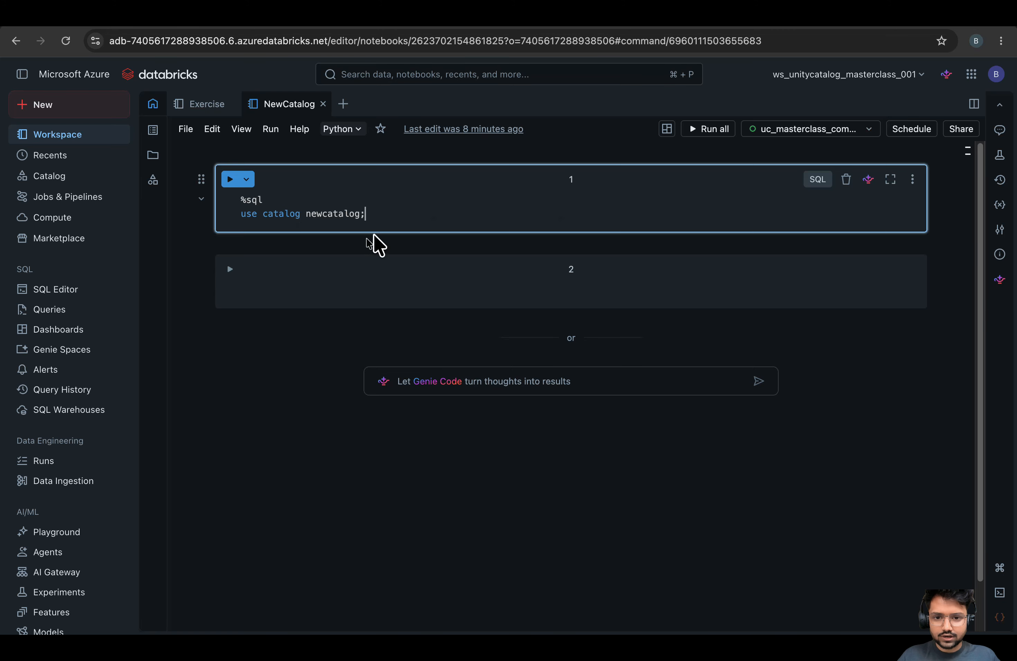
left_click(229, 180)
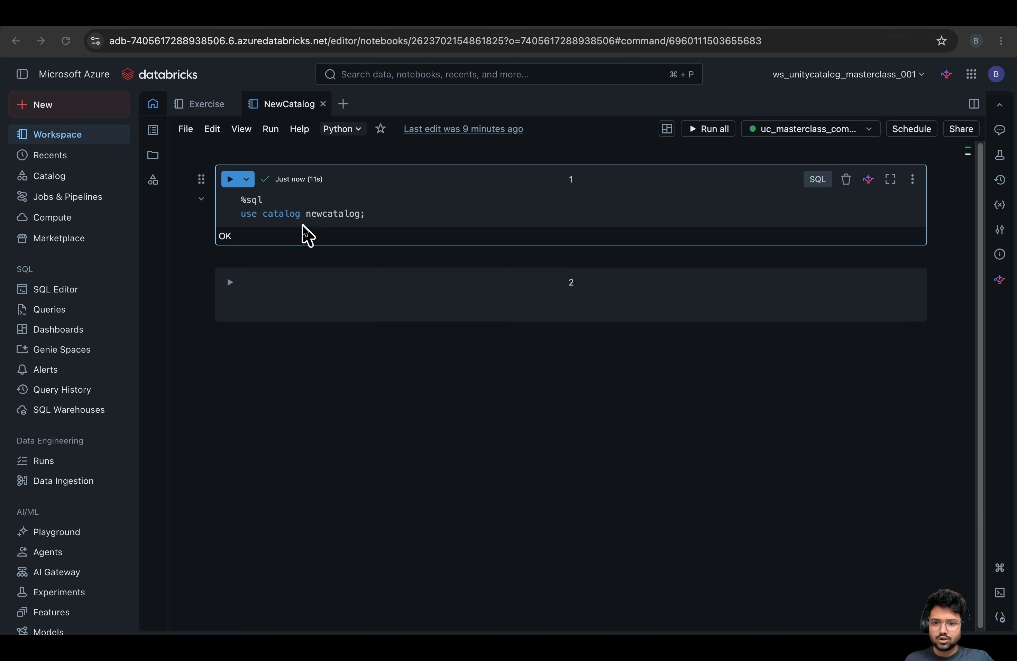
left_click(282, 298)
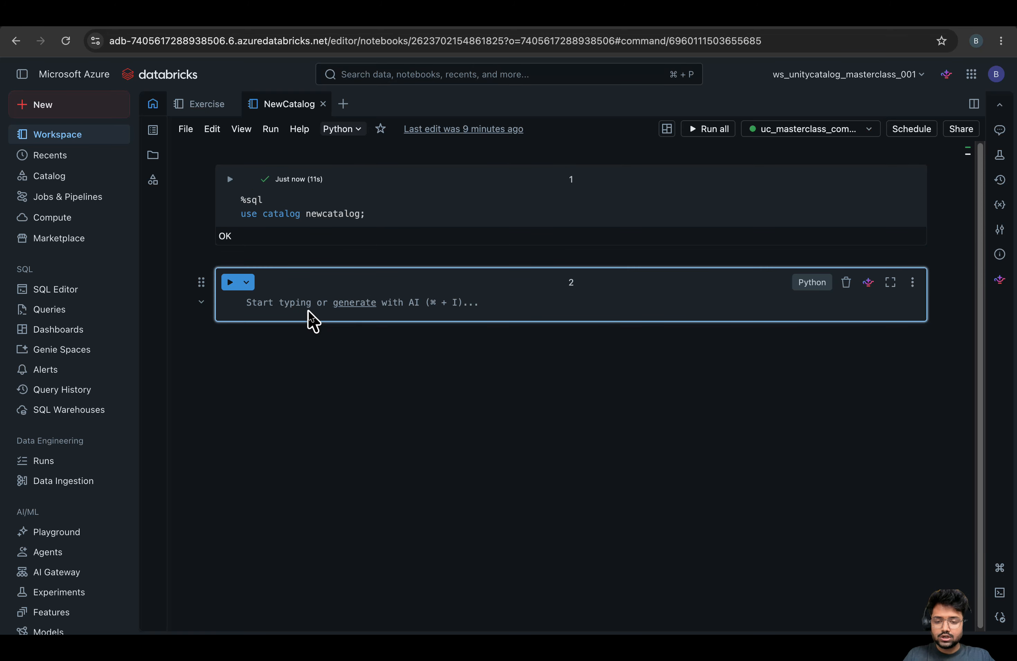
type("c")
key("BackSpace")
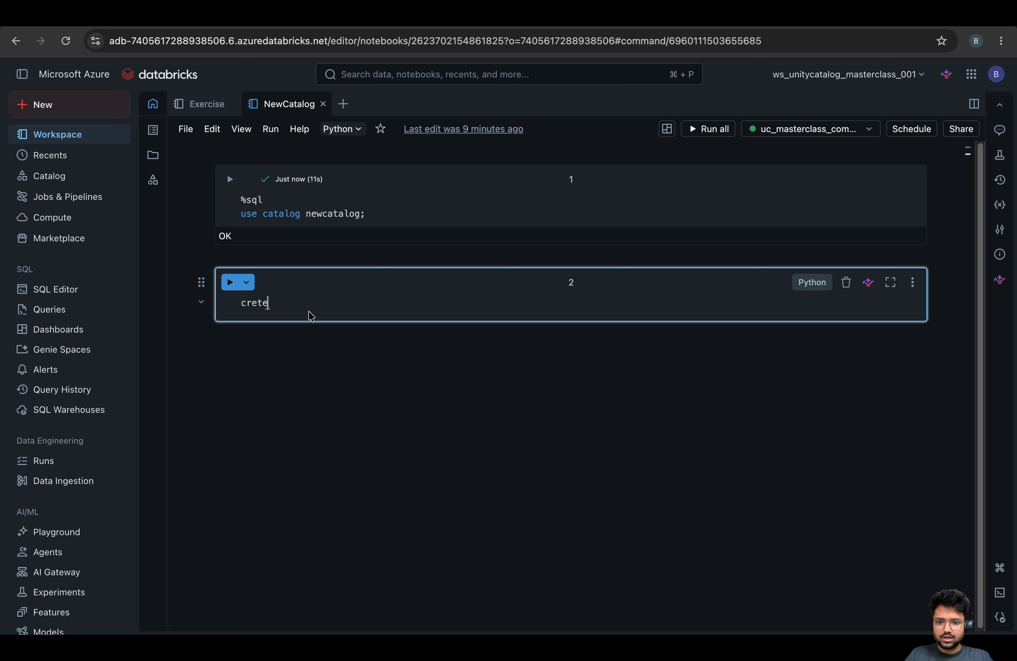
type("reate sq")
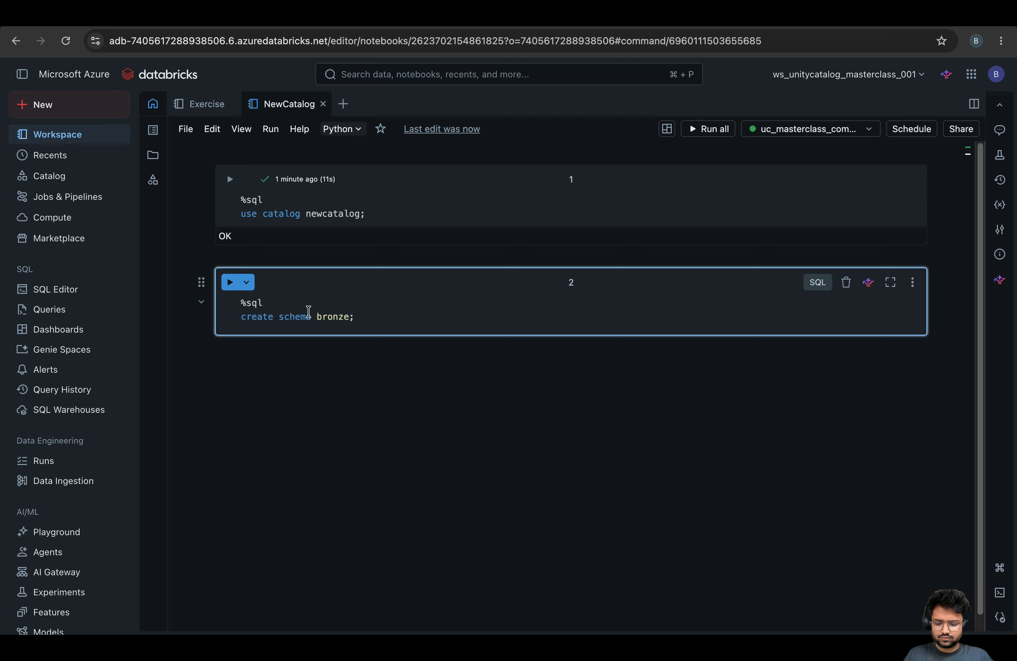
type("bronze;")
key("shift+Return")
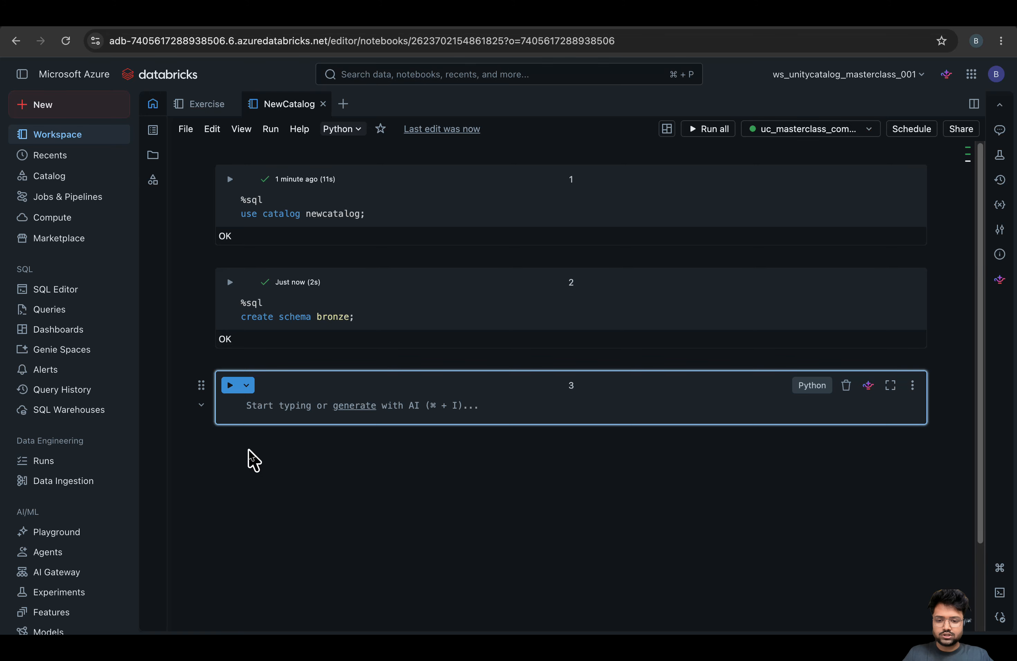
Write a %sql create table statement for employee in the third cell, with columns employee_id int, employee_name string and employee_salary int
type("create table ")
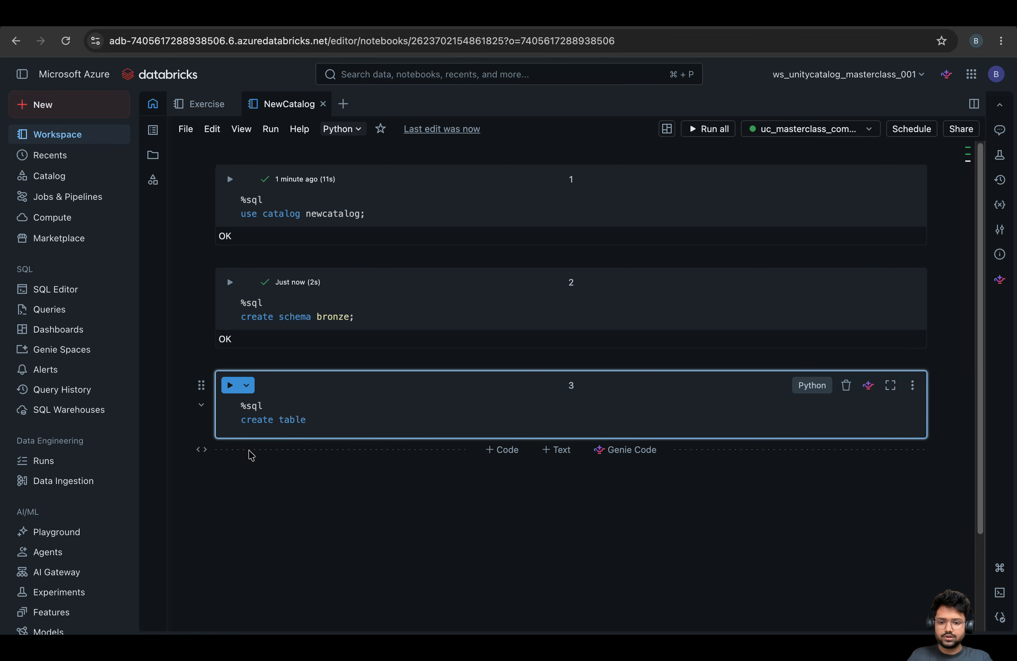
type("employee")
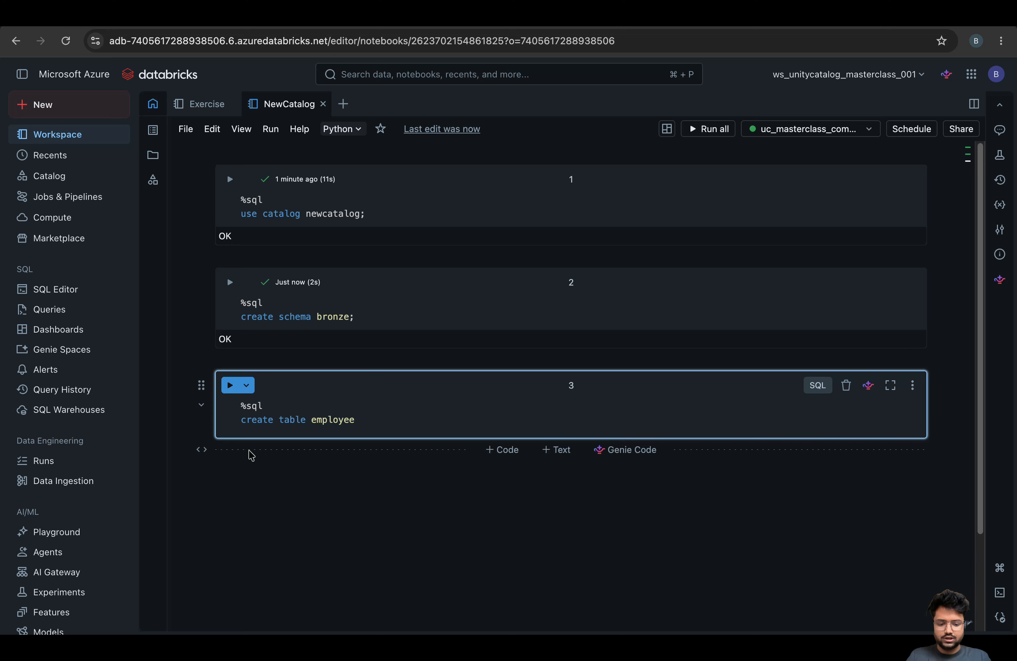
type("(")
key("Return")
type("employee_id int,")
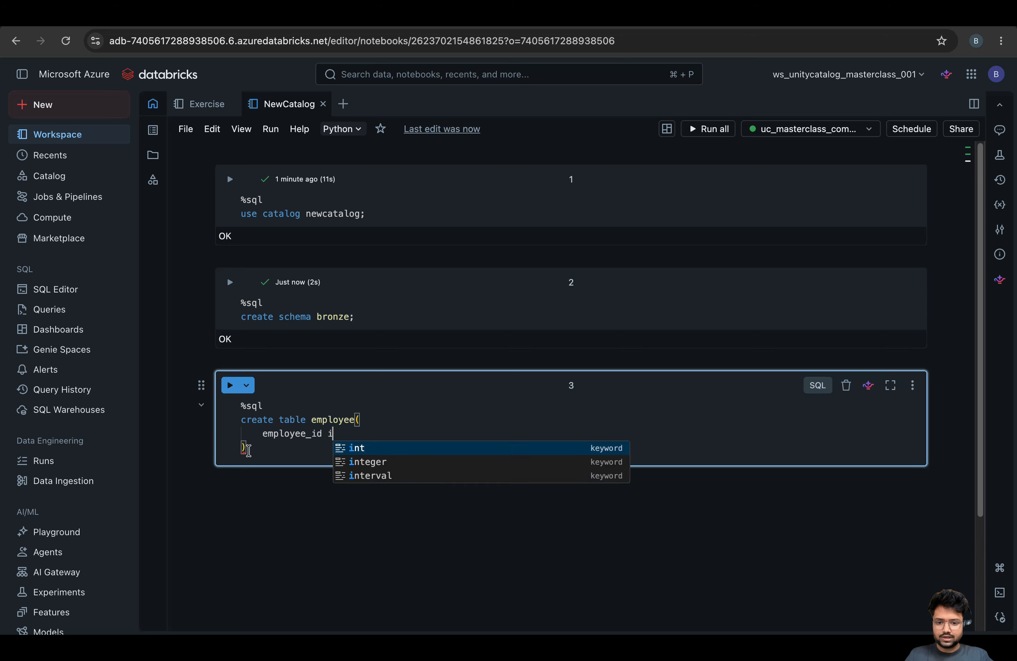
key("Return")
type("employee_na")
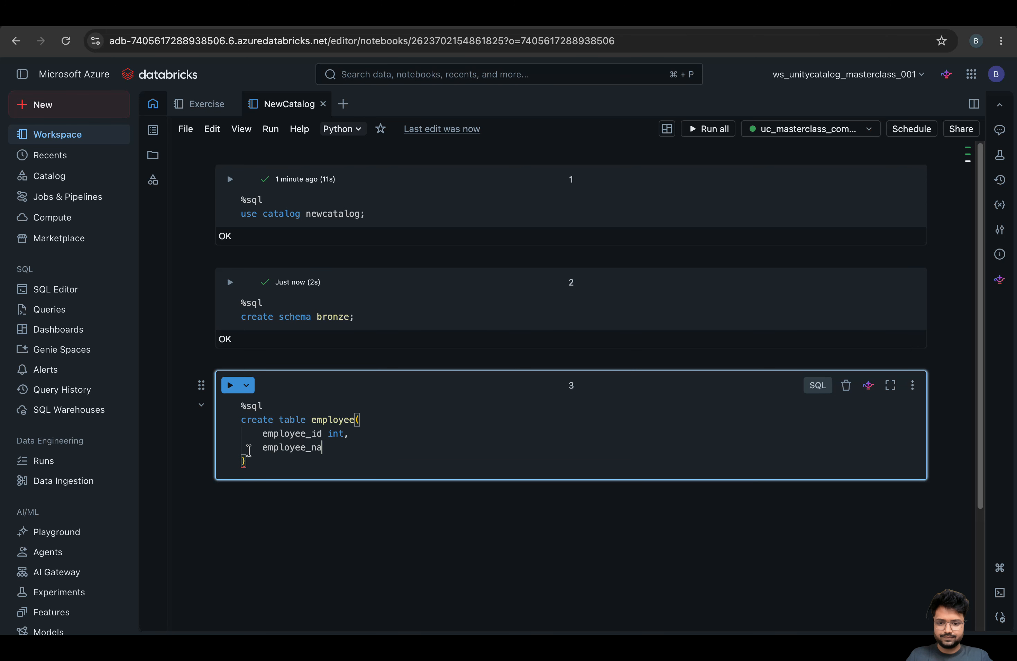
type("me string,")
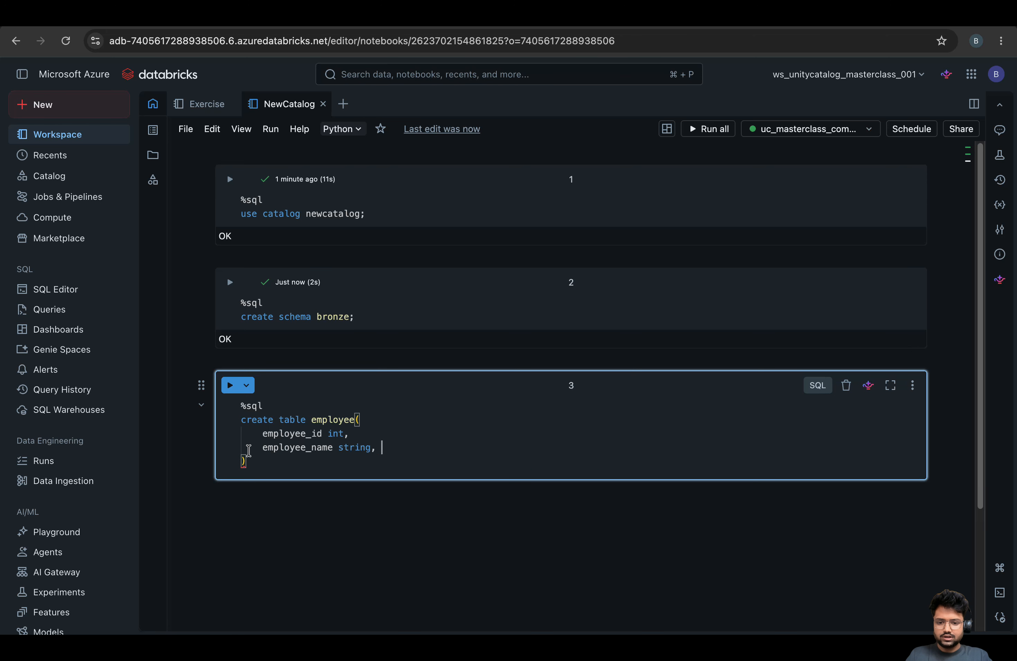
key("Return")
type("employee")
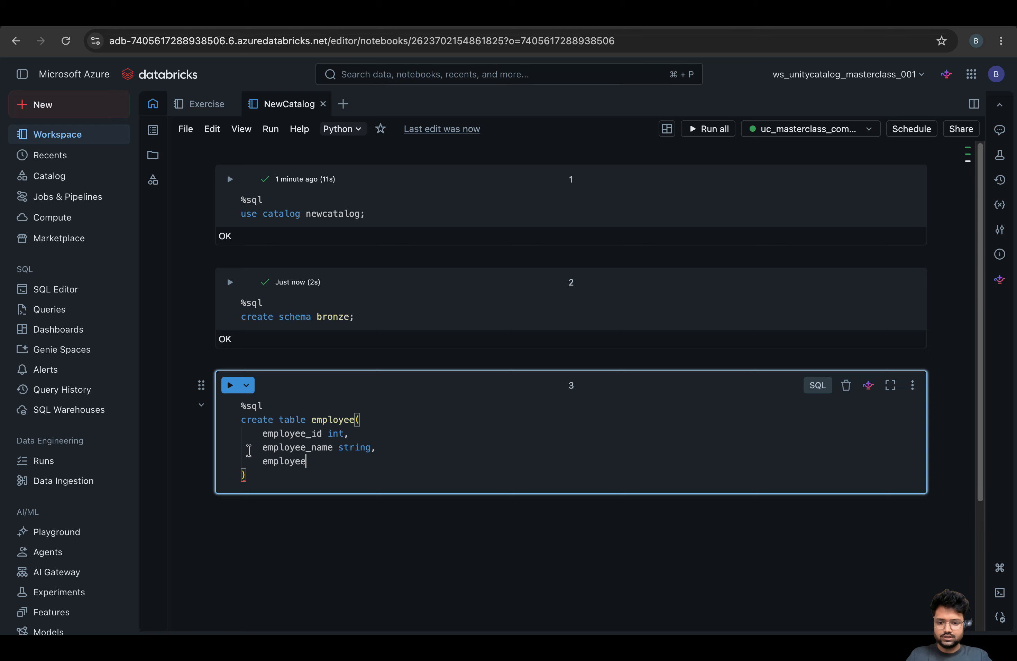
type("_salary")
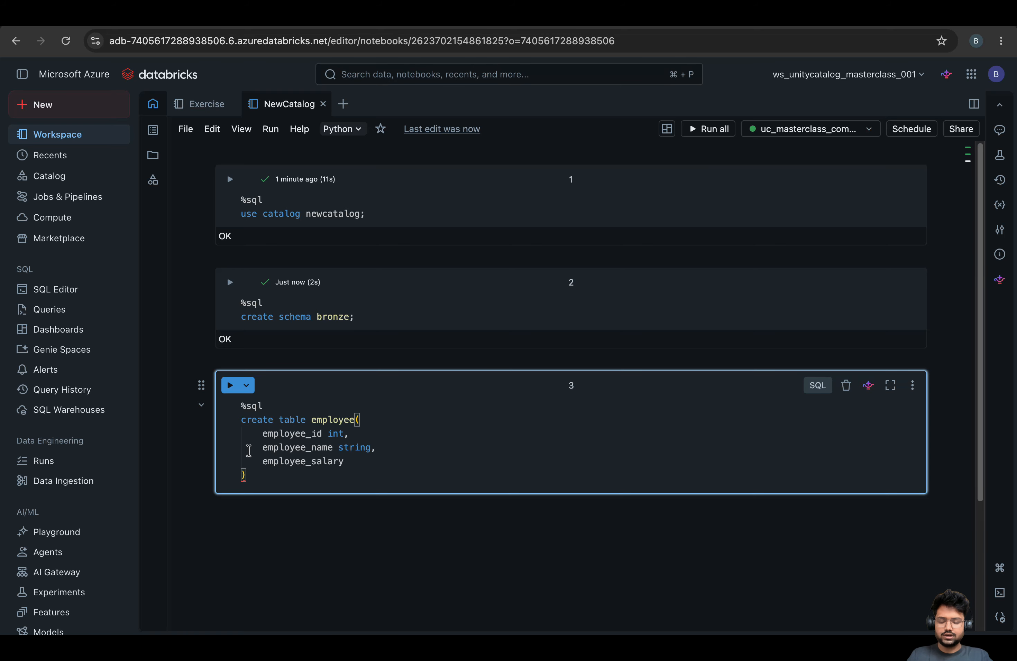
type(" int")
key("Down")
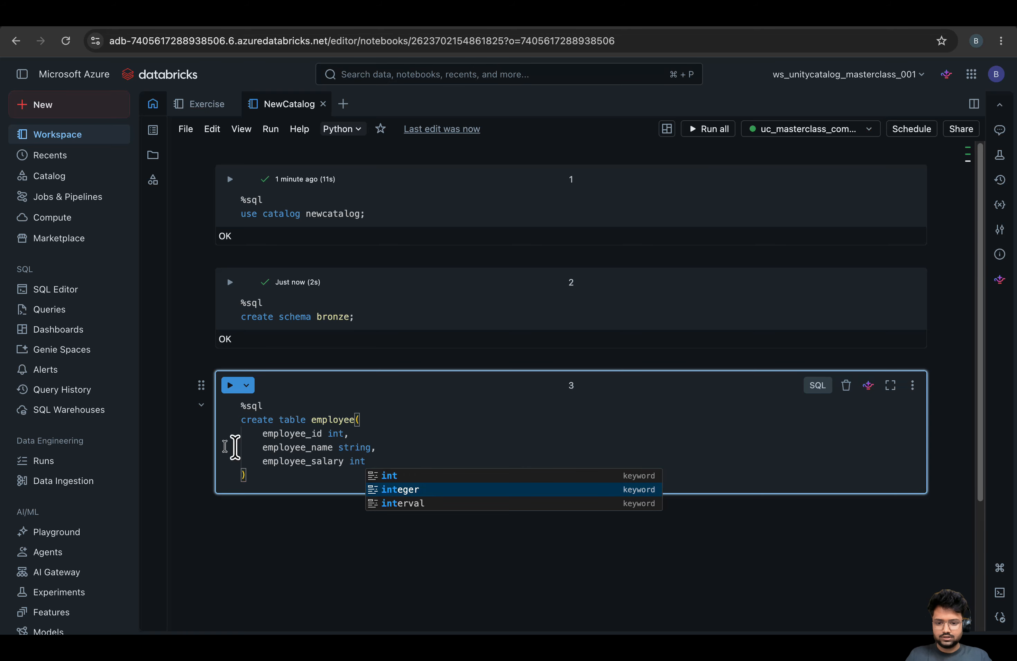
left_click(269, 475)
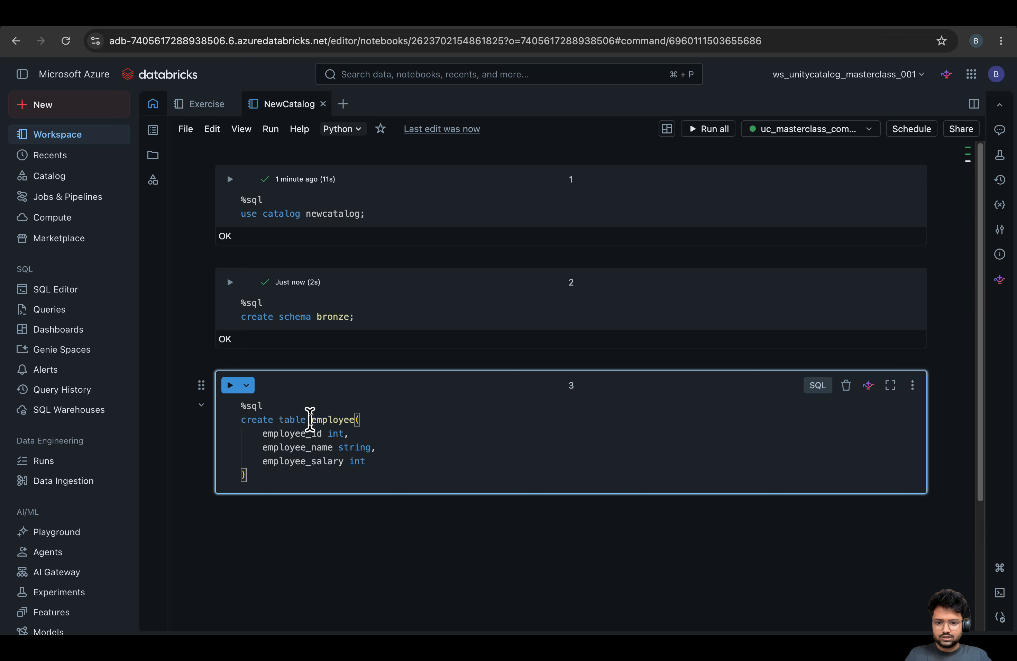
Qualify the table name as bronze.employee in the create table statement and run the cell
left_click(310, 420)
type("bronze.")
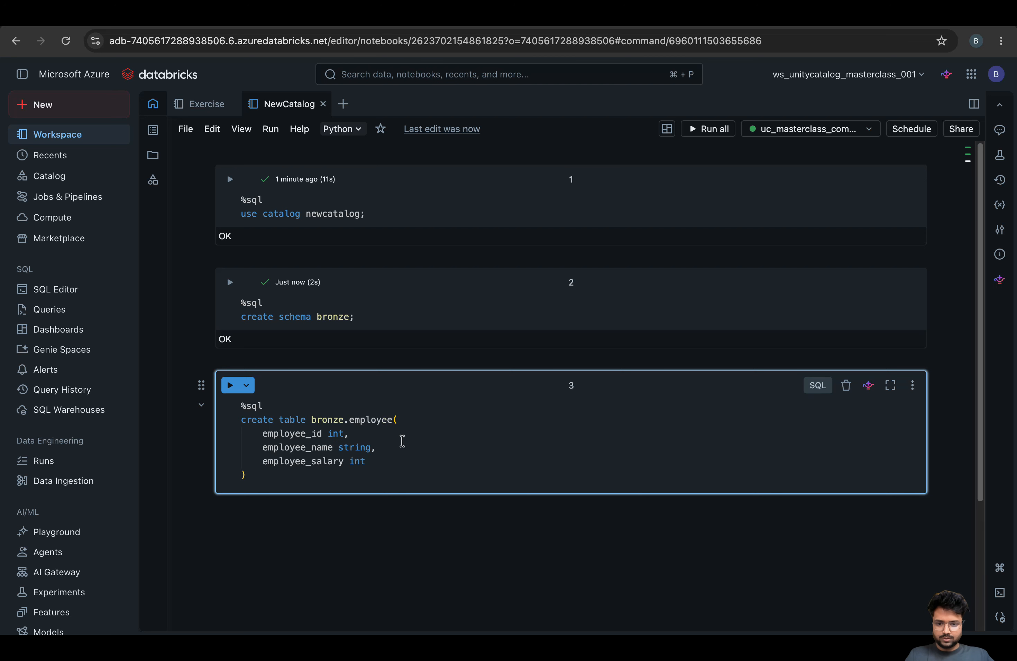
left_click(229, 385)
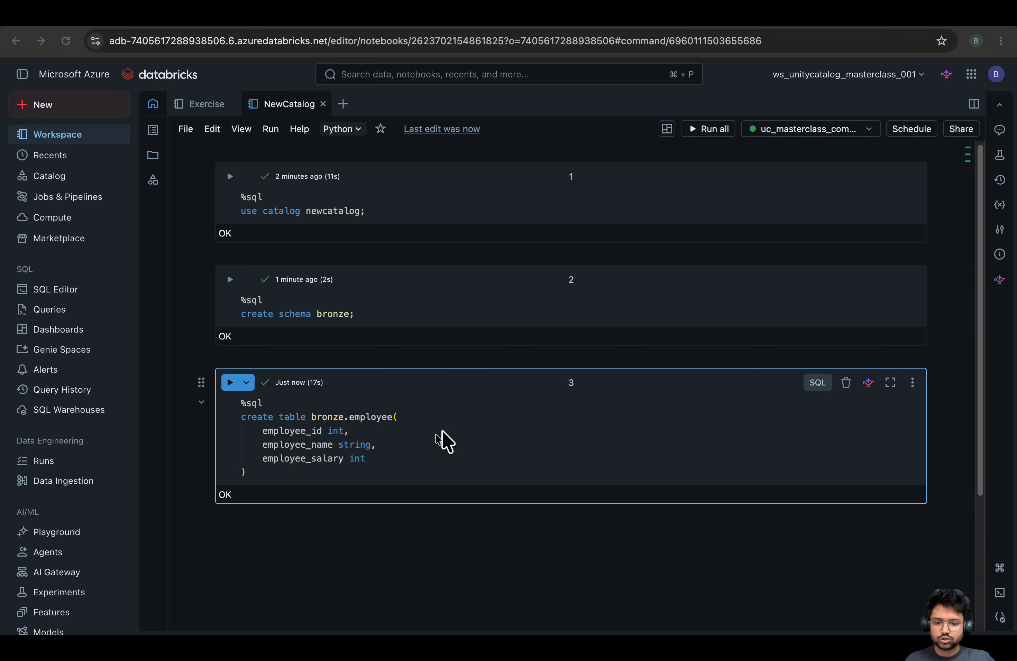
Add a new code cell below the create table cell
scroll(434, 443, "down", 5)
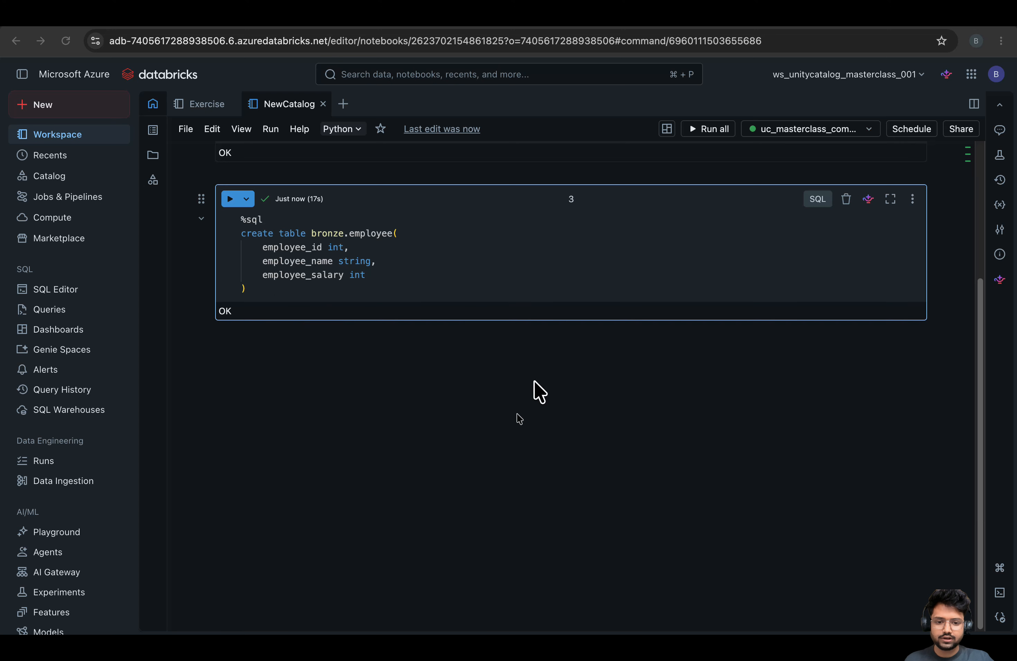
mouse_move(544, 303)
left_click(503, 332)
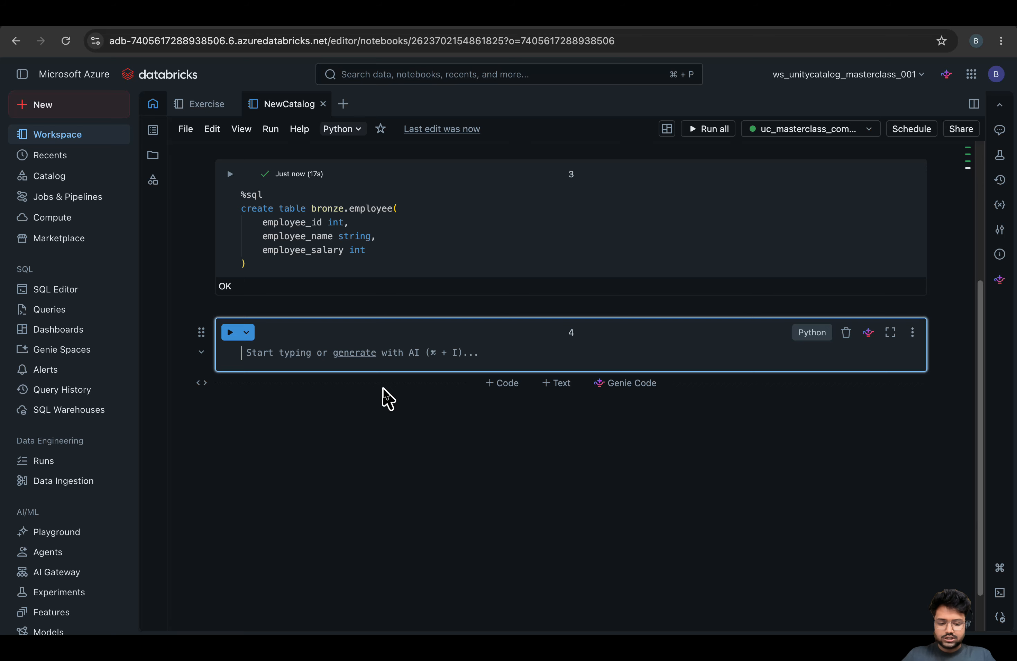
type("%")
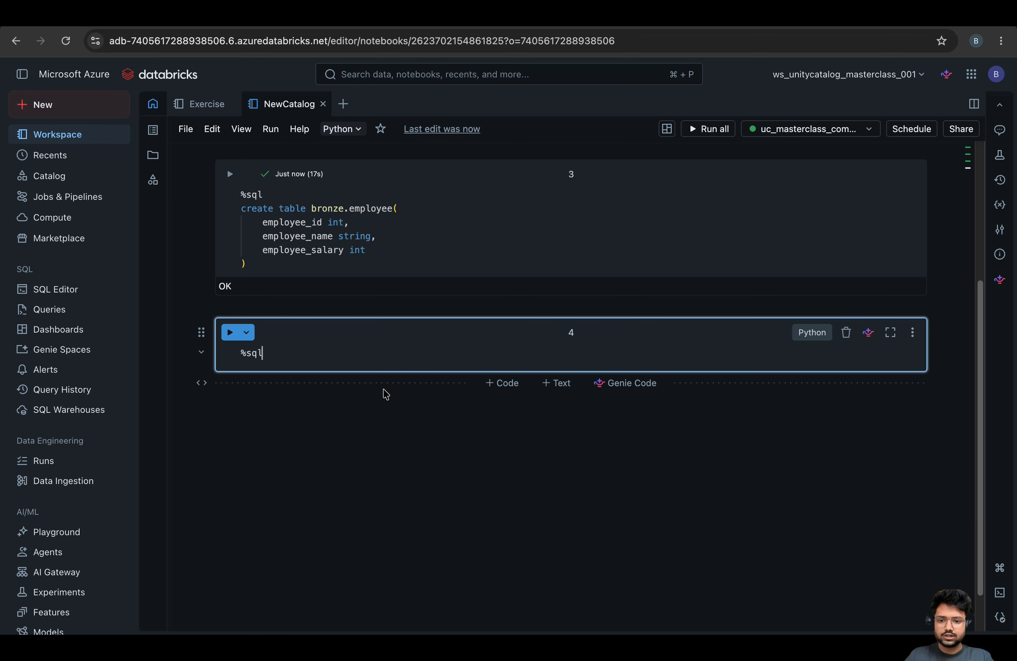
type("sql")
key("Return")
key("BackSpace")
key("BackSpace")
key("Return")
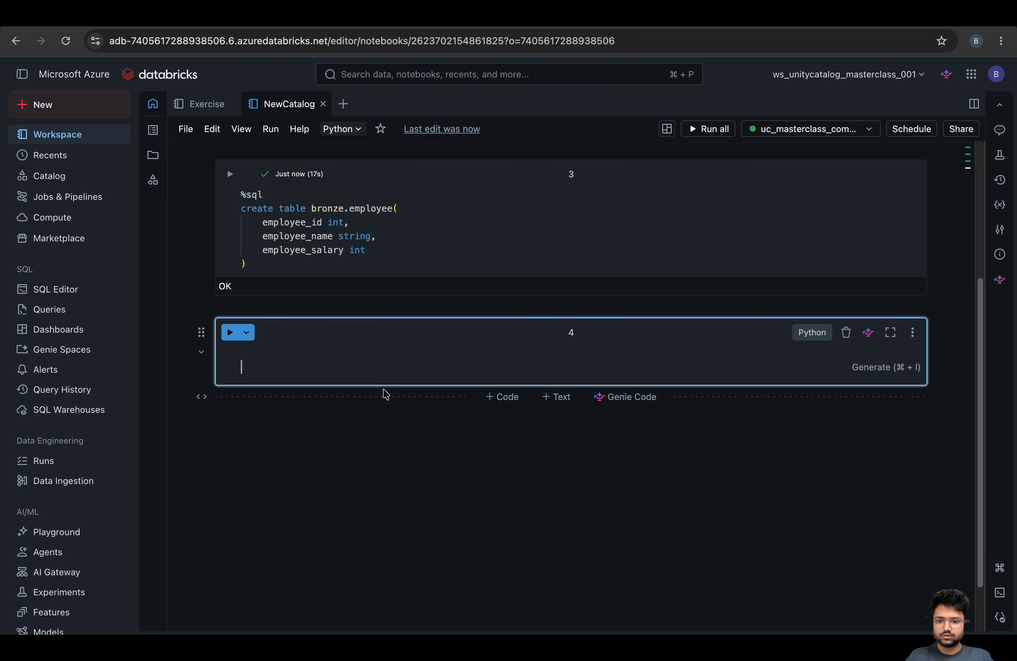
key("BackSpace")
key("BackSpace")
Begin a %sql "insert into bronze.employee values" statement in the fourth cell
type("%sql")
key("Return")
type("insert into ")
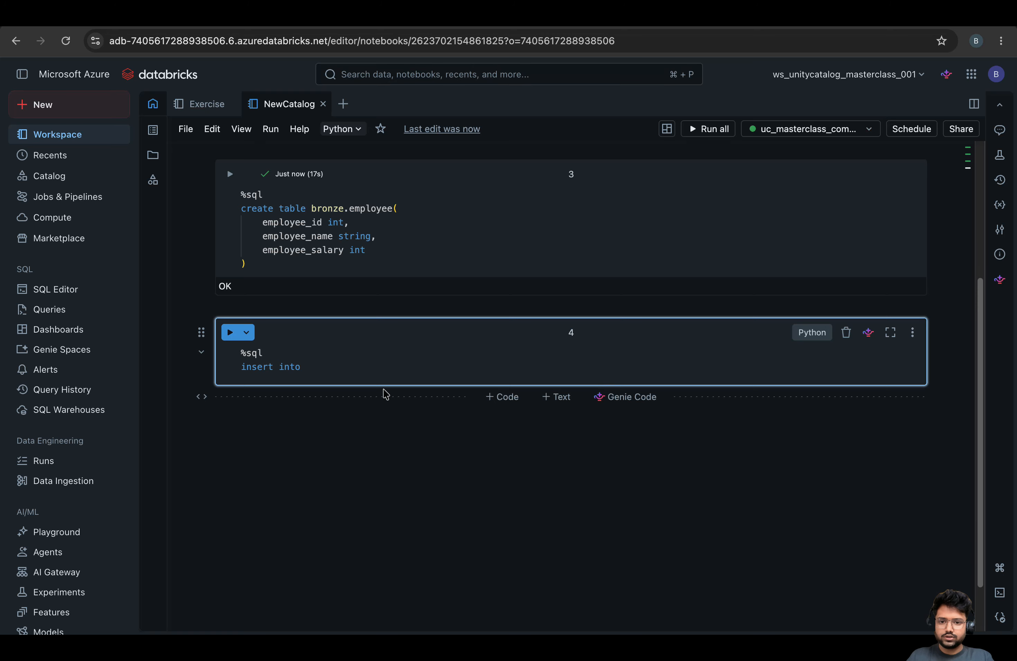
type("bronze.employee val")
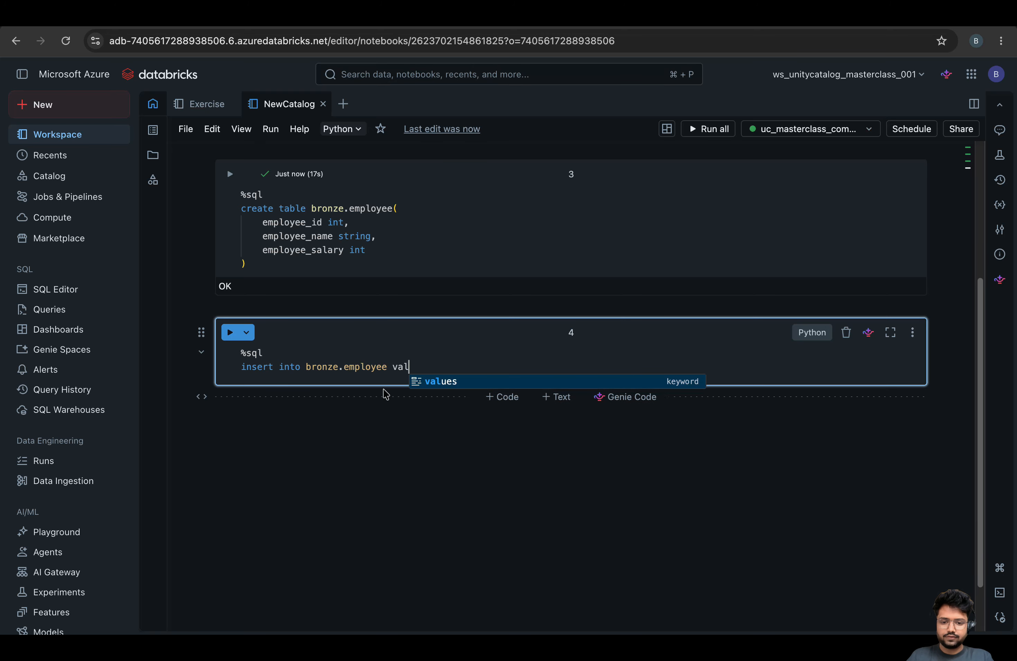
type("ues (")
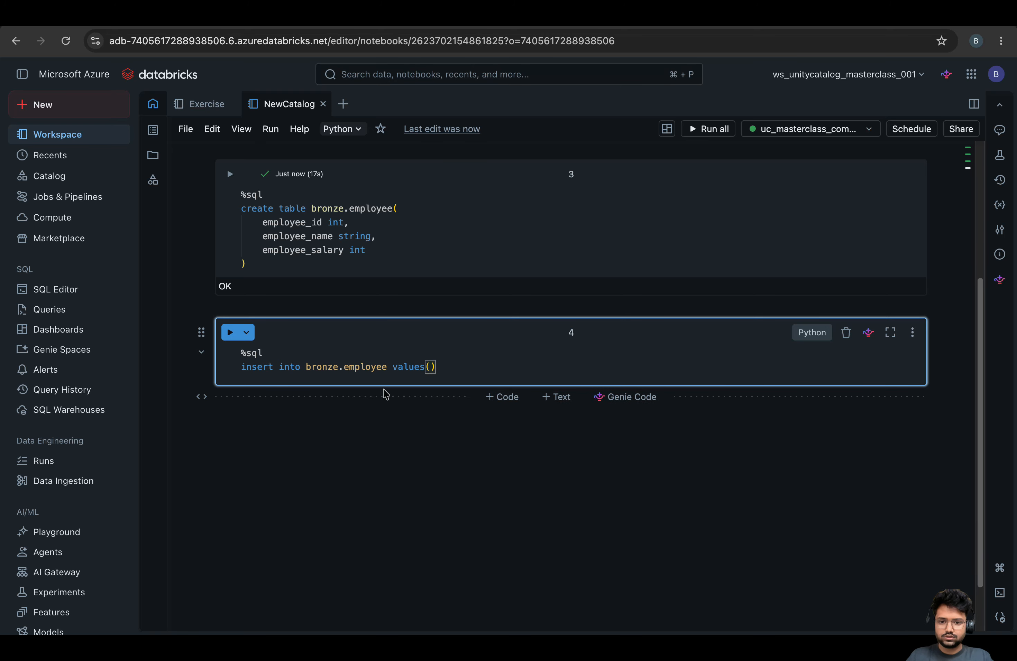
Complete the insert with three rows, IDs 1, 2 and 3, sample first names and salaries 660676, 676769 and 67676, and run it
type("1")
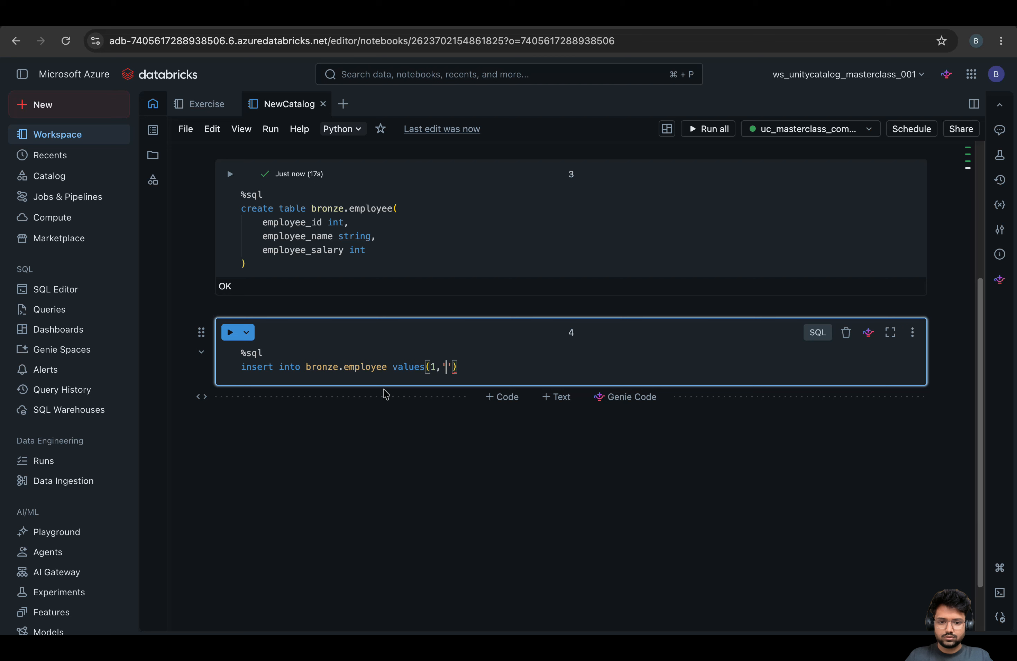
type(",'janv")
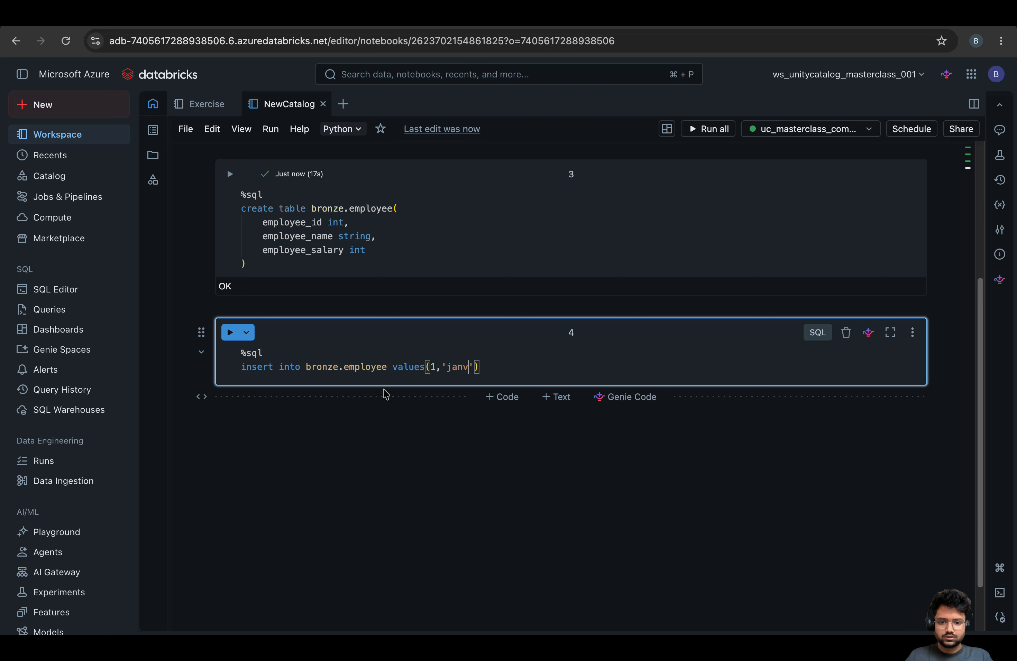
type("660676")
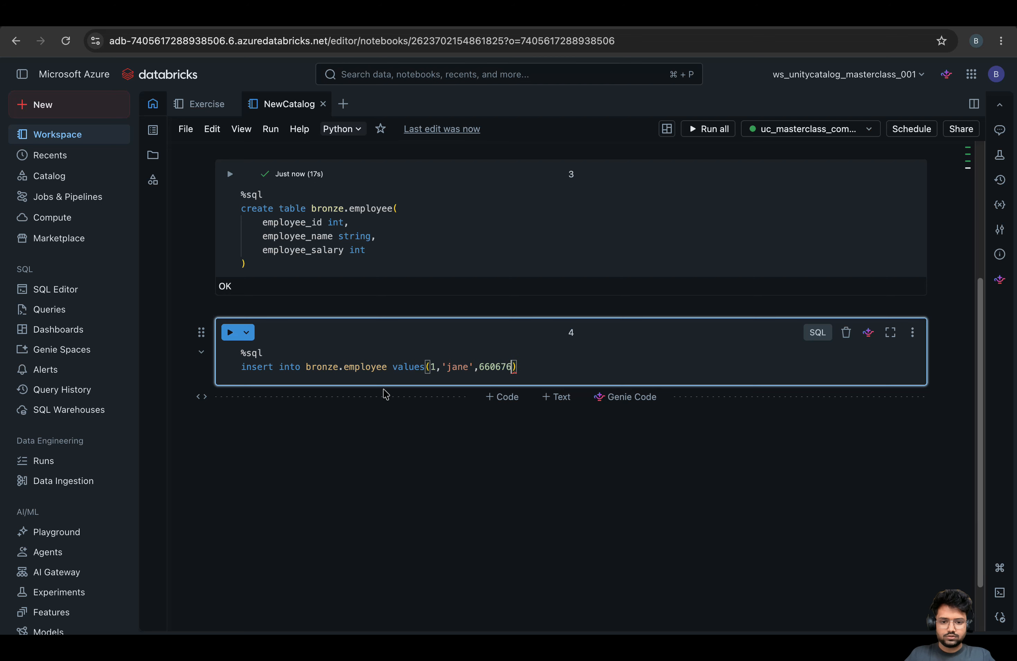
type("),(2")
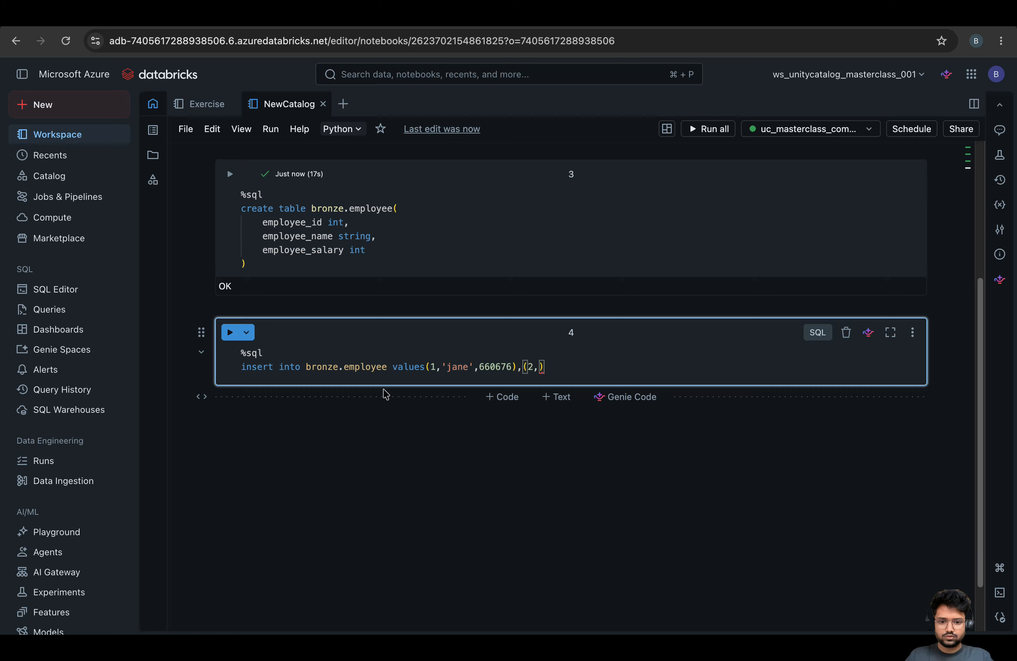
type(",'jeo',")
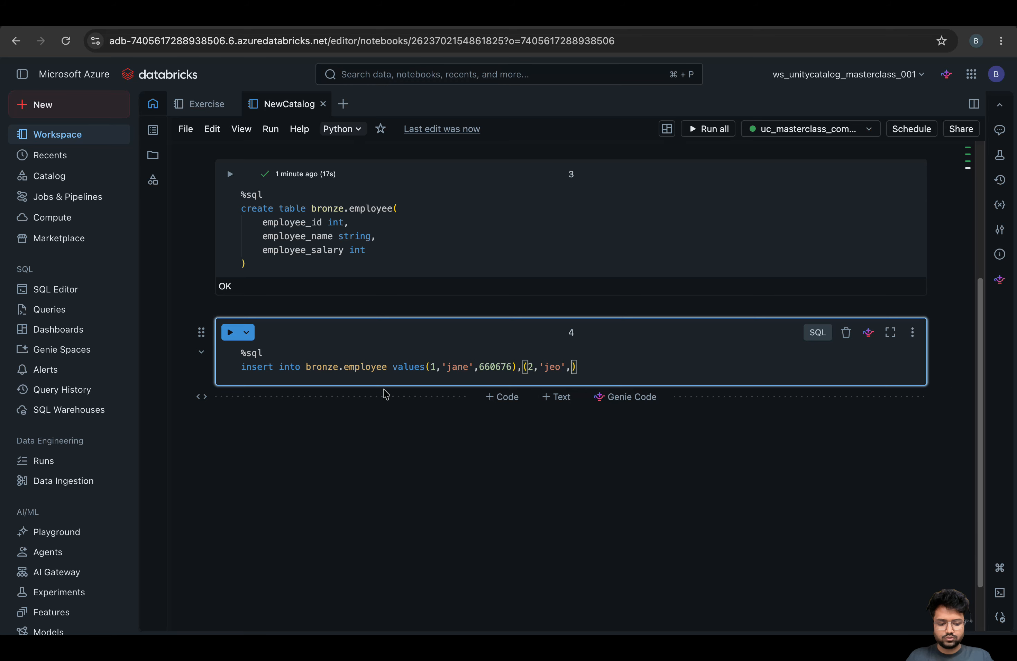
type("tgah")
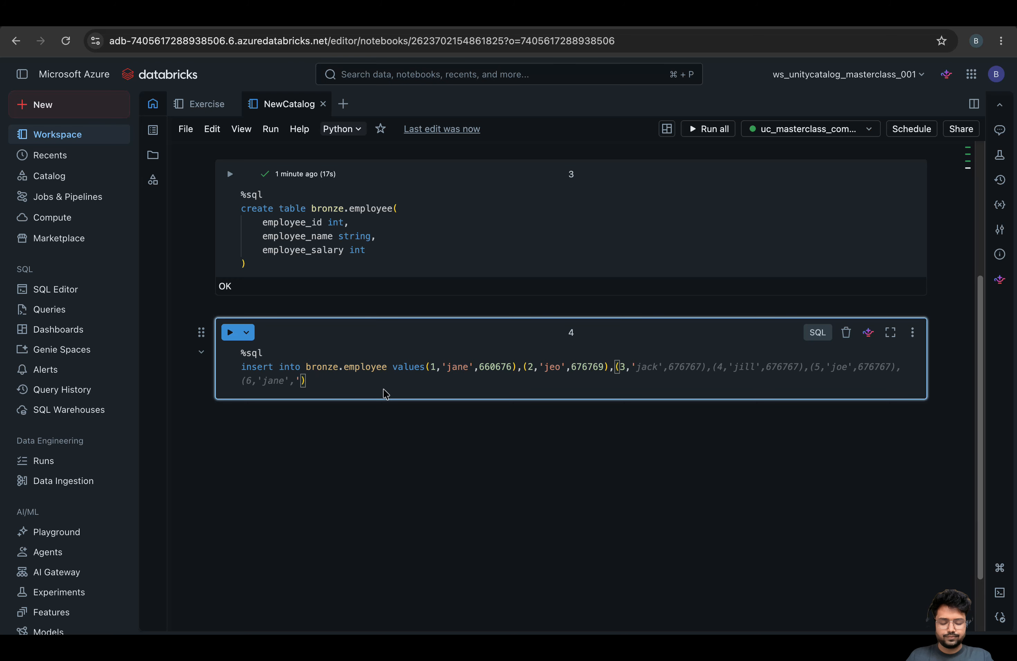
type("doe',67676")
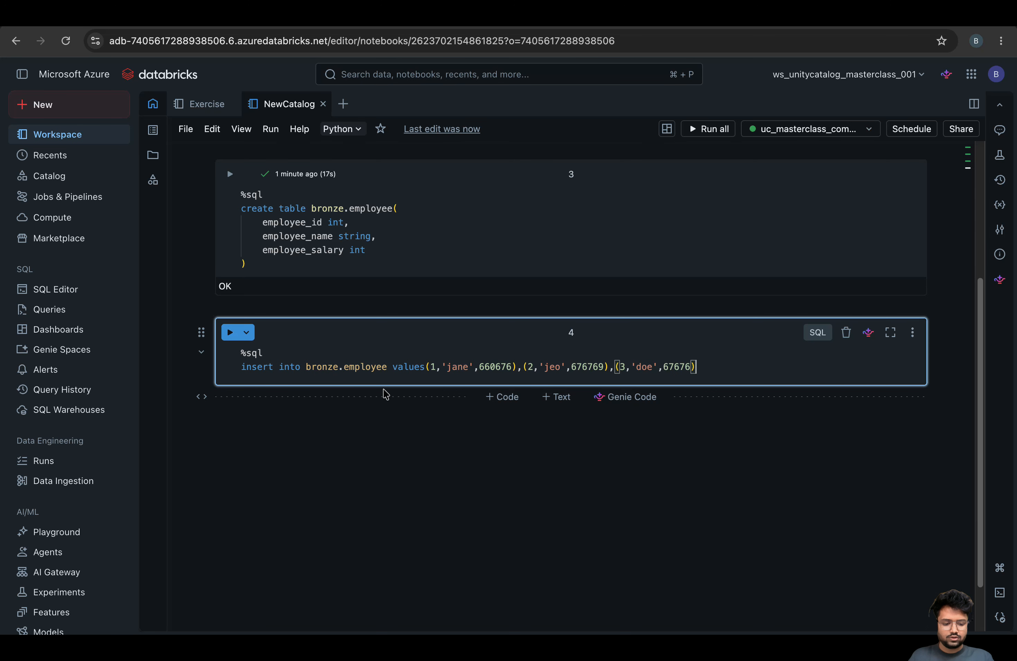
key("shift+Return")
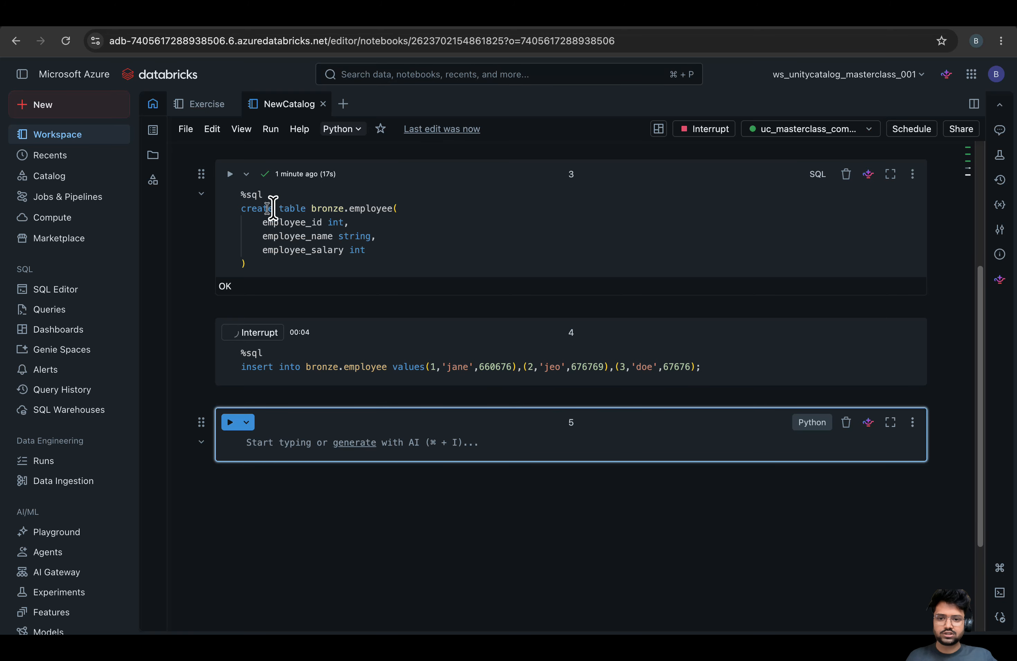
left_click_drag(323, 222, 401, 256)
scroll(354, 454, "up", 5)
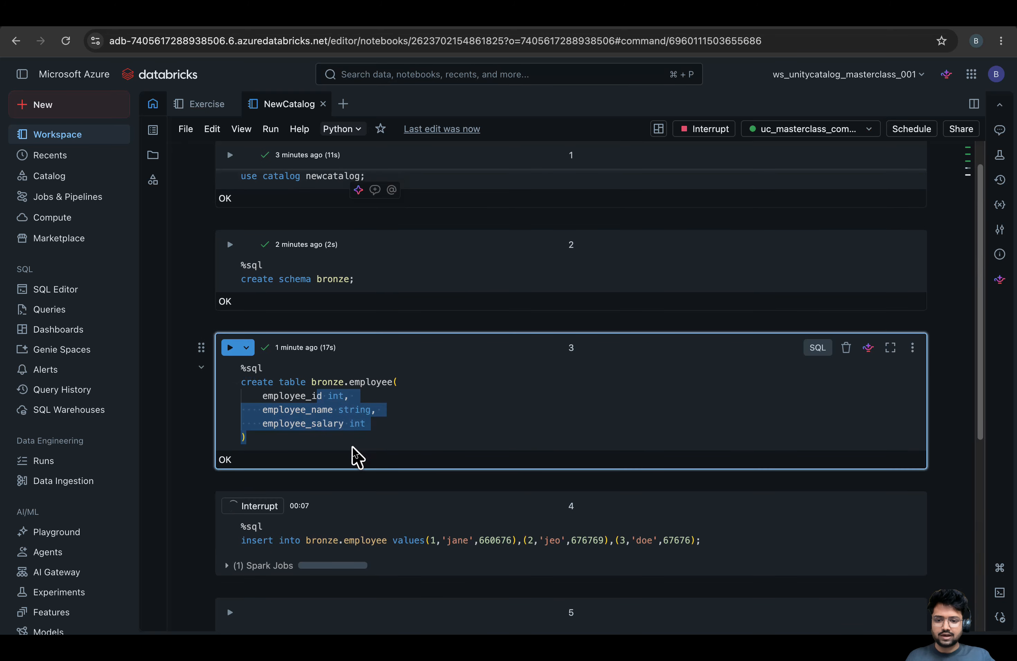
scroll(438, 499, "down", 3)
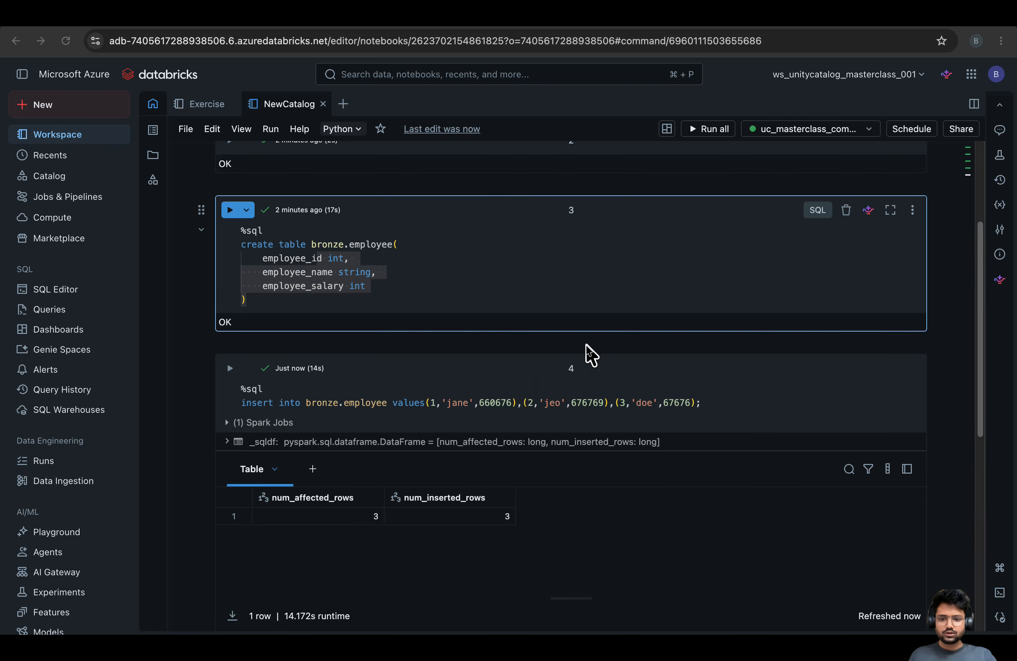
Write "select * from bronze.employee;" as a %sql command in the fifth cell and run it
scroll(586, 352, "down", 10)
left_click(411, 341)
type("sel")
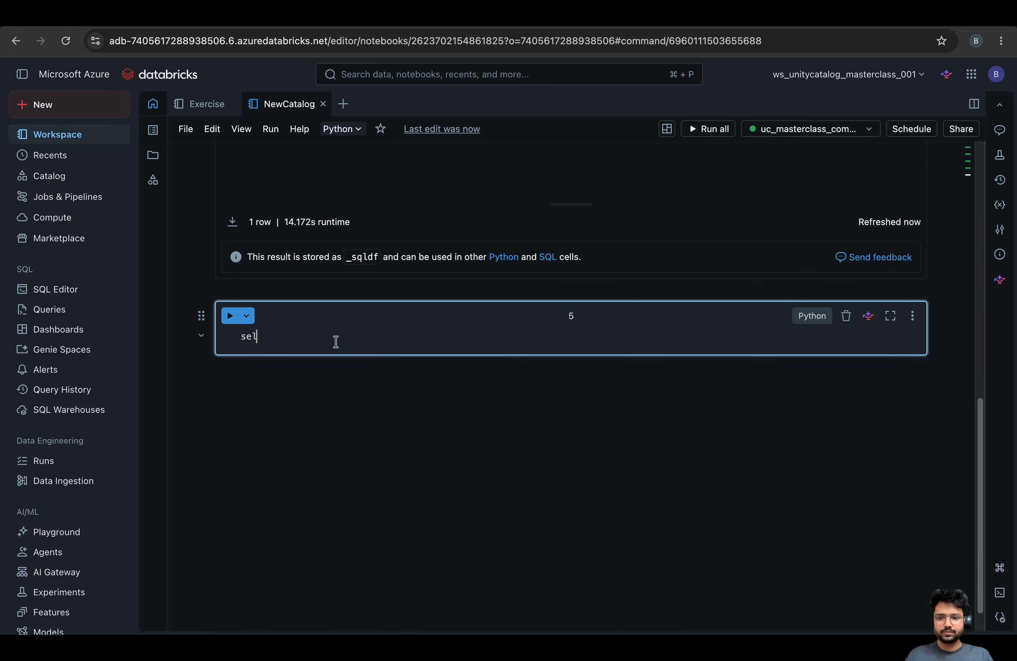
type("ect * from")
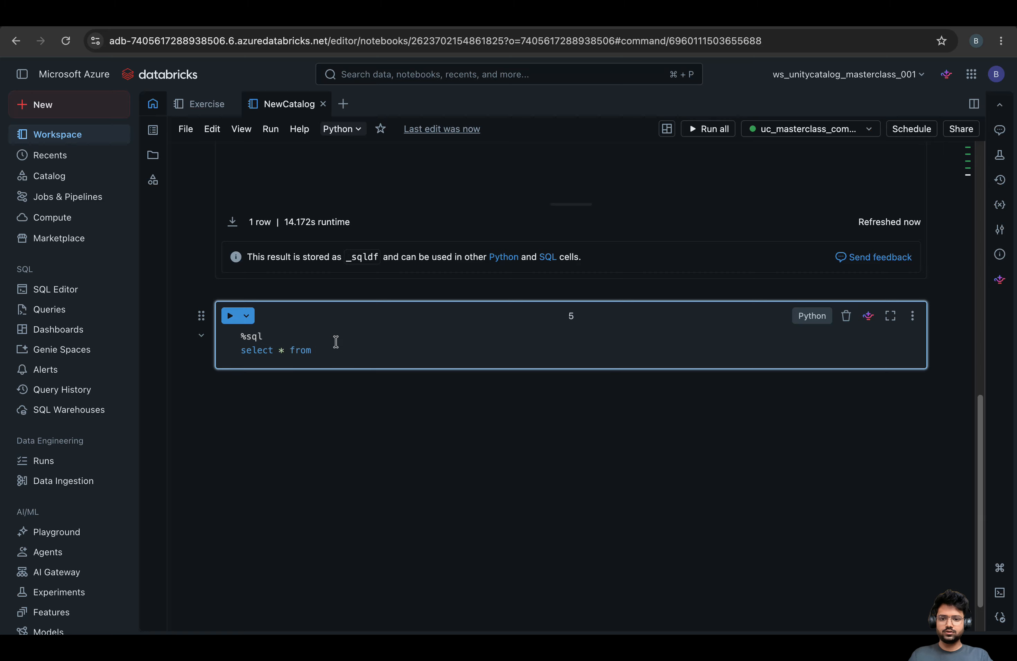
type(" bronze.employee;")
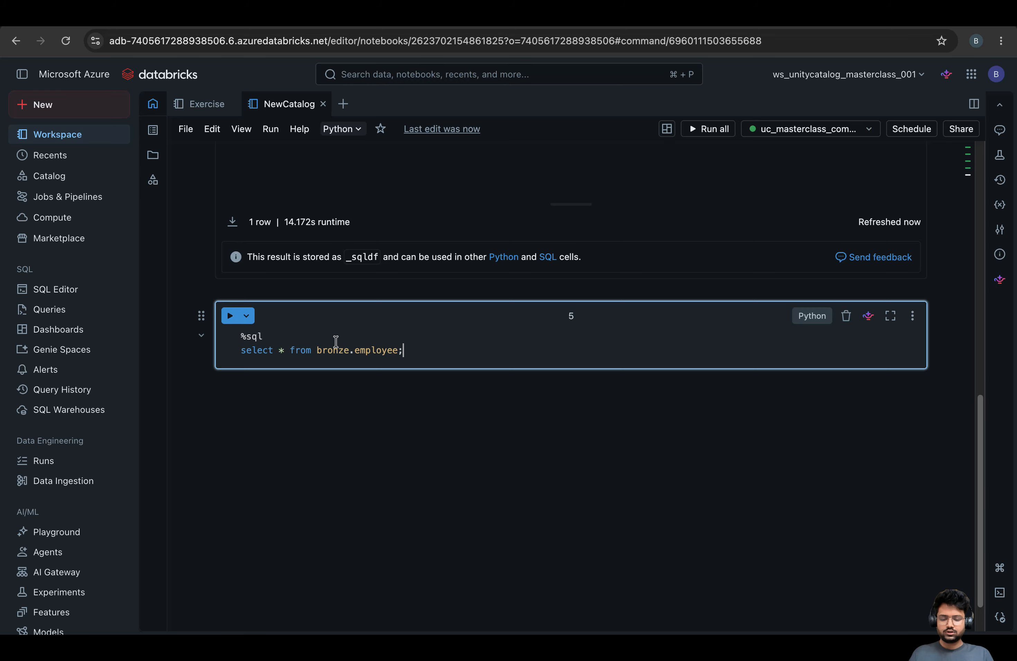
key("shift+Return")
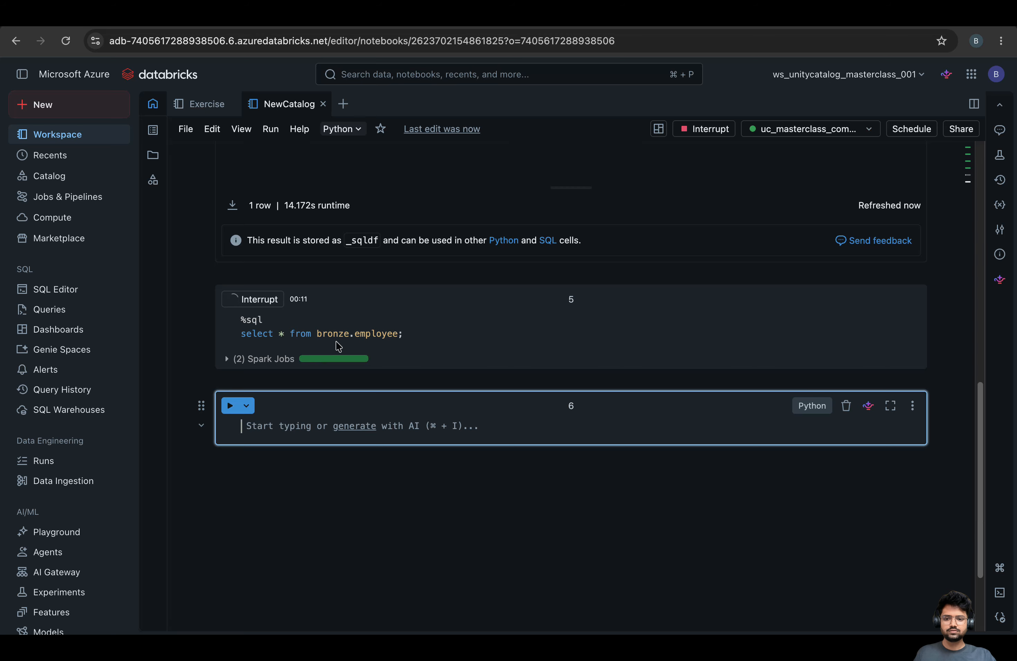
Check the select query's result, and open the employee table from newcatalog's bronze schema in the catalog browser
scroll(430, 342, "up", 3)
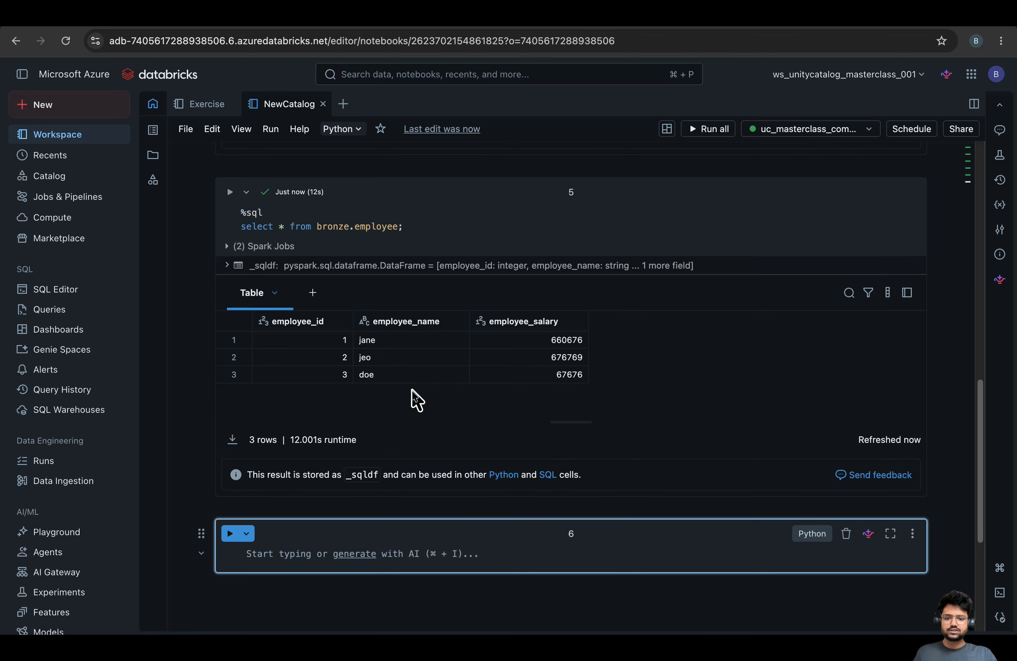
scroll(429, 430, "up", 5)
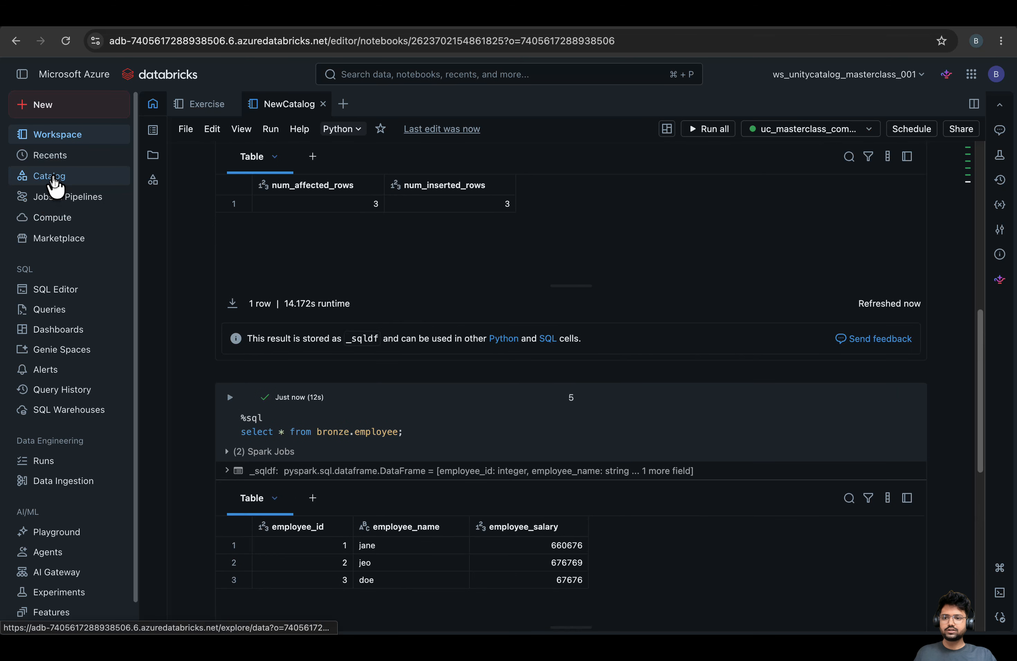
left_click(52, 178)
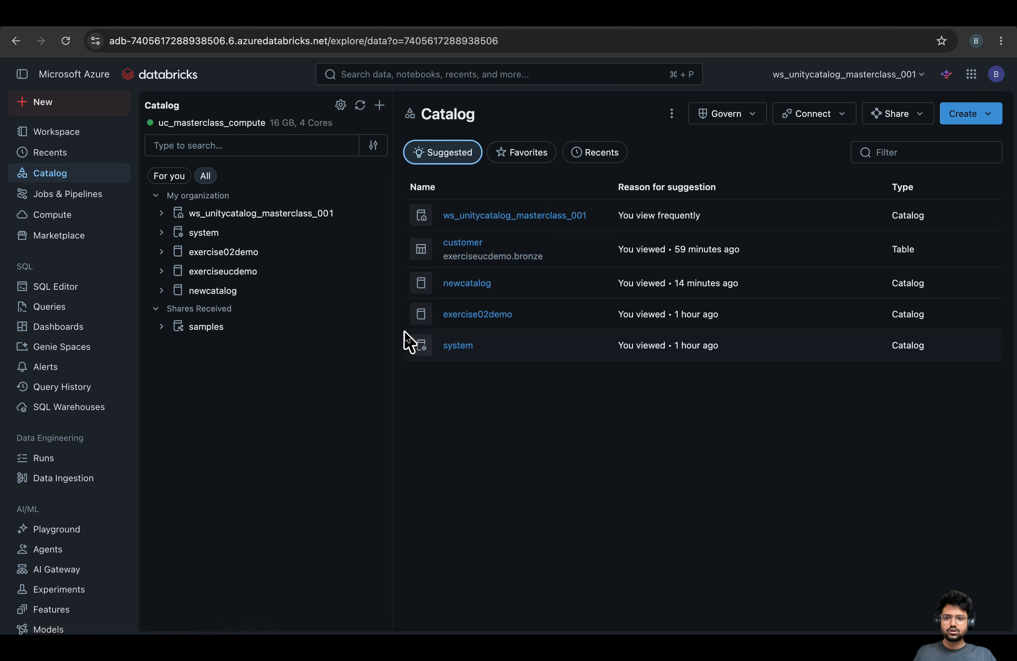
left_click(162, 291)
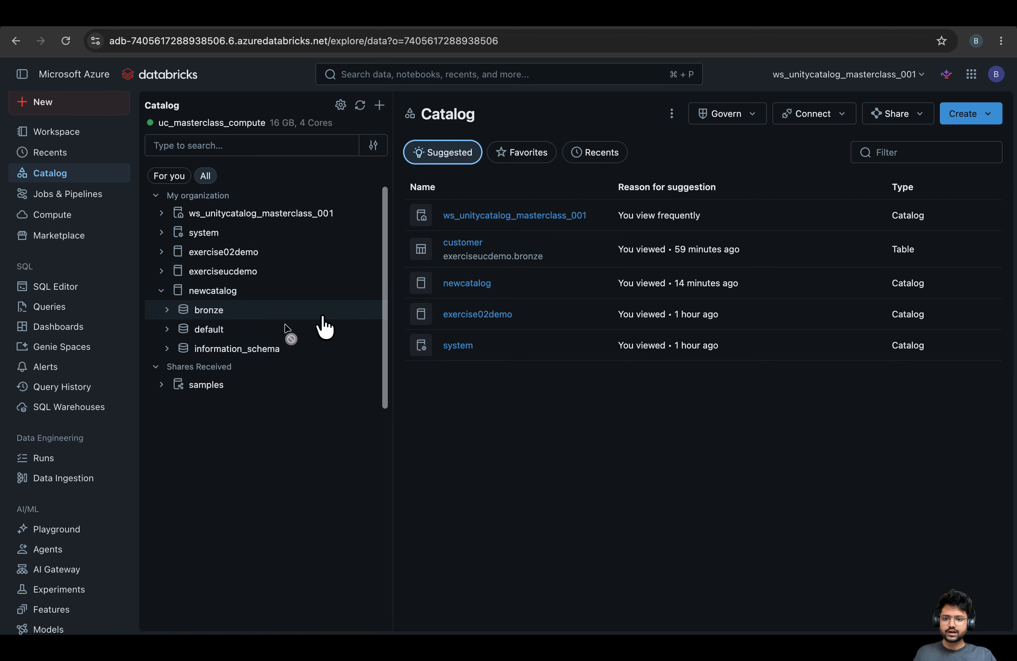
left_click(167, 310)
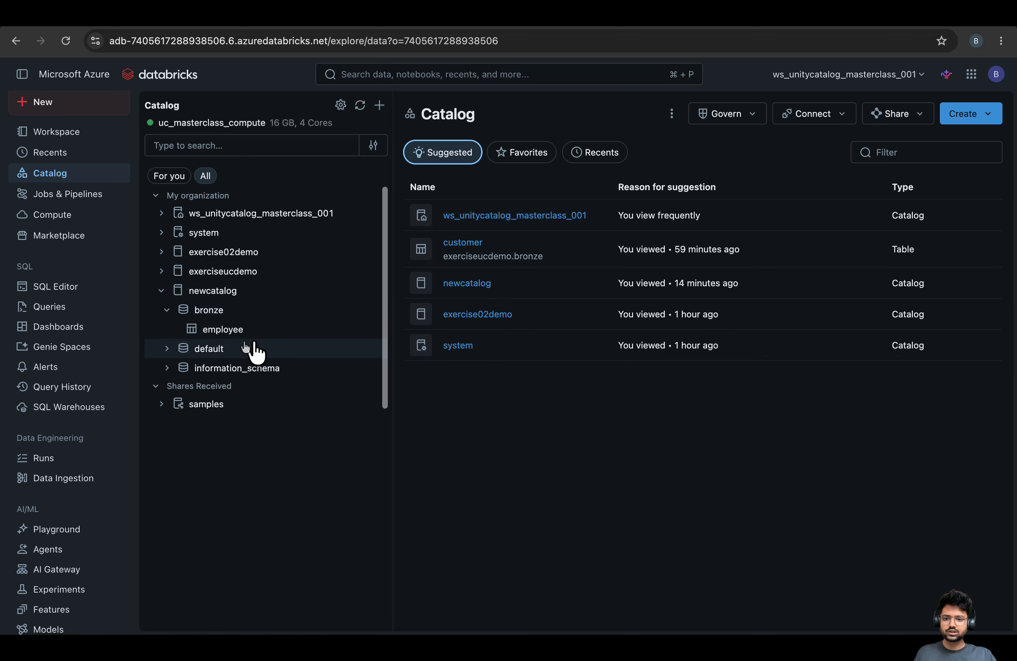
left_click(224, 330)
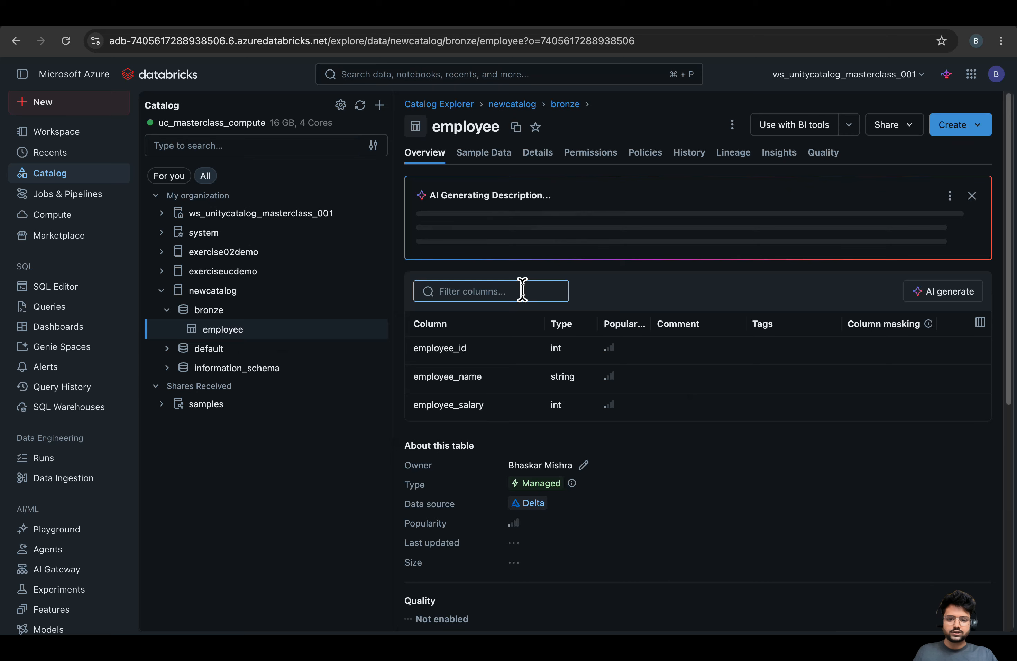
Review the employee table's overview and its sample data
scroll(455, 398, "down", 3)
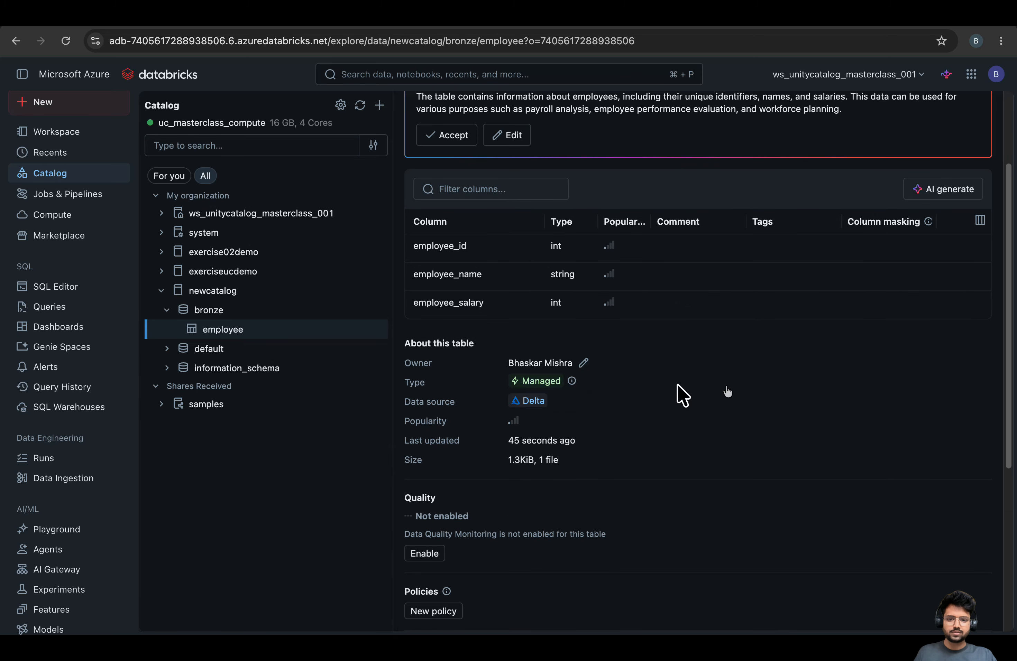
scroll(731, 456, "down", 6)
scroll(535, 397, "up", 10)
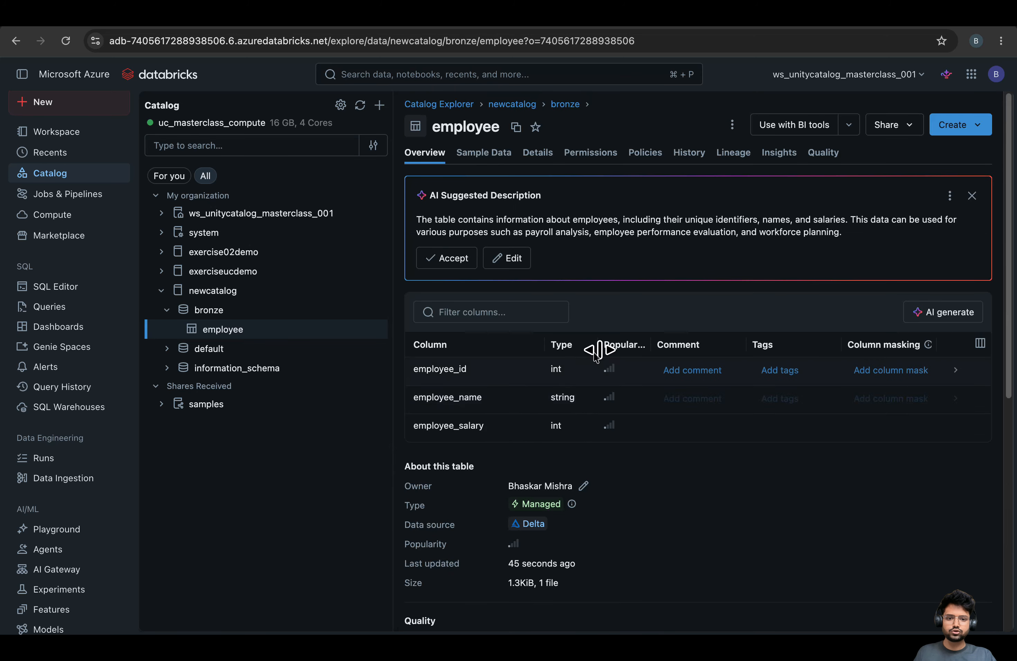
left_click(484, 153)
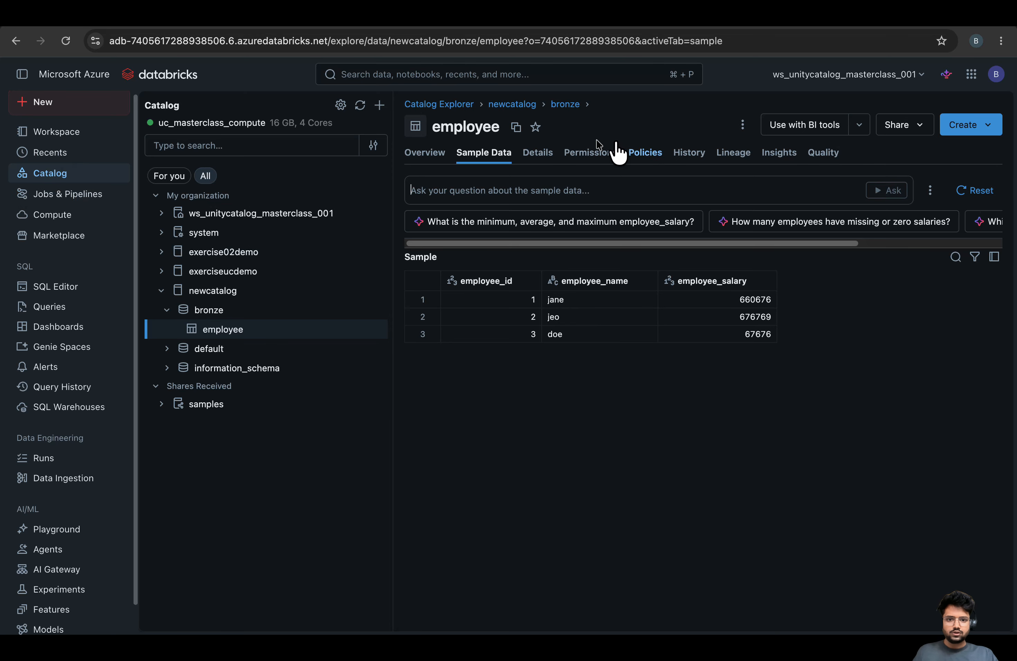
Examine the storage location in the employee table's details, highlighting the storage account name and the full abfss path
left_click(536, 153)
scroll(636, 370, "down", 1)
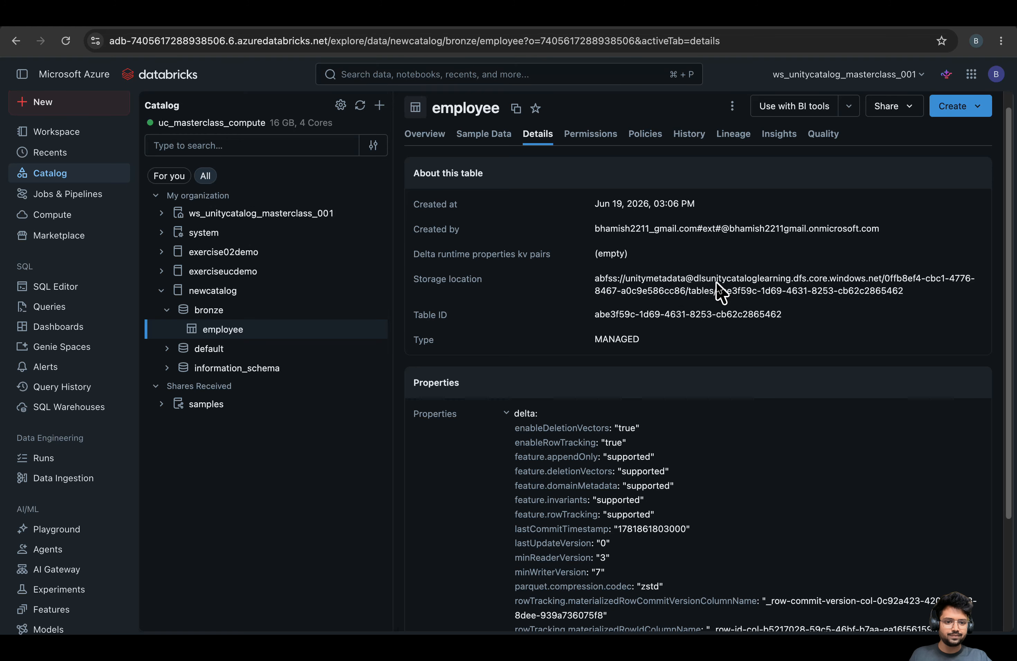
left_click_drag(699, 279, 792, 280)
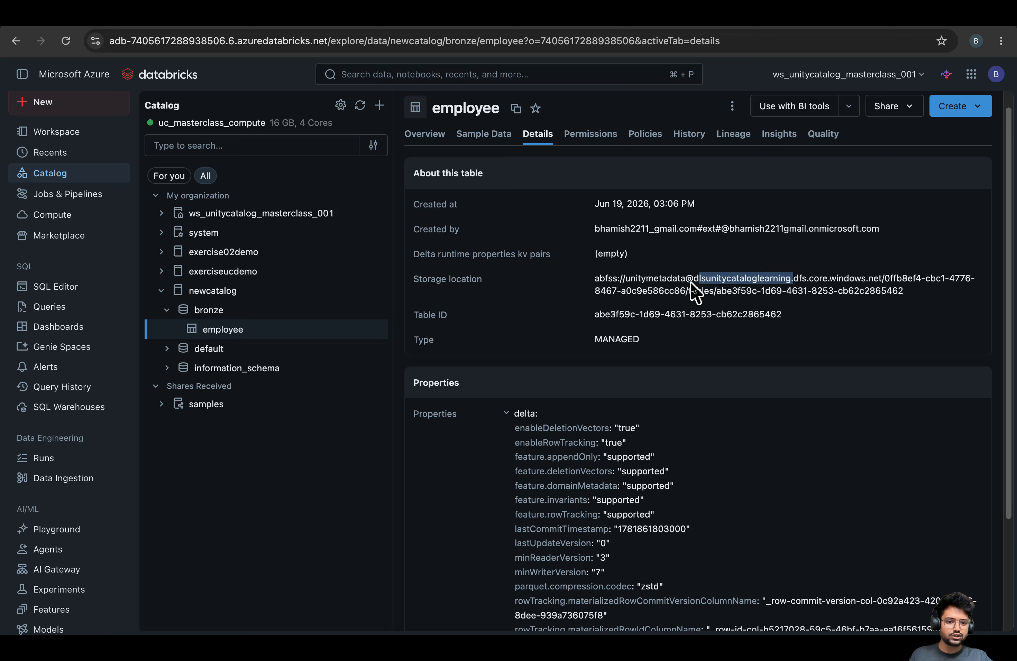
left_click(714, 279)
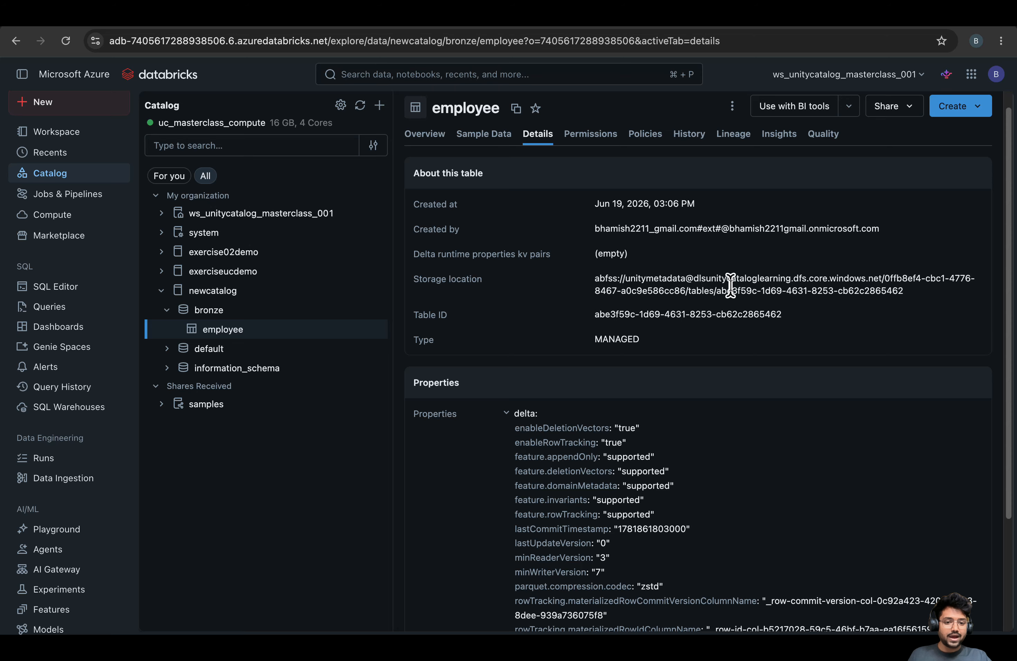
double_click(718, 279)
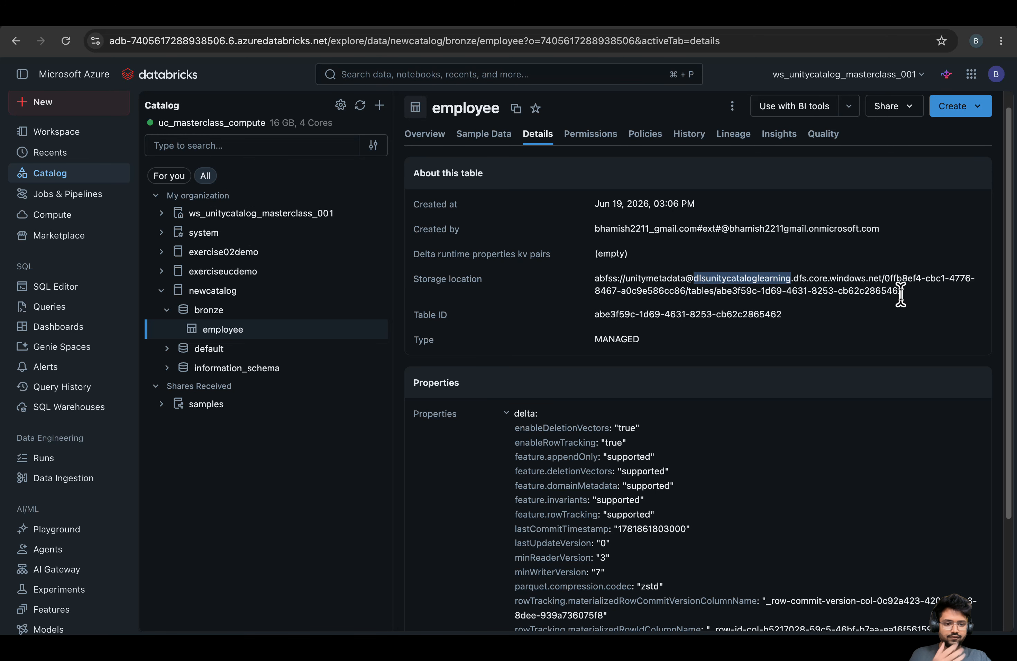
left_click_drag(904, 292, 595, 279)
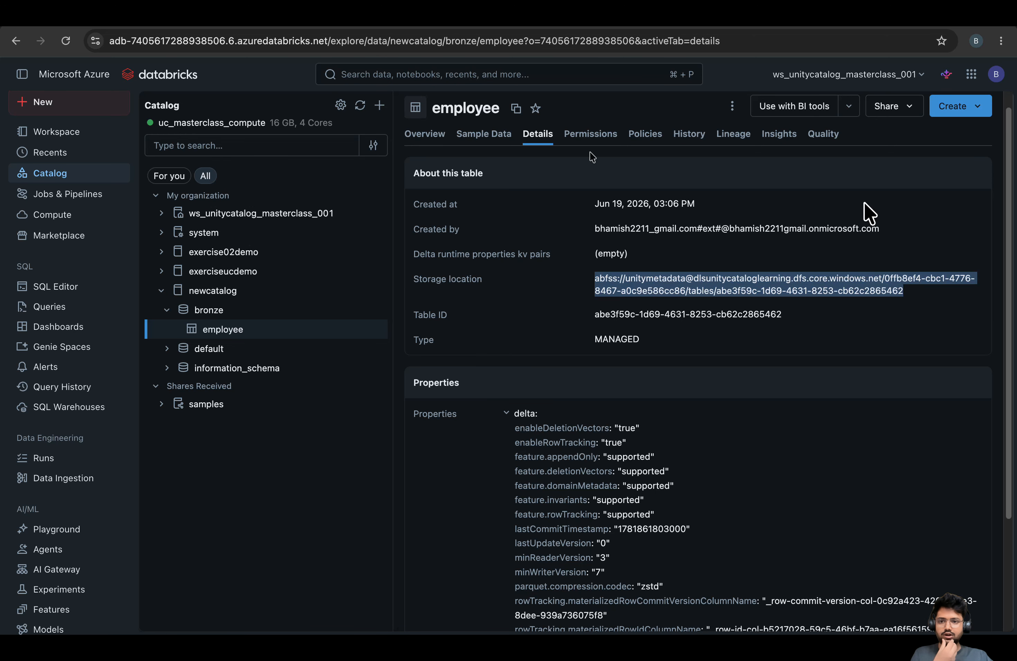
Switch to the Azure portal and browse dlsunitycataloglearning's unitymetadata container down to the employee table's folder inside tables
left_click(161, 31)
left_click(68, 412)
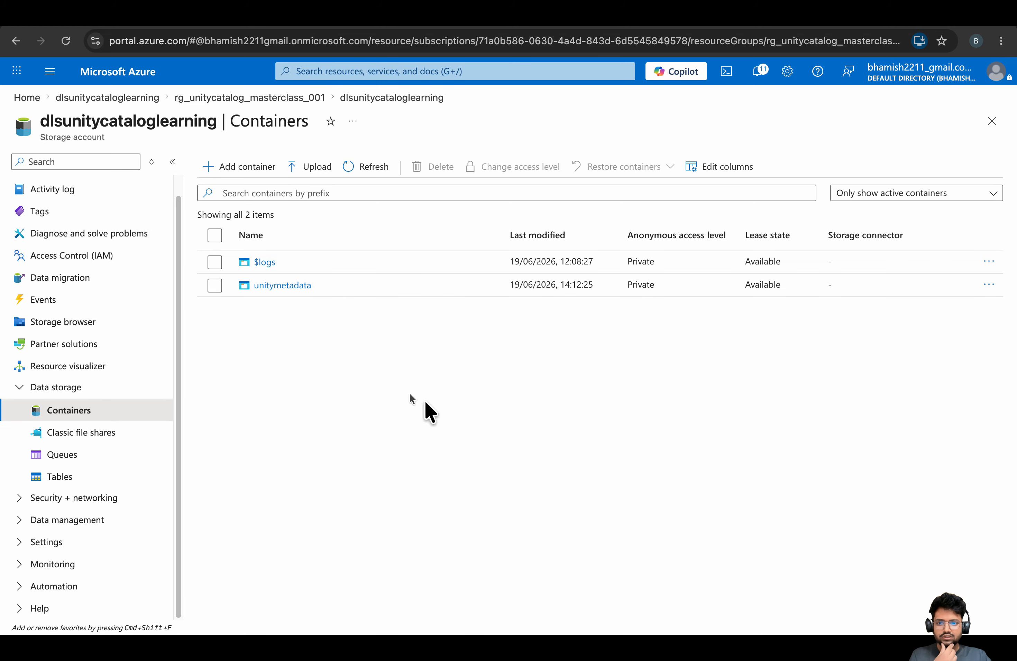
left_click(283, 286)
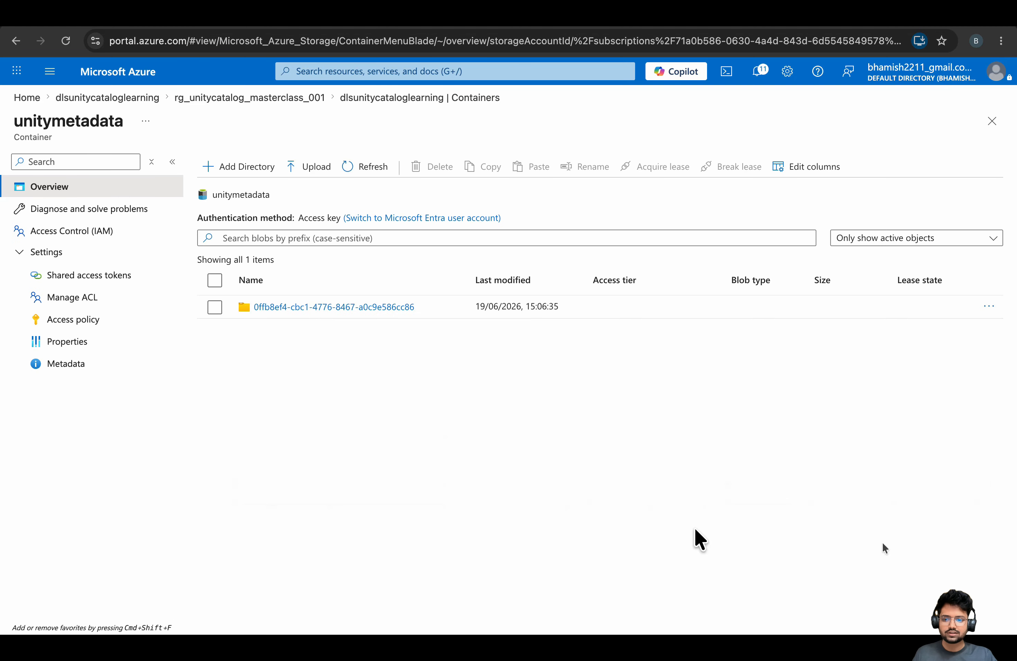
left_click(303, 308)
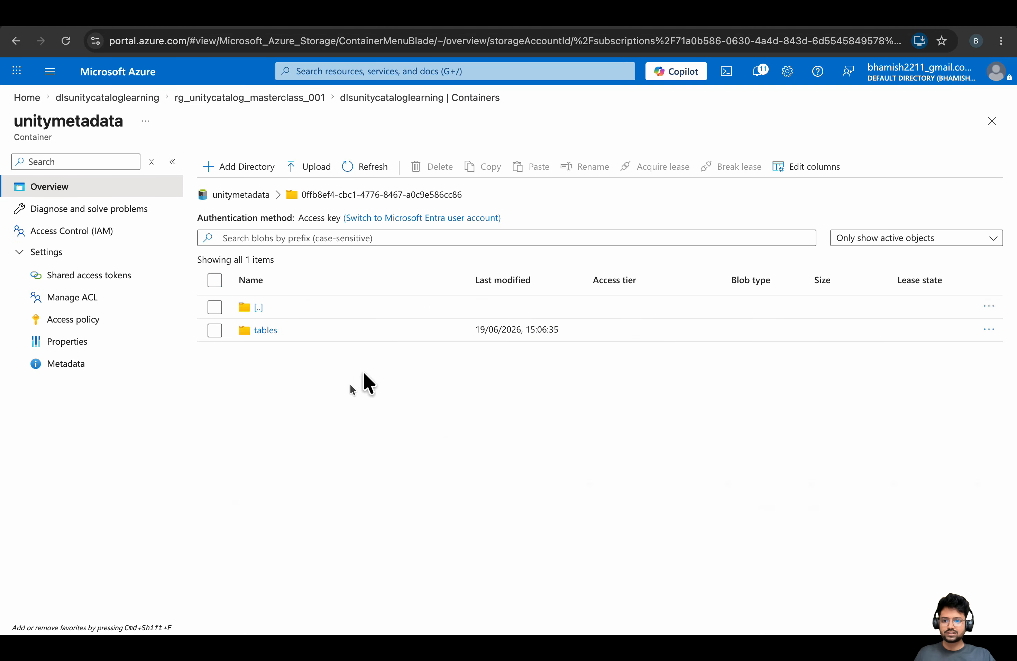
left_click(260, 330)
left_click(312, 332)
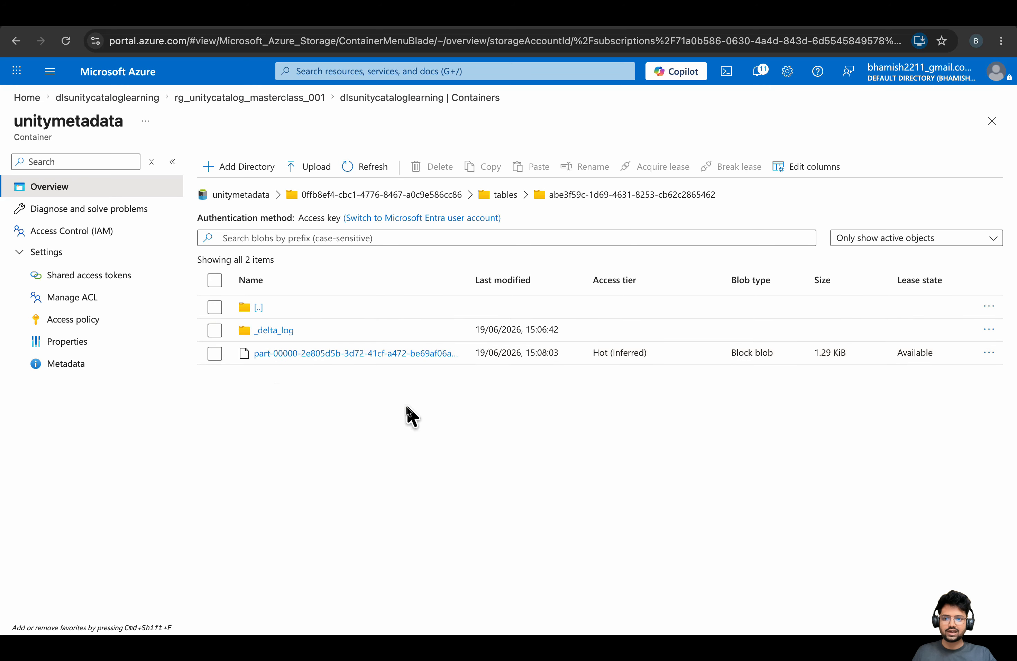
Return to the unitymetadata container's root, and compare it with the employee table's storage location in Databricks
left_click(235, 197)
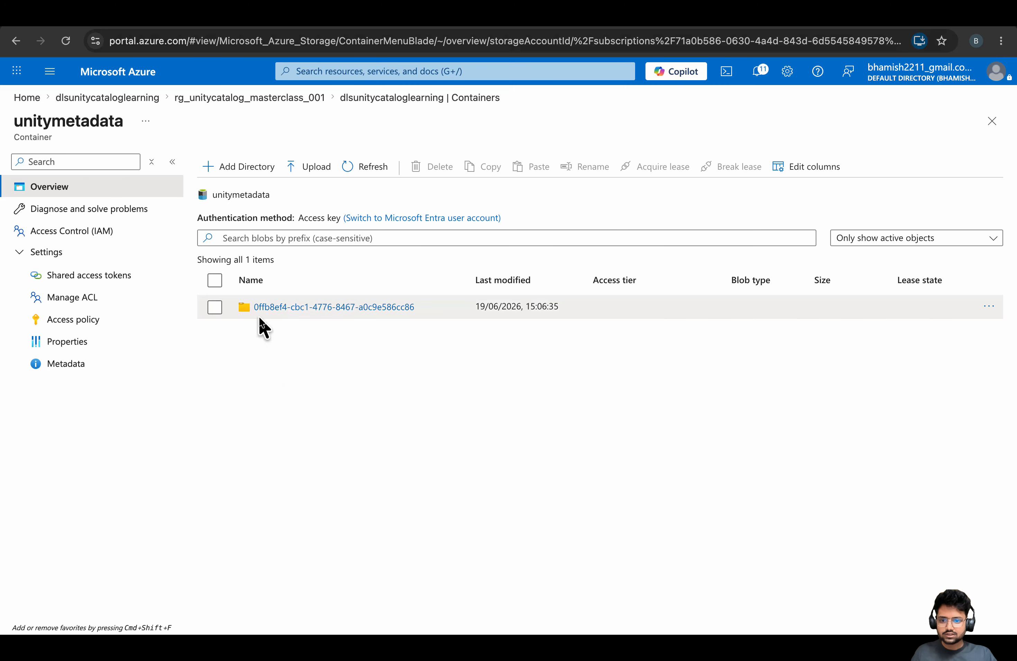
left_click(323, 26)
left_click(331, 40)
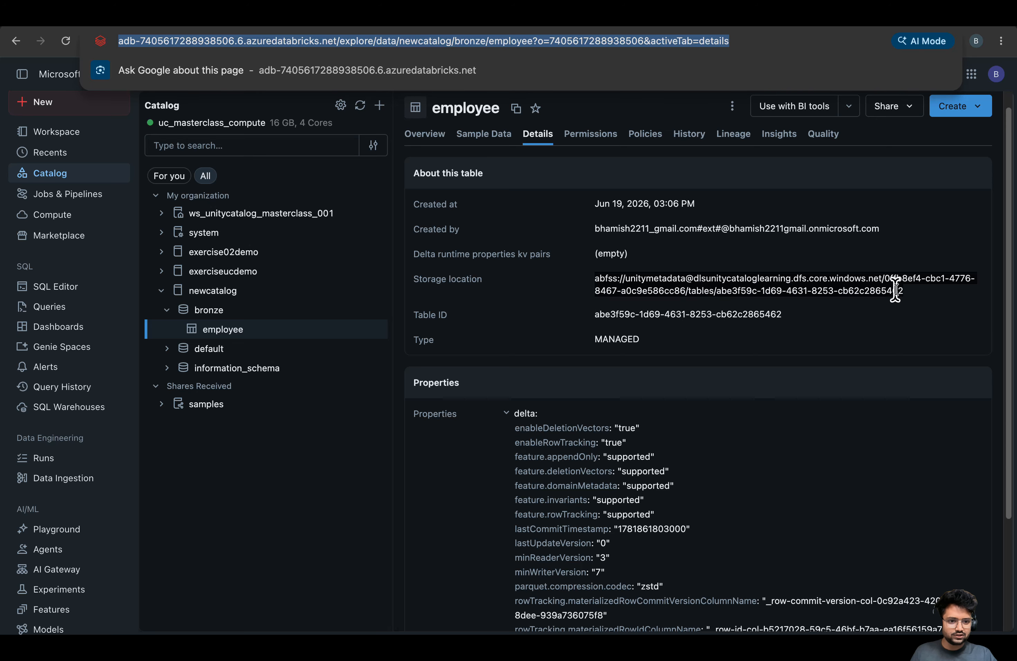
left_click(356, 454)
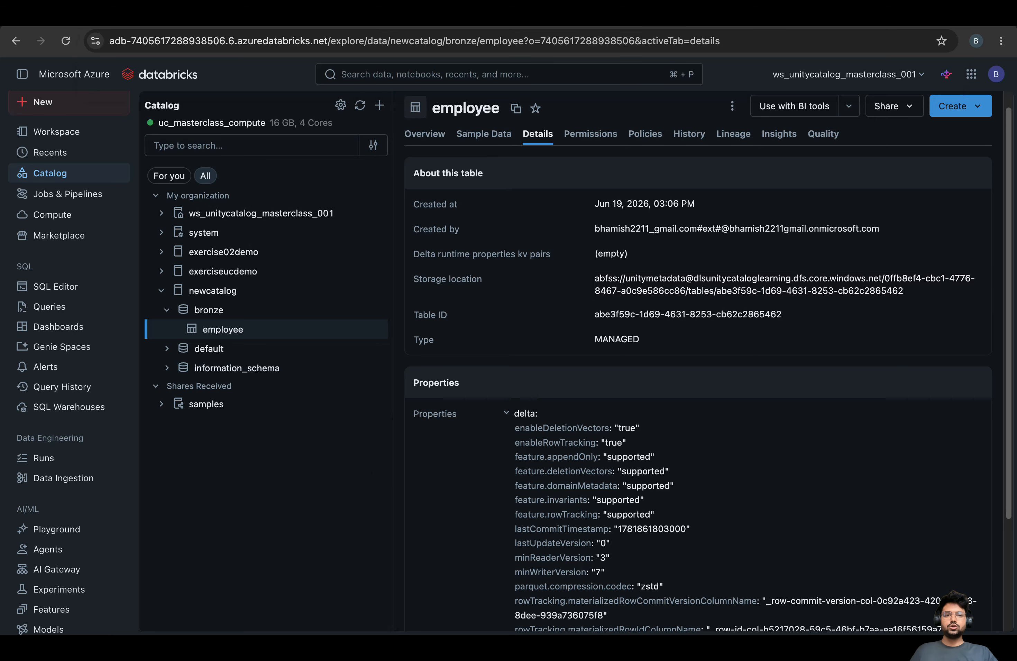
Switch to Excalidraw and delete the existing note about the optional metastore location path
left_click(687, 25)
double_click(511, 168)
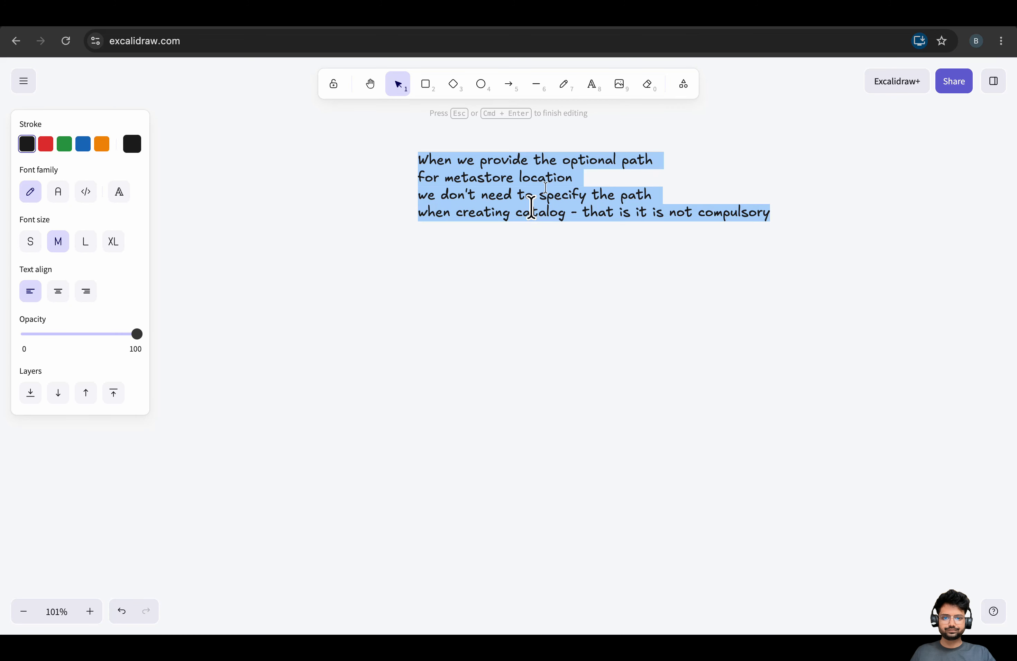
left_click(549, 181)
left_click(698, 232)
left_click(669, 208)
key("Delete")
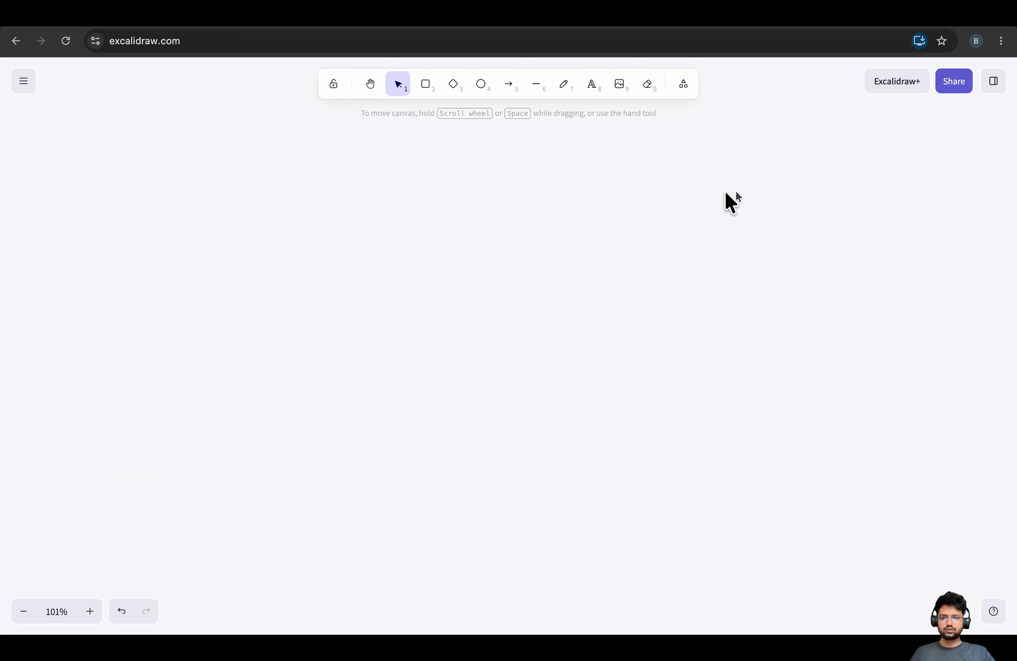
Start a text note on the canvas reading "when we configure databricks workspace - a managed resource group created at that time"
double_click(231, 178)
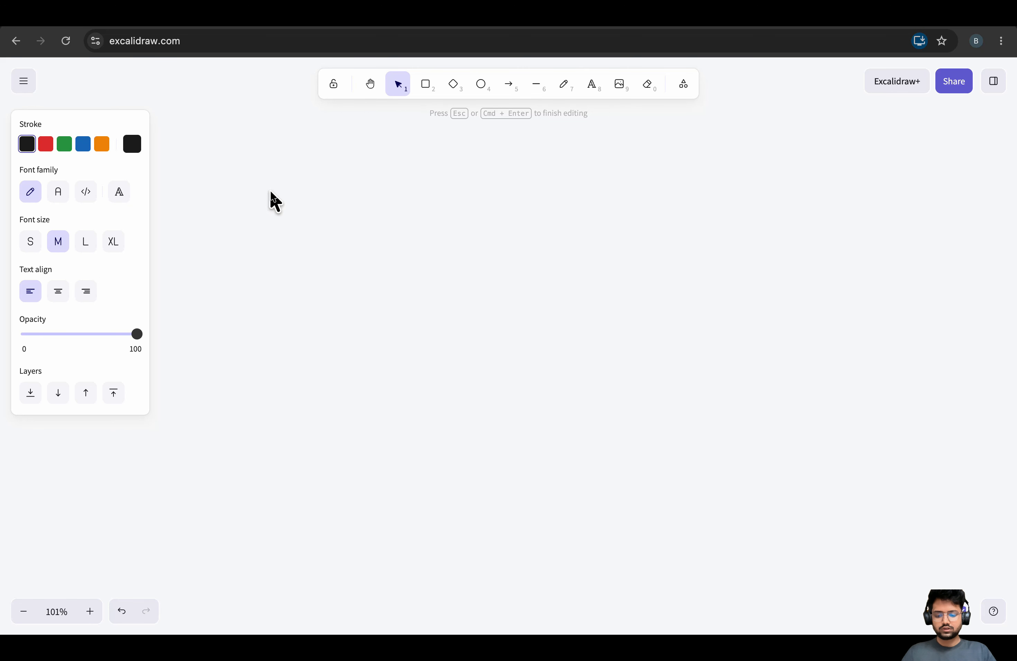
type("when we")
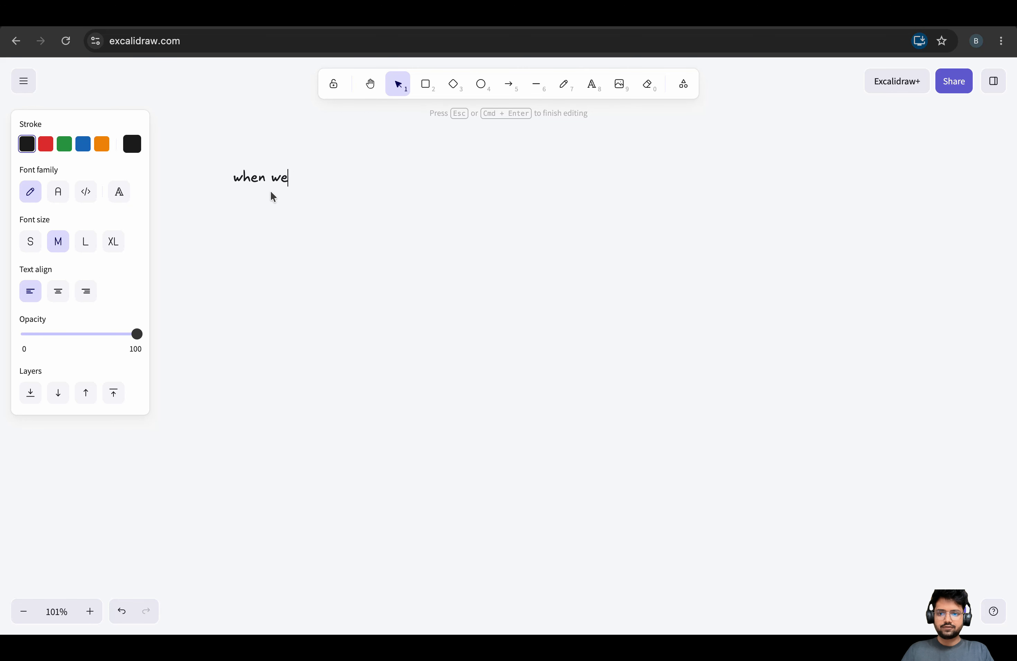
type(" configure databricks ")
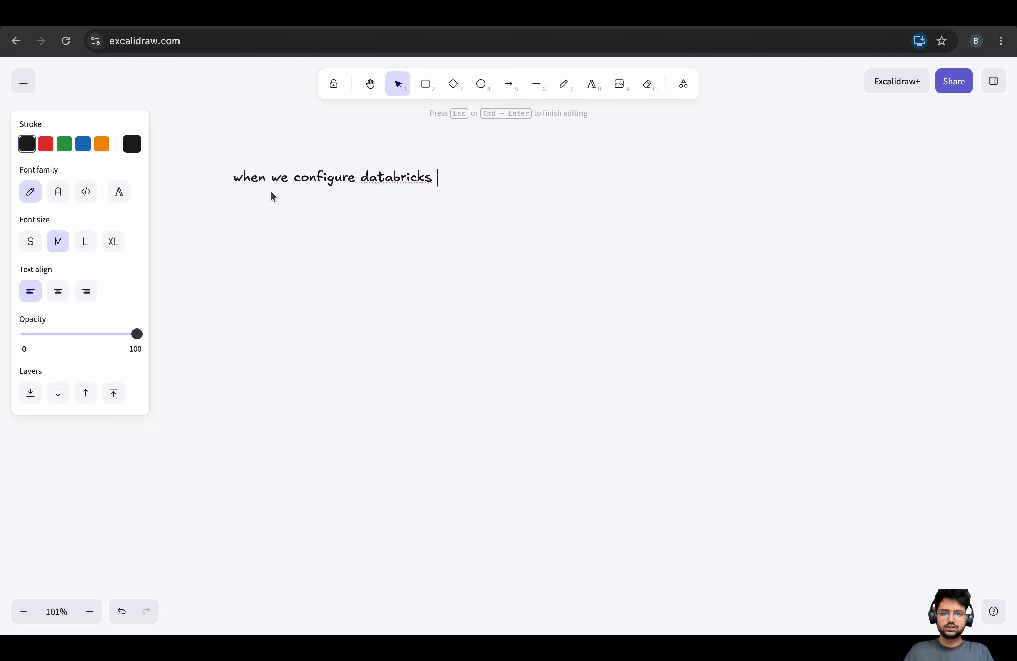
type("workspace - a man")
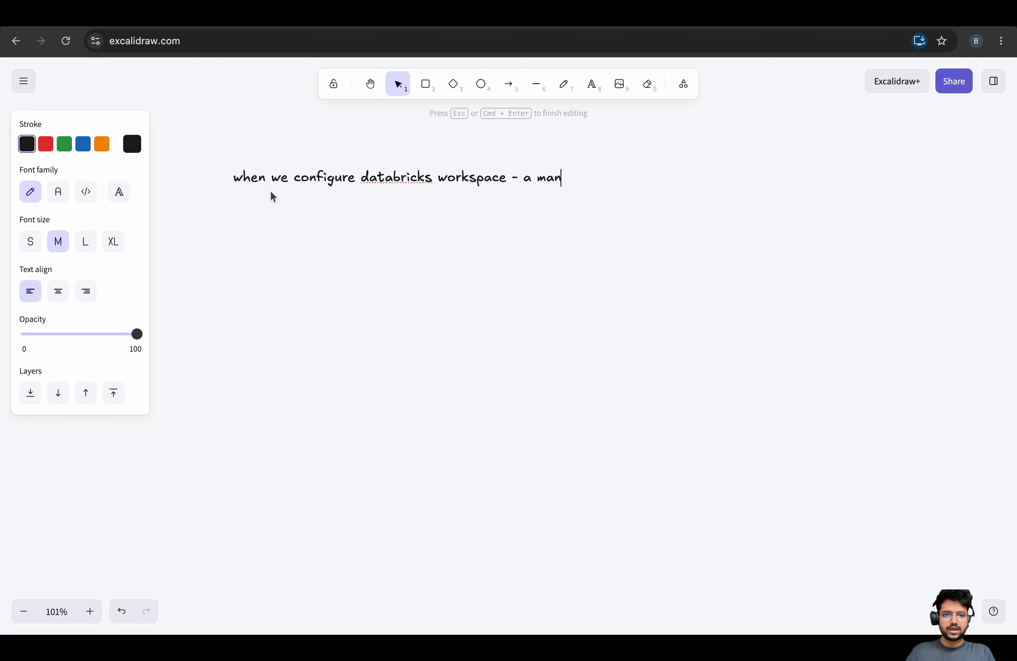
type("aged resource group cretaed")
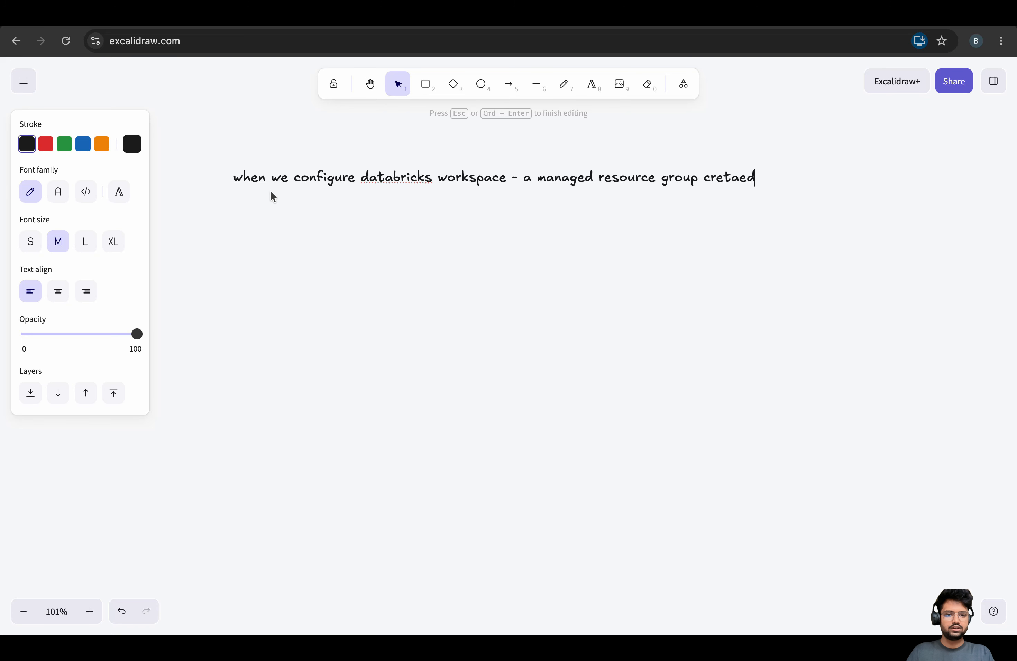
key("BackSpace")
key("BackSpace")
key("BackSpace")
key("BackSpace")
type("ated bu")
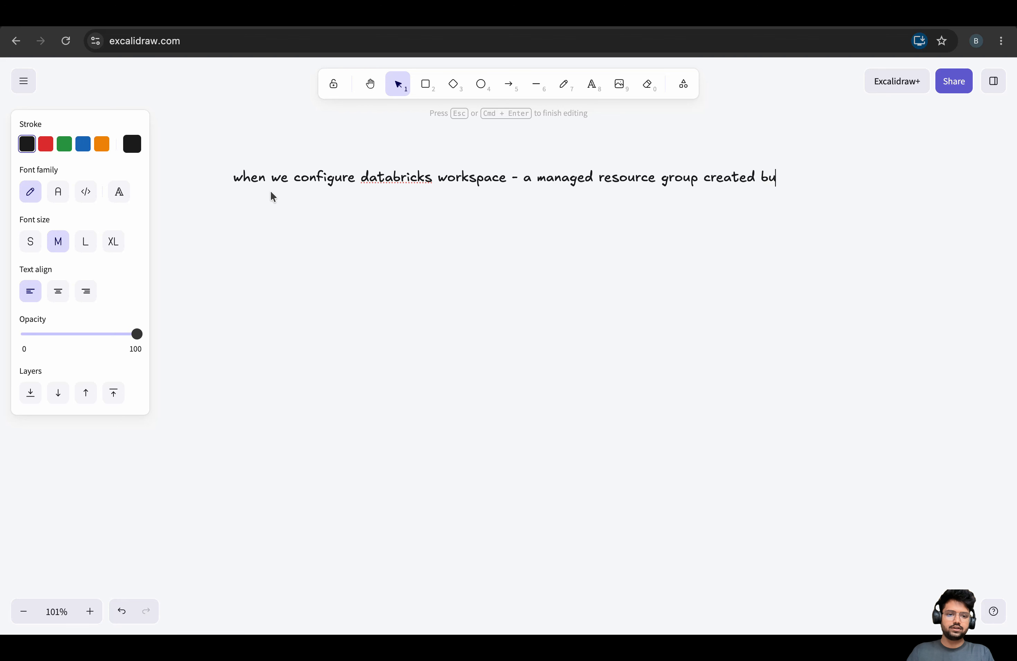
key("BackSpace")
type("y daat that time")
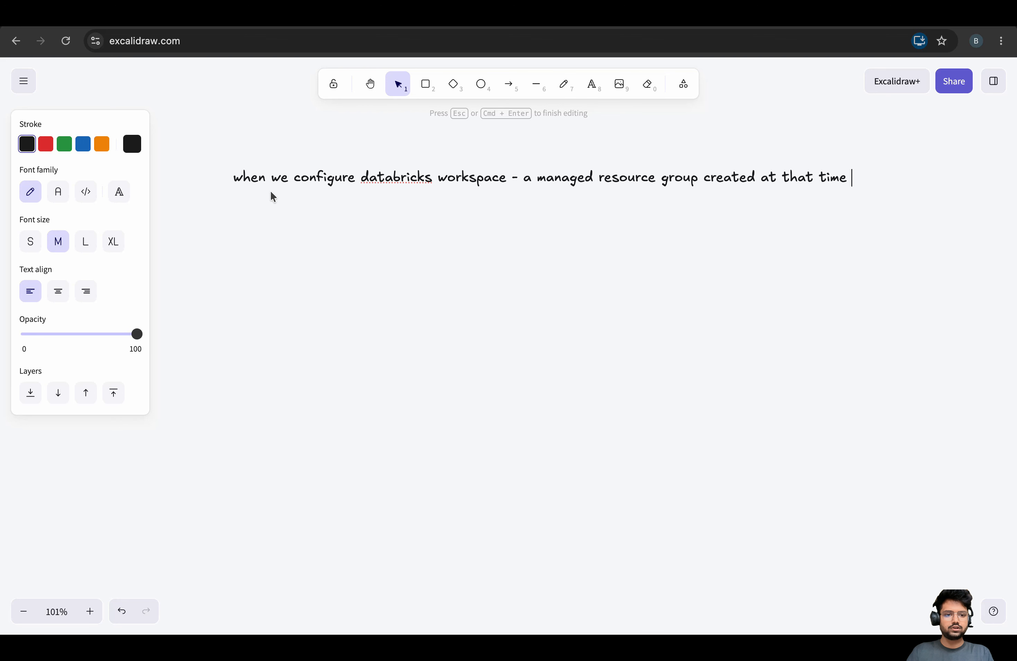
Add a second line to the note reading "which is managed by databricks and in that managed resource group we have one"
key("Return")
type("which is ")
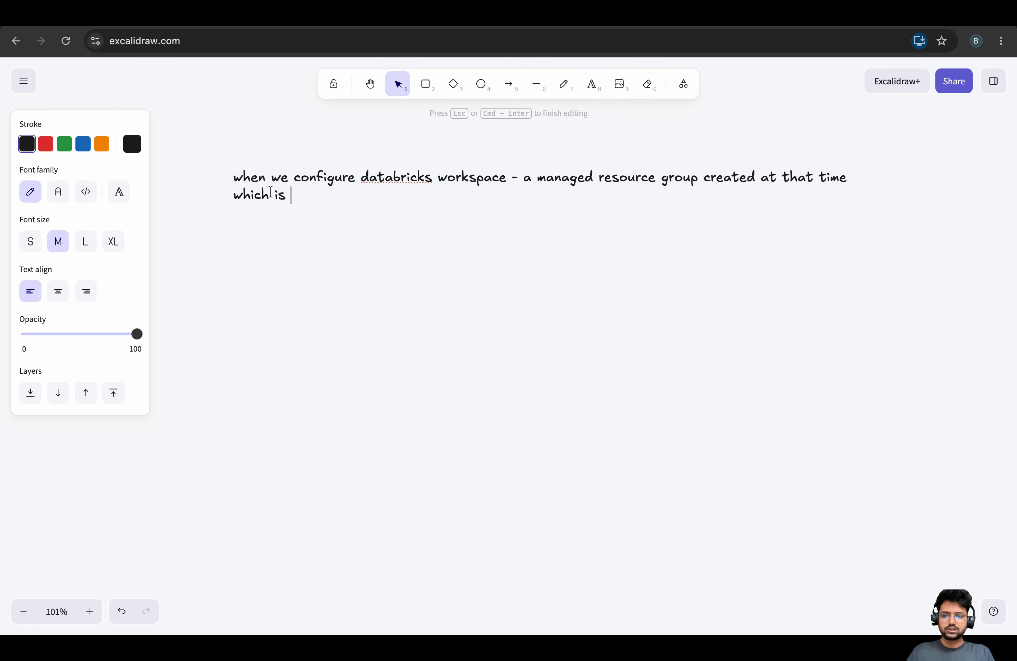
type("managed by databricks ")
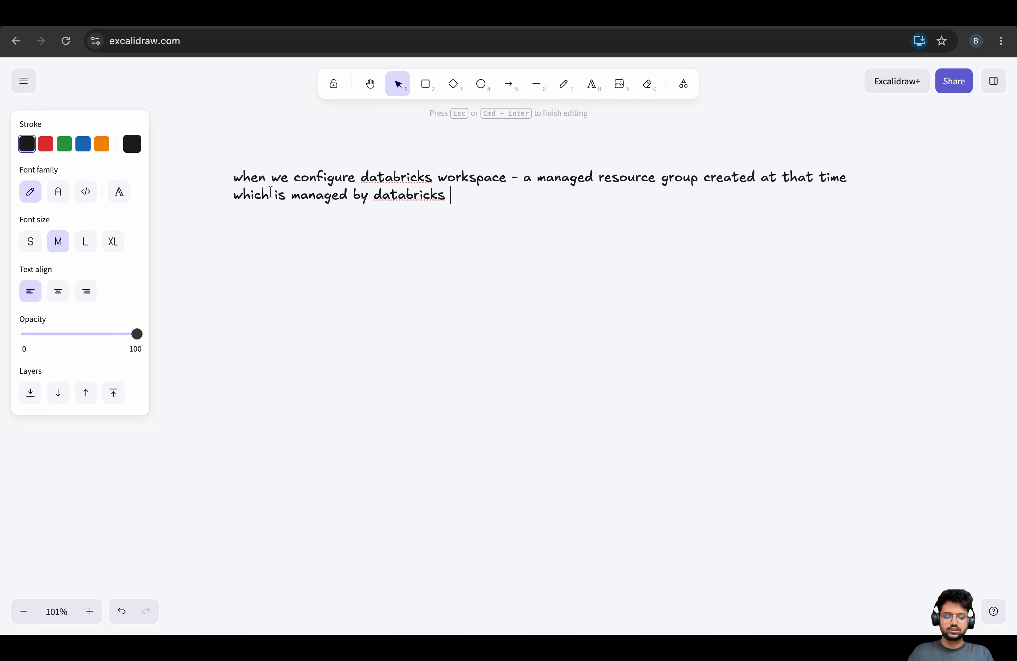
type("whernd in ")
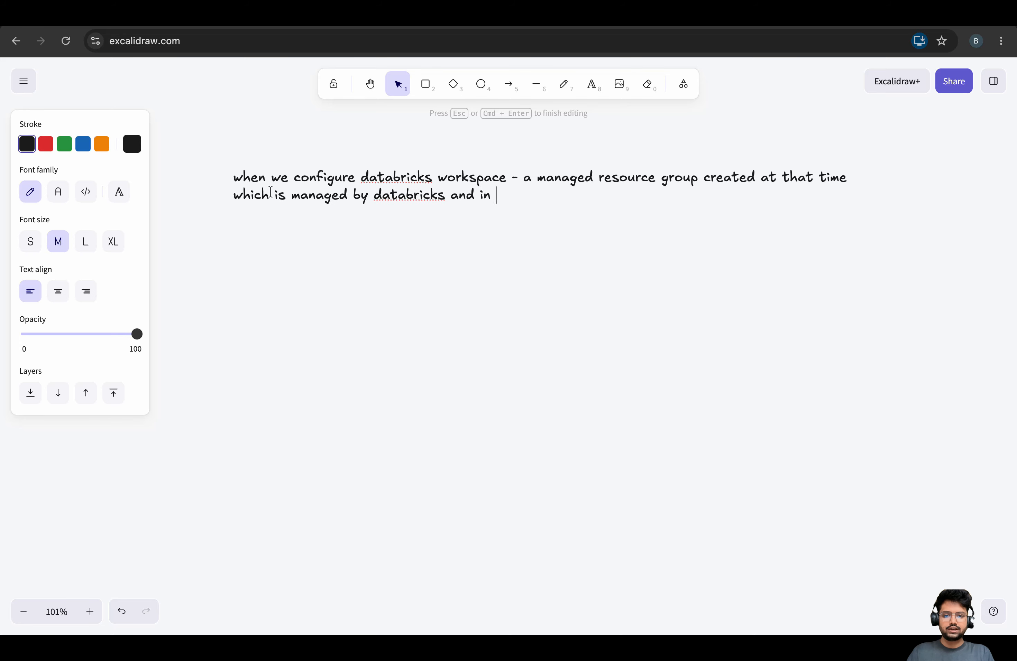
type("that managed resource ")
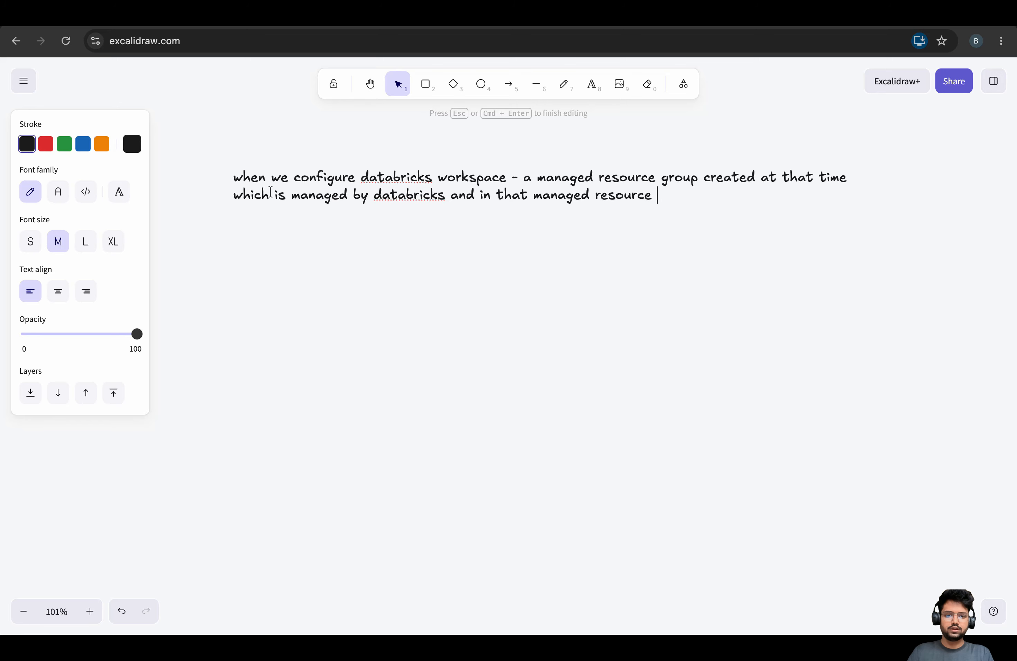
type("group we have one")
key("Return")
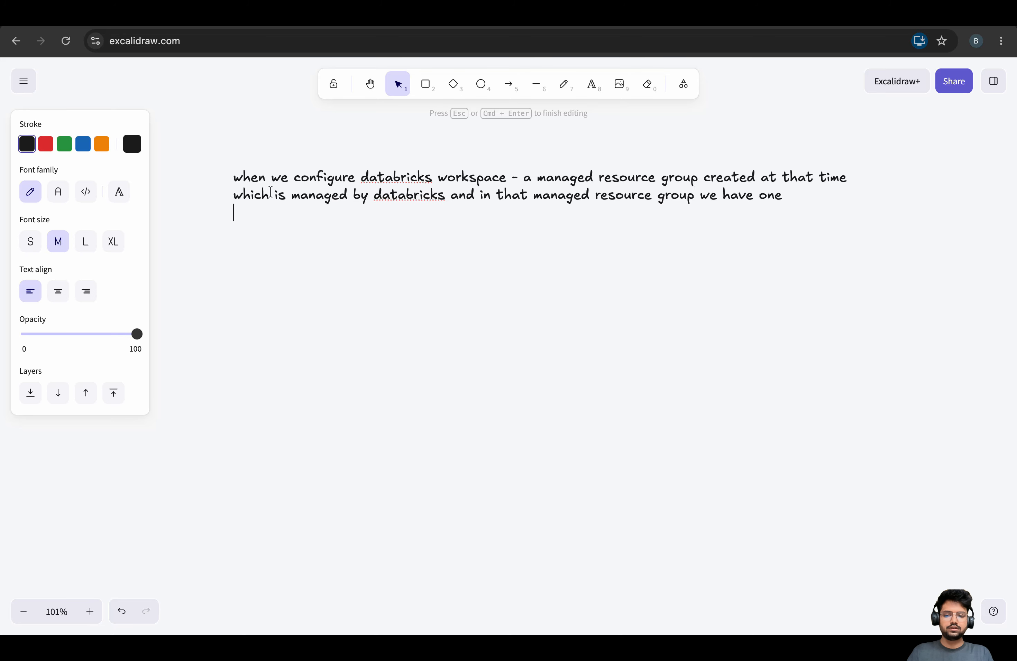
Write the note's third line as "storage account and one access connector available - correct"
type("st")
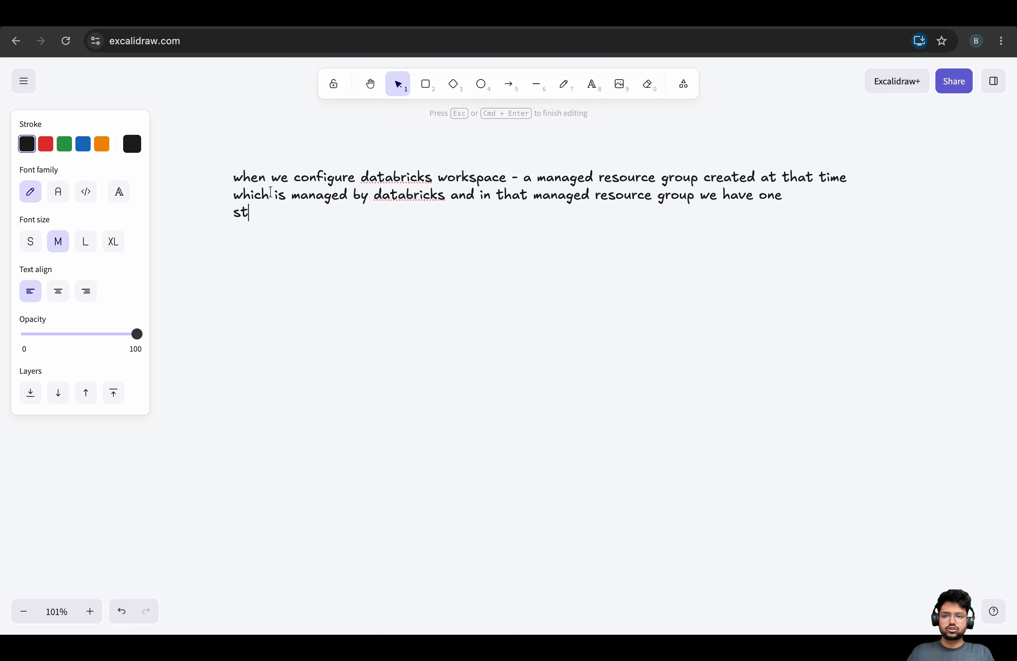
type("orage account and ")
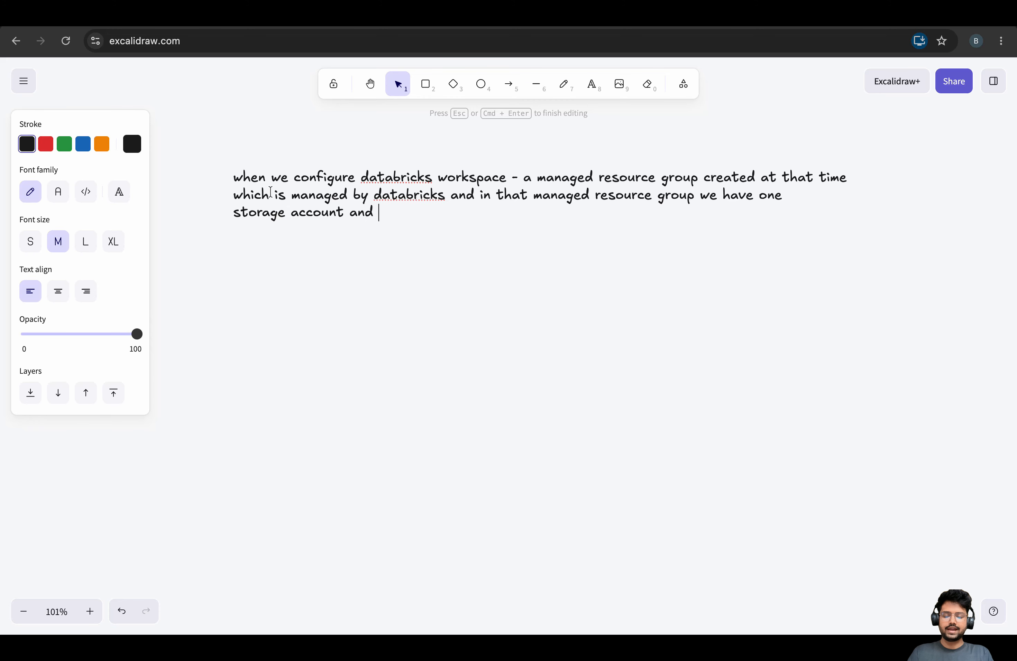
type("one access conn")
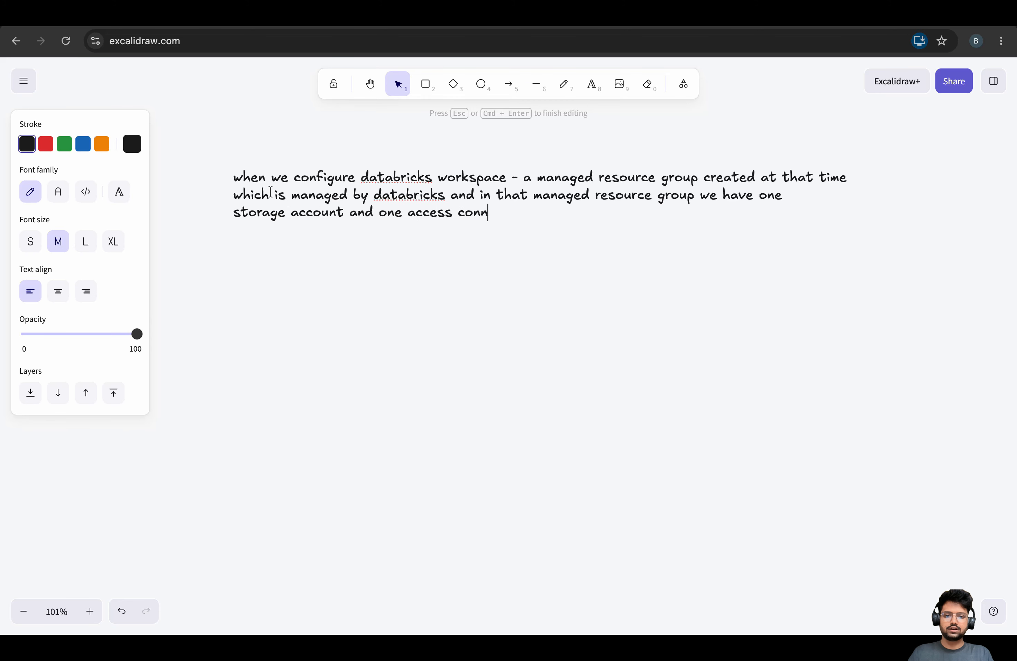
type("ector avaialbel")
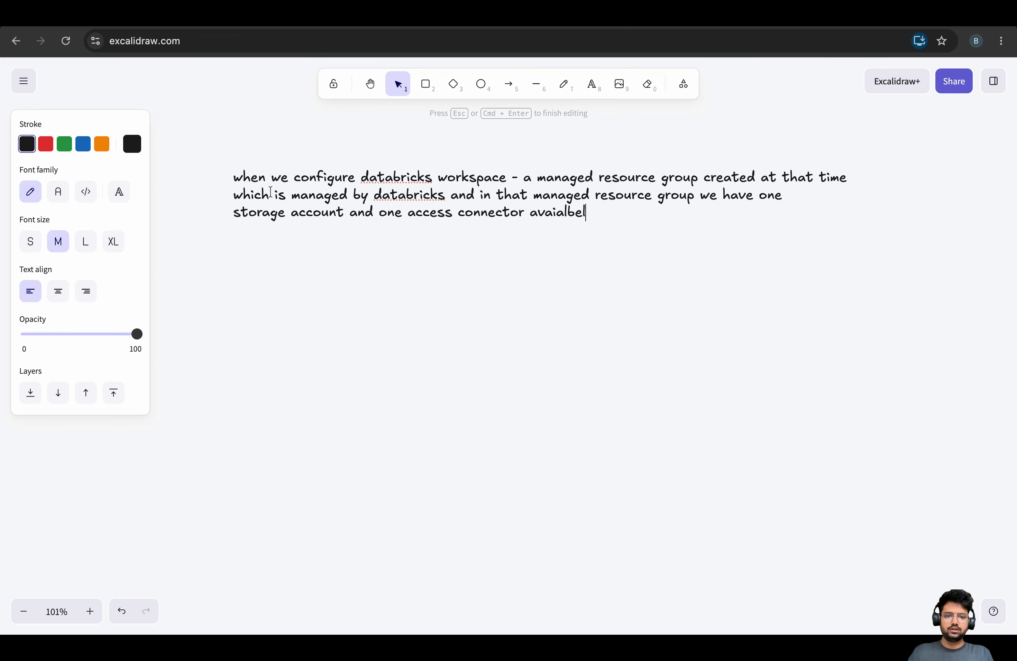
key("BackSpace")
key("BackSpace")
key("BackSpace")
key("BackSpace")
key("BackSpace")
type("lable - c")
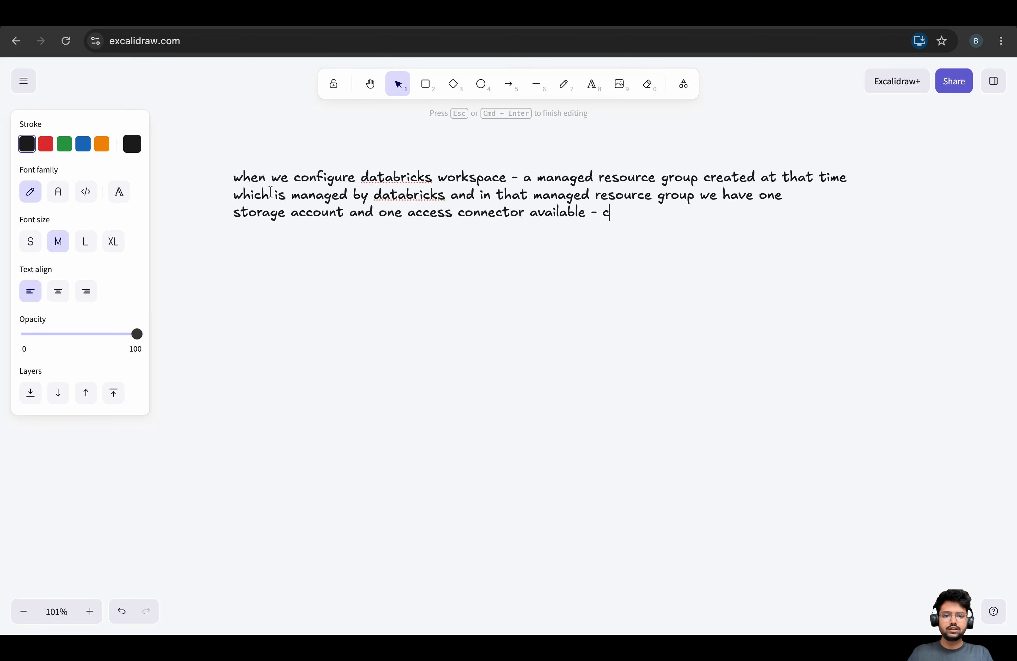
type("orrect")
Begin a new paragraph with "now in account admin portal" and, on the following line, "at metastore we have one option to set the external location"
key("Return")
type("now")
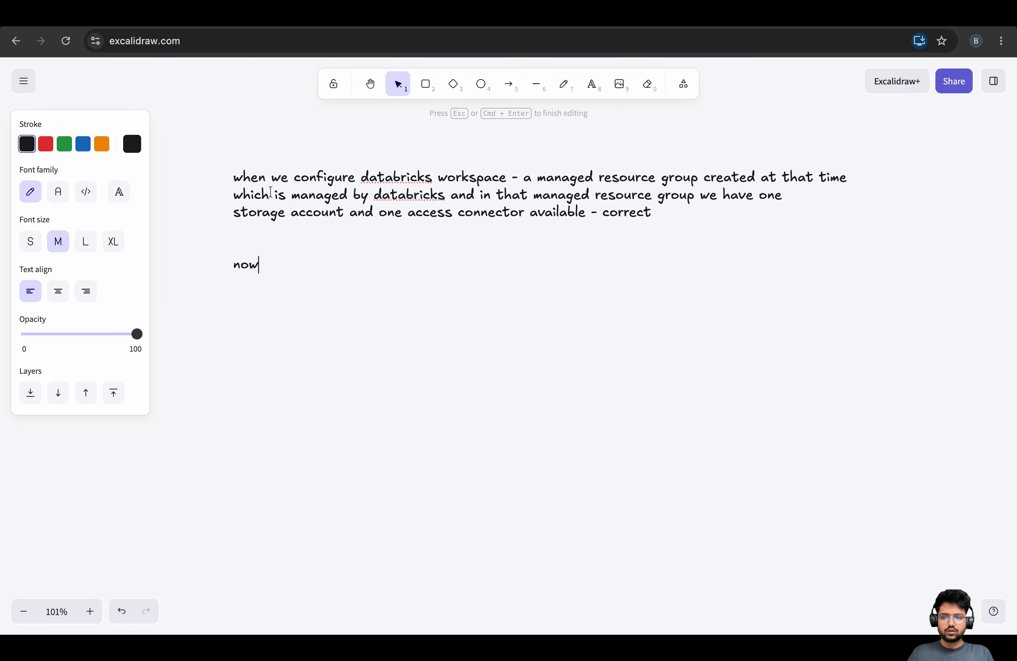
type(" at")
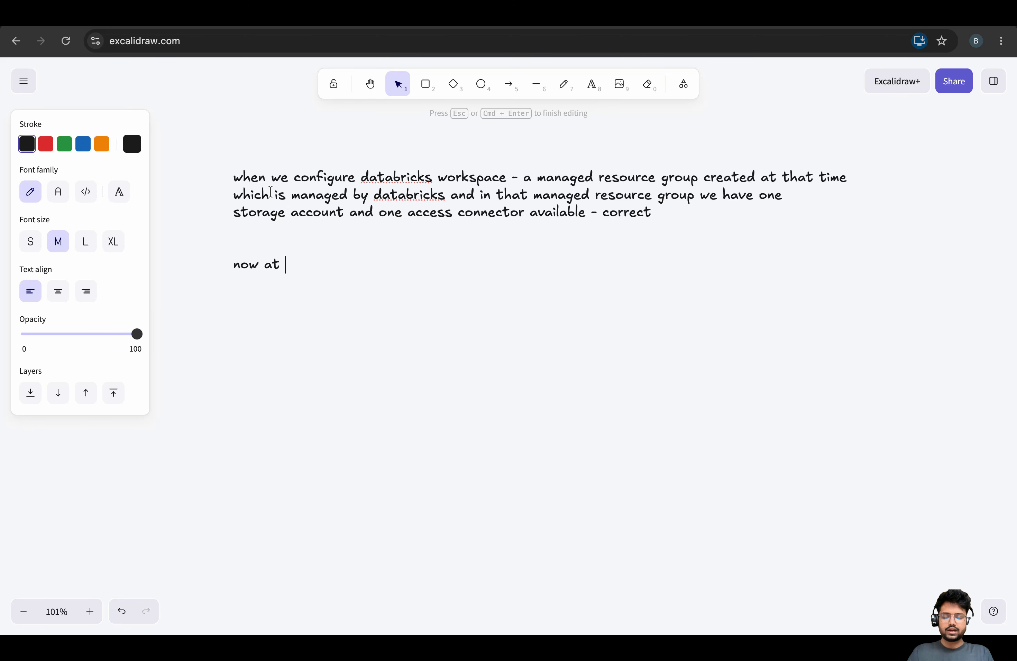
key("BackSpace")
key("BackSpace")
type("in account admin p")
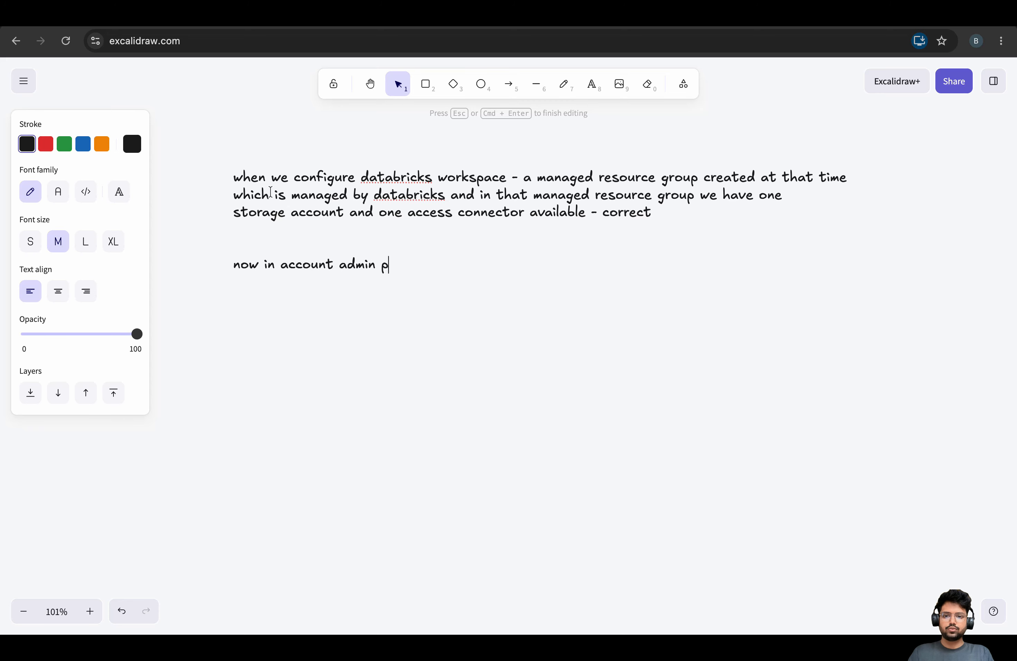
type("at metas")
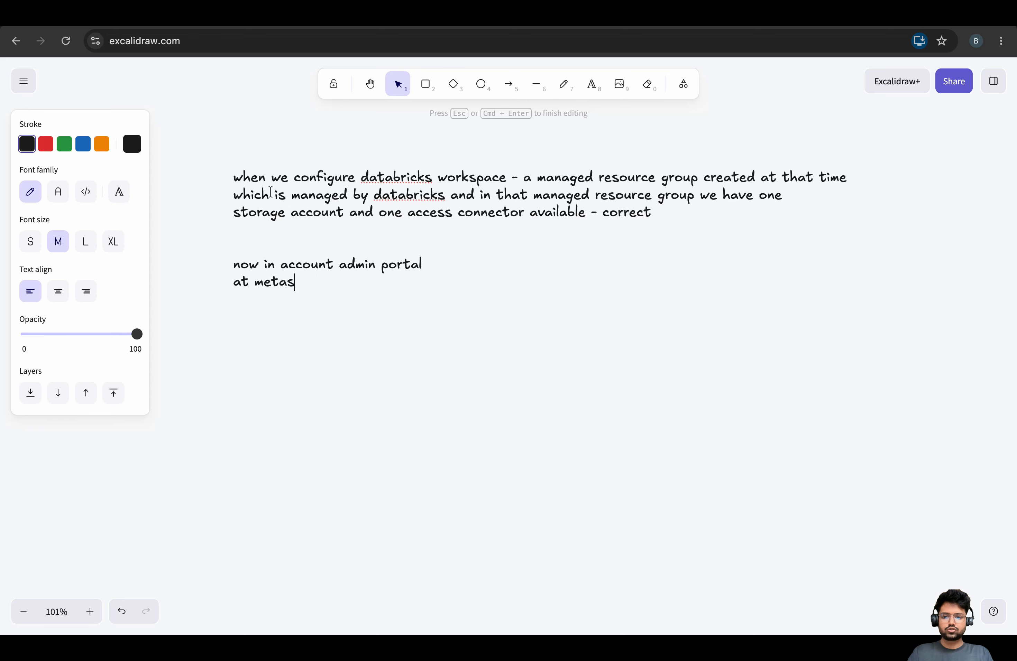
type("tore we have one opt")
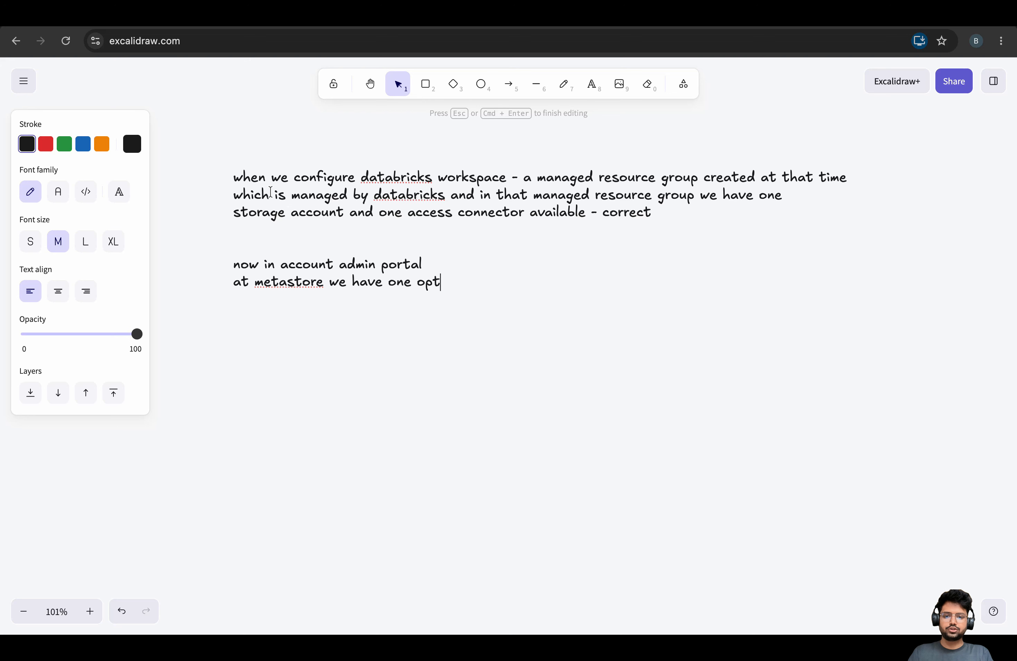
type("ion to set the x")
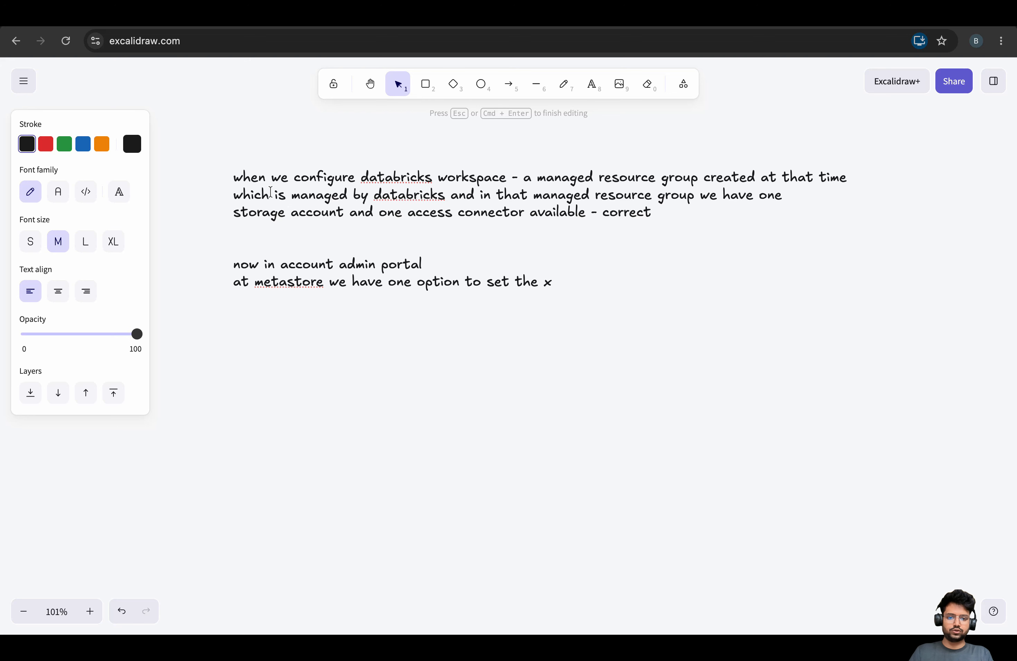
key("BackSpace")
type("external location ")
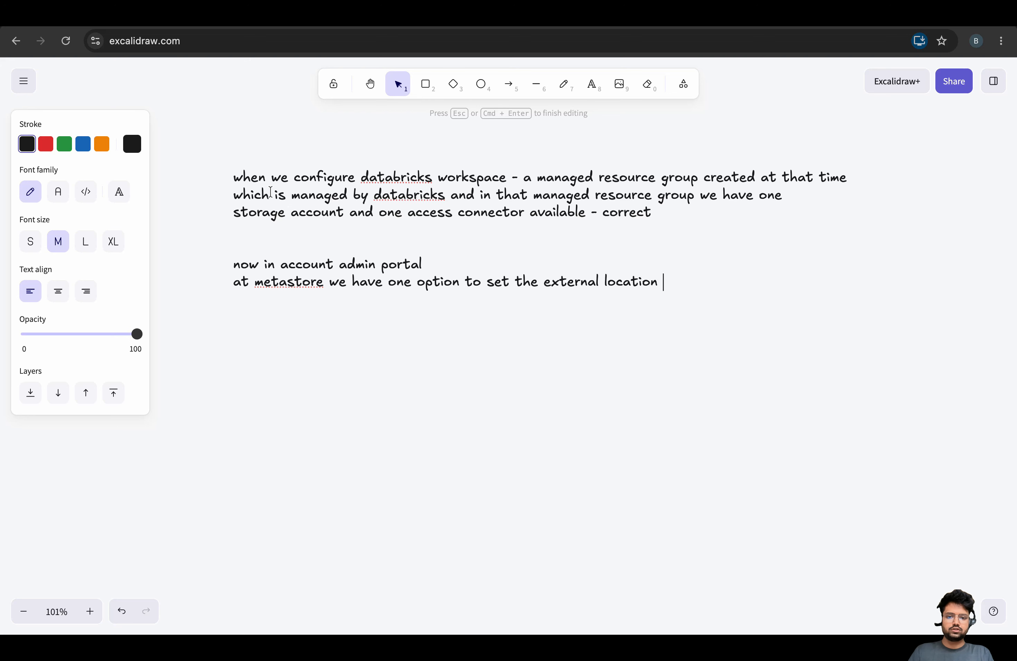
Continue the metastore sentence with "which is optional to store the metadata or data related to the objects"
type("which is opti")
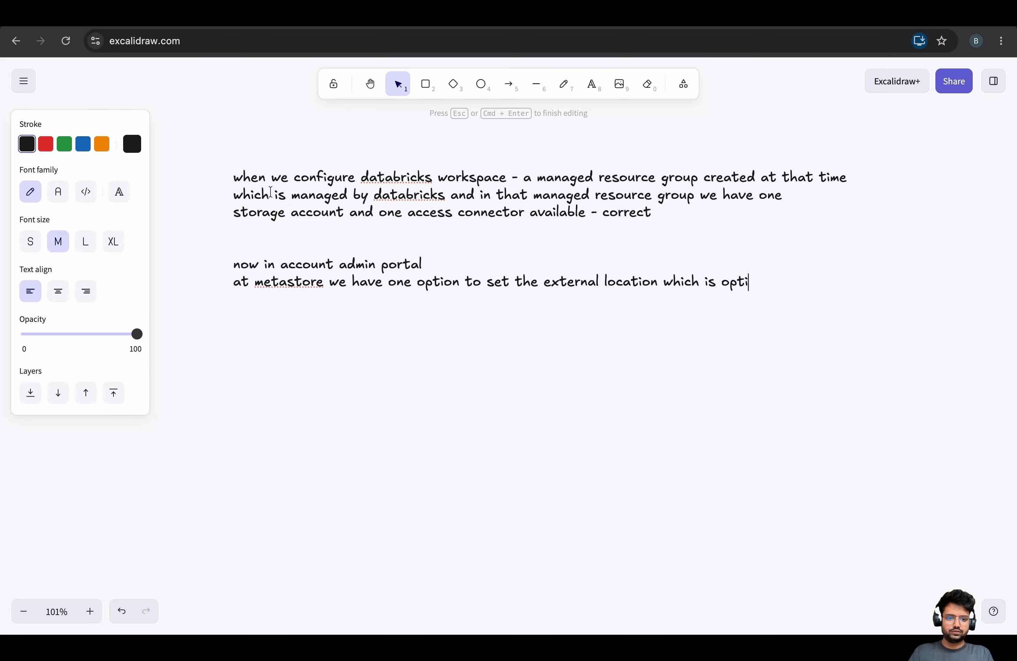
type("onal to store the met")
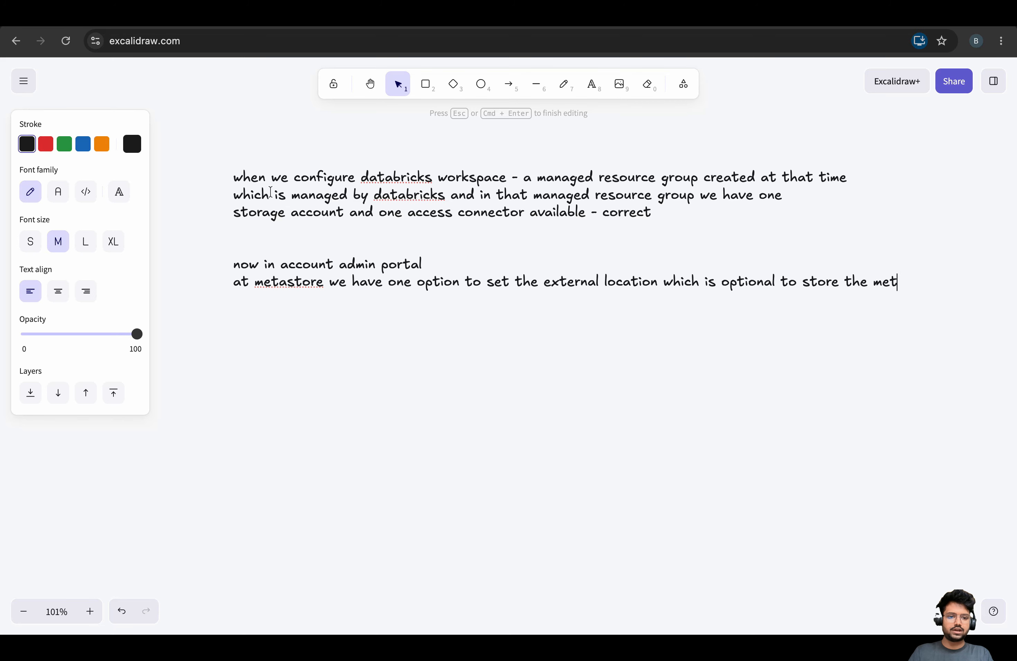
type("adata and")
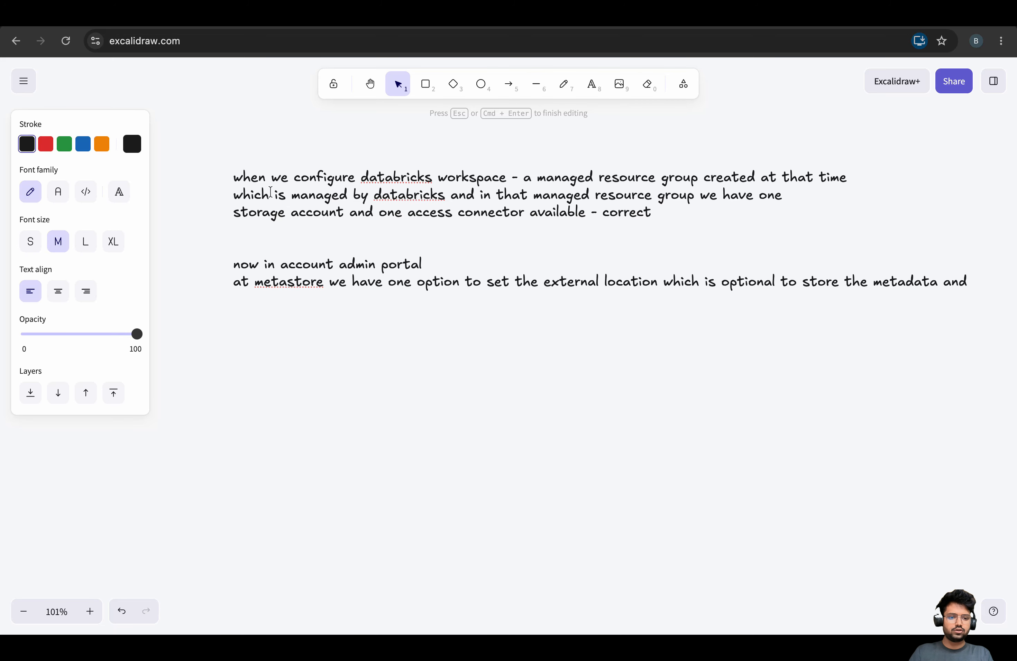
type(" tor data")
key("Return")
type("related")
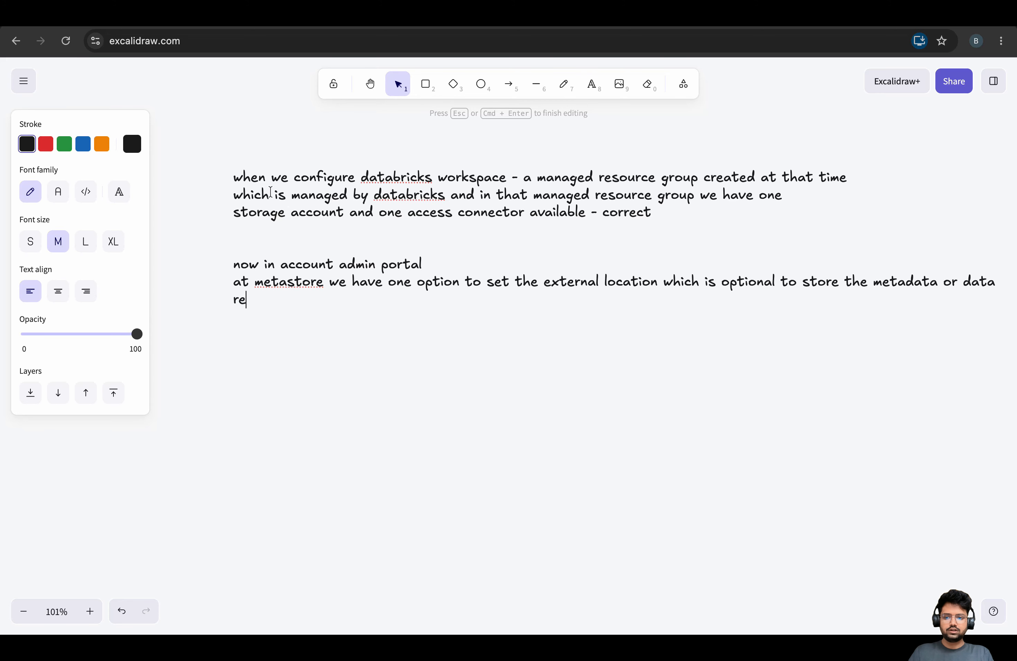
type(" to the tabels")
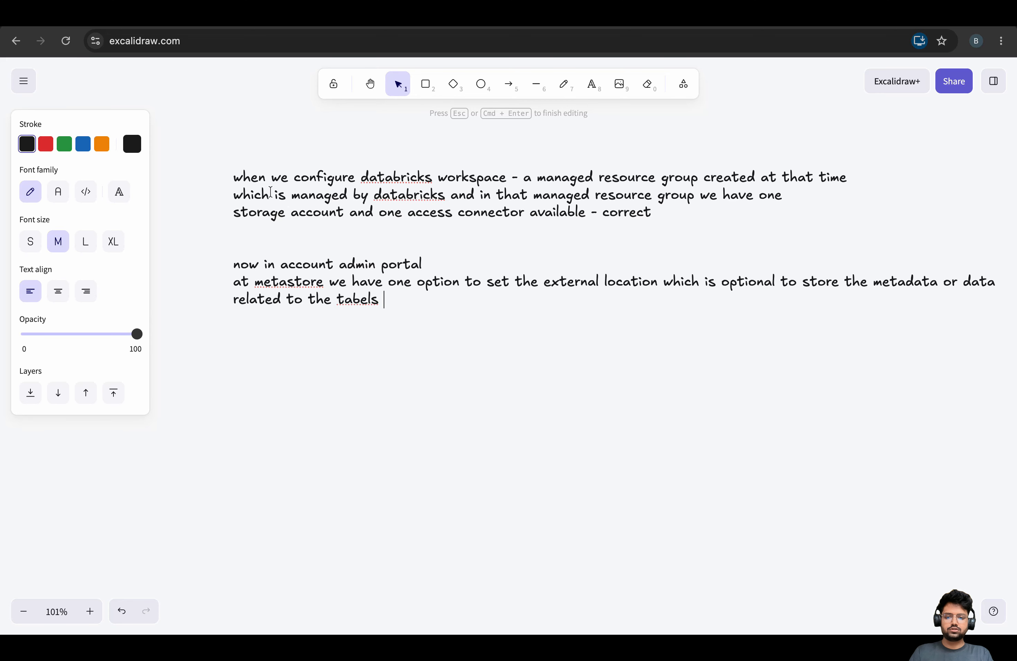
type("objec")
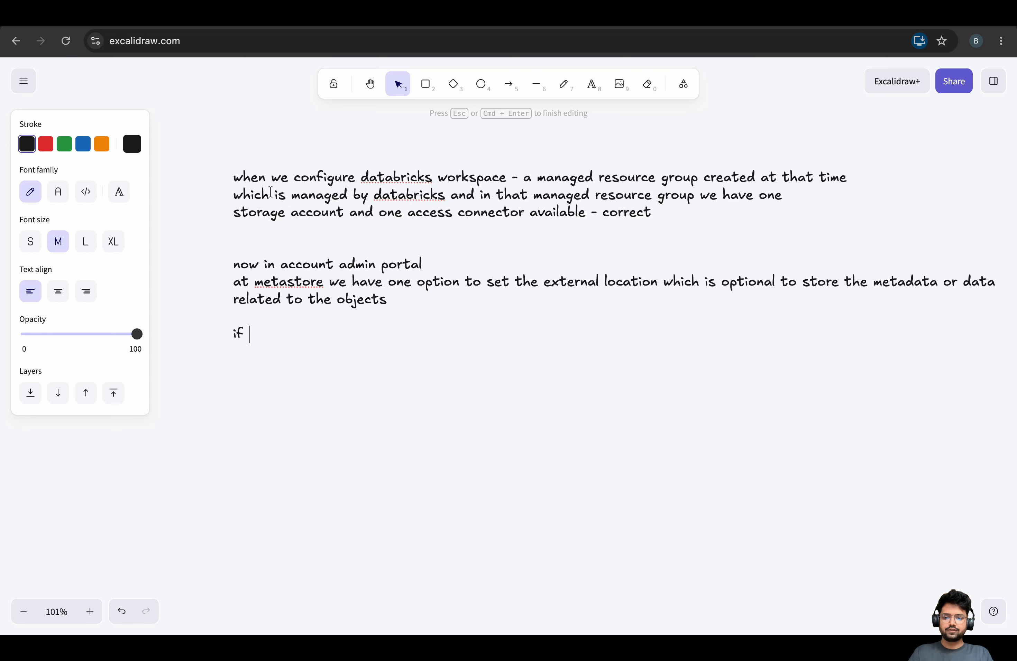
Add a separate line below the metastore paragraph reading "if we do not provide that optional location"
type("we don")
type("ot prov")
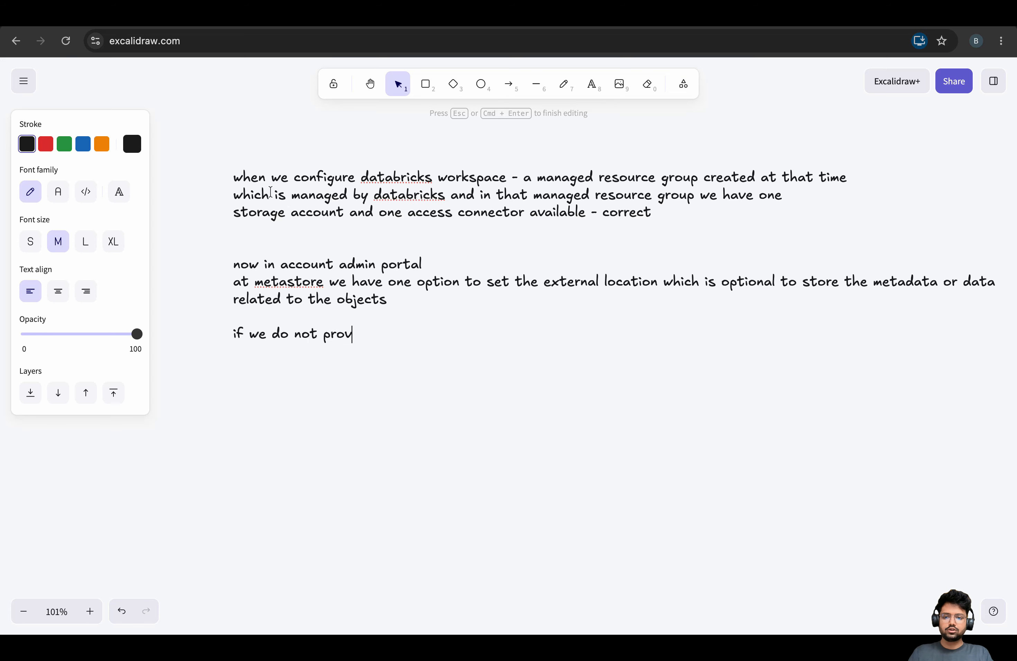
type("ie te that")
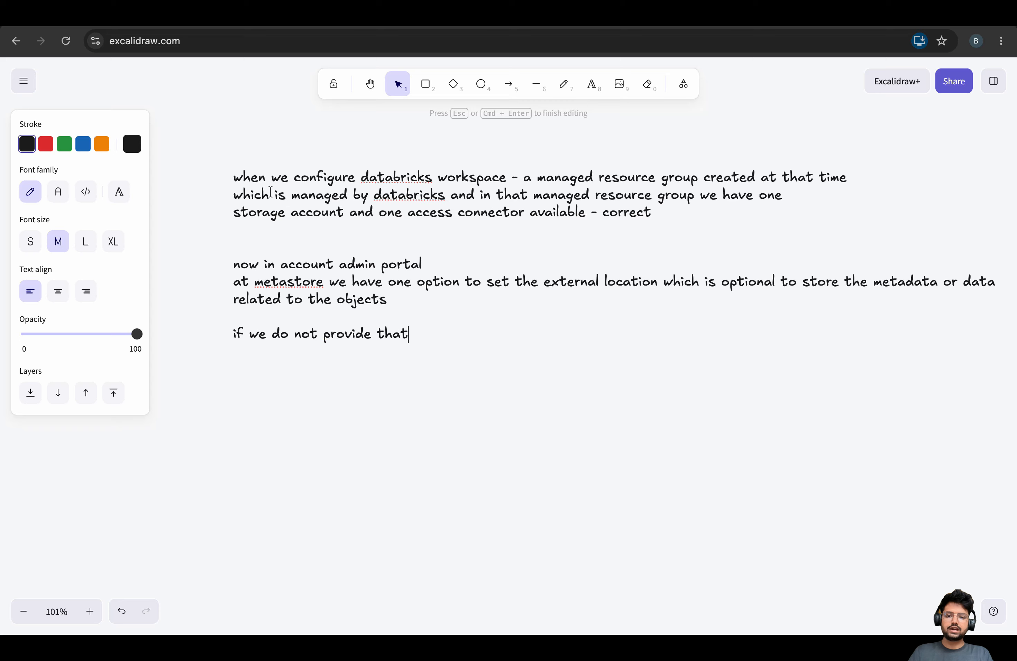
type(" optiion")
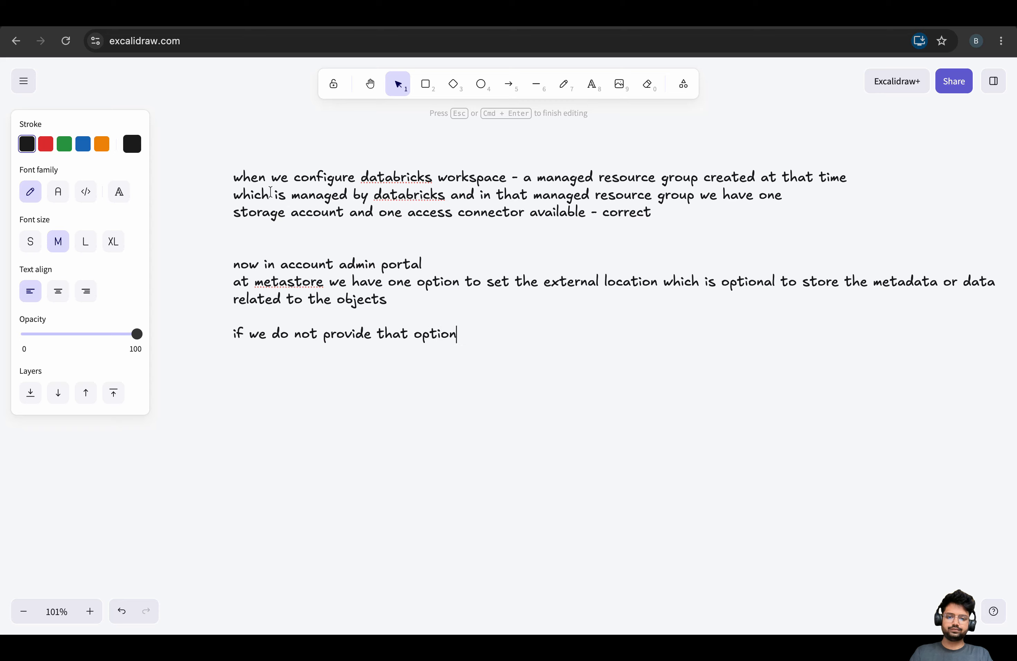
type("al location")
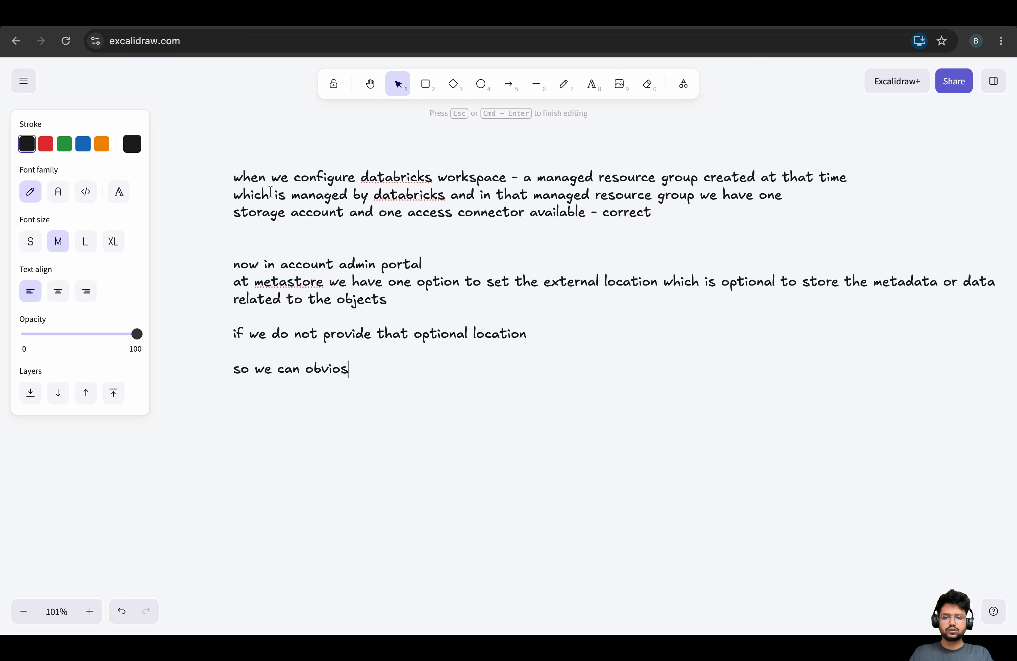
Complete the following line as "so we can obviously use the default catalog which is the same name as workspace"
key("BackSpace")
type("usly use the df")
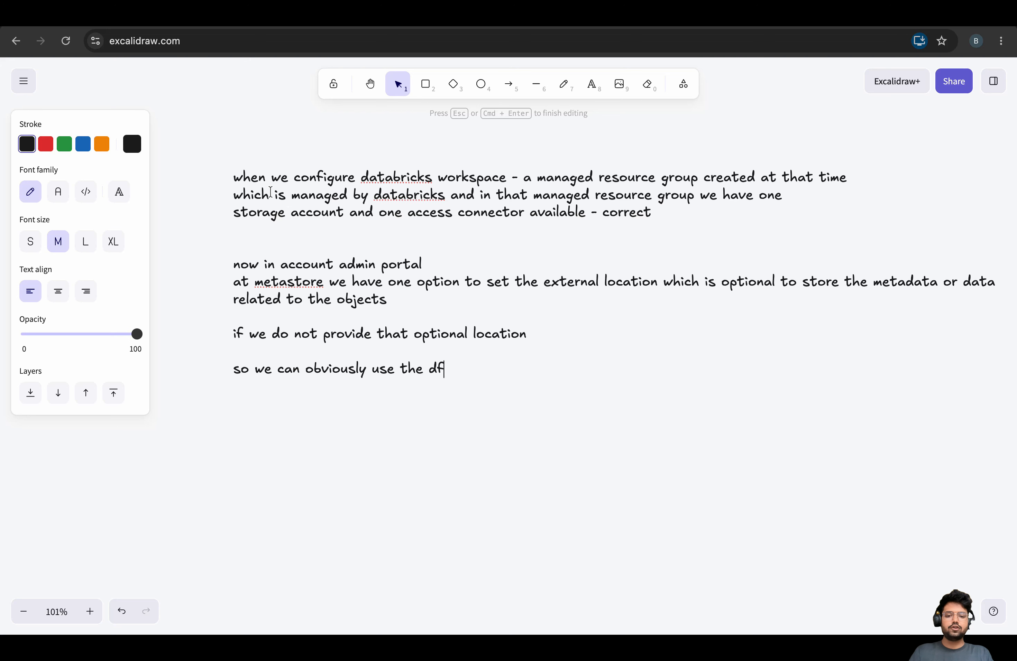
key("BackSpace")
type("defa")
key("BackSpace")
key("BackSpace")
key("BackSpace")
key("BackSpace")
type("efaul")
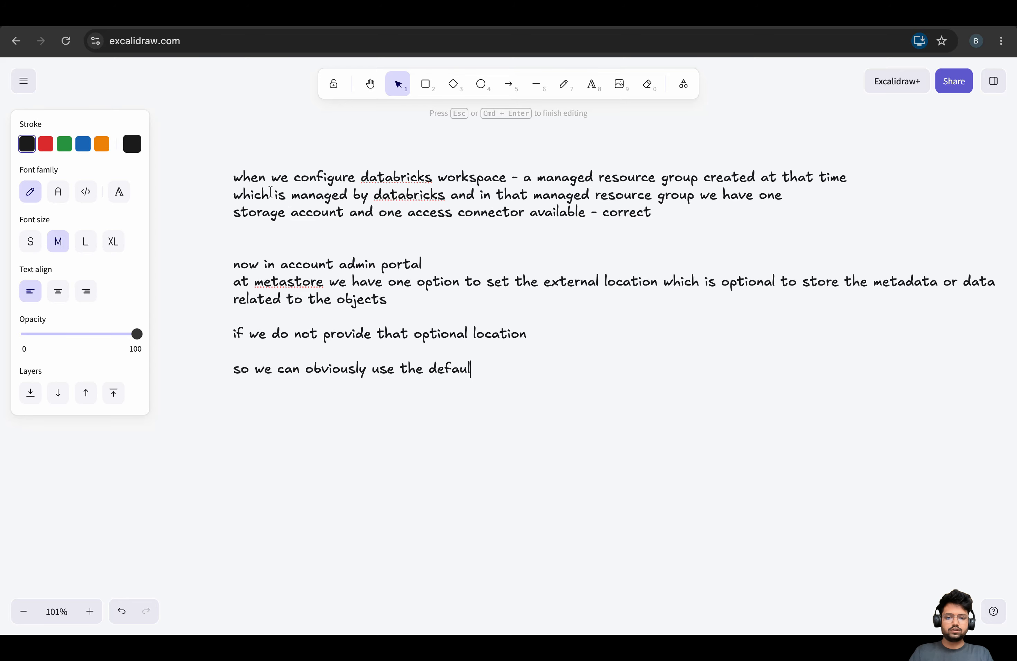
type("t catalog whi")
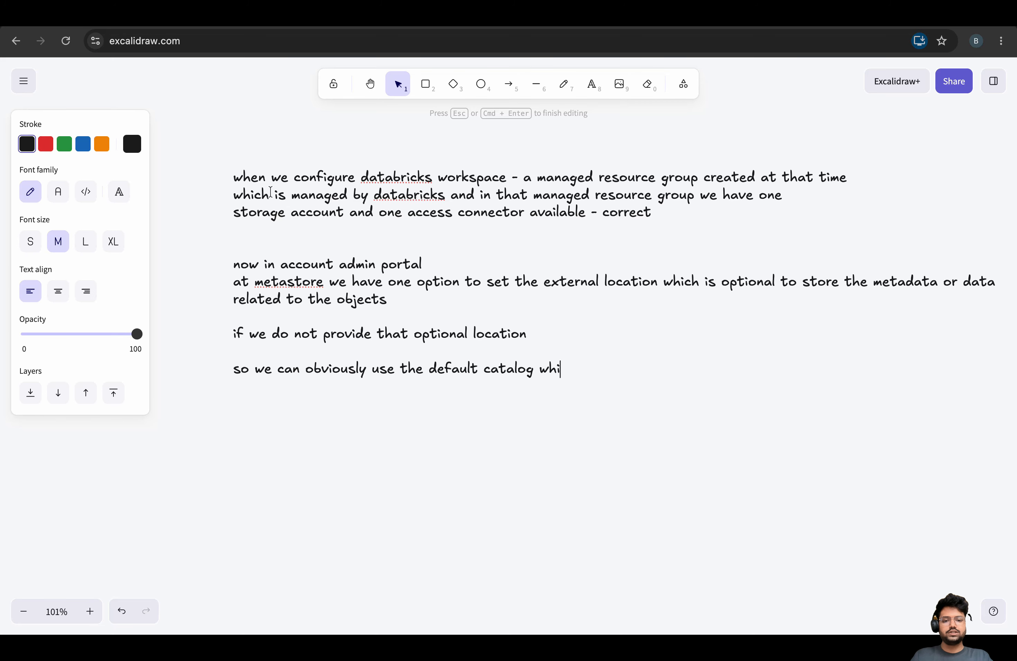
type("ch is the same n")
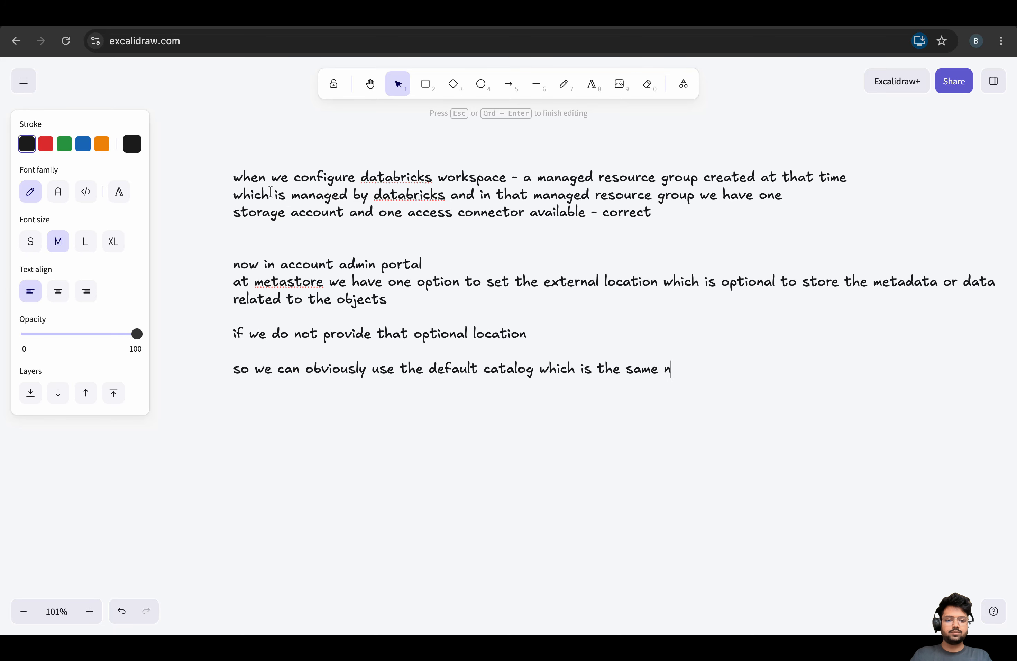
type("ame as workspace")
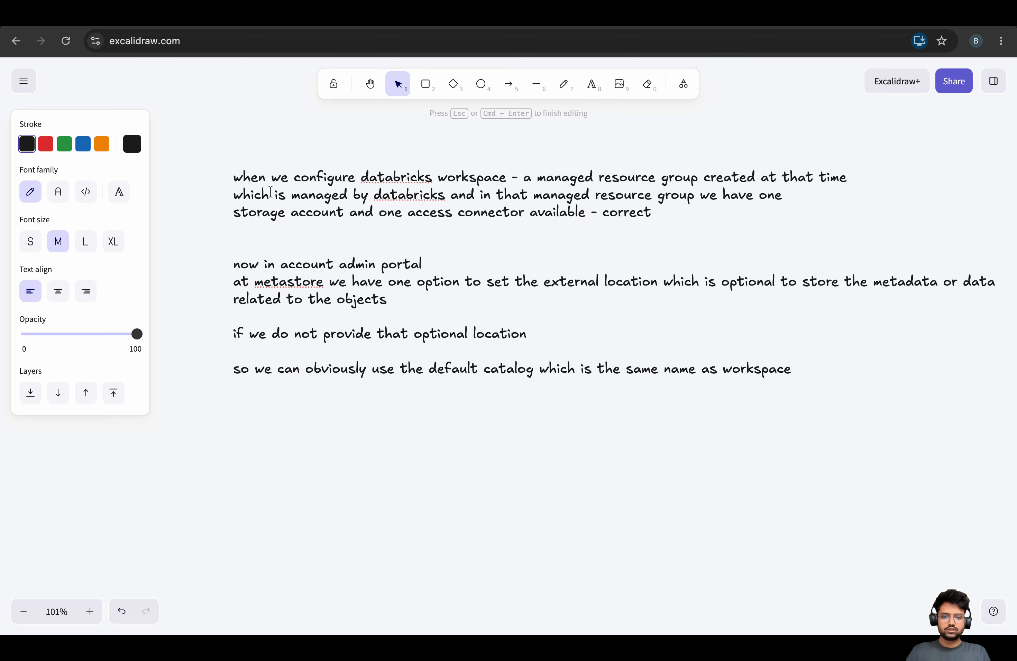
Add a separate line below the default catalog sentence reading "but if we create a new catalog - we need to define the external location"
key("Return")
key("Return")
type("but if we ")
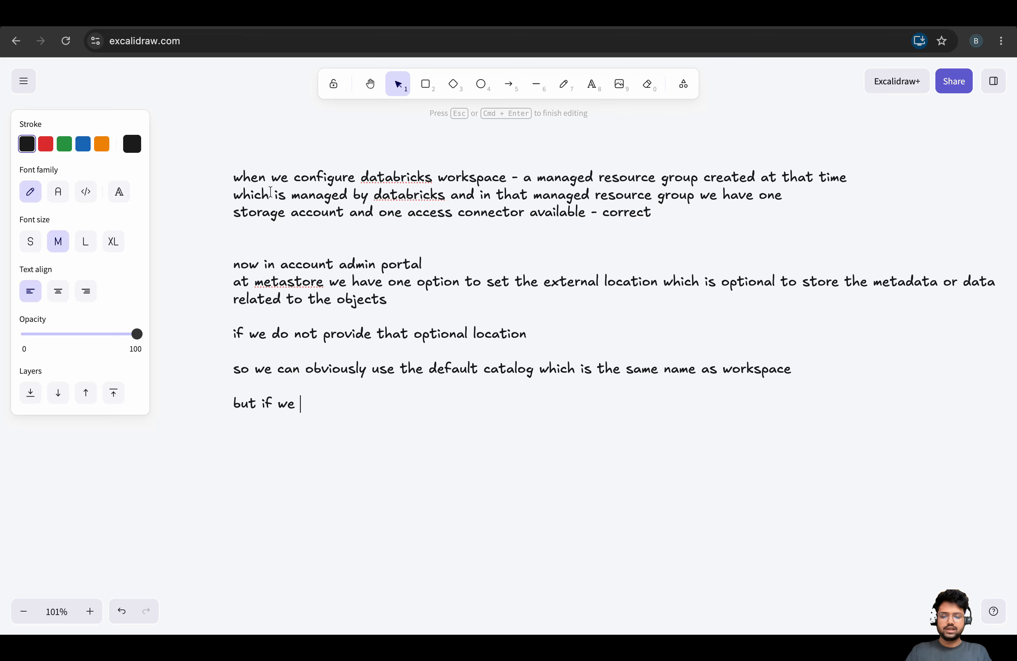
type("create a new catalog ")
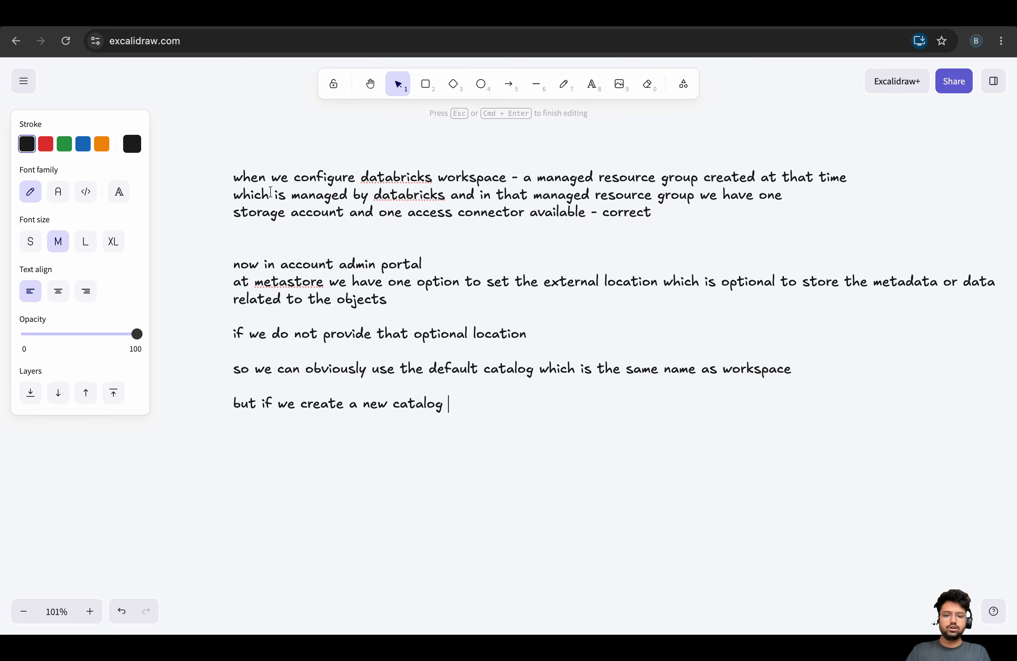
type("- we need to def")
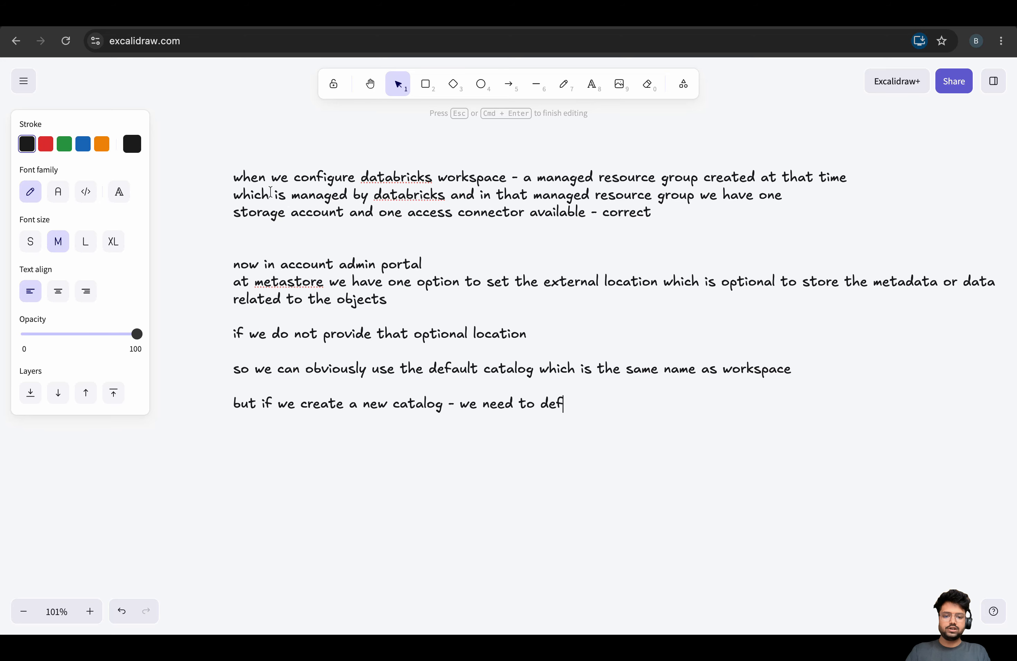
type("ine the extern")
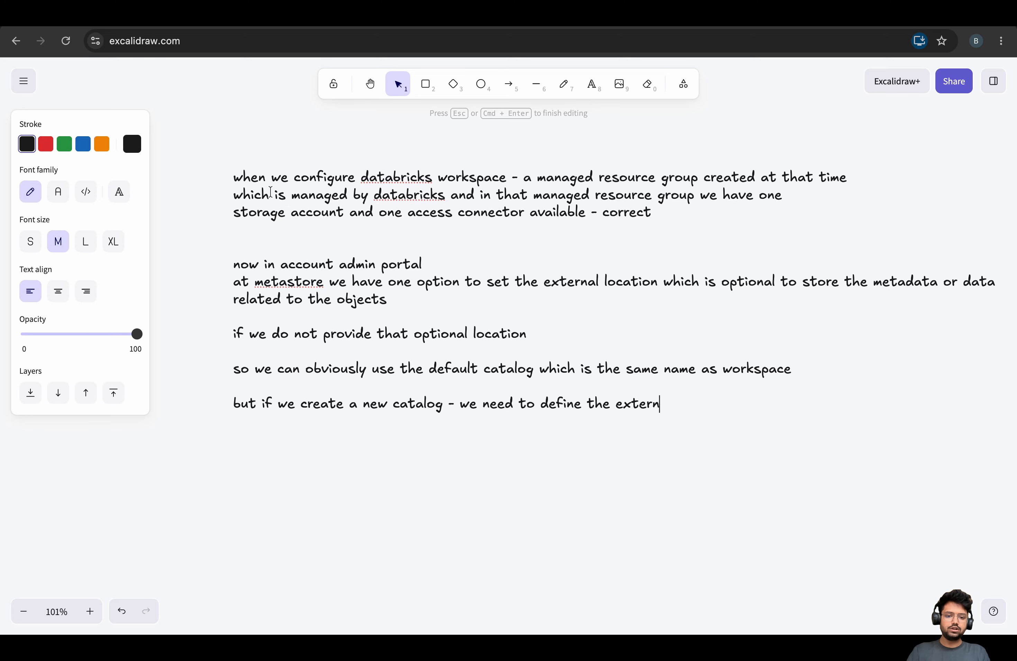
type("al location ")
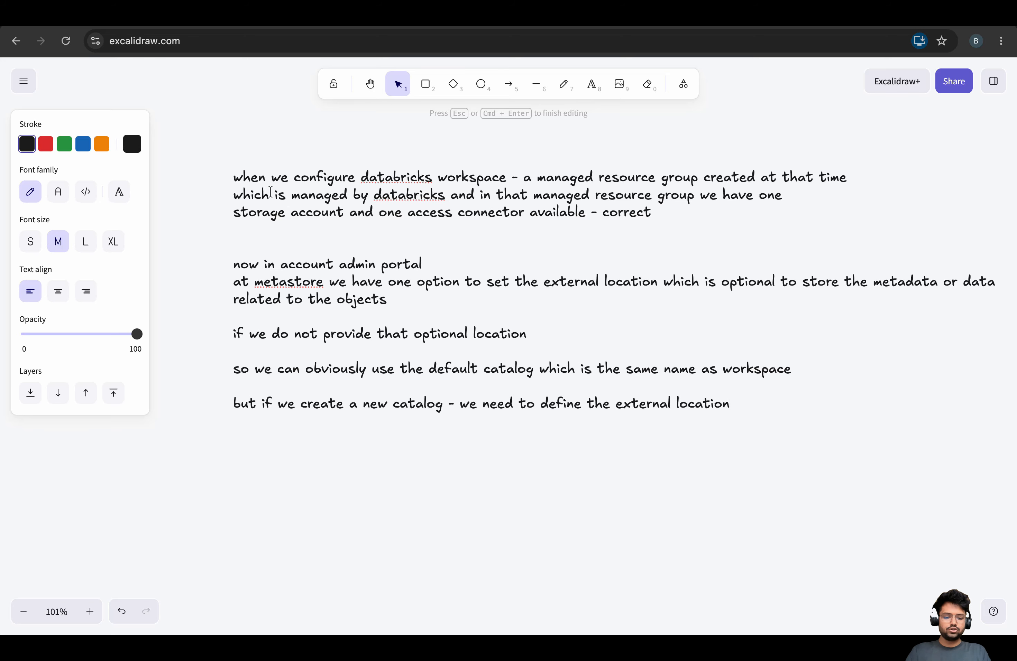
On the following line, write "-- so one external location is already present for us - that is the default location of the storage"
type("-- so one exte")
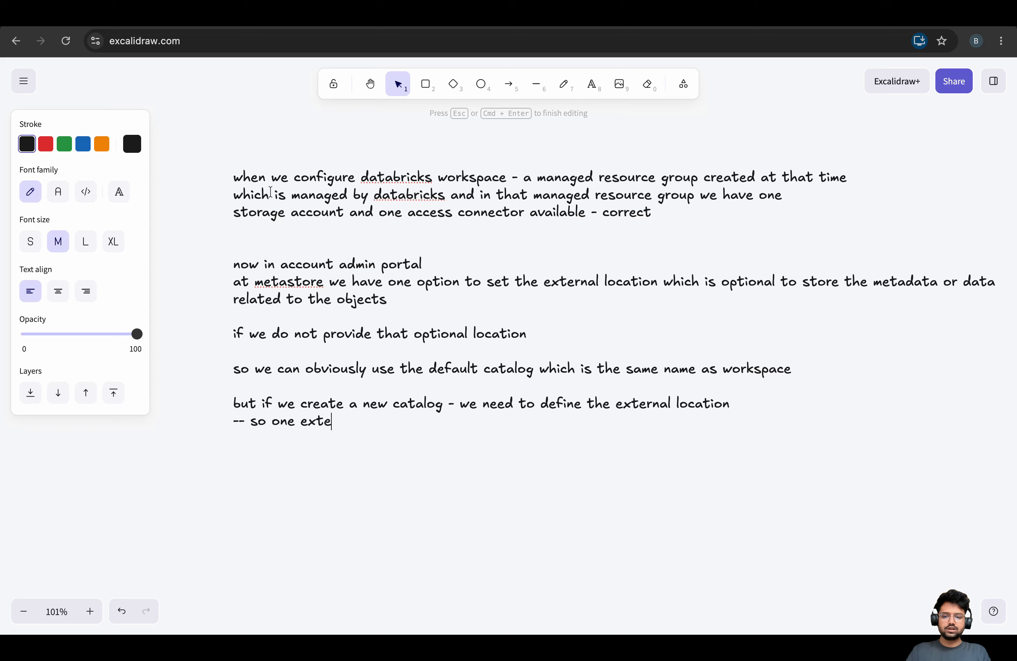
type("rnal location is alre")
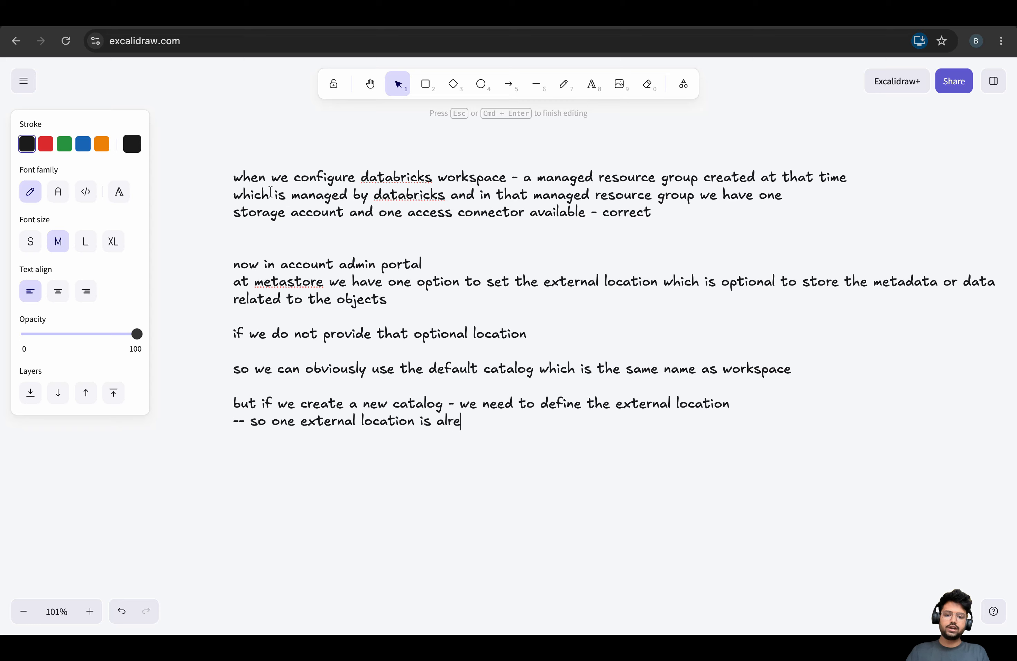
type("ady rpesen")
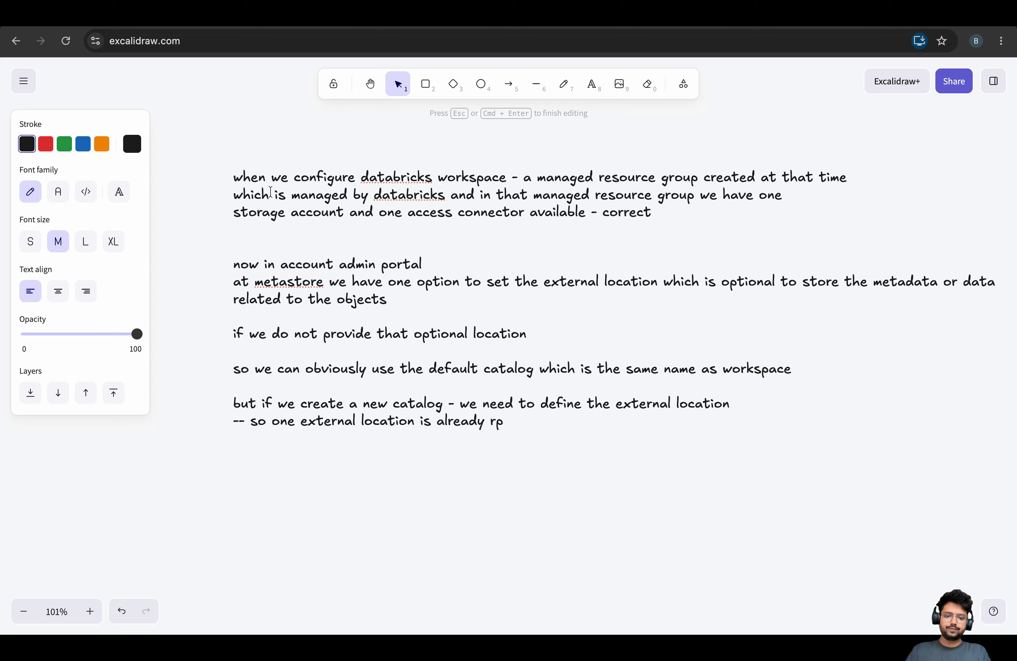
key("BackSpace")
key("BackSpace")
type("present for use")
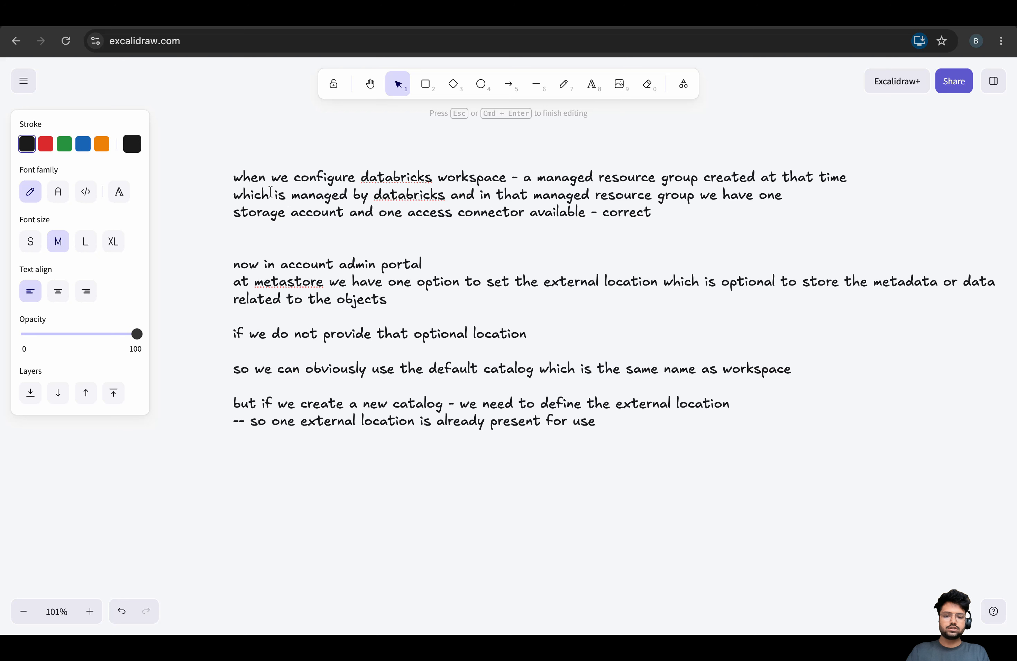
key("BackSpace")
type(" - that is the def")
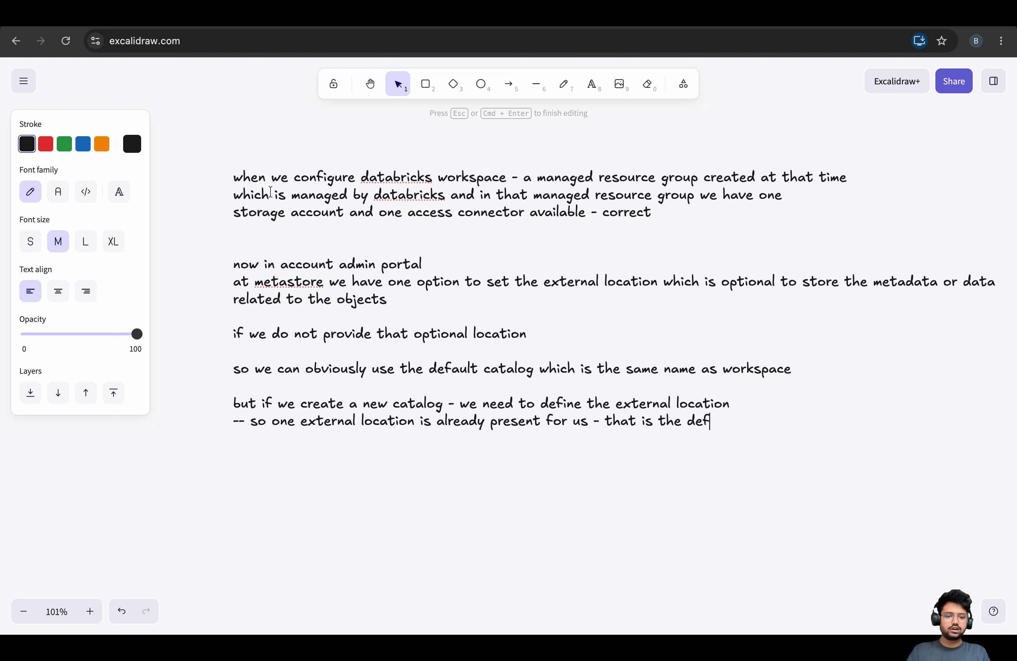
type("ault location")
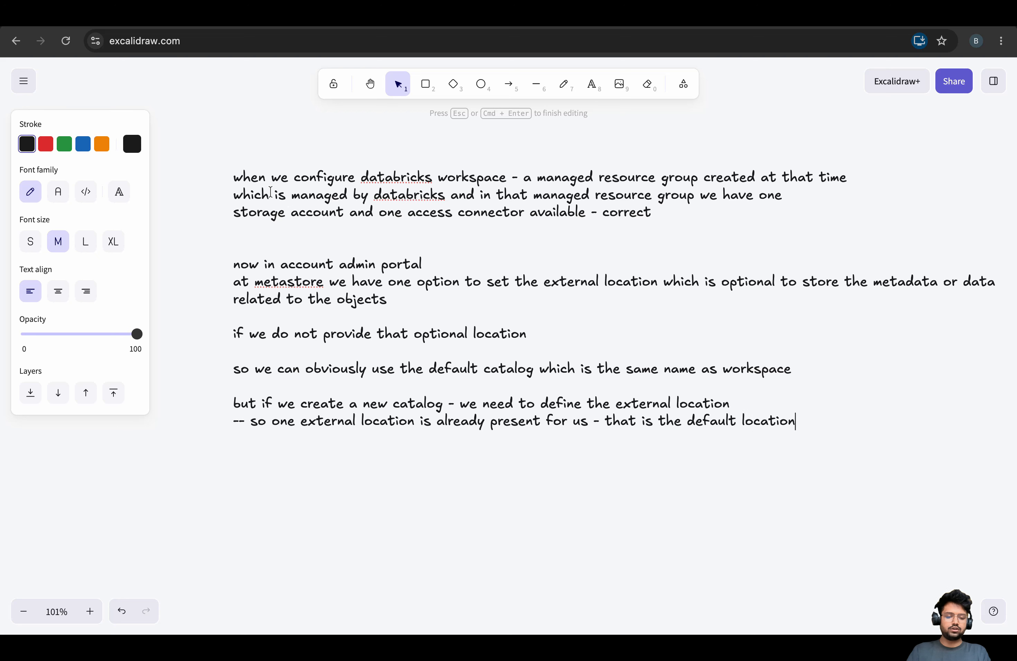
type(" of th  storage")
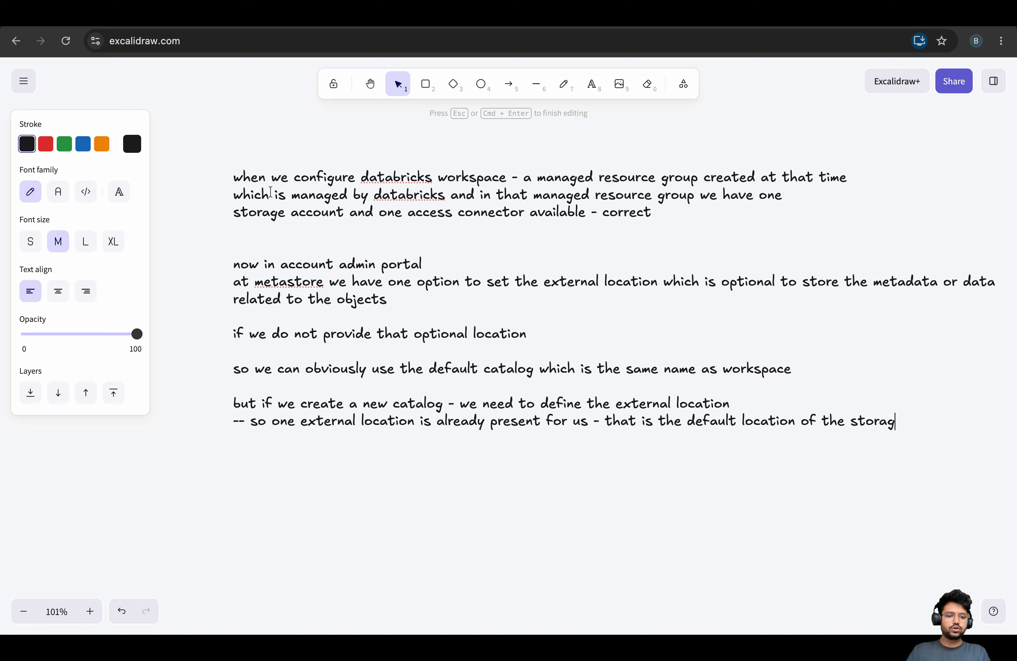
Complete the default location sentence on a new line with "account created in managed databricks resource group -- correct"
key("Return")
type("account create")
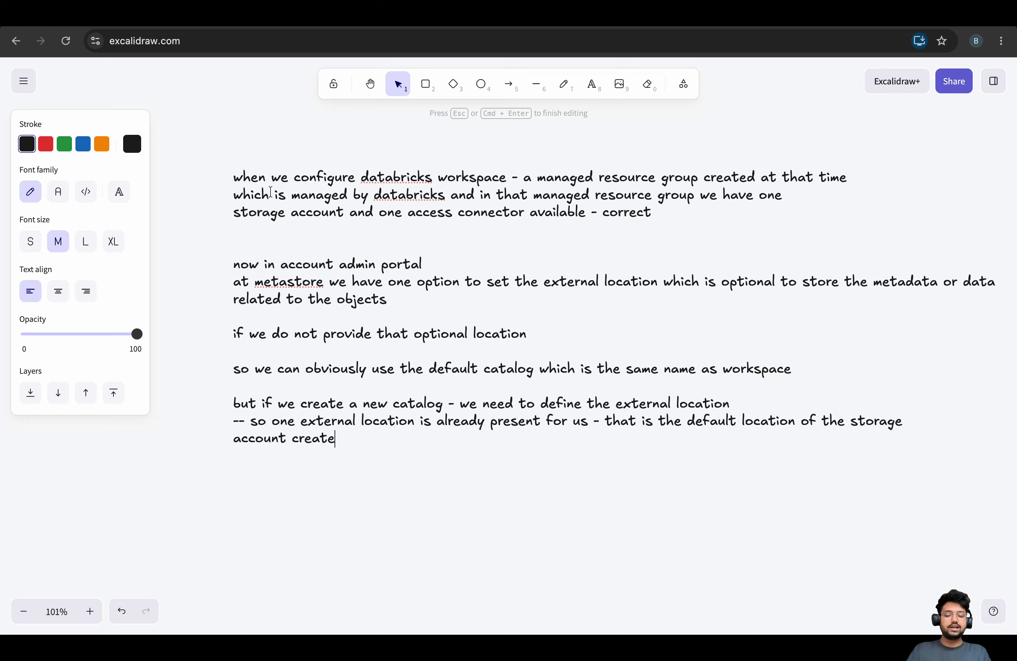
type("d in data")
key("BackSpace")
key("BackSpace")
key("BackSpace")
key("BackSpace")
type("mana")
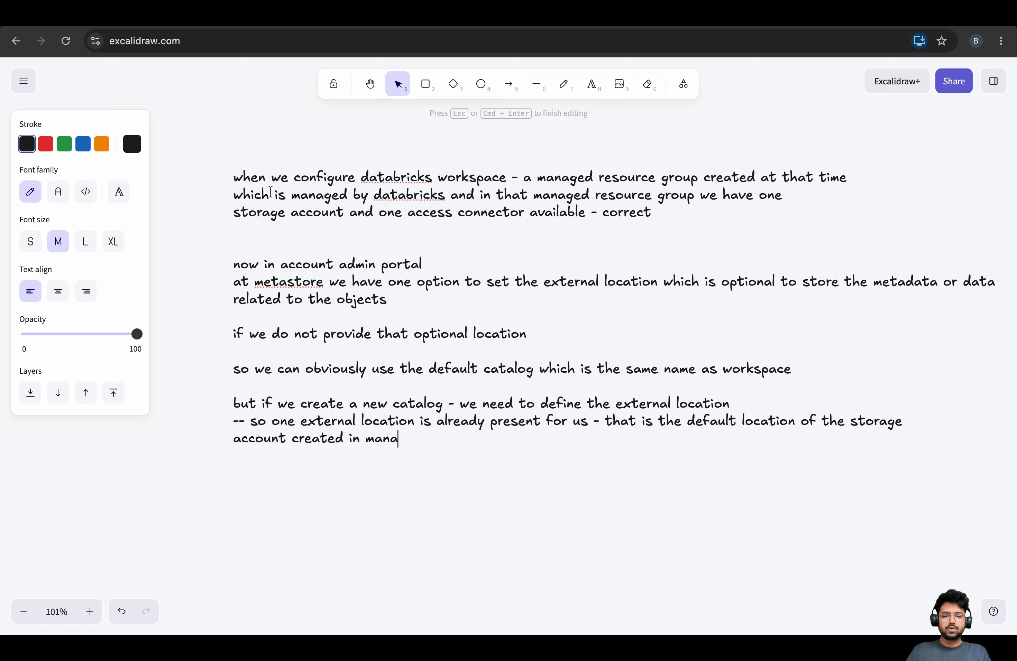
type("ged databricks resourc")
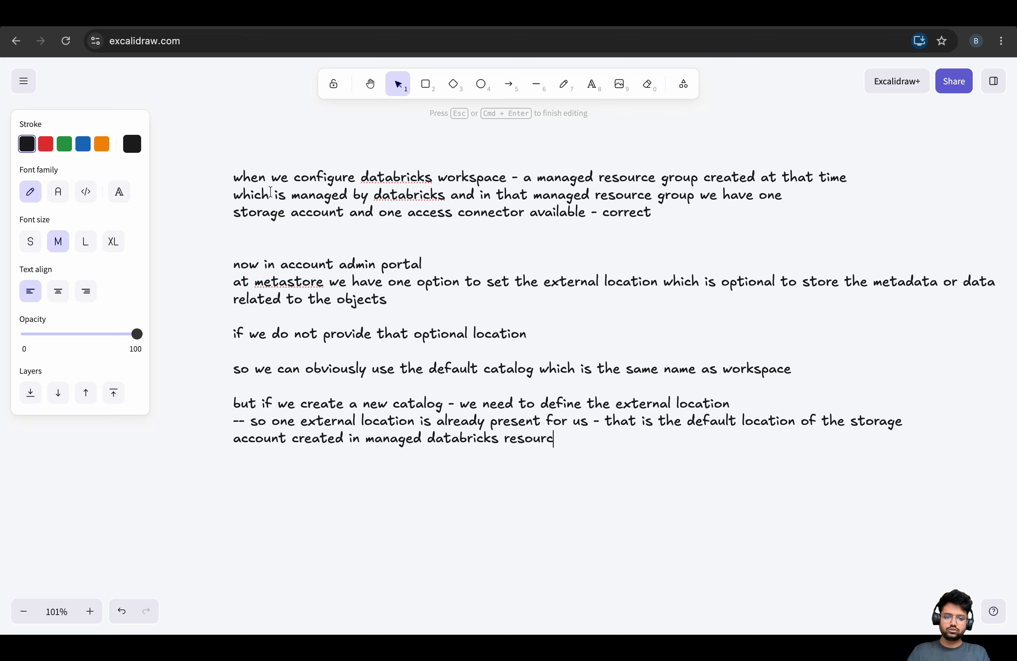
type("e group")
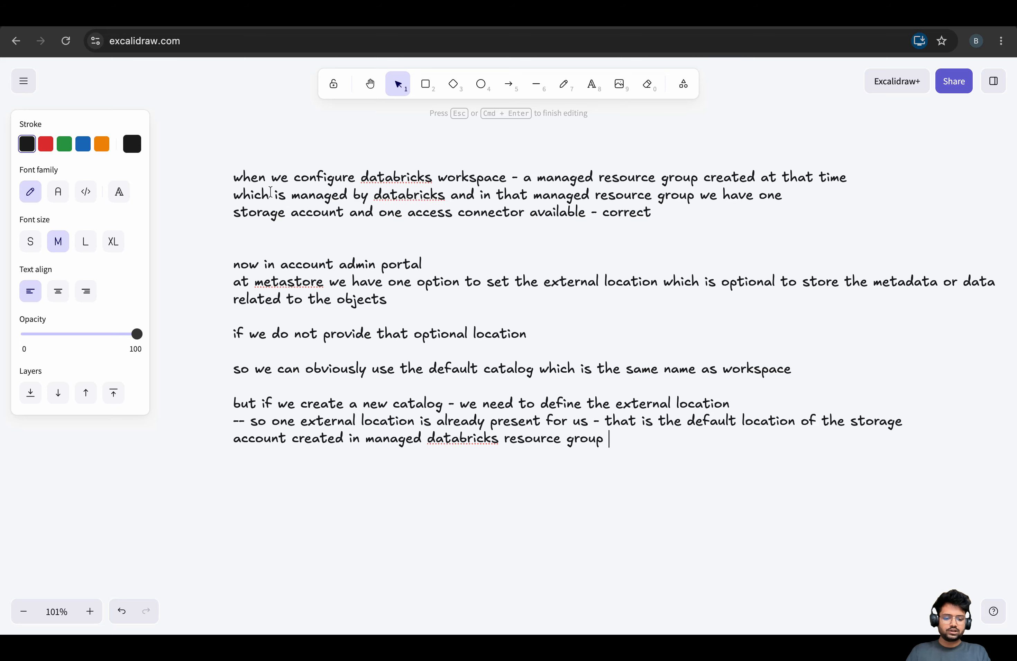
type(" -- correct")
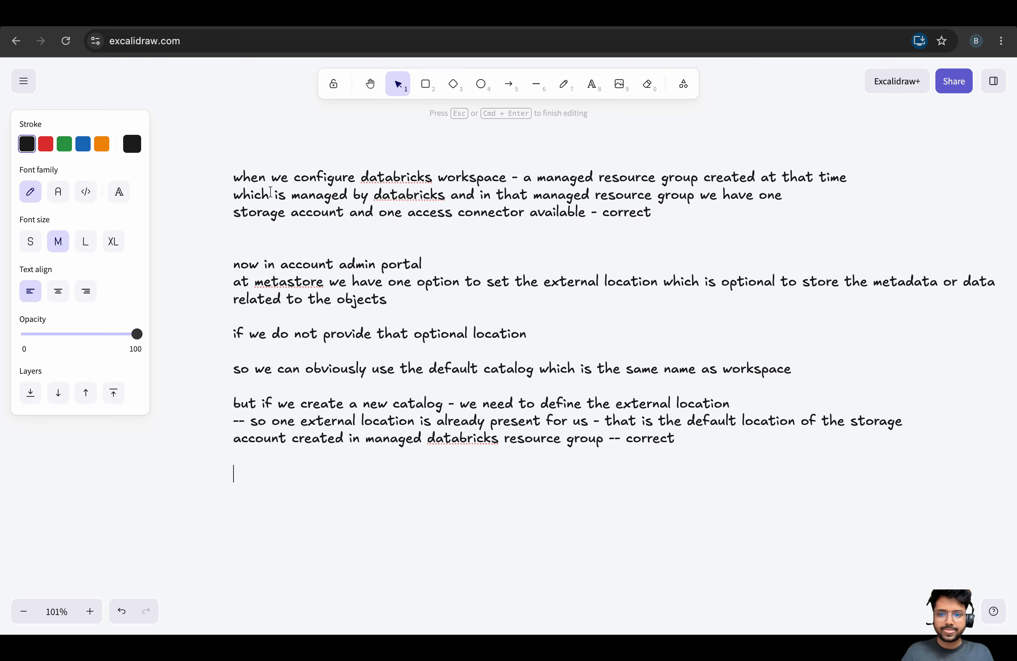
Leave blank lines below the paragraph and start a new section with the line "-- now what we have done"
key("Return")
key("Return")
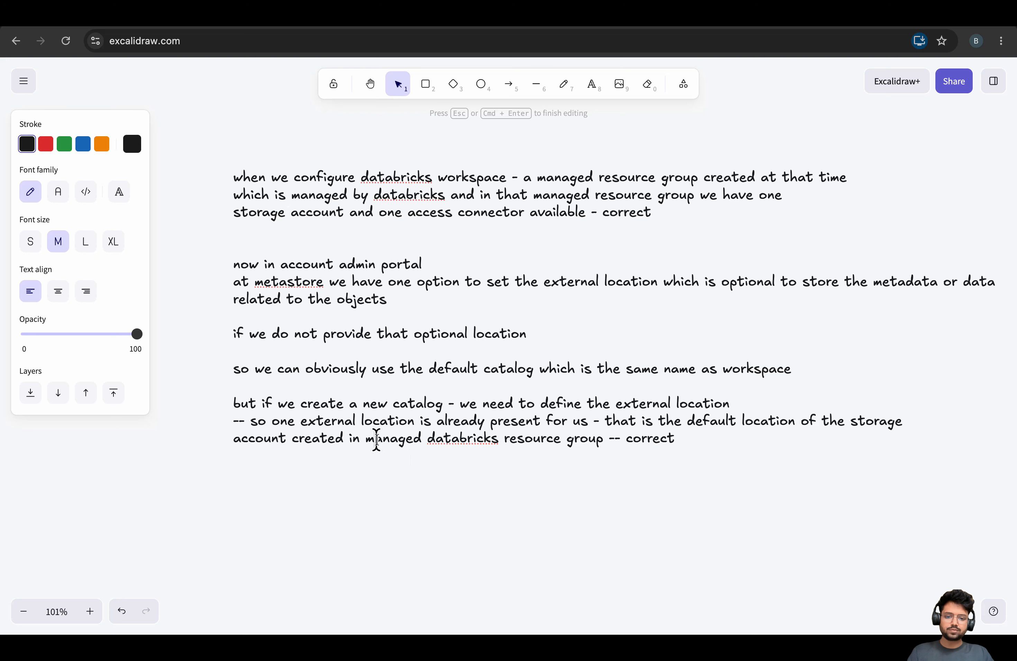
left_click(705, 440)
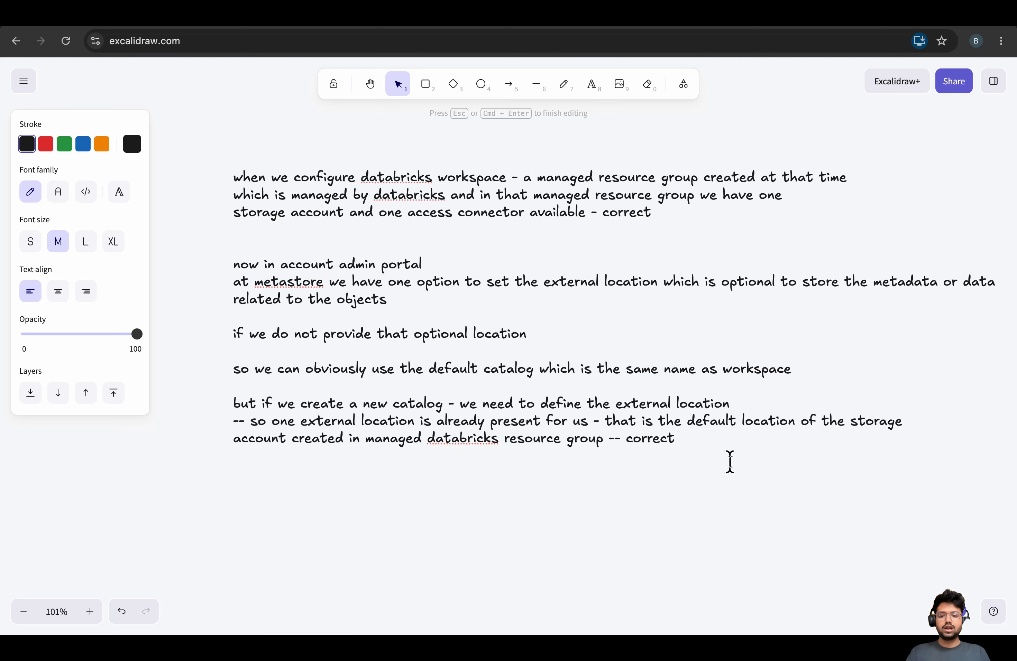
type("-- now in")
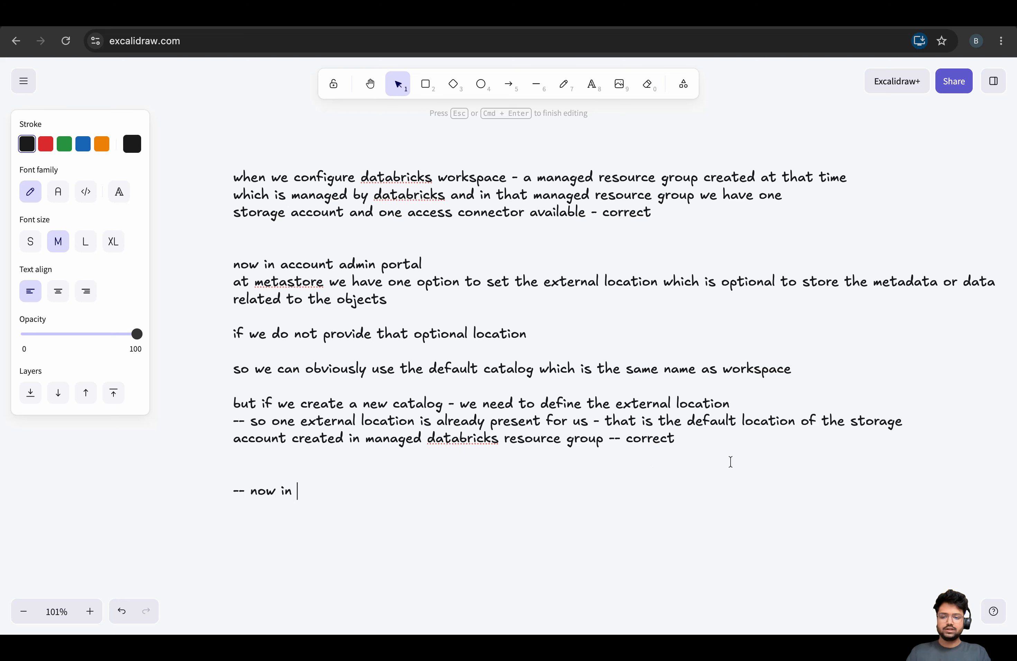
key("BackSpace")
key("BackSpace")
key("BackSpace")
type("what we ha")
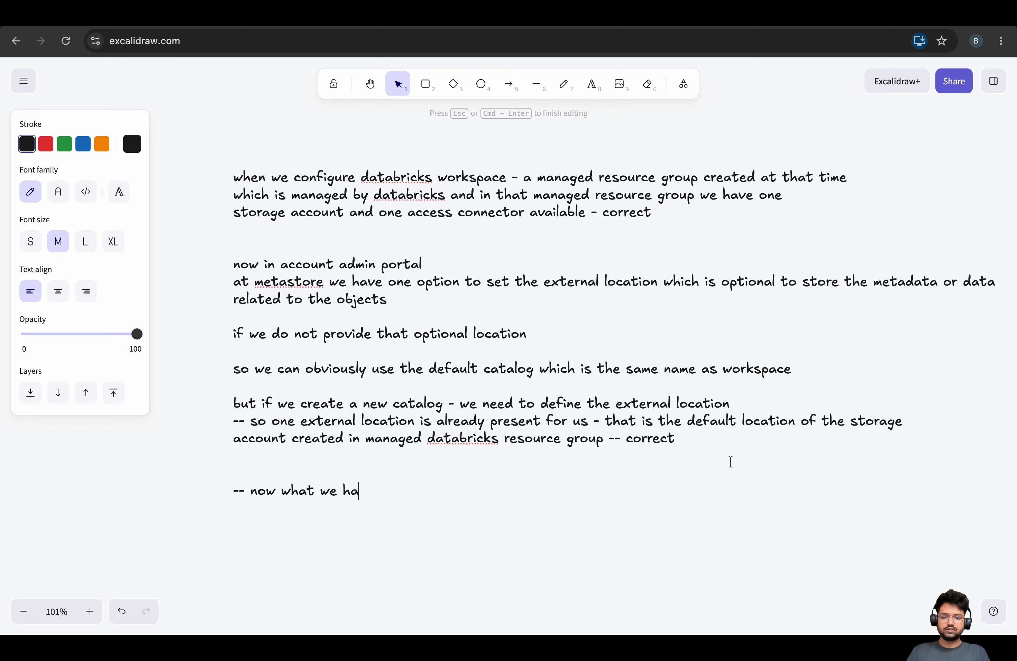
type("ve don-- we ")
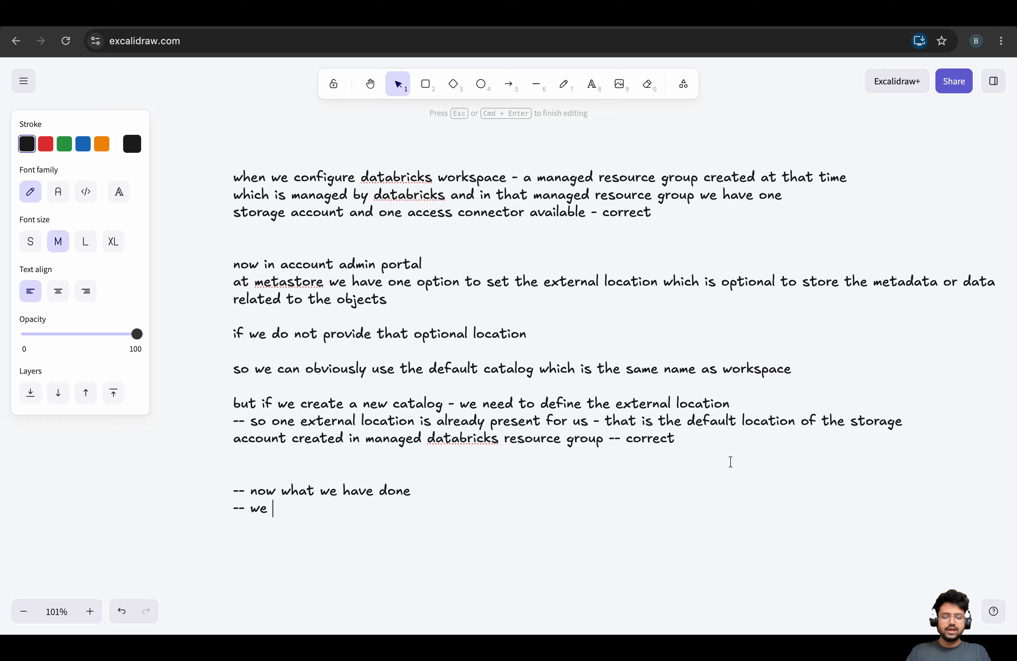
Complete the section's second line as "-- we have created one external location pointing to our own storage location that we have created"
type("have created on")
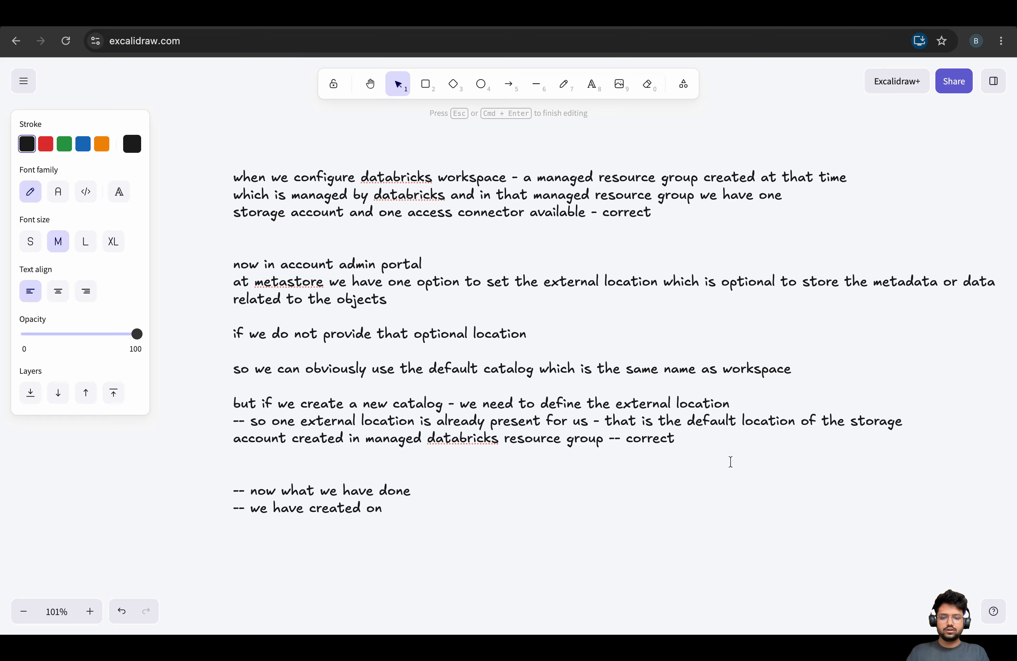
type("e externa")
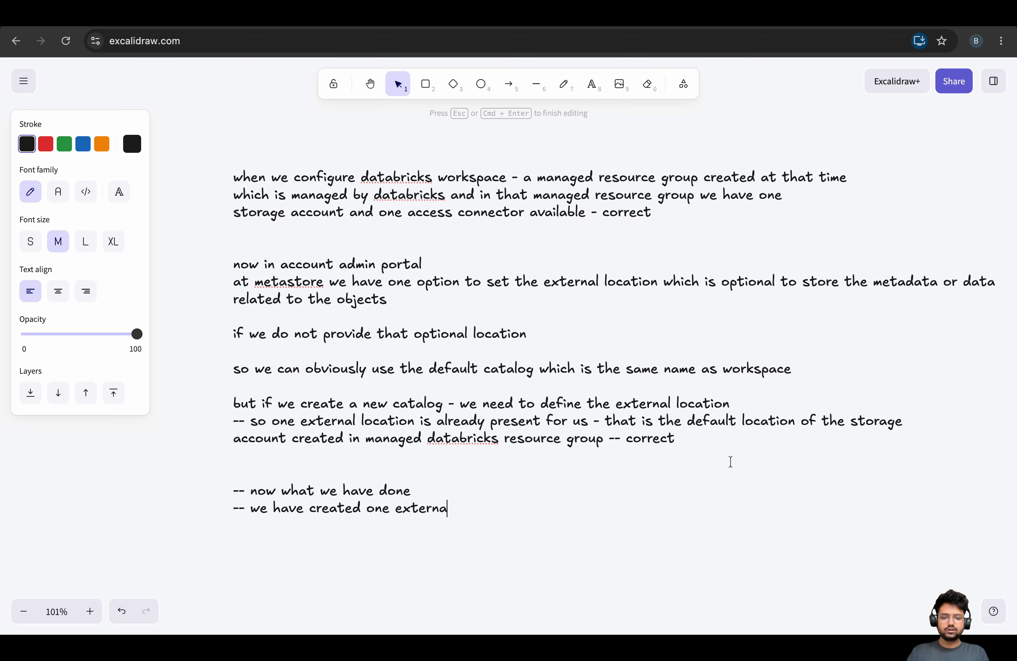
type("l location pointing")
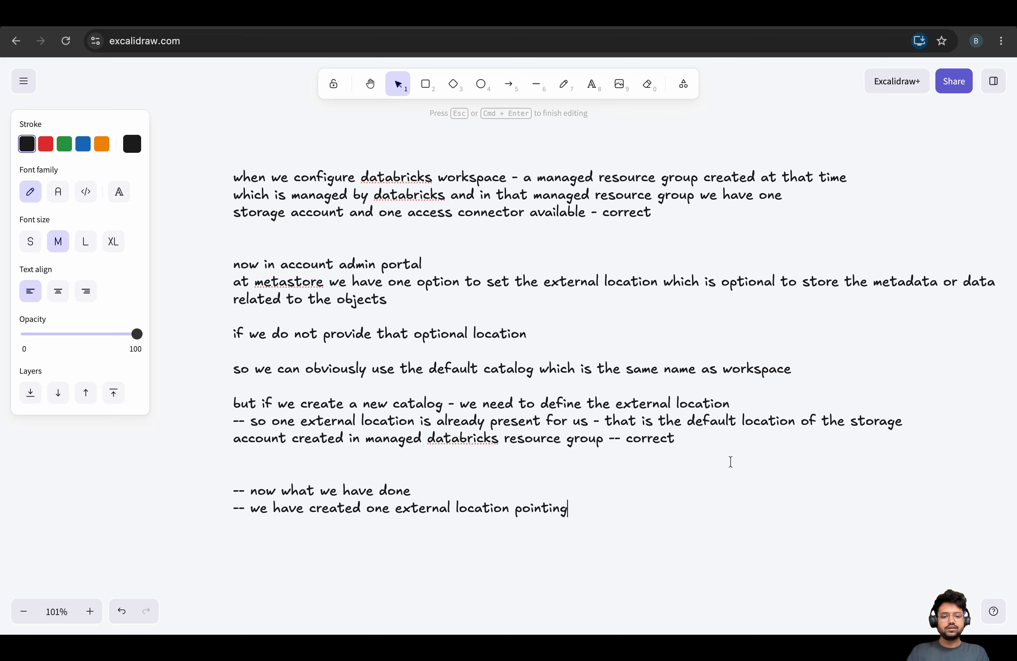
type(" to our own ")
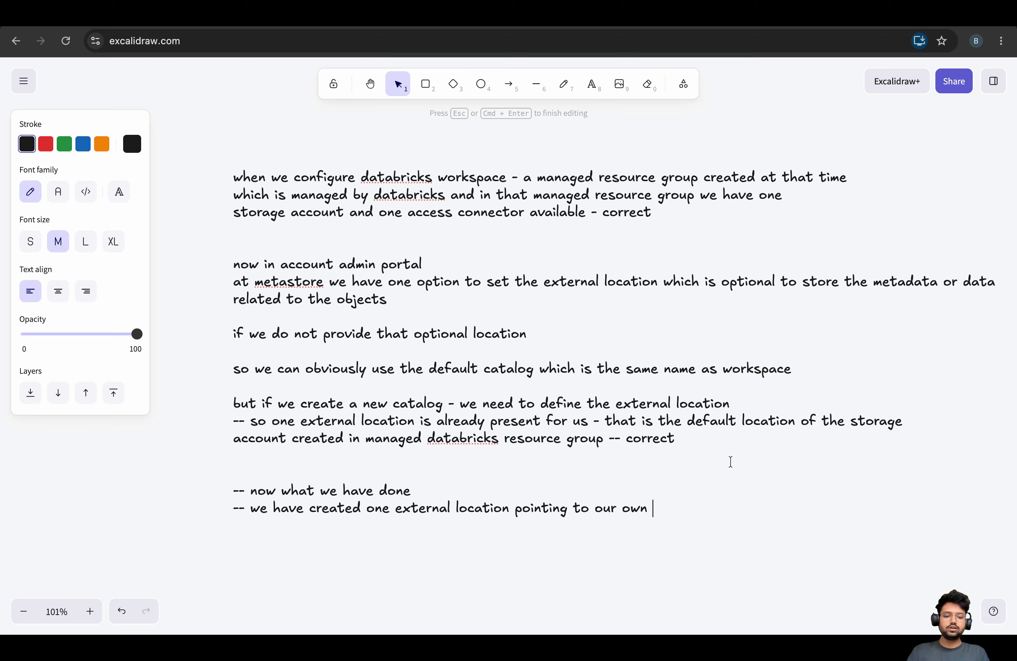
type("storage location")
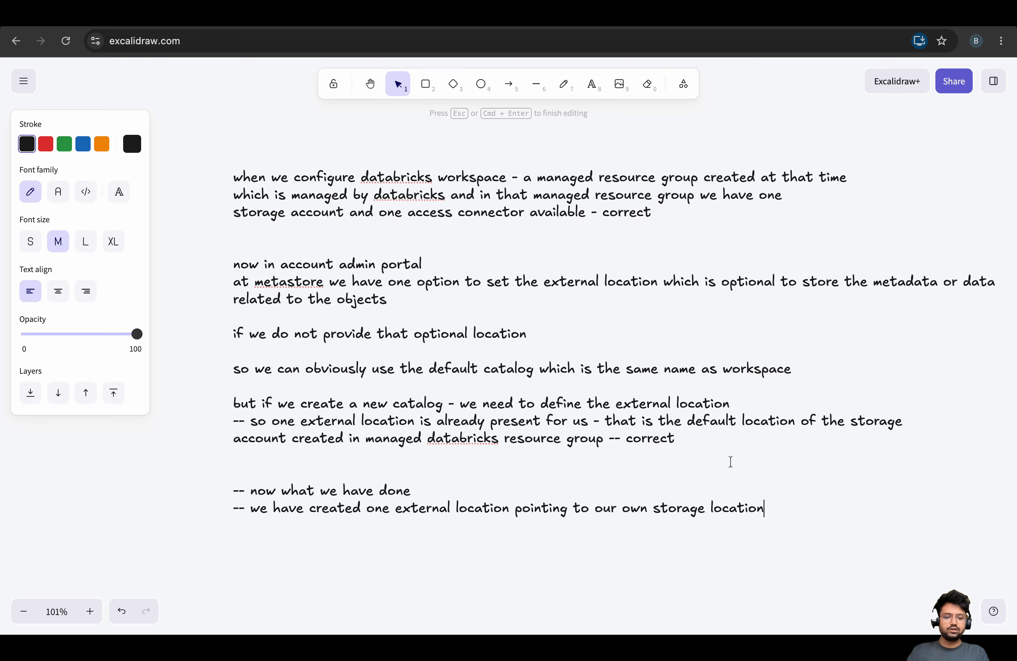
type(" that we have create")
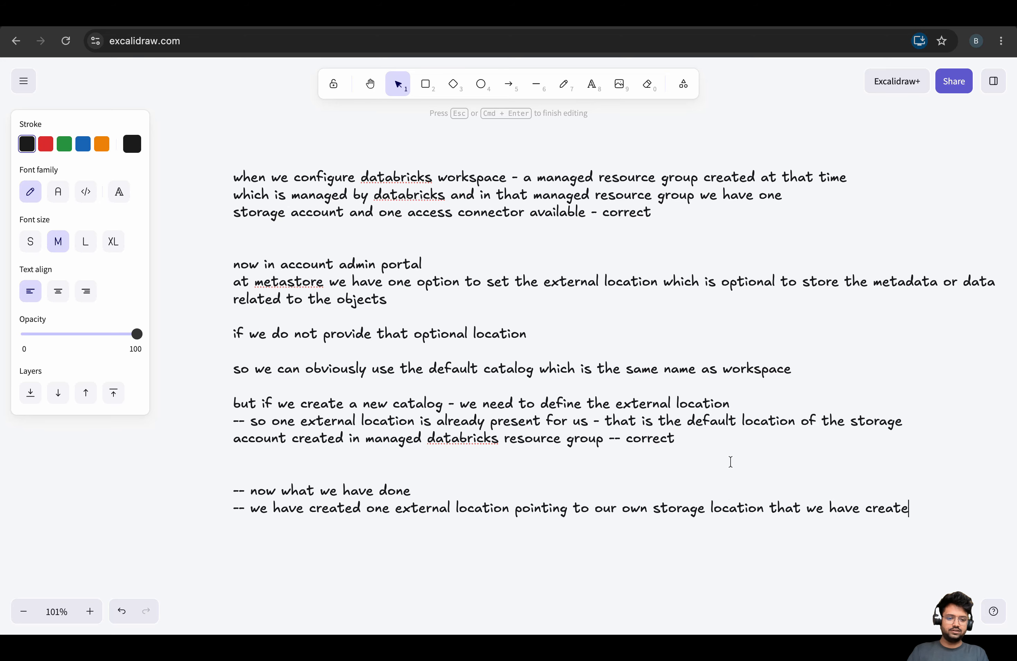
Add a third line to the section reading "-- we have assigned that path at the metastore level"
type("ahve")
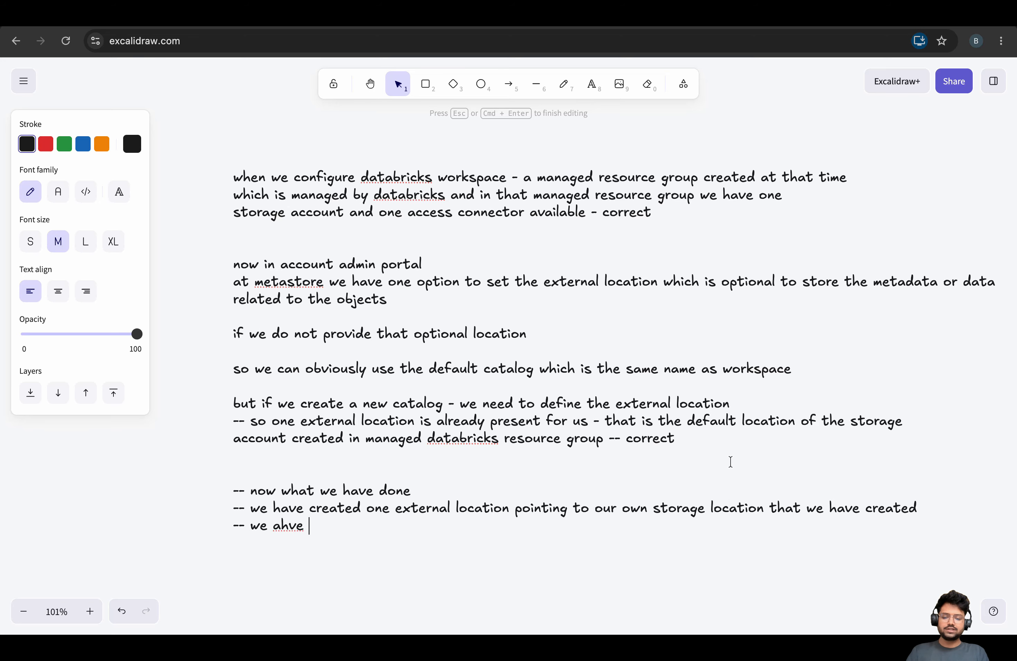
key("BackSpace")
key("BackSpace")
key("BackSpace")
key("BackSpace")
key("BackSpace")
type("have assigne")
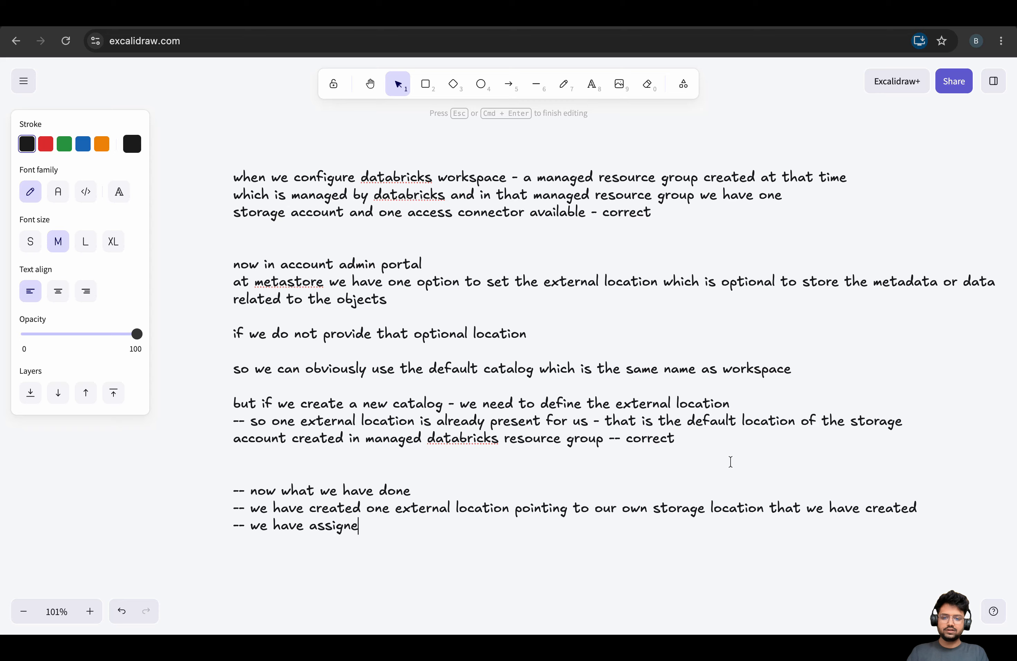
type("d that path at the metastore level  ")
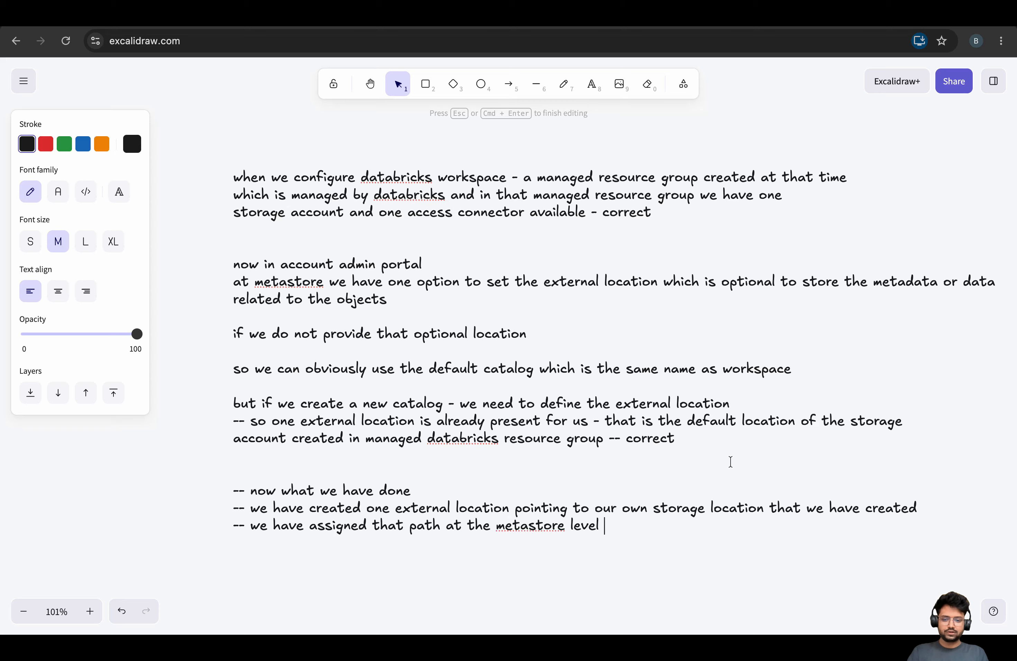
Add a separate "--" paragraph saying that creating the catalog needs only a name, without specifying any external location
type("-- ane when ")
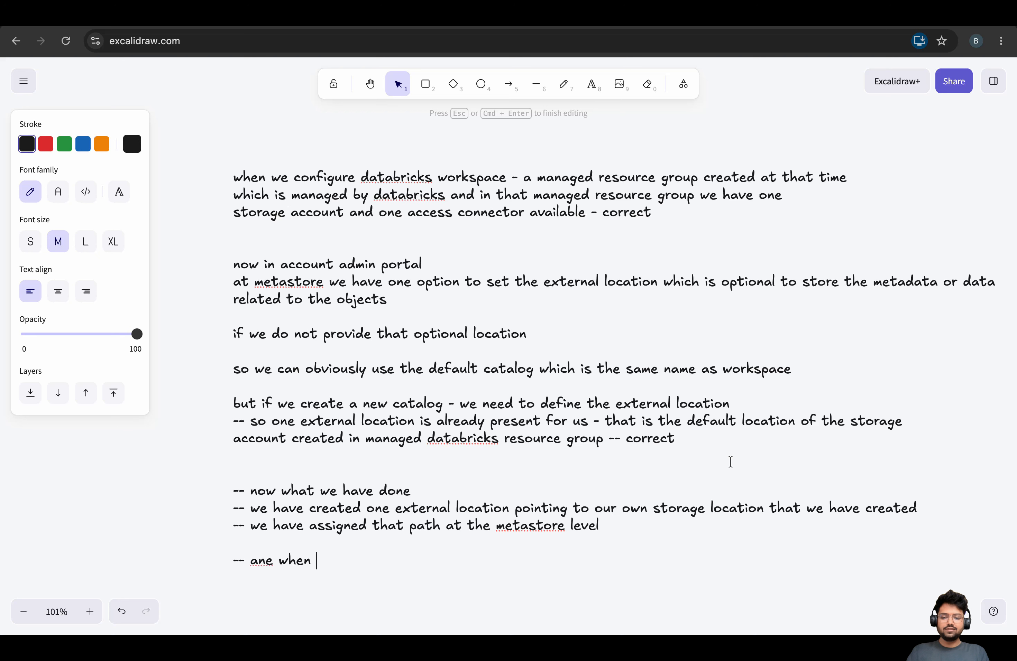
type("we cre")
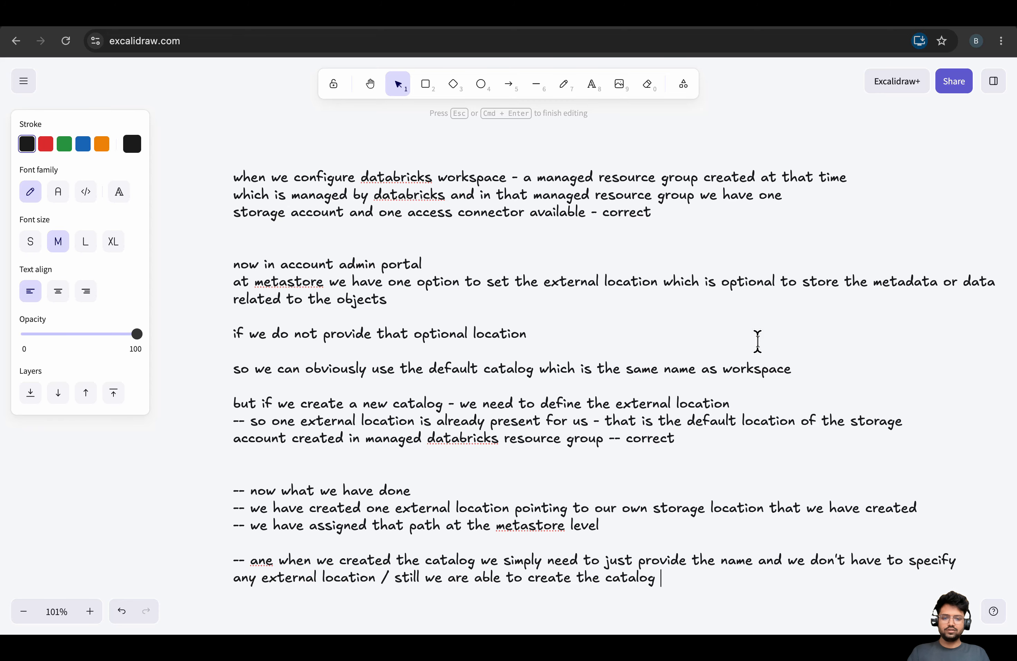
Add a paragraph saying table data and metadata are stored at our own location, not the Databricks-managed one, and select the whole "now what we have done" section
scroll(748, 495, "down", 7)
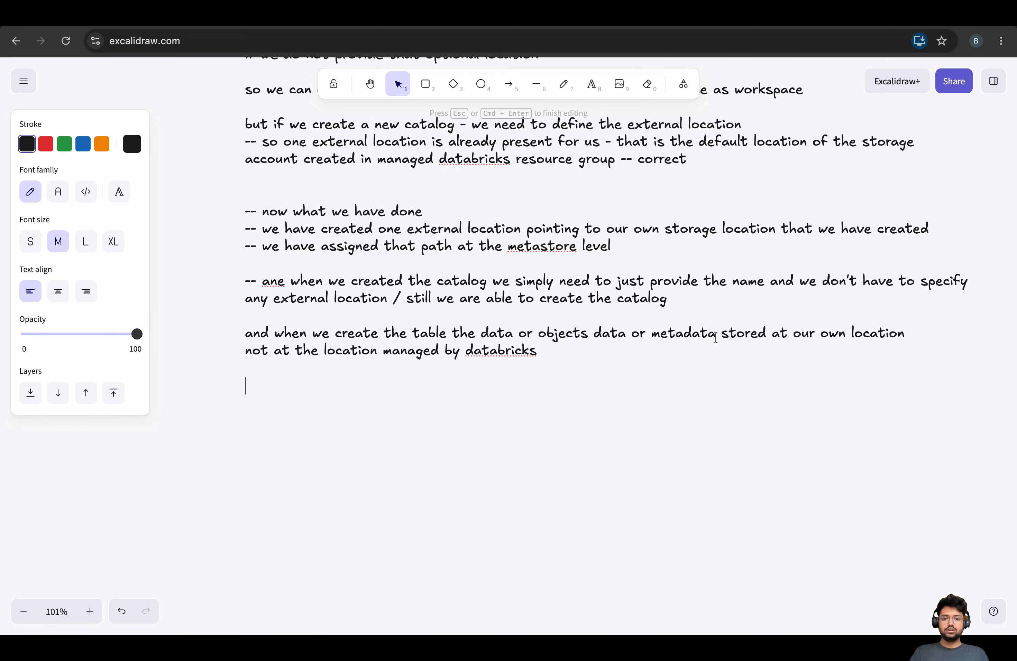
left_click_drag(554, 348, 234, 189)
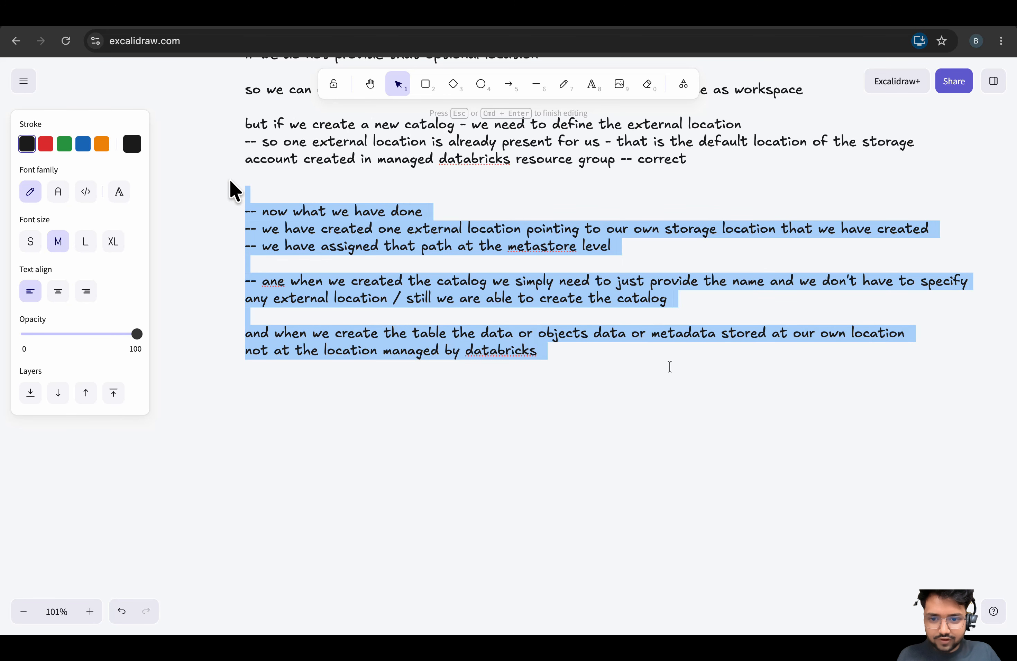
Add a "--" paragraph to the note about the overlapping path error when specifying the same external location at catalog level
left_click(651, 360)
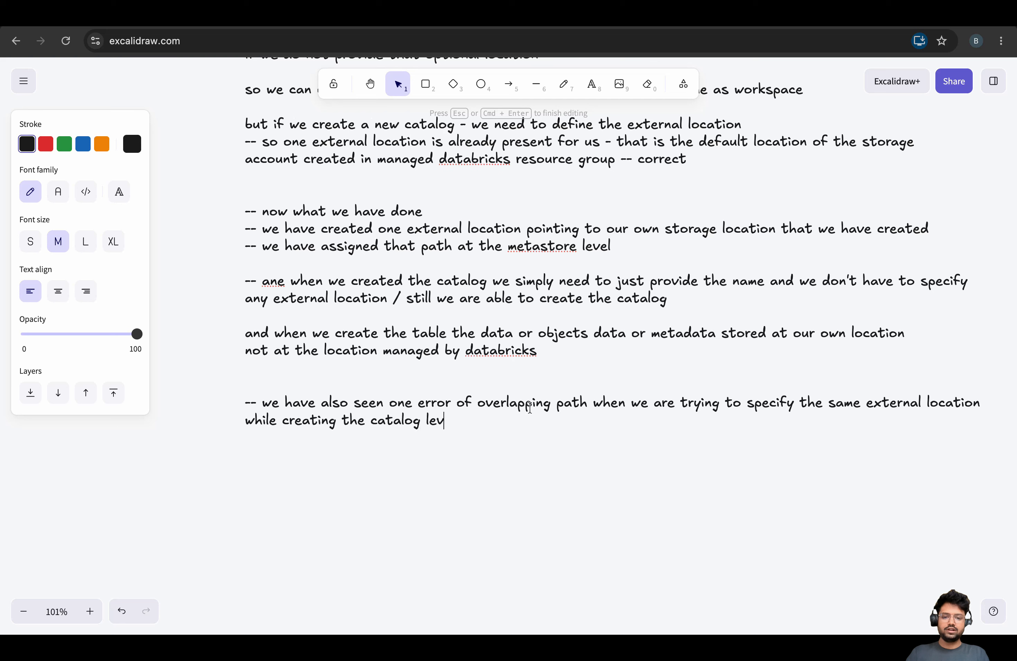
key("Return")
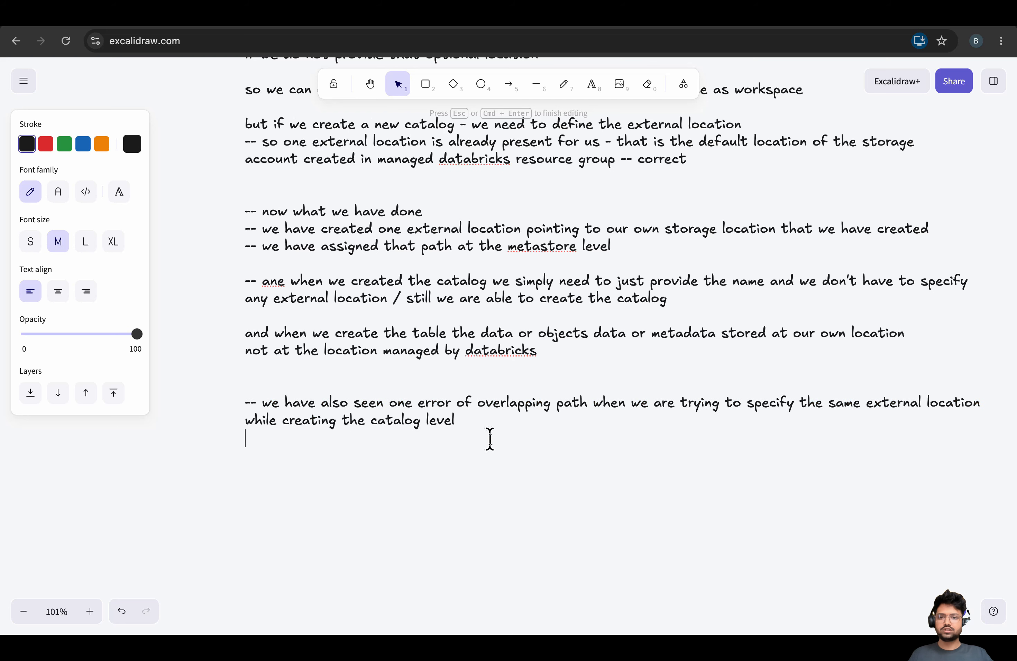
Switch to Databricks and start creating a new catalog named testcatalog
left_click(274, 29)
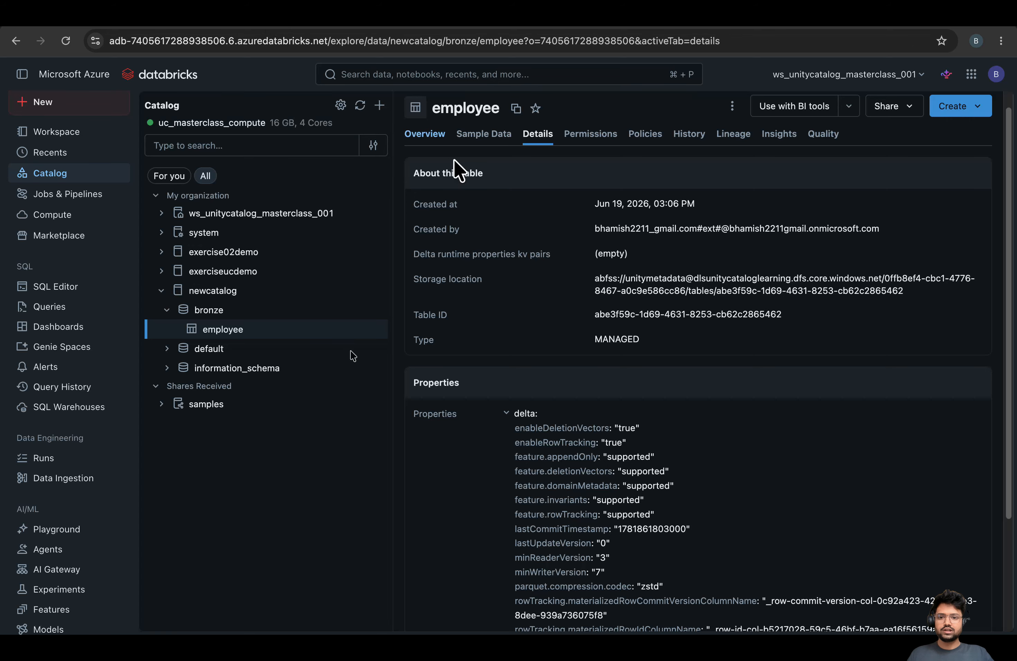
left_click(379, 106)
left_click(291, 206)
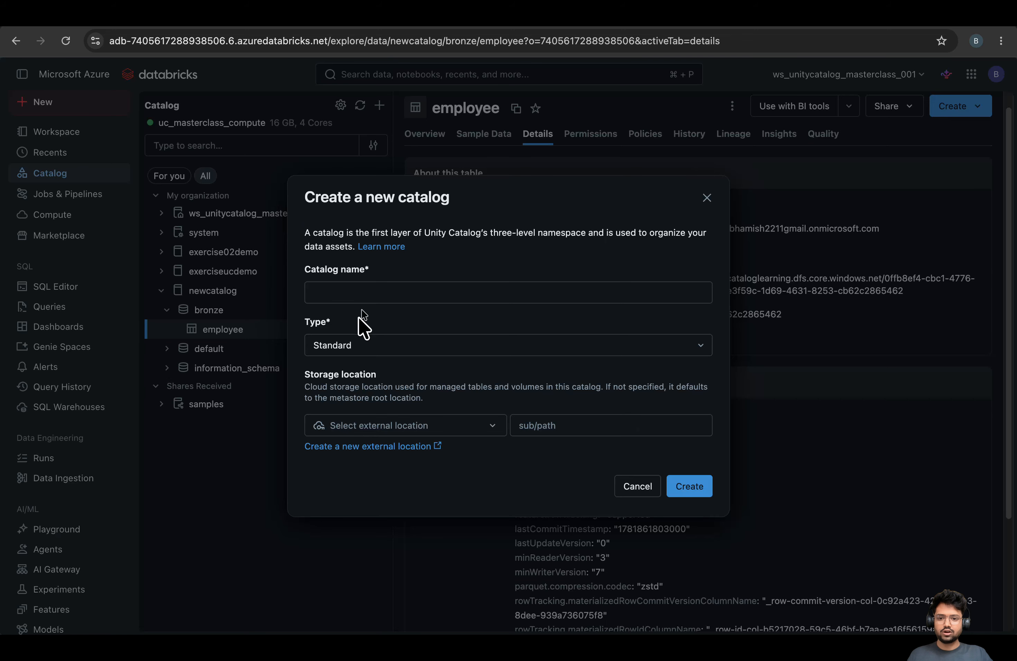
left_click(363, 293)
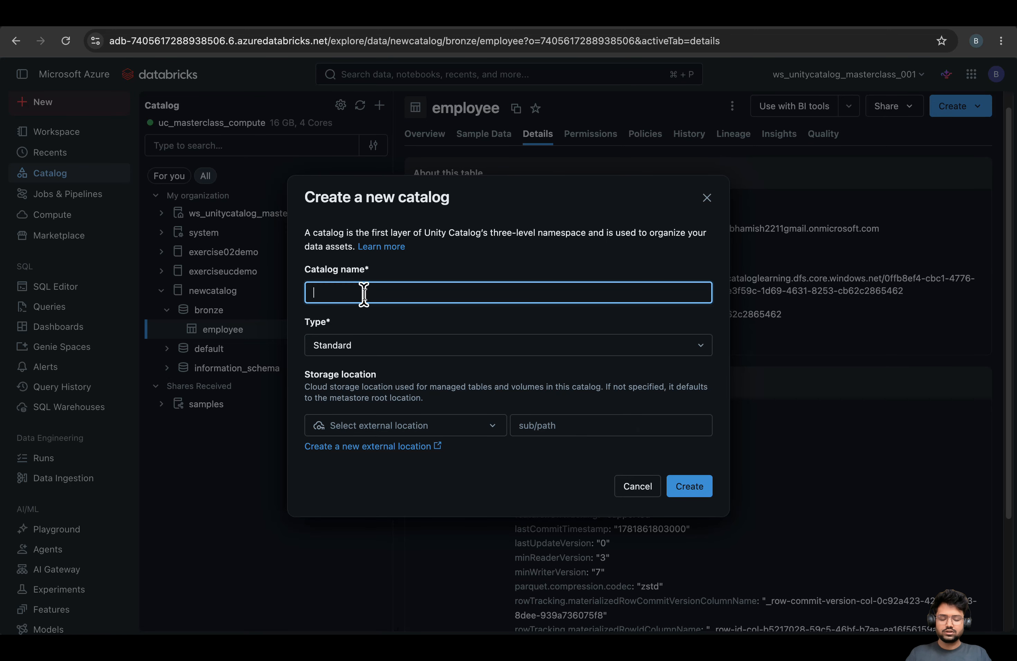
type("testcatalog")
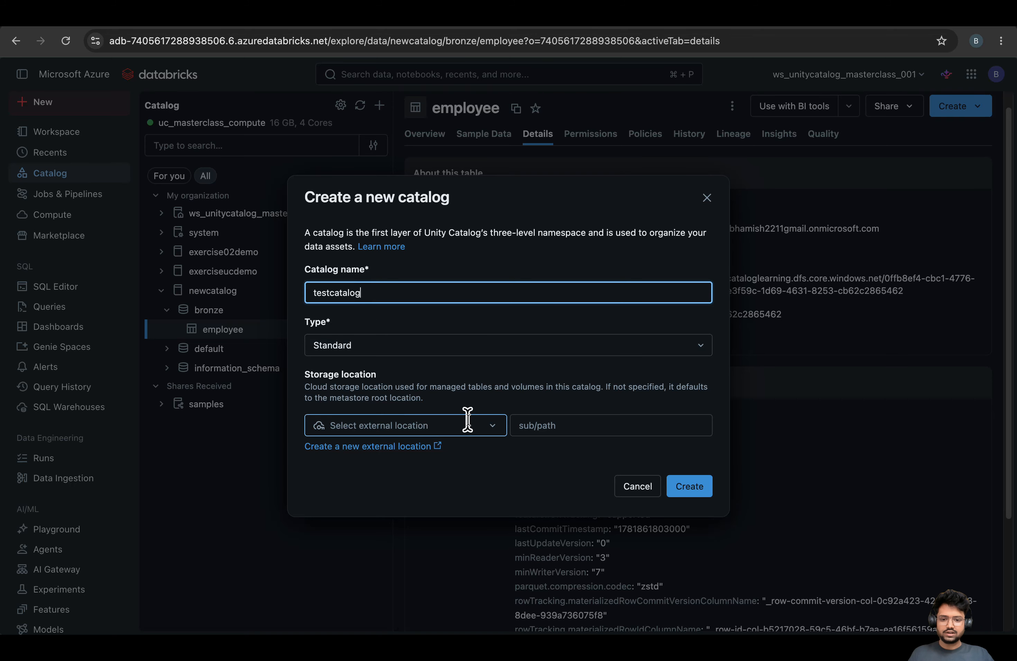
Try to create the catalog with untiymetastorelocation as its external storage location
left_click(489, 430)
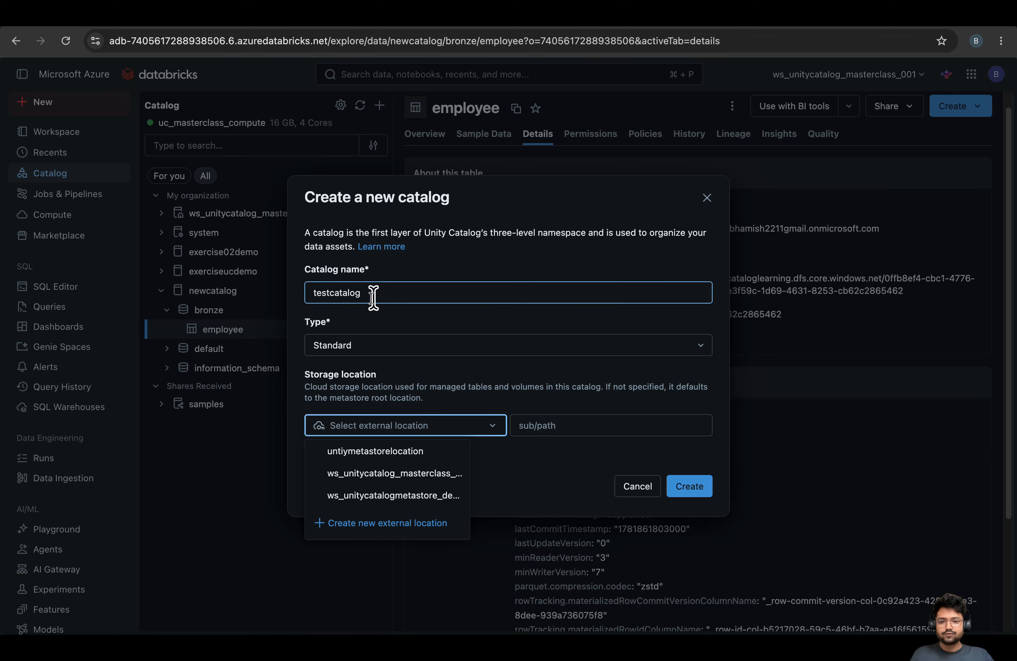
double_click(358, 294)
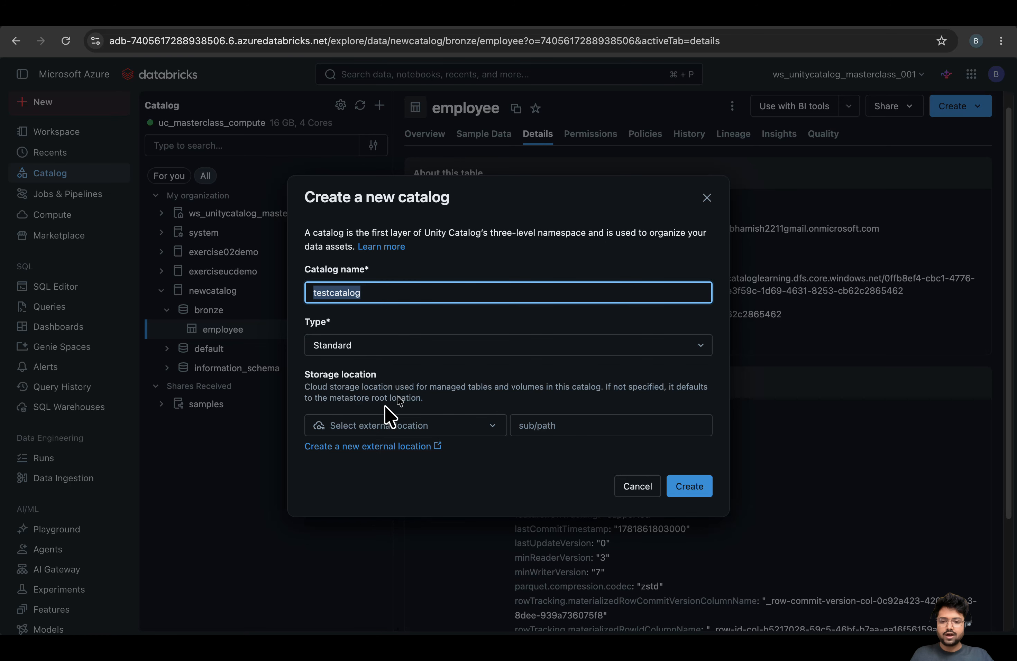
left_click(493, 430)
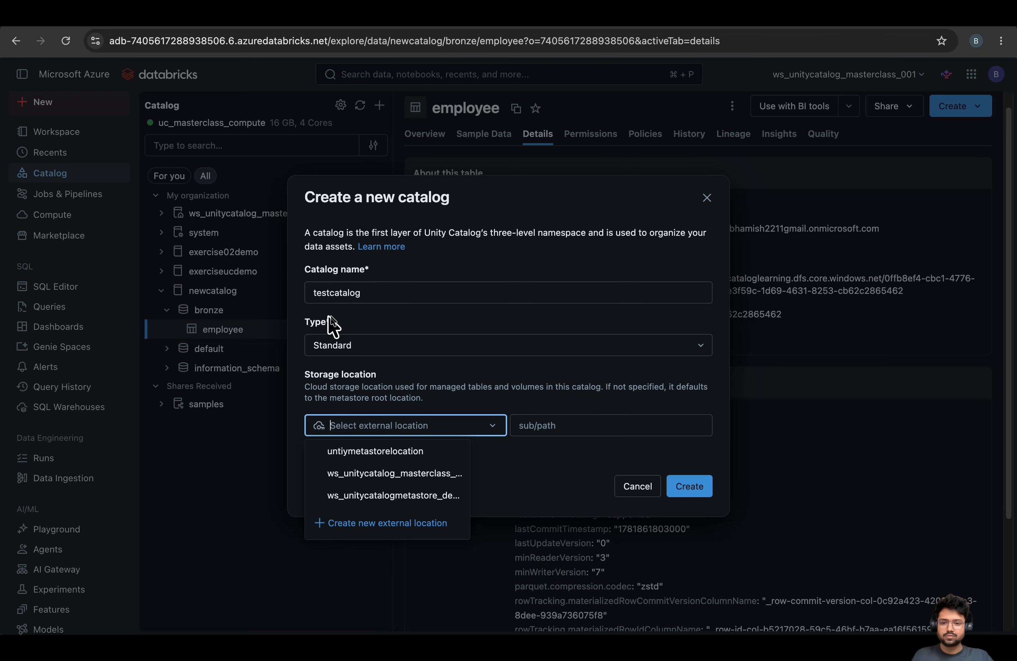
double_click(339, 292)
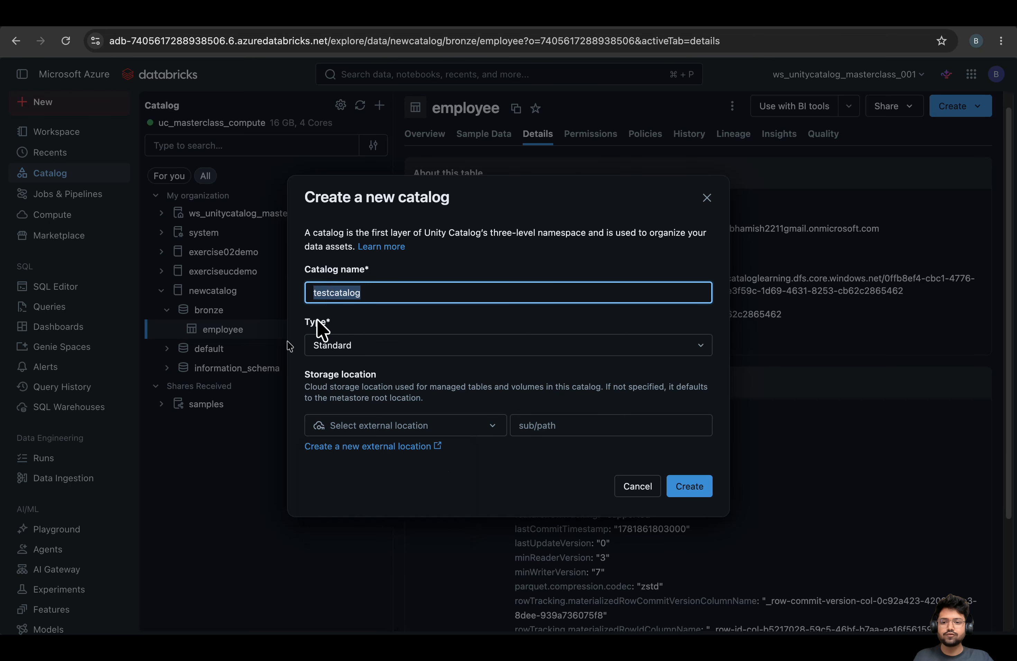
left_click(483, 427)
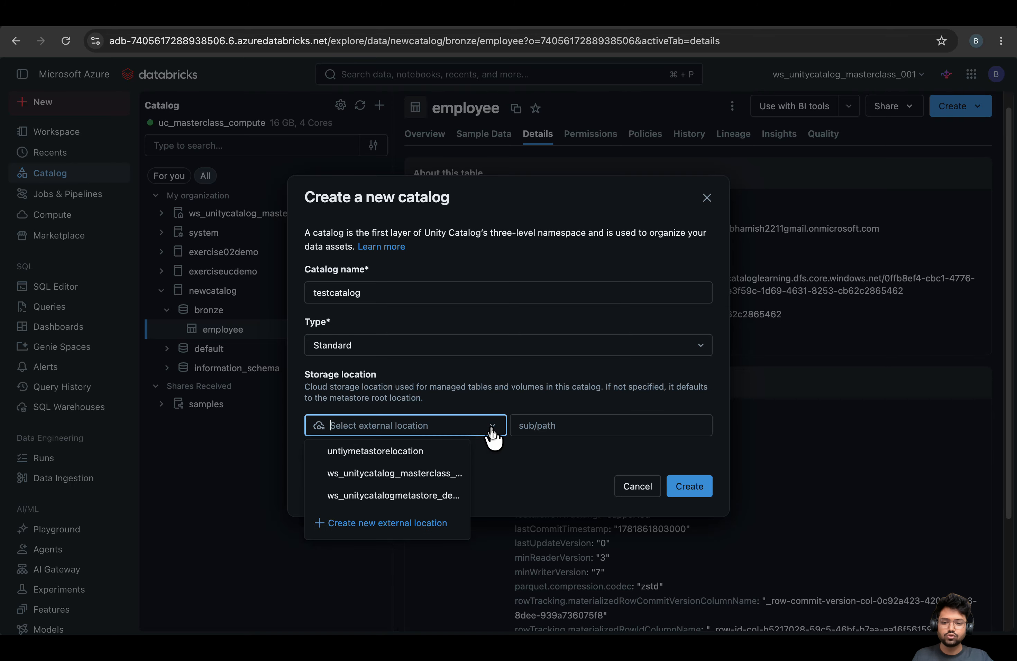
left_click(377, 453)
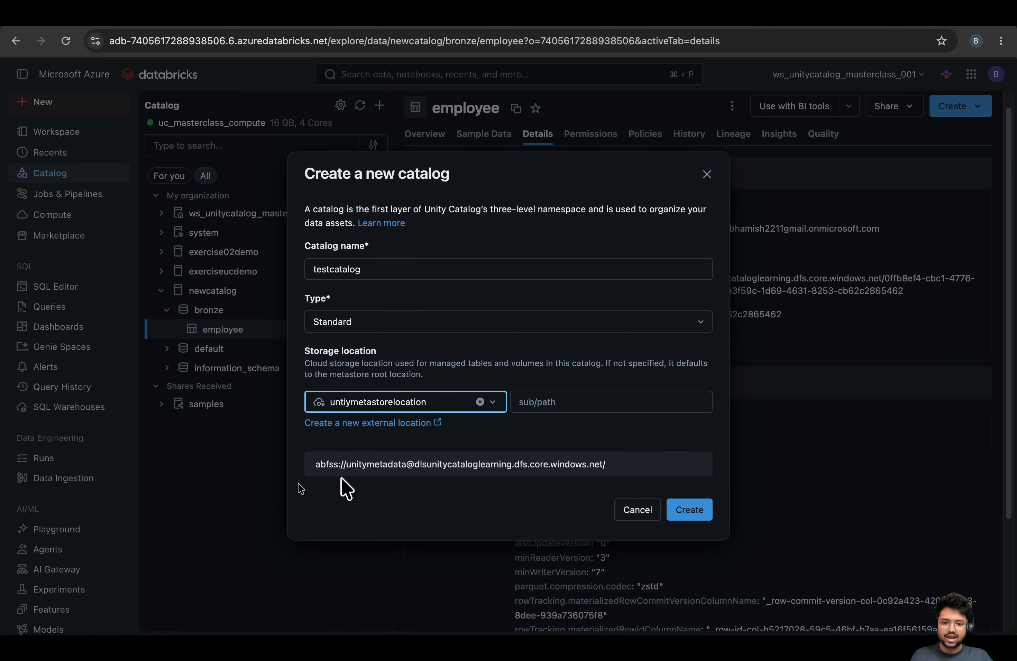
left_click_drag(612, 464, 313, 464)
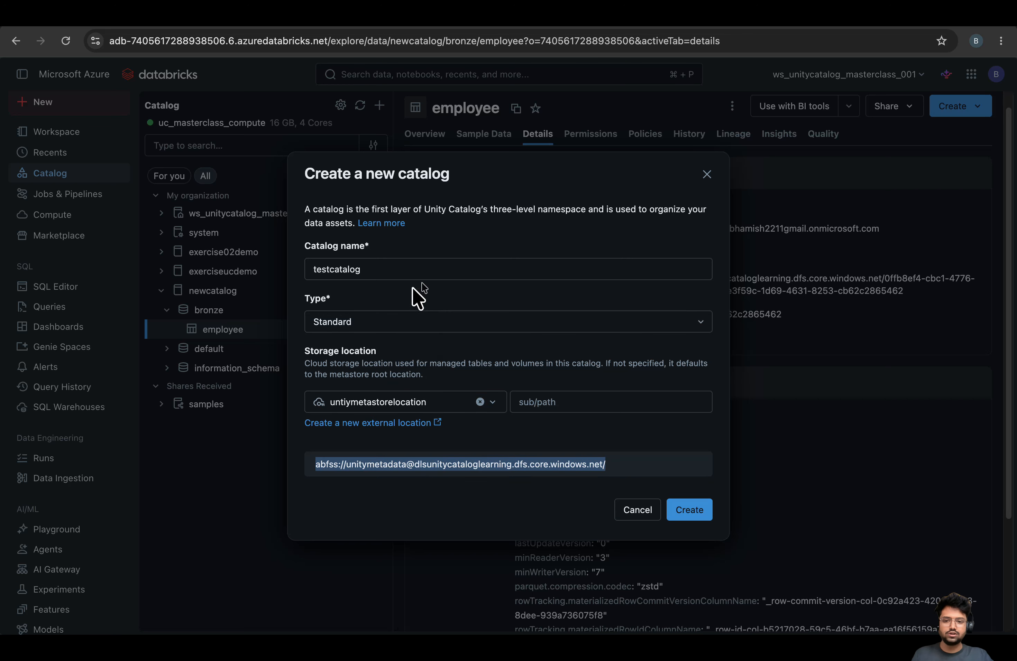
left_click(690, 511)
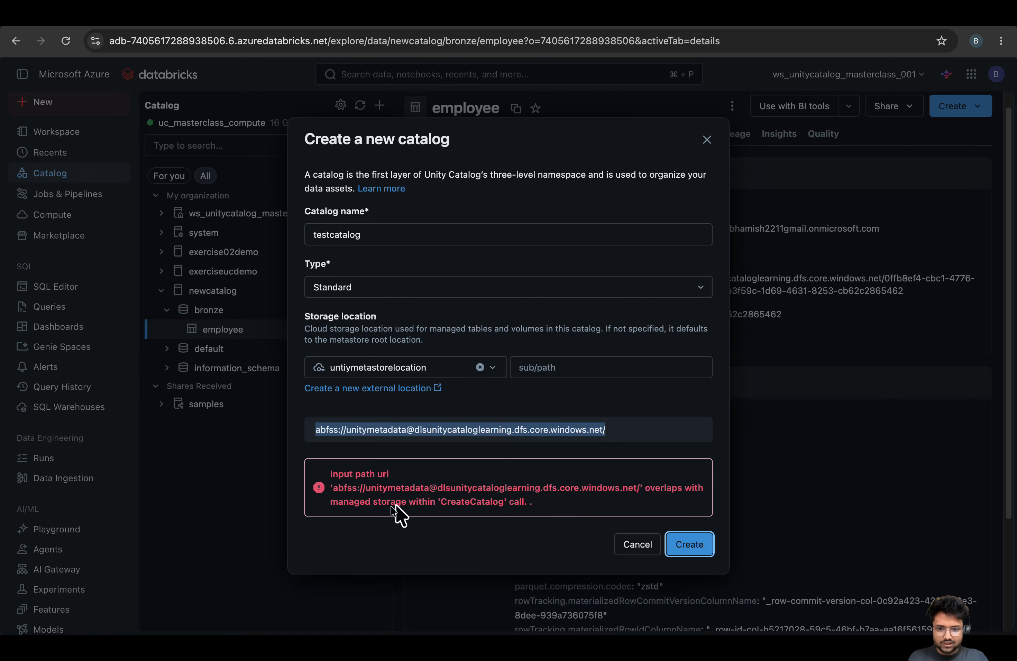
Examine the error message for the chosen storage path and close the catalog creation dialog
left_click_drag(548, 502, 296, 492)
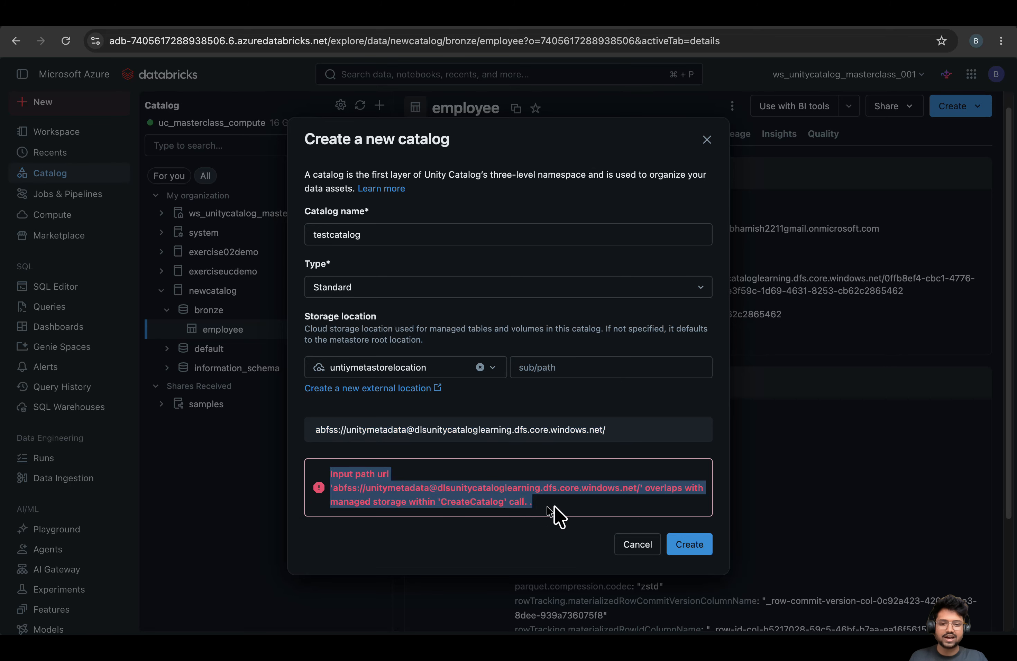
left_click(536, 503)
double_click(455, 477)
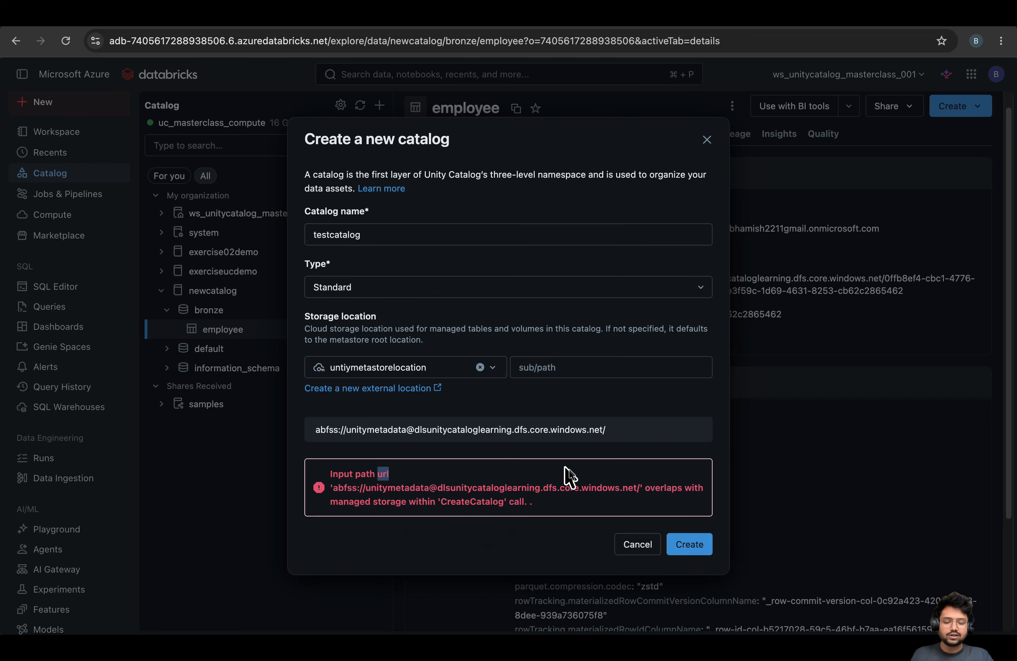
left_click(304, 151)
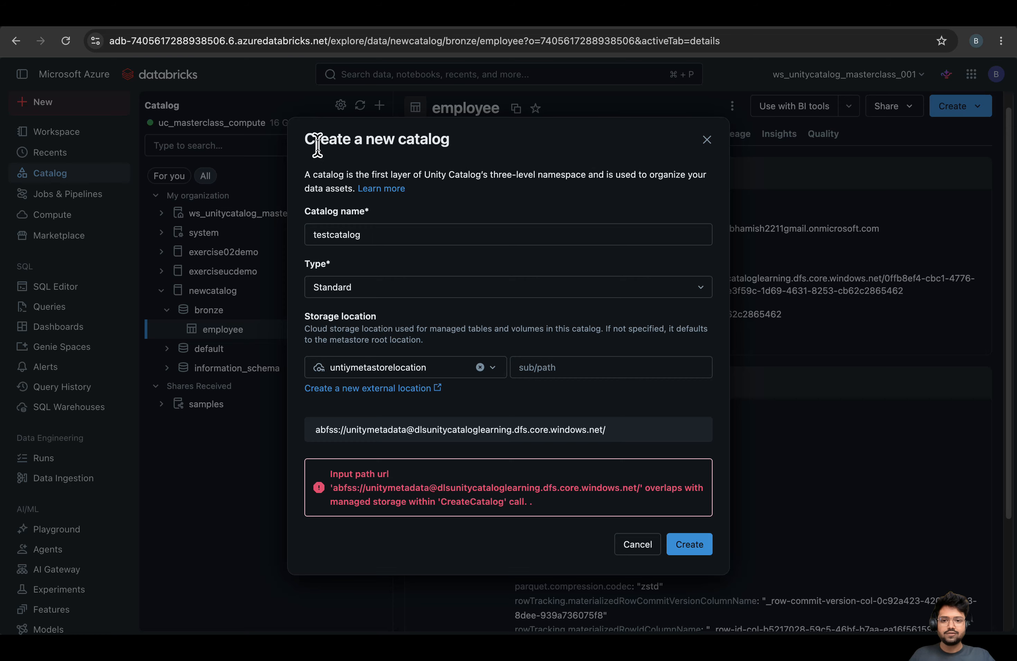
left_click_drag(310, 137, 474, 135)
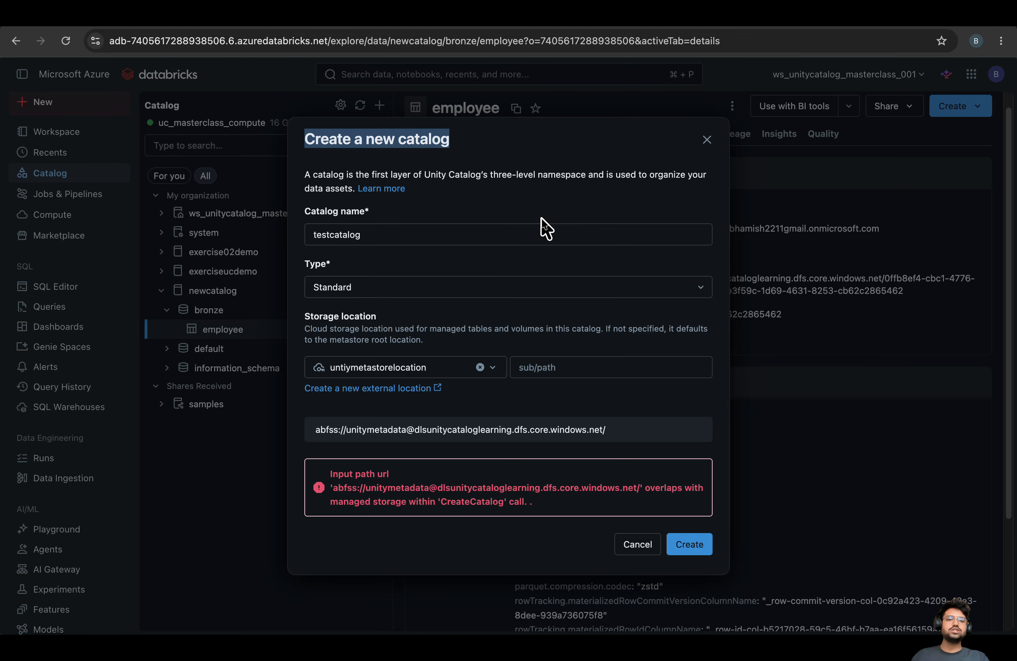
left_click(706, 140)
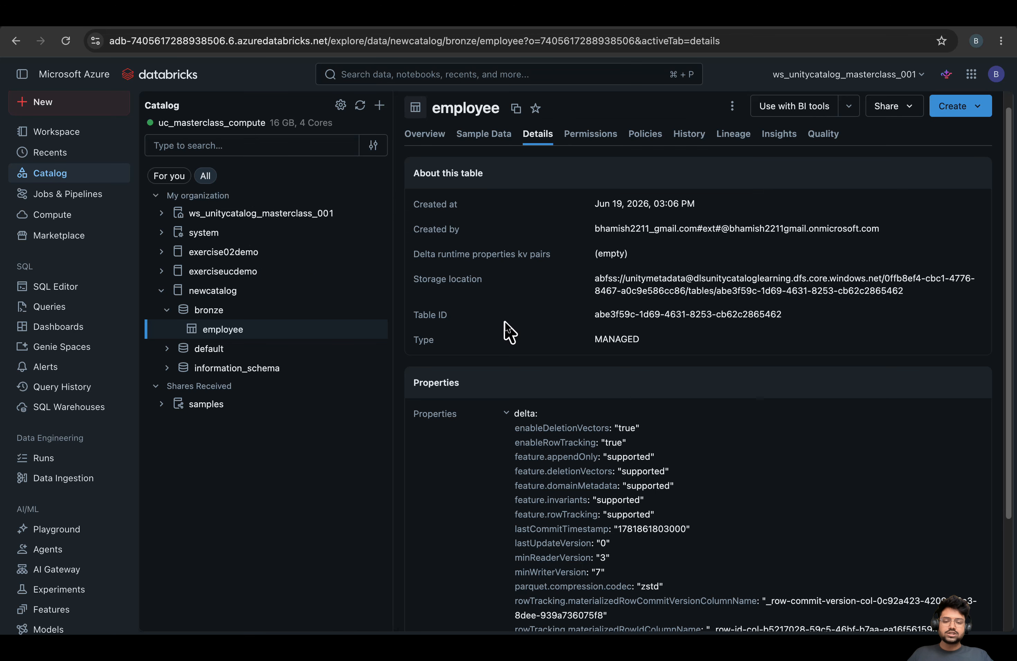
View the form for creating a new storage credential and close it without saving
left_click(380, 106)
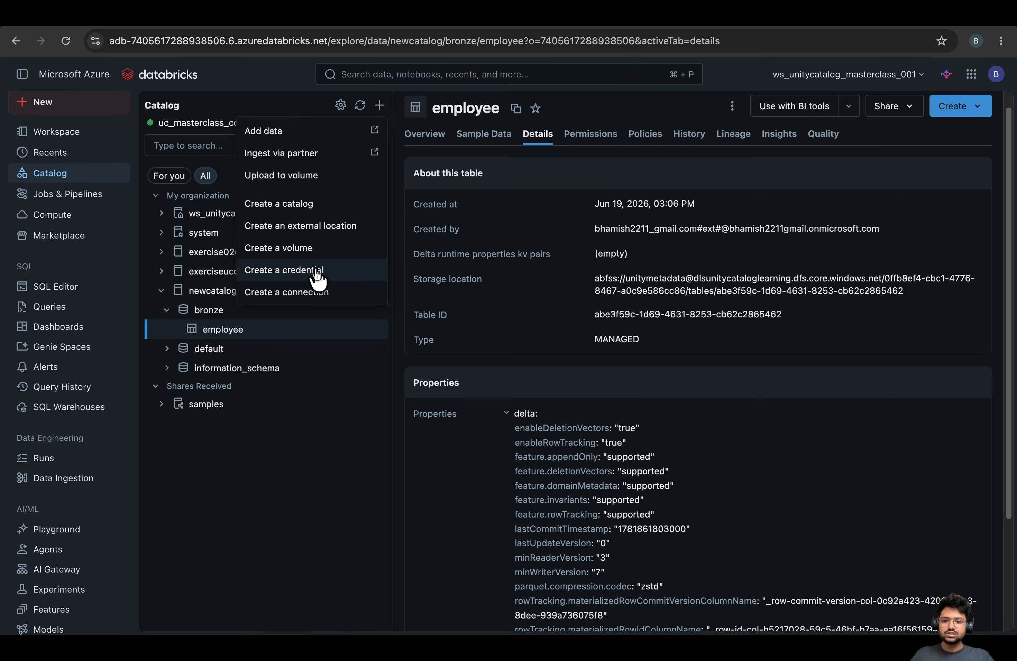
left_click(290, 271)
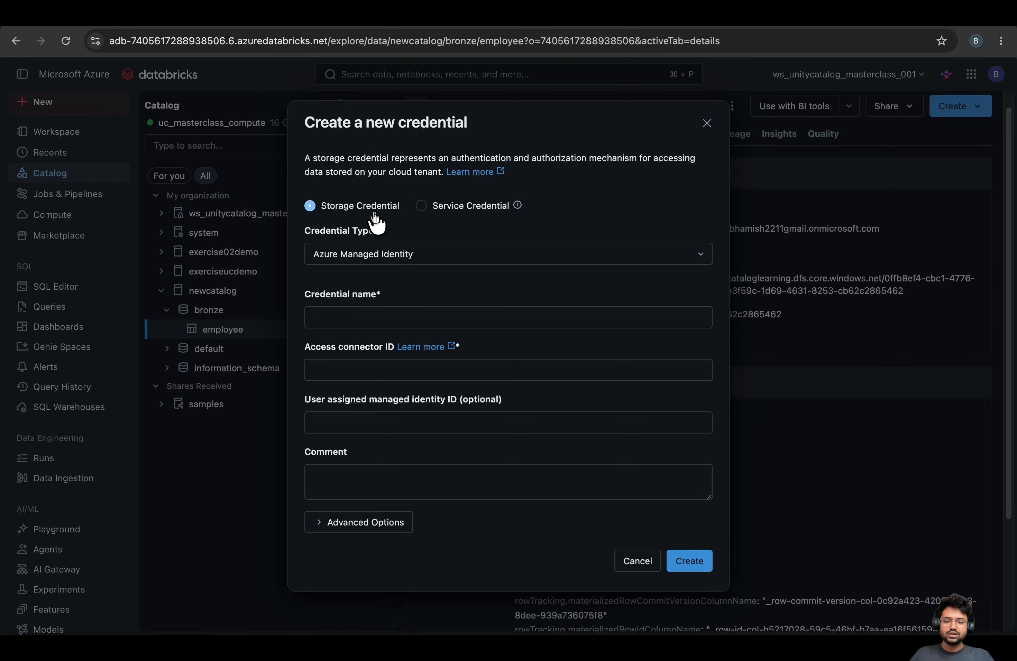
left_click(706, 124)
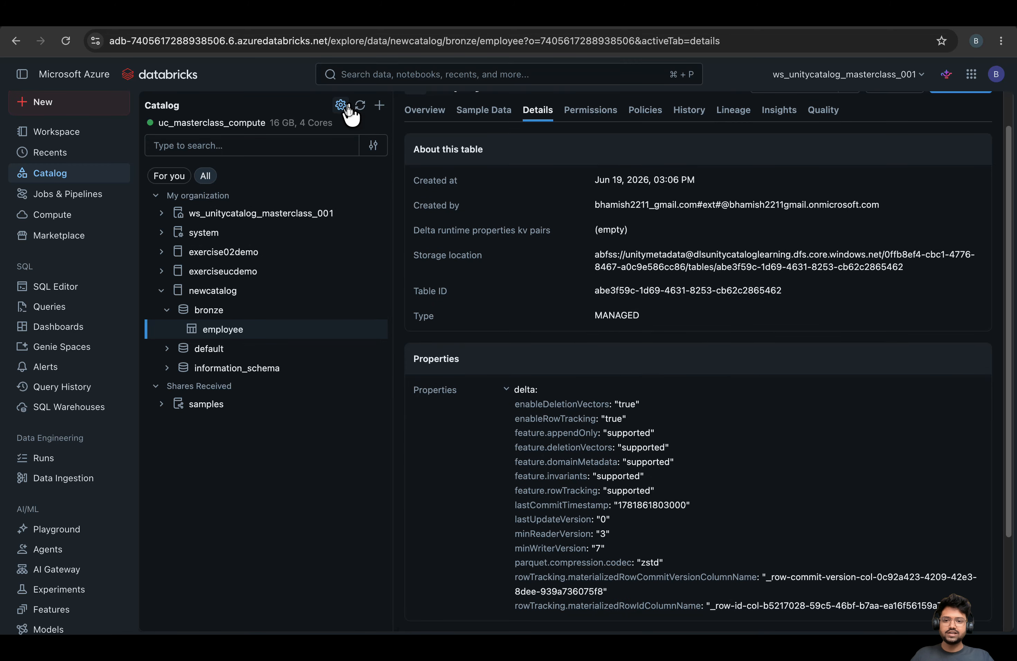
View the form for creating an external location and the storage credentials it offers
left_click(380, 106)
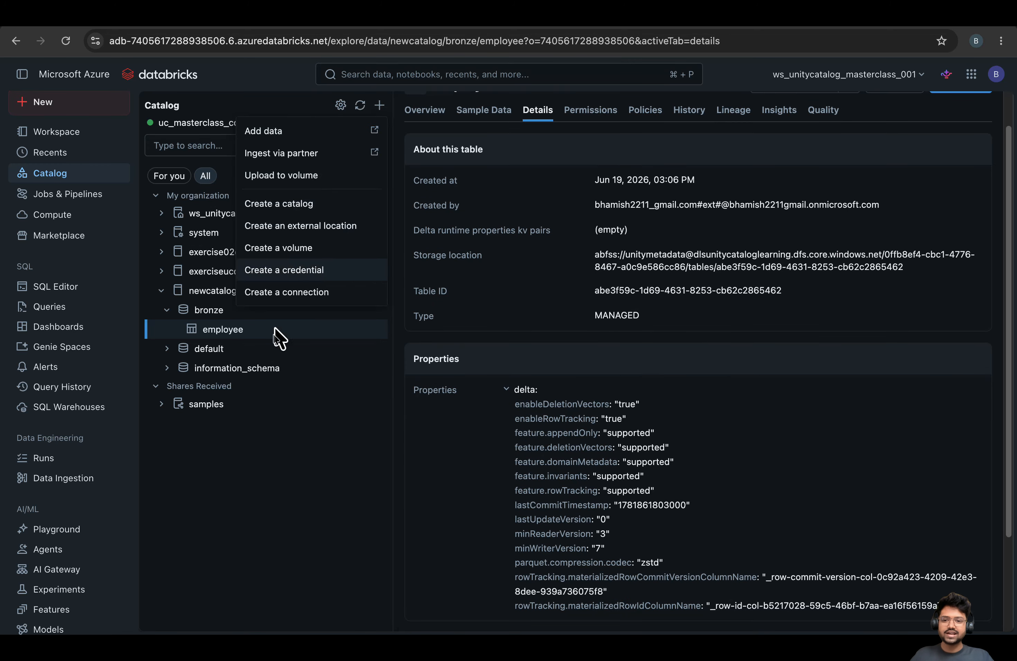
left_click(299, 228)
left_click(345, 448)
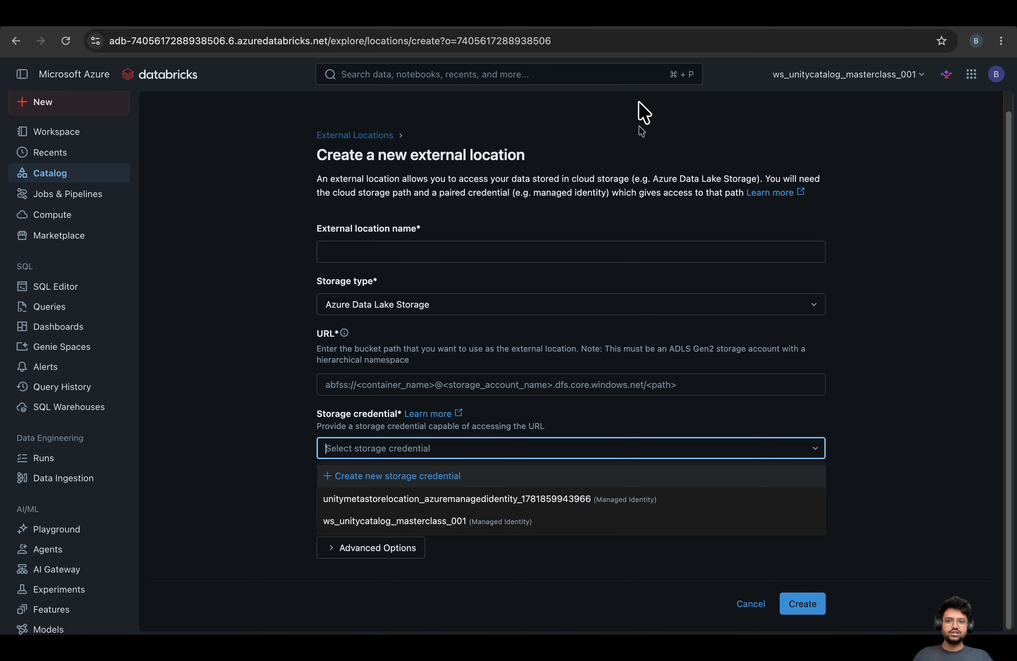
scroll(612, 320, "up", 1)
left_click(426, 266)
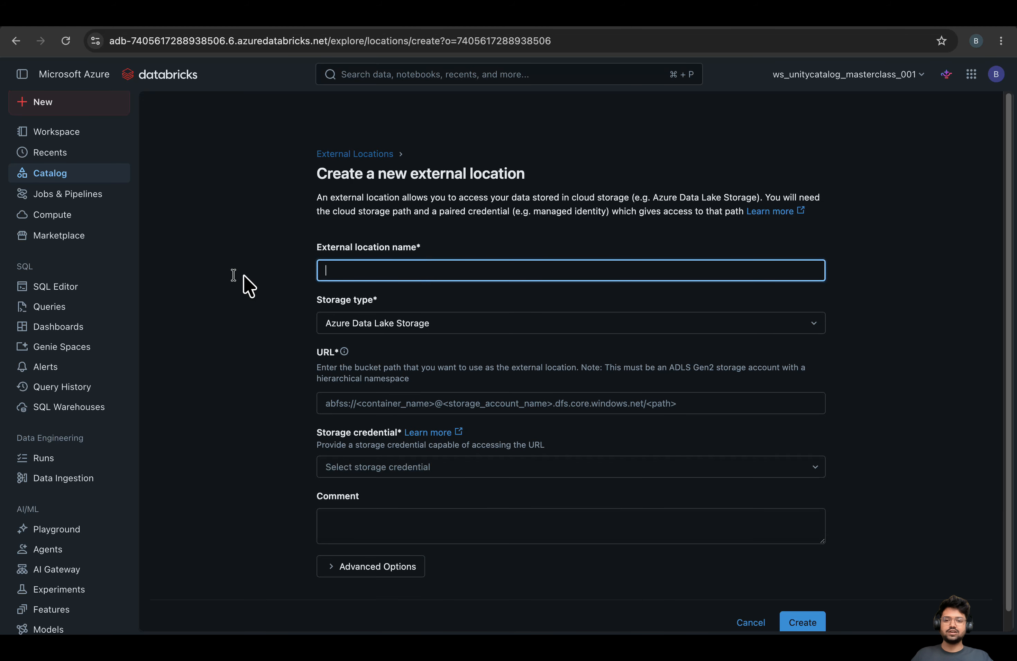
left_click(257, 259)
Leave the form and review the principals and privileges granted on the metastore_azure_eastus metastore, finishing with its details
left_click(51, 138)
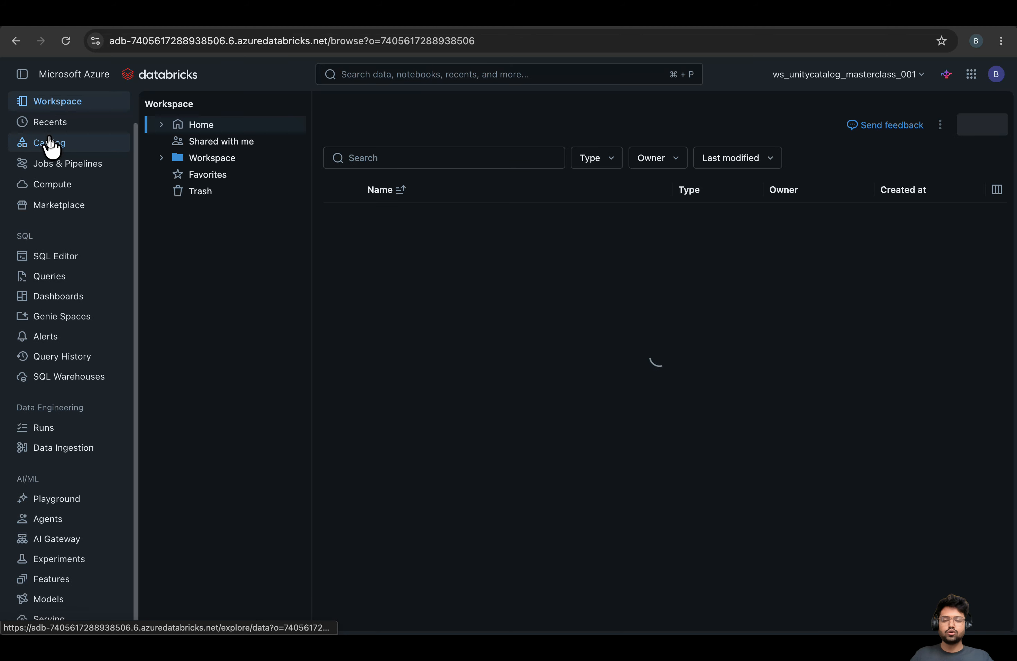
left_click(343, 104)
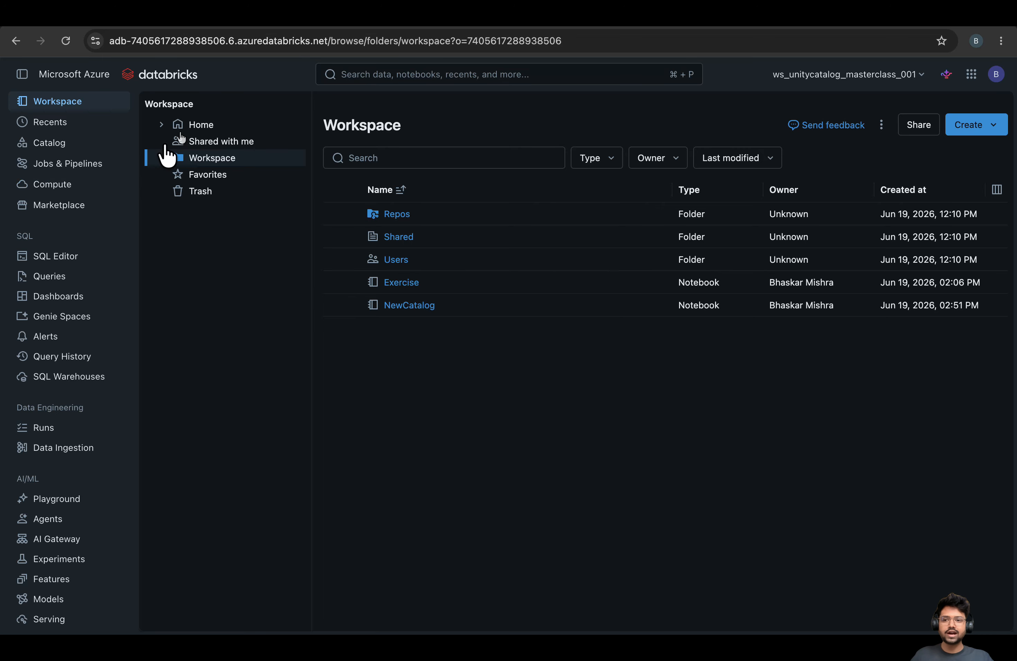
left_click(64, 146)
left_click(340, 107)
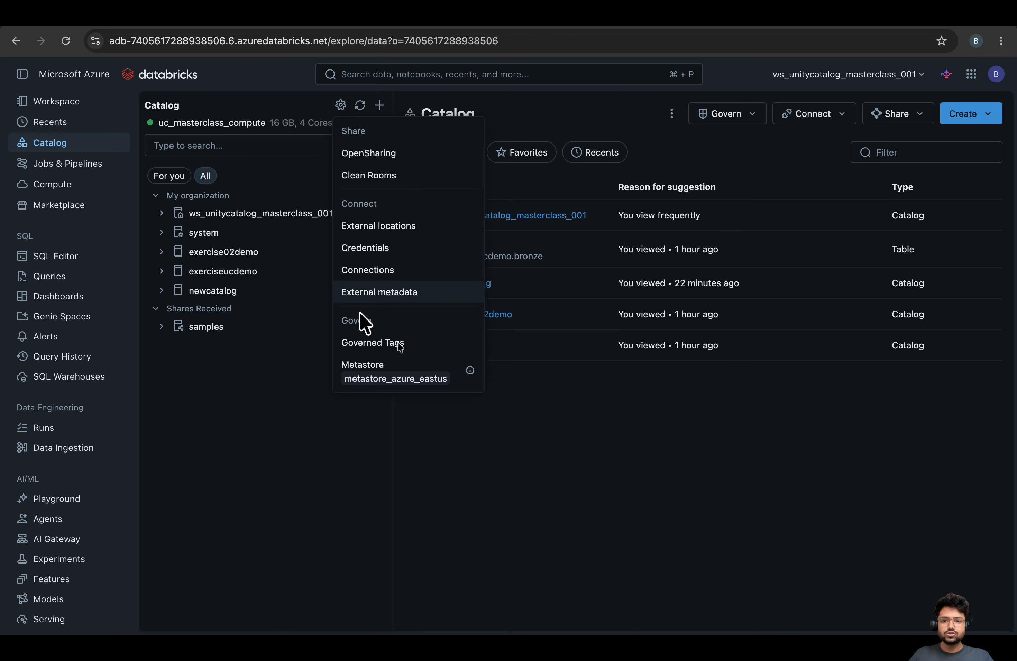
left_click(380, 384)
left_click(216, 176)
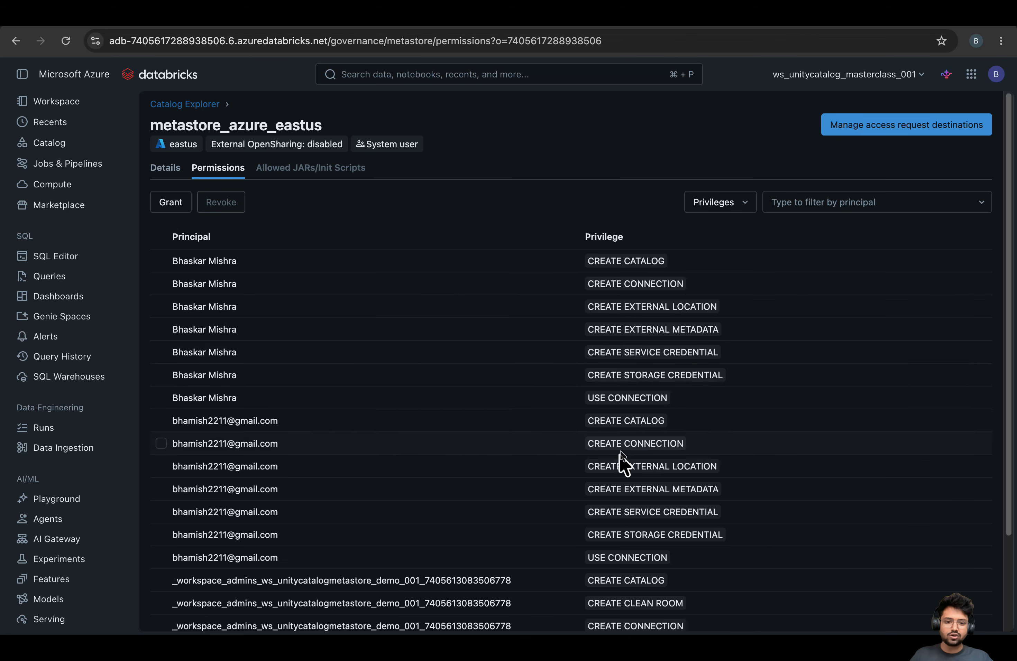
scroll(738, 422, "down", 3)
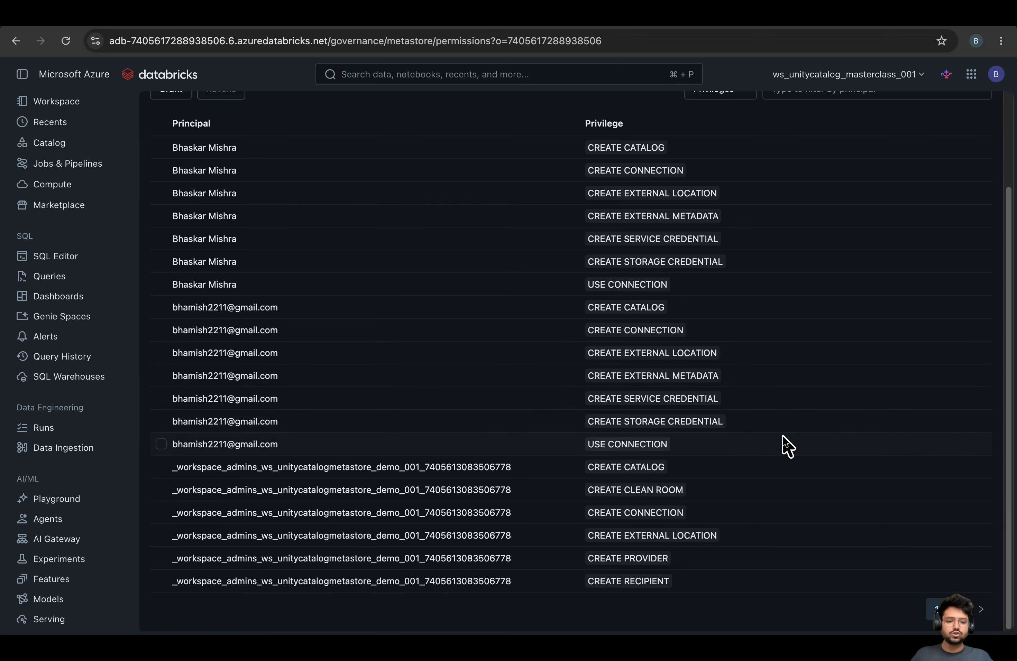
scroll(478, 222, "up", 3)
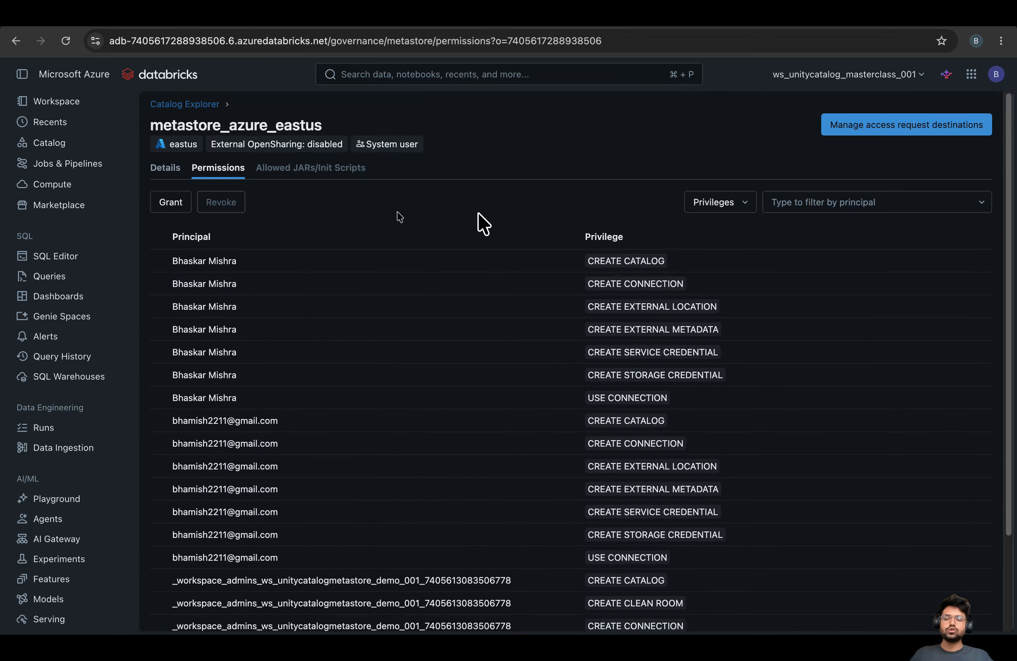
left_click(169, 168)
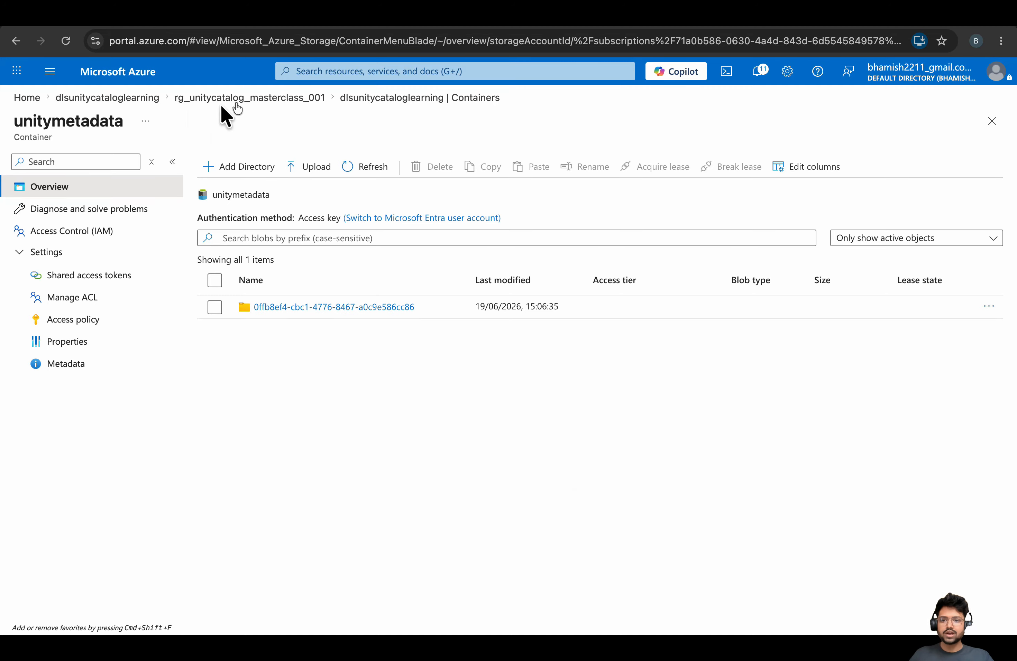
Switch to the Azure portal and review the role assignments on the dlsunitycataloglearning storage account
left_click(125, 96)
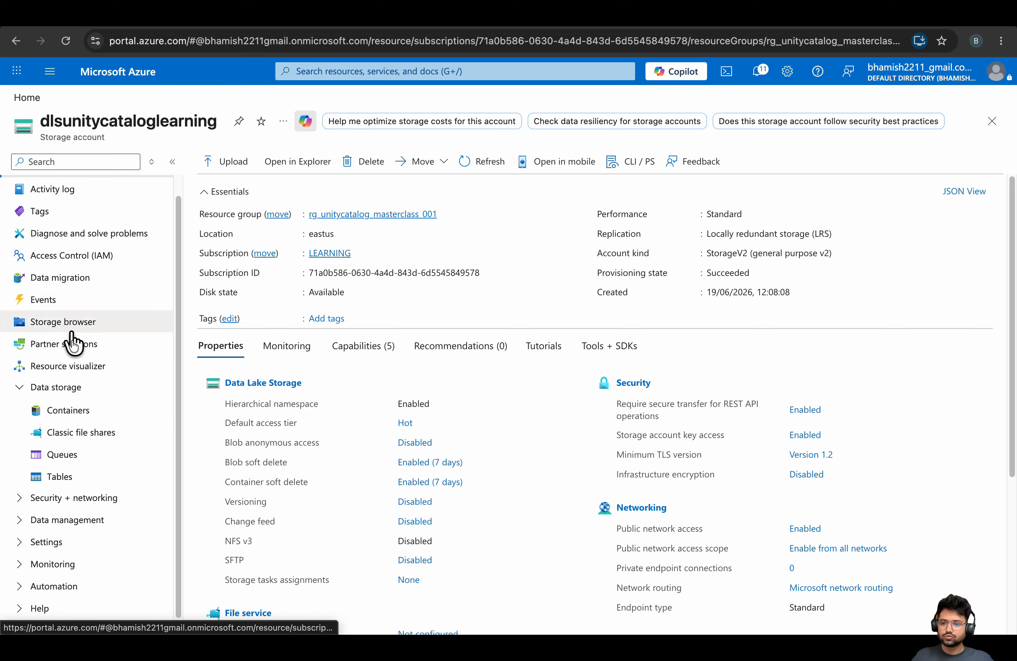
left_click(73, 257)
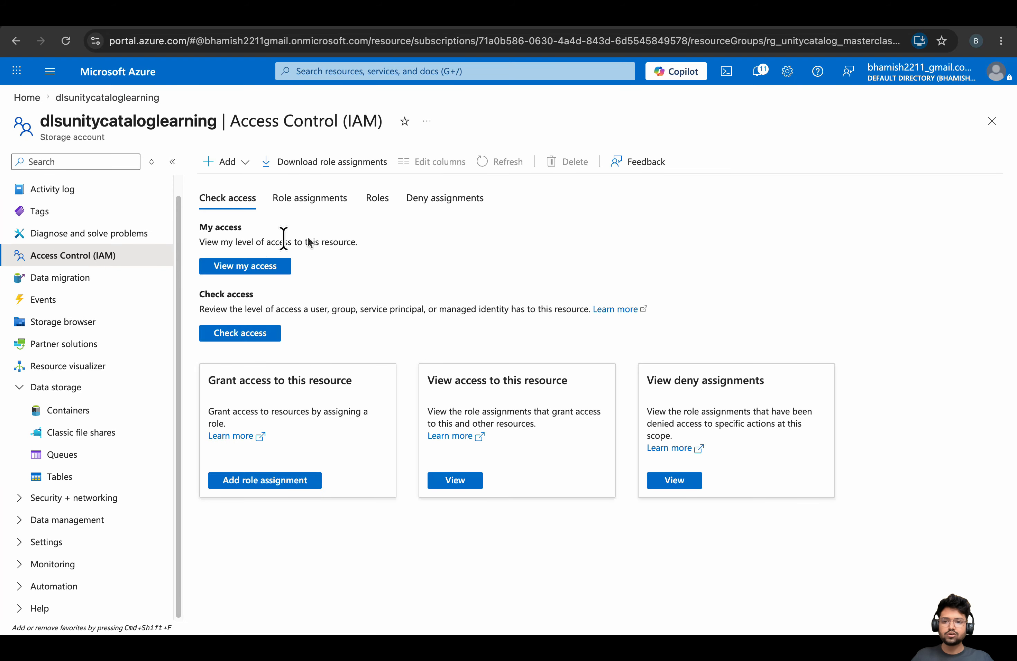
left_click(309, 199)
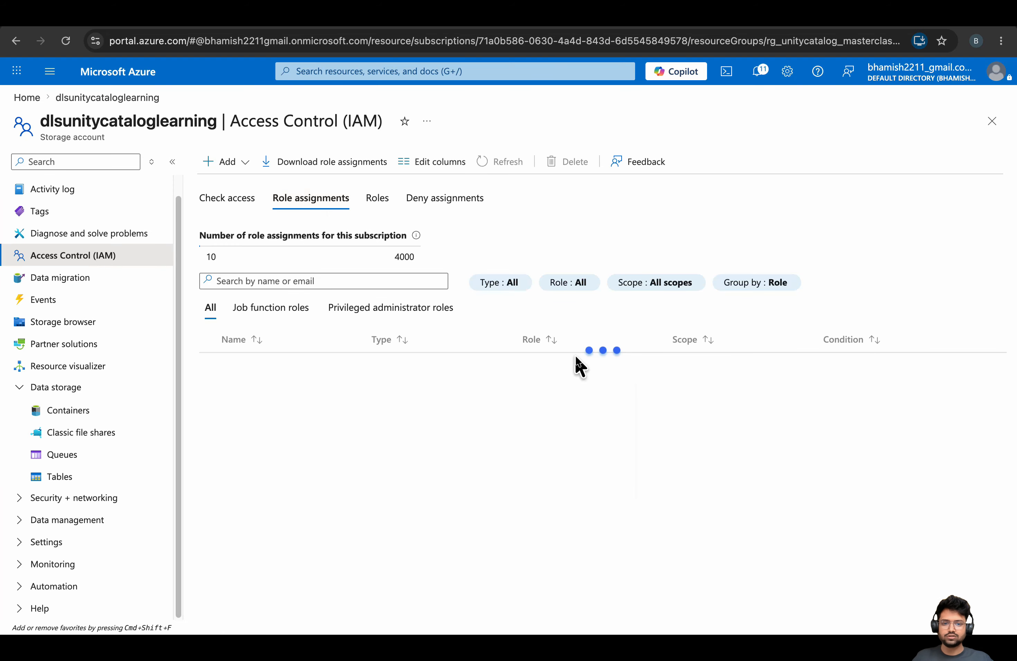
scroll(644, 386, "down", 3)
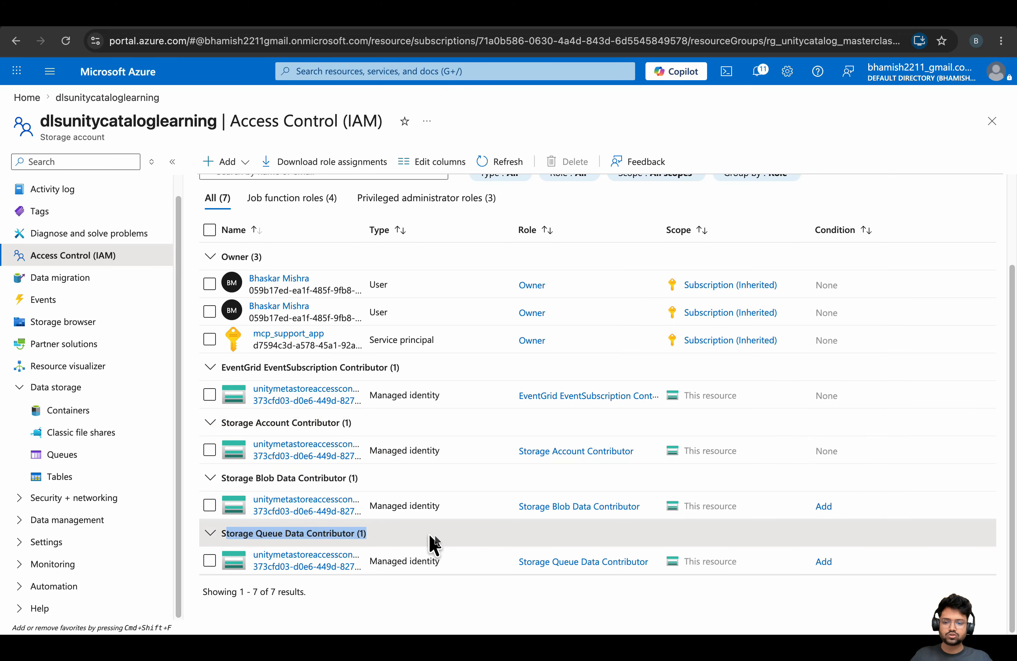
scroll(463, 393, "up", 3)
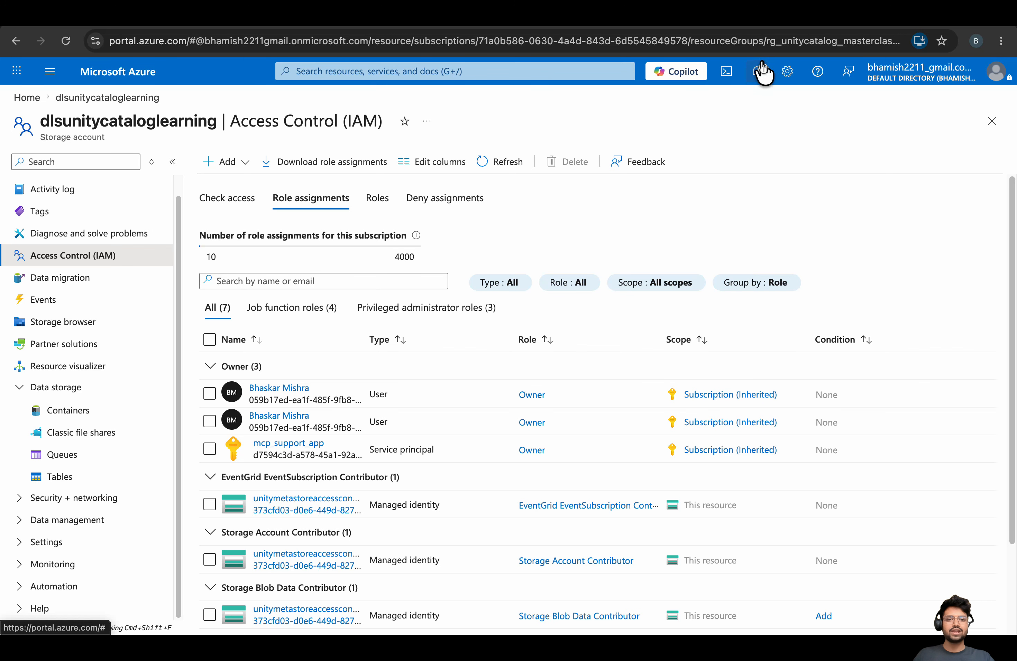
scroll(358, 321, "down", 3)
scroll(465, 272, "up", 3)
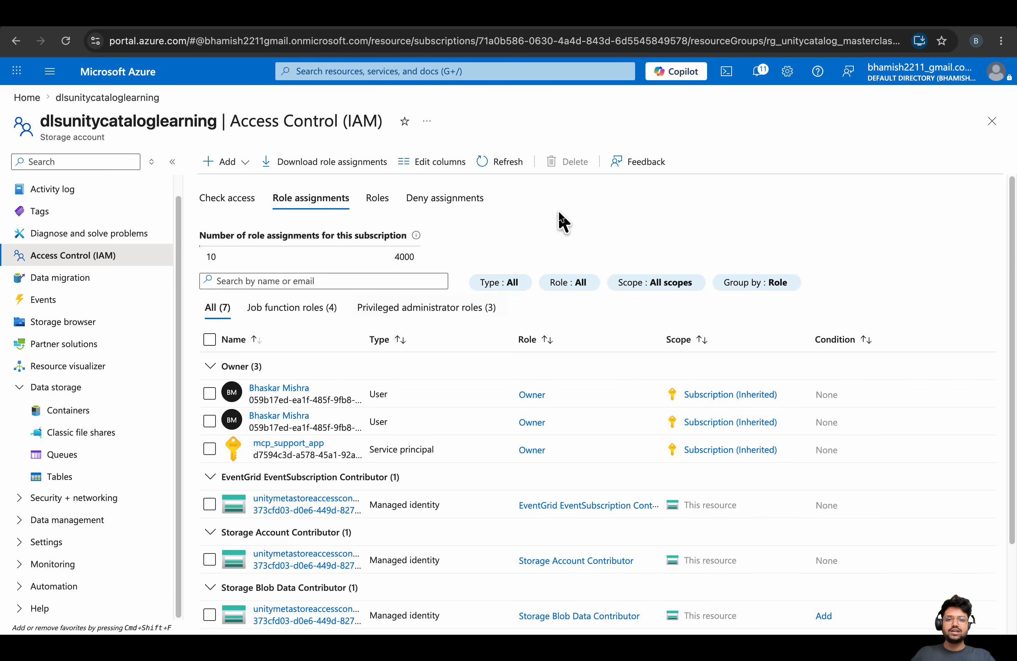